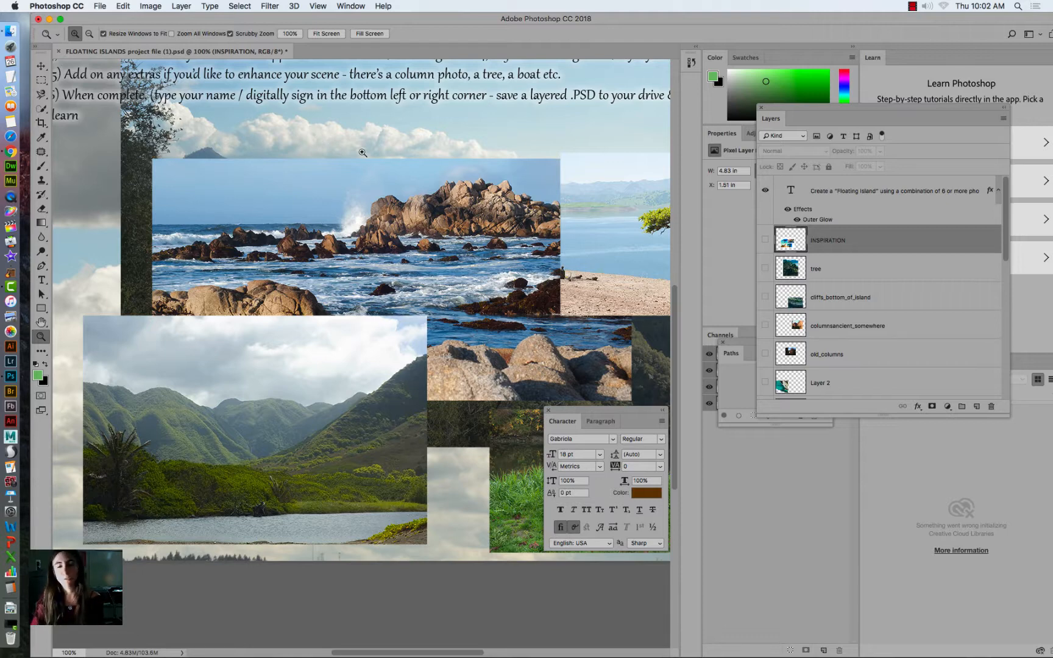
Hide the instruction text layer, shift the ocean rocks and 7peaks photos up and left, and hide both photo layers.
{"action": "mouse_move", "coordinate": [1006, 204]}
{"action": "left_mouse_down"}
{"action": "mouse_move", "coordinate": [1004, 238]}
{"action": "mouse_move", "coordinate": [1003, 199]}
{"action": "left_mouse_up"}
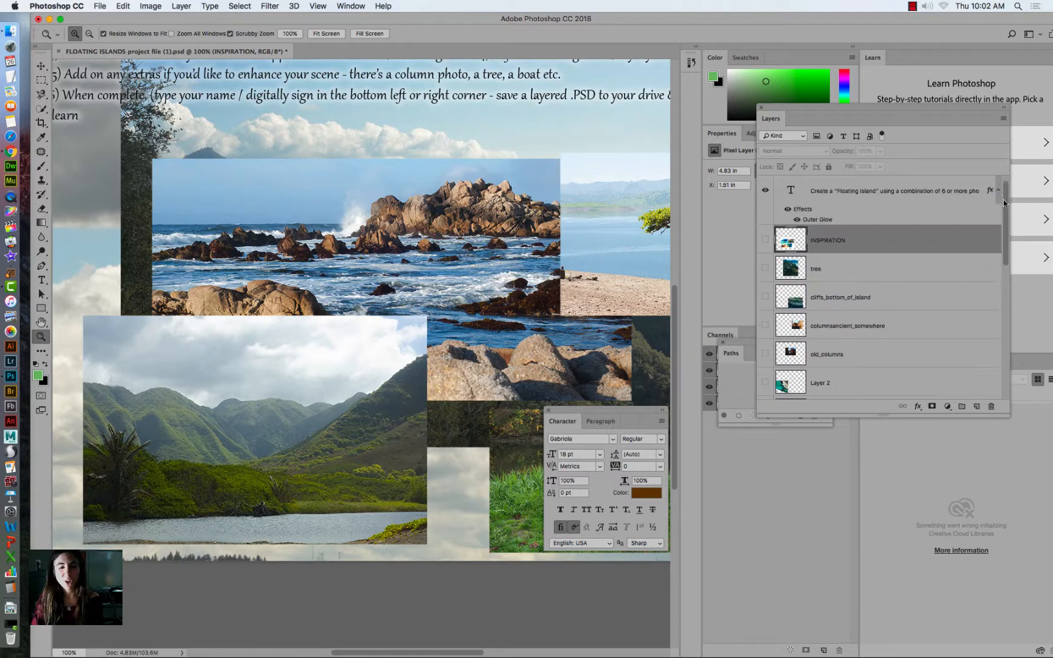
{"action": "left_click", "coordinate": [764, 192]}
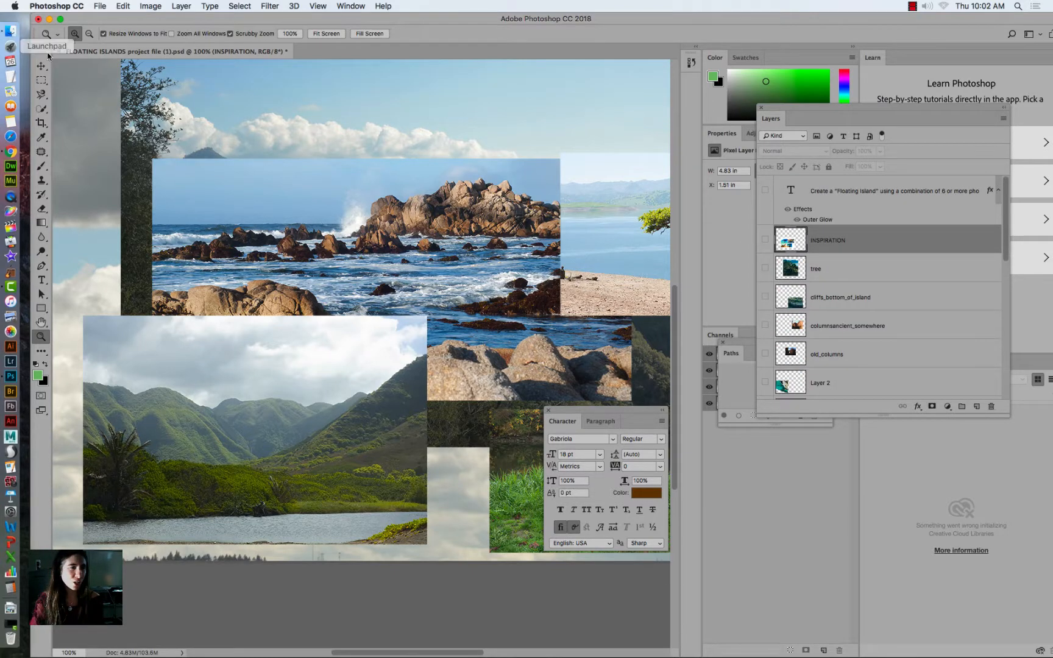
{"action": "key", "text": "v"}
{"action": "left_click_drag", "start_coordinate": [344, 259], "coordinate": [296, 200]}
{"action": "left_click", "coordinate": [762, 385]}
{"action": "left_click_drag", "start_coordinate": [603, 375], "coordinate": [451, 232]}
{"action": "left_click", "coordinate": [765, 385]}
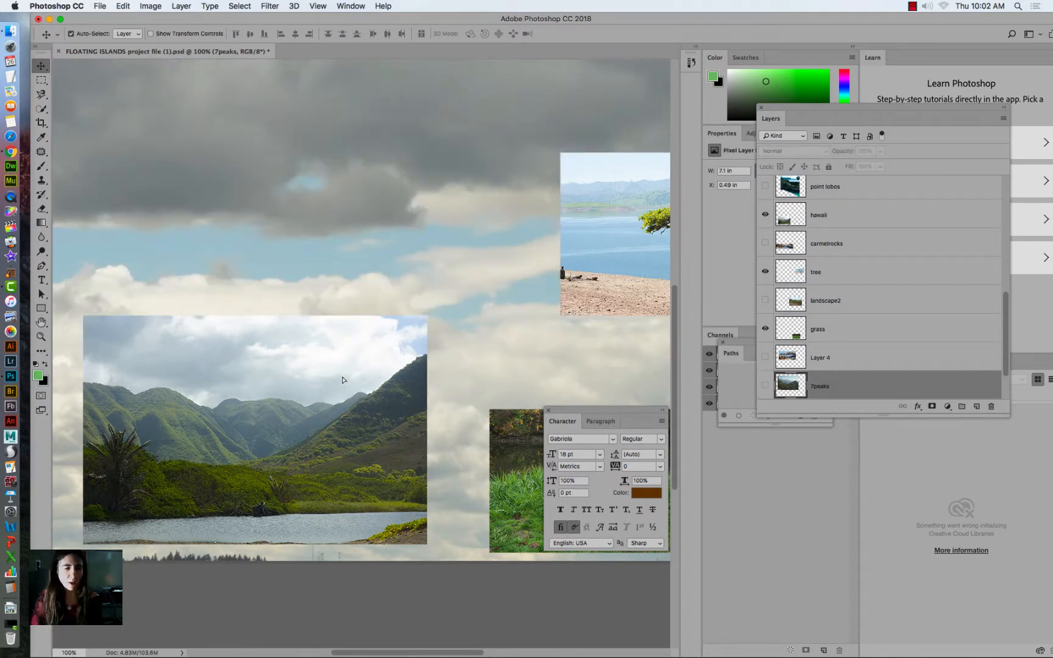
Move the hawaii, grass and tree photos toward the middle of the canvas and hide each layer, leaving only the clouds.
{"action": "left_click_drag", "start_coordinate": [341, 378], "coordinate": [474, 214]}
{"action": "left_click", "coordinate": [765, 215]}
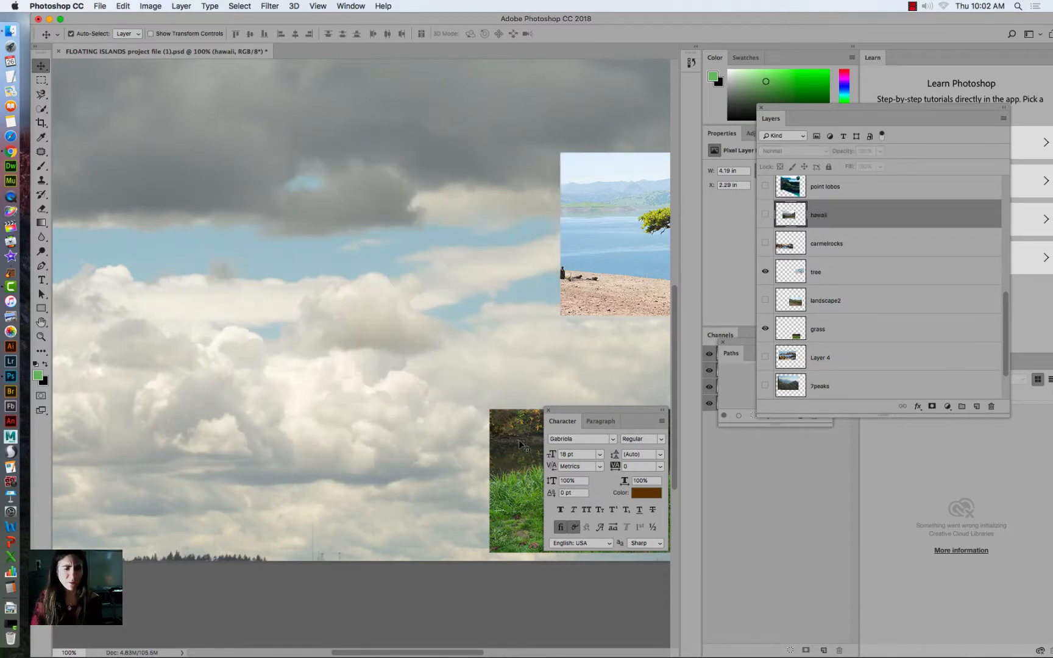
{"action": "left_click_drag", "start_coordinate": [520, 445], "coordinate": [362, 255]}
{"action": "left_click", "coordinate": [764, 330]}
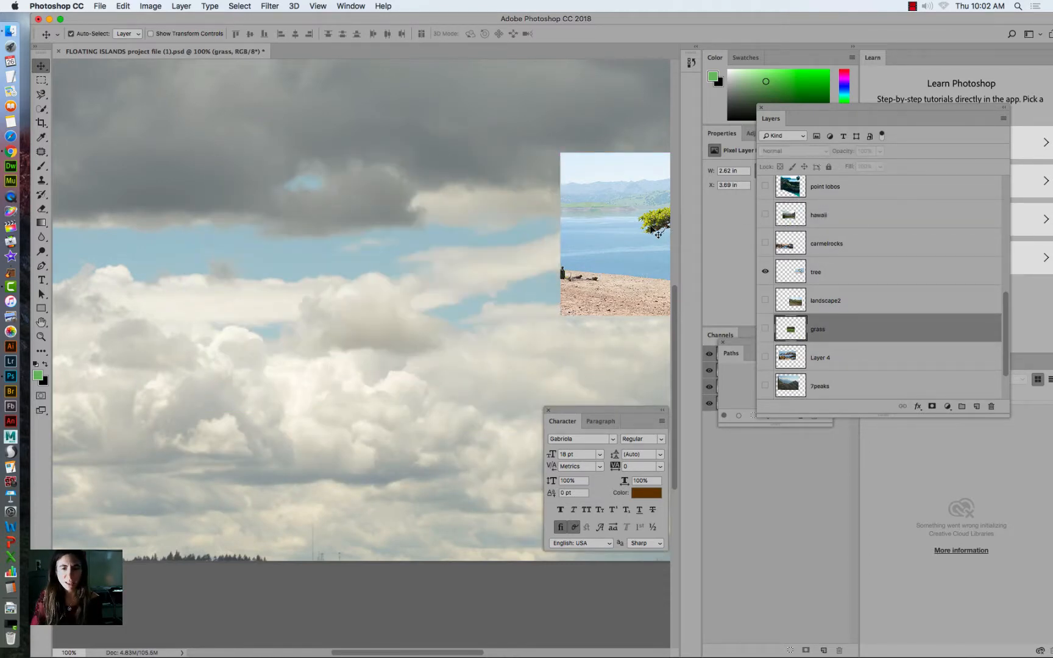
{"action": "left_click_drag", "start_coordinate": [646, 238], "coordinate": [434, 233]}
{"action": "left_click", "coordinate": [765, 272]}
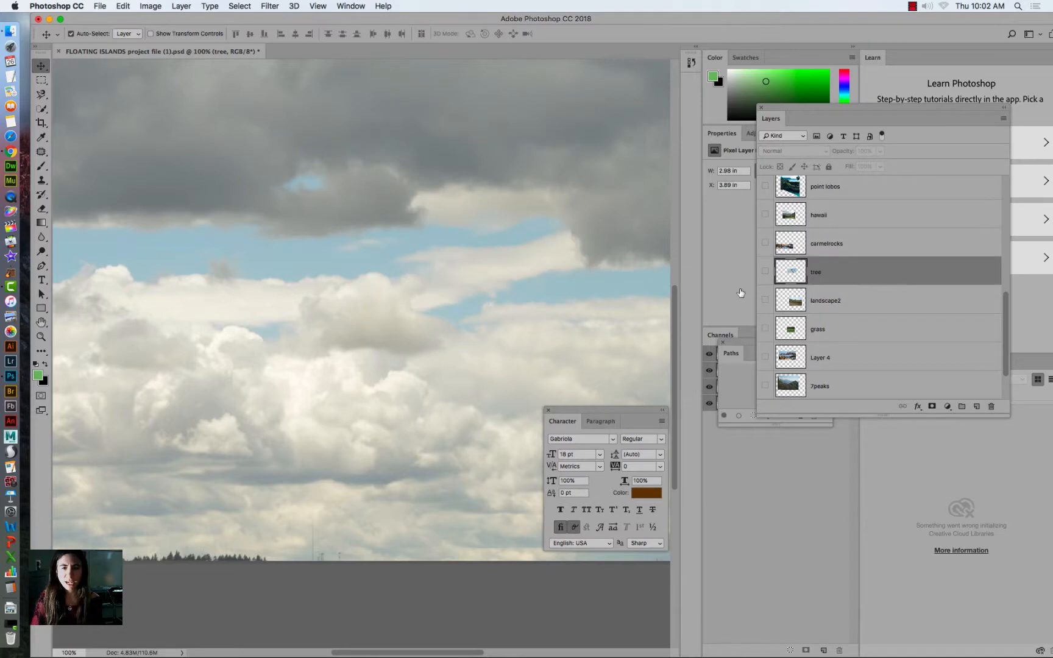
Preview the somewhere_over_the_rainbow background in place of the clouds, and switch back to the clouds layer.
{"action": "left_click_drag", "start_coordinate": [1003, 298], "coordinate": [1004, 319]}
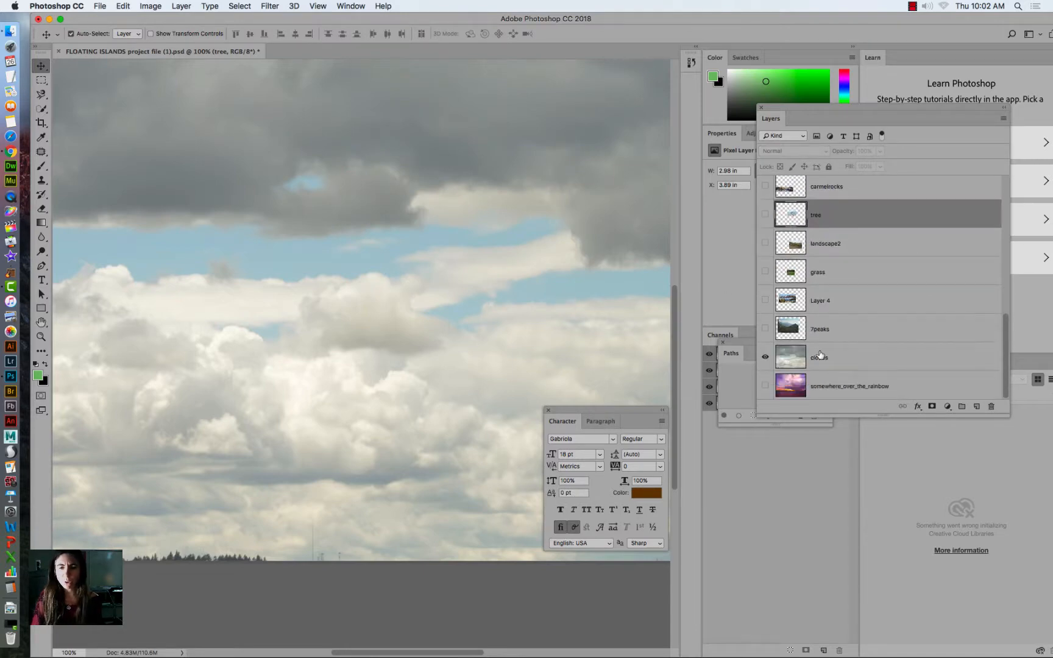
{"action": "left_click", "coordinate": [764, 357]}
{"action": "left_click", "coordinate": [763, 385]}
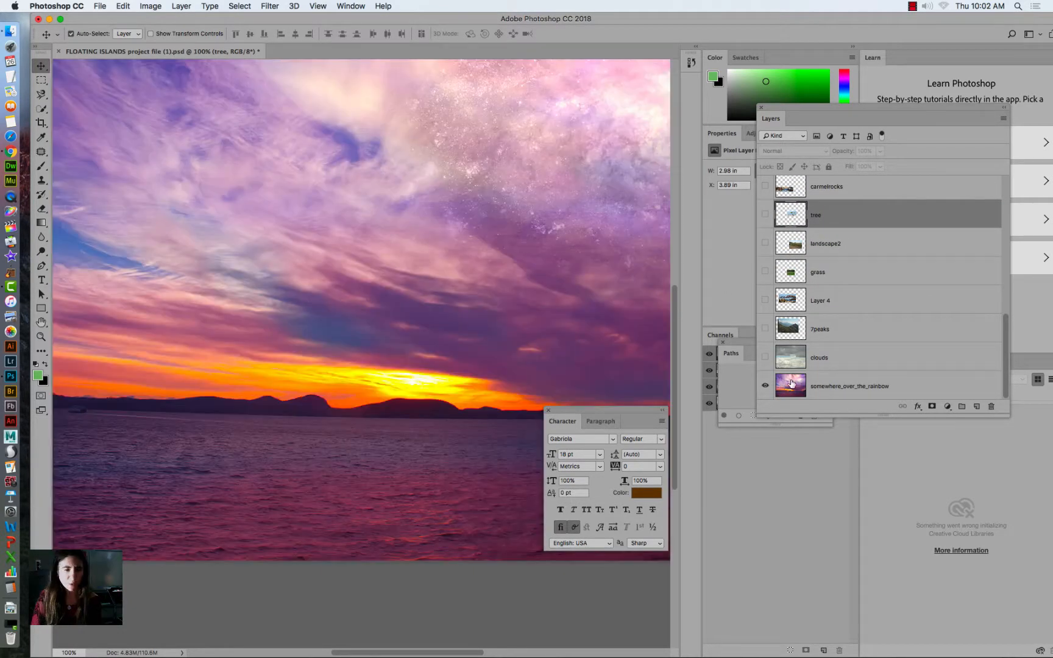
{"action": "left_click", "coordinate": [807, 379]}
{"action": "left_click", "coordinate": [764, 385]}
{"action": "left_click", "coordinate": [765, 357]}
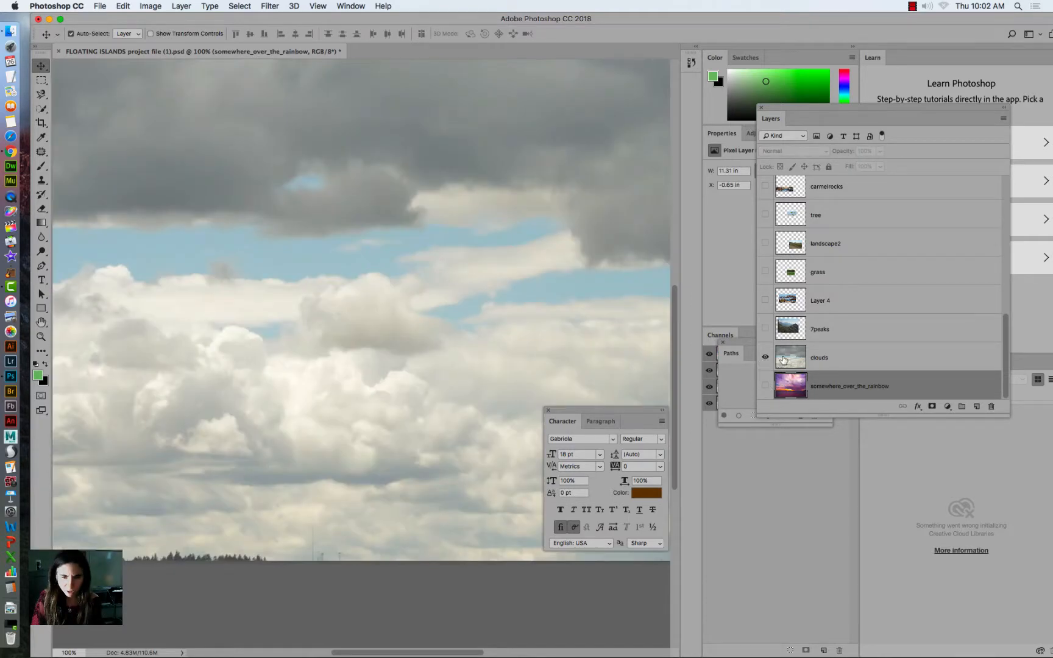
{"action": "left_click", "coordinate": [777, 357]}
{"action": "key", "text": "super+minus"}
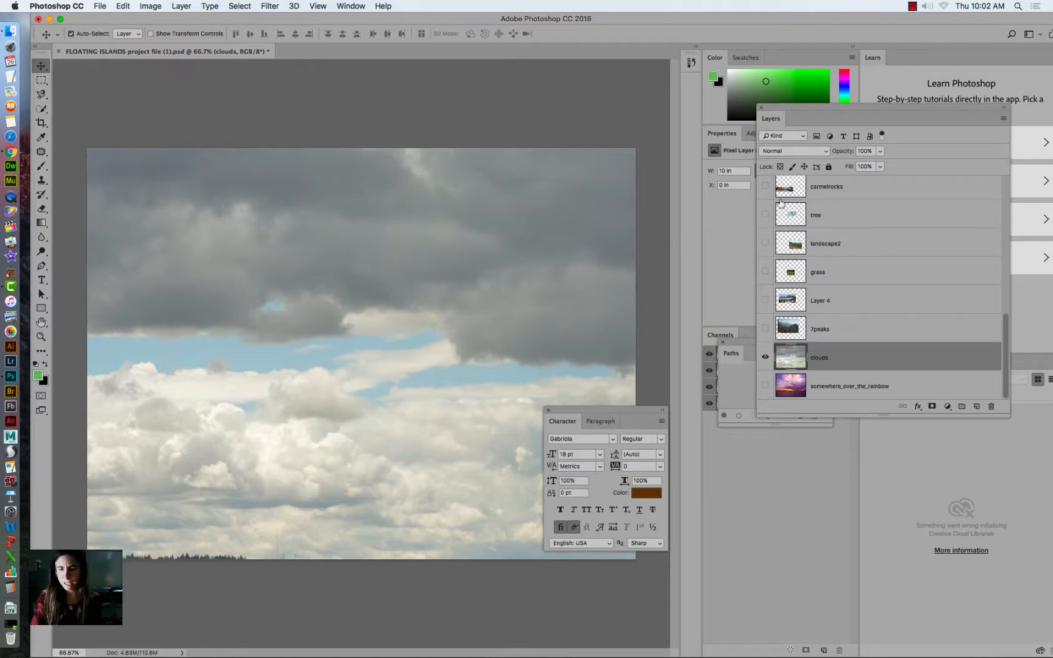
Show the 7peaks photo, shift it right to X 1.71 in, and hide its layer again.
{"action": "left_click", "coordinate": [764, 329]}
{"action": "left_click", "coordinate": [780, 329]}
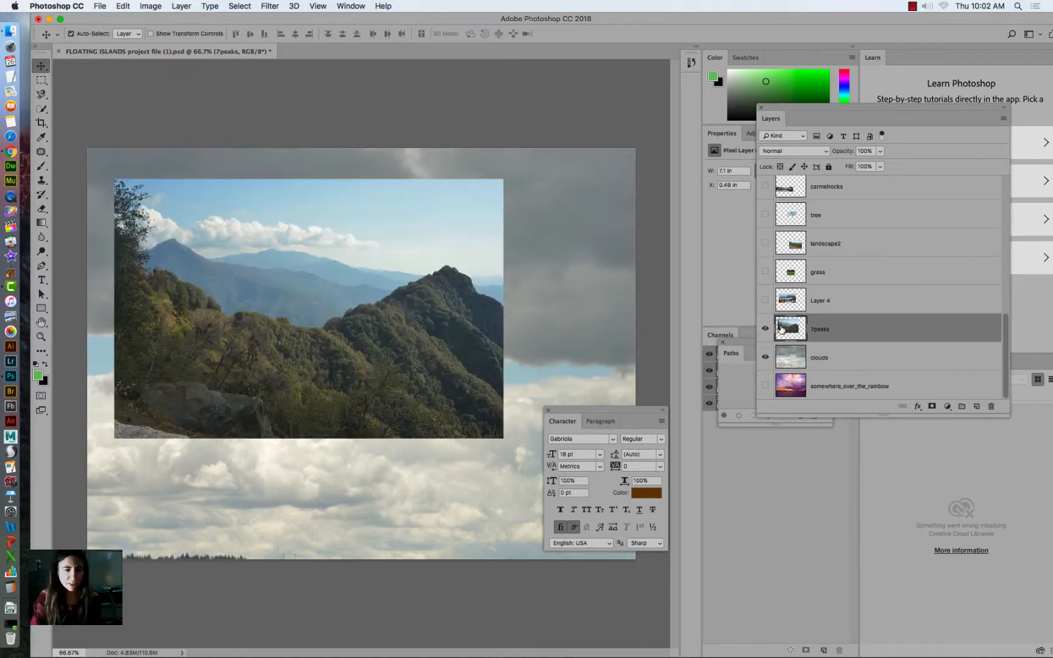
{"action": "left_click_drag", "start_coordinate": [439, 298], "coordinate": [508, 297]}
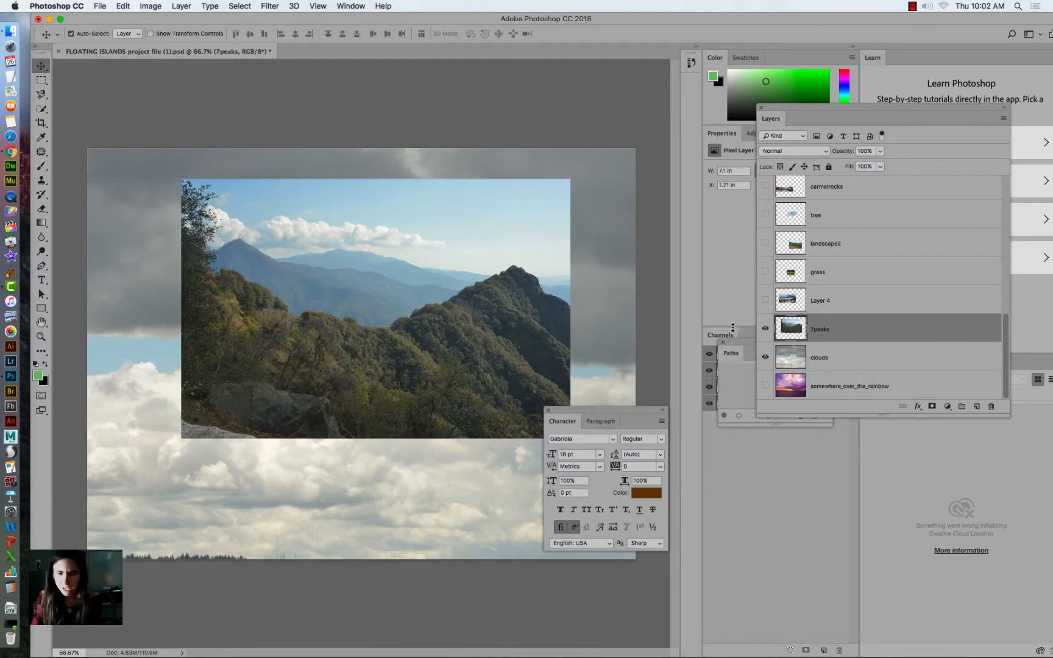
{"action": "left_click", "coordinate": [766, 330]}
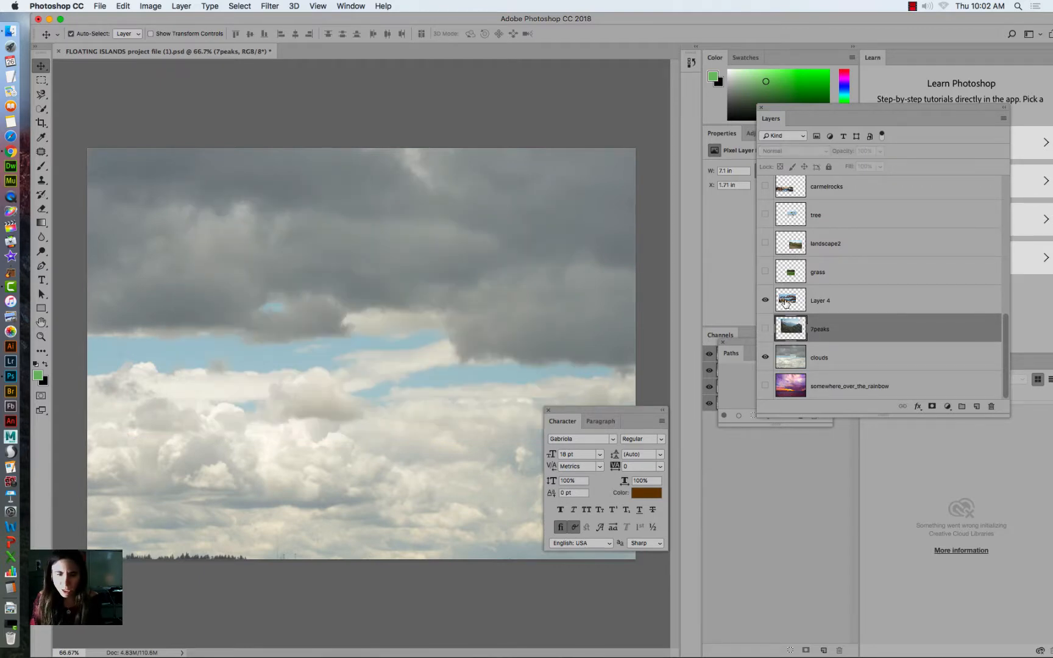
Show the ocean rocks photo on Layer 4 and position it over the gray clouds at X 1.13 in.
{"action": "left_click_drag", "start_coordinate": [329, 314], "coordinate": [367, 271]}
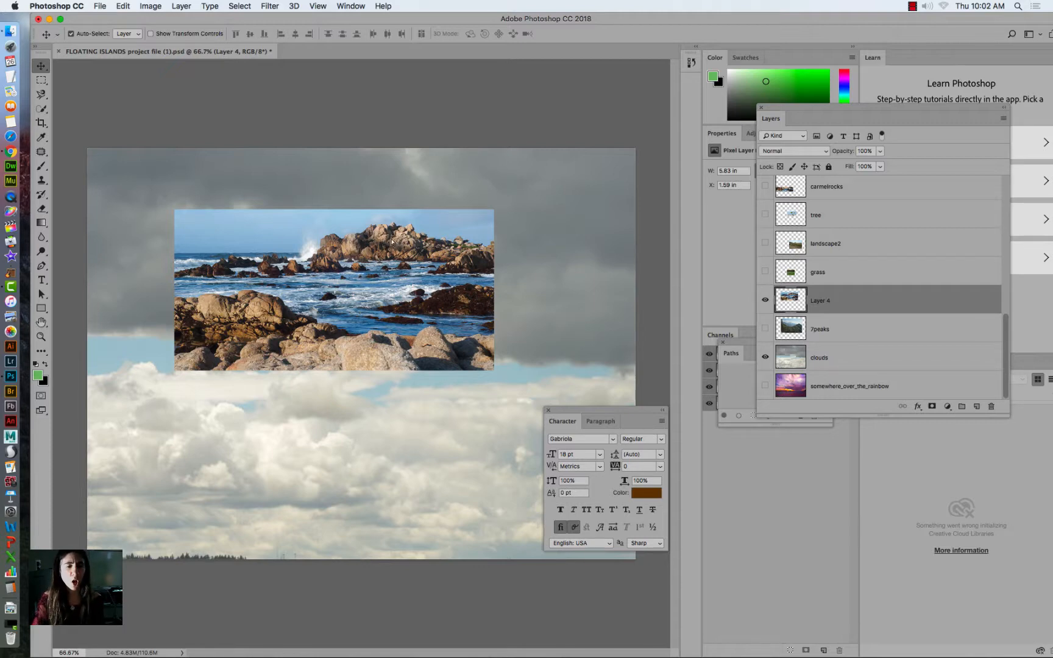
{"action": "mouse_move", "coordinate": [392, 240]}
{"action": "left_mouse_down"}
{"action": "mouse_move", "coordinate": [420, 267]}
{"action": "mouse_move", "coordinate": [398, 243]}
{"action": "left_mouse_up"}
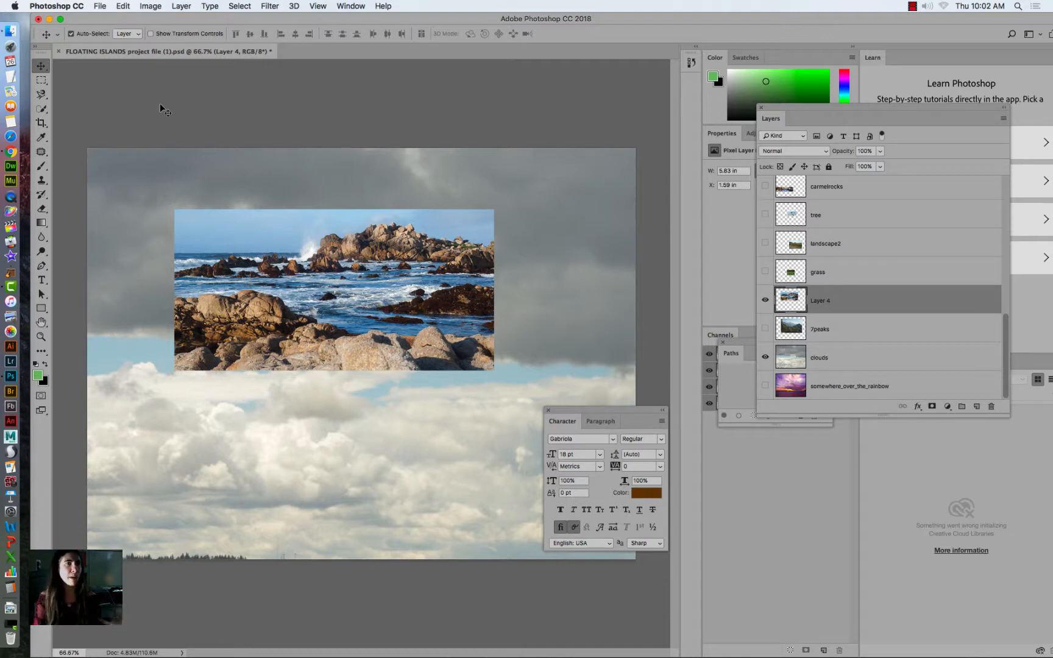
{"action": "left_click_drag", "start_coordinate": [247, 230], "coordinate": [222, 230]}
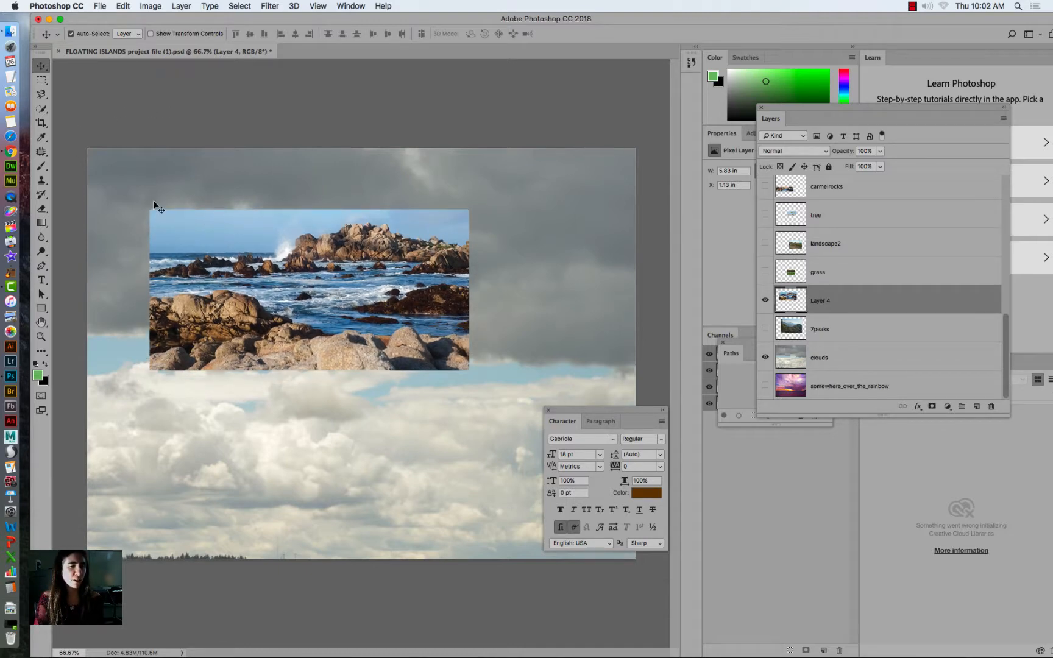
Lasso a loose outline around the distant rock island on Layer 4 and convert the selection into a layer mask.
{"action": "left_click", "coordinate": [39, 95]}
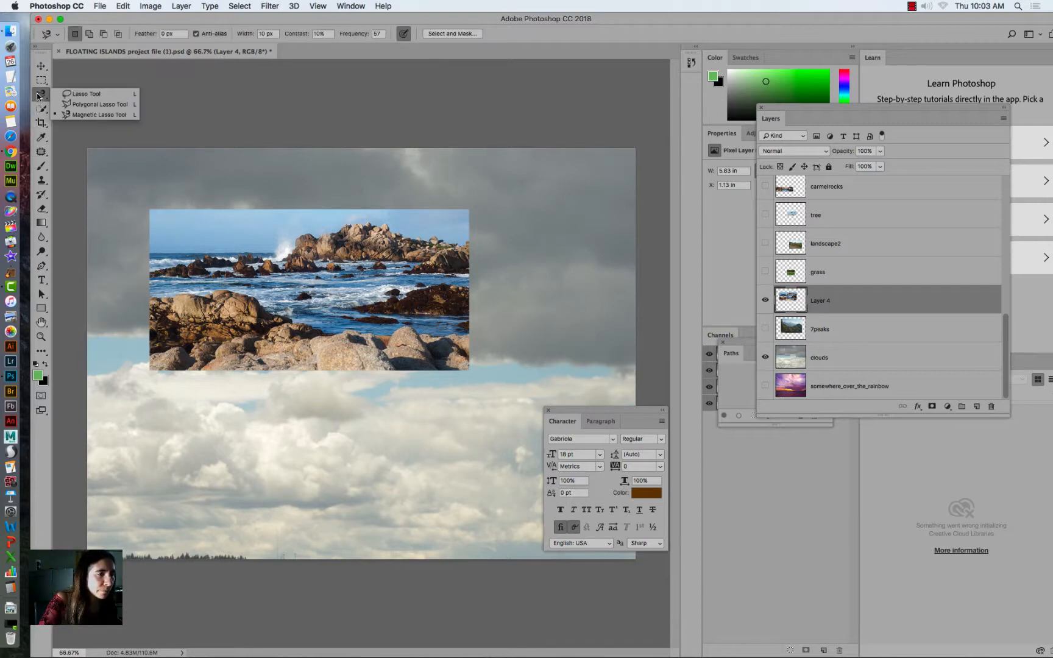
{"action": "left_click", "coordinate": [86, 94]}
{"action": "mouse_move", "coordinate": [275, 241]}
{"action": "left_mouse_down"}
{"action": "mouse_move", "coordinate": [284, 262]}
{"action": "mouse_move", "coordinate": [390, 279]}
{"action": "mouse_move", "coordinate": [453, 271]}
{"action": "mouse_move", "coordinate": [454, 241]}
{"action": "left_mouse_up"}
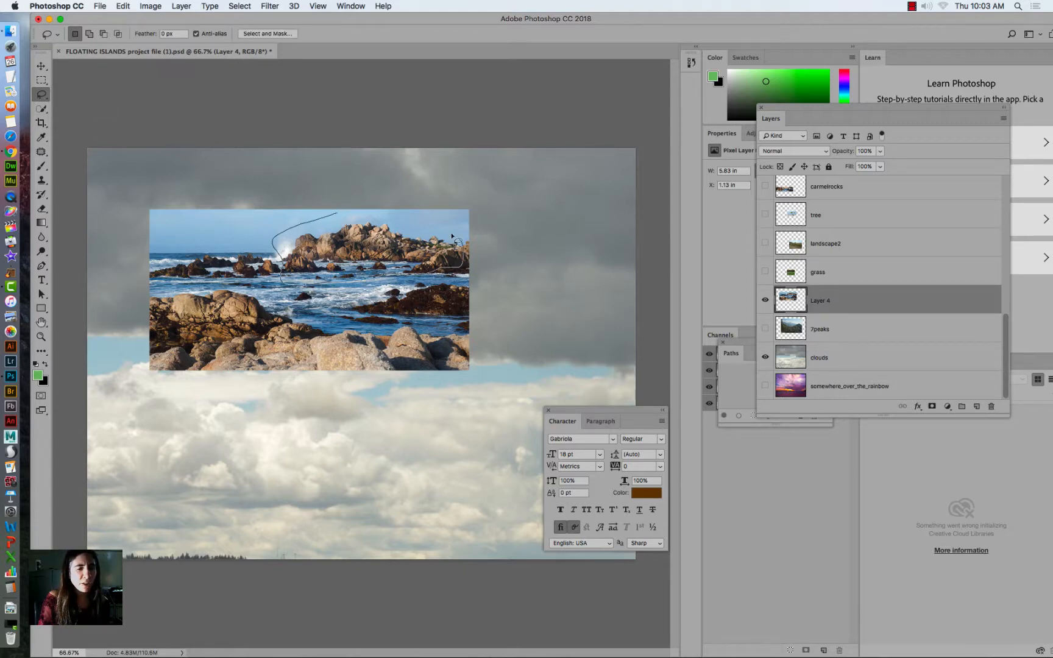
{"action": "left_click_drag", "start_coordinate": [339, 213], "coordinate": [340, 214]}
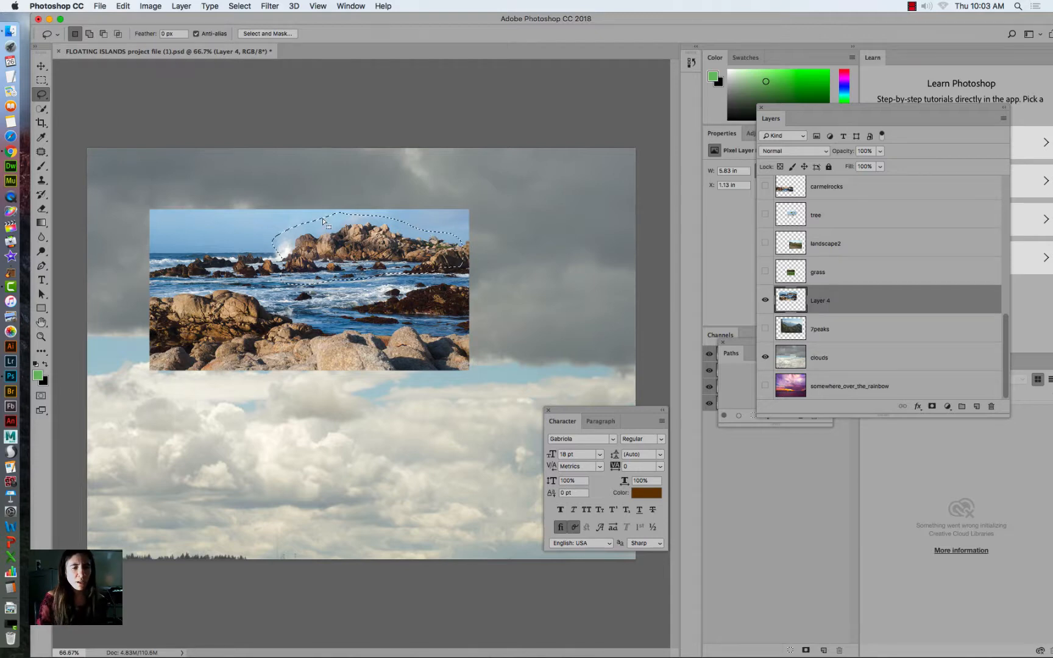
{"action": "left_click", "coordinate": [932, 407]}
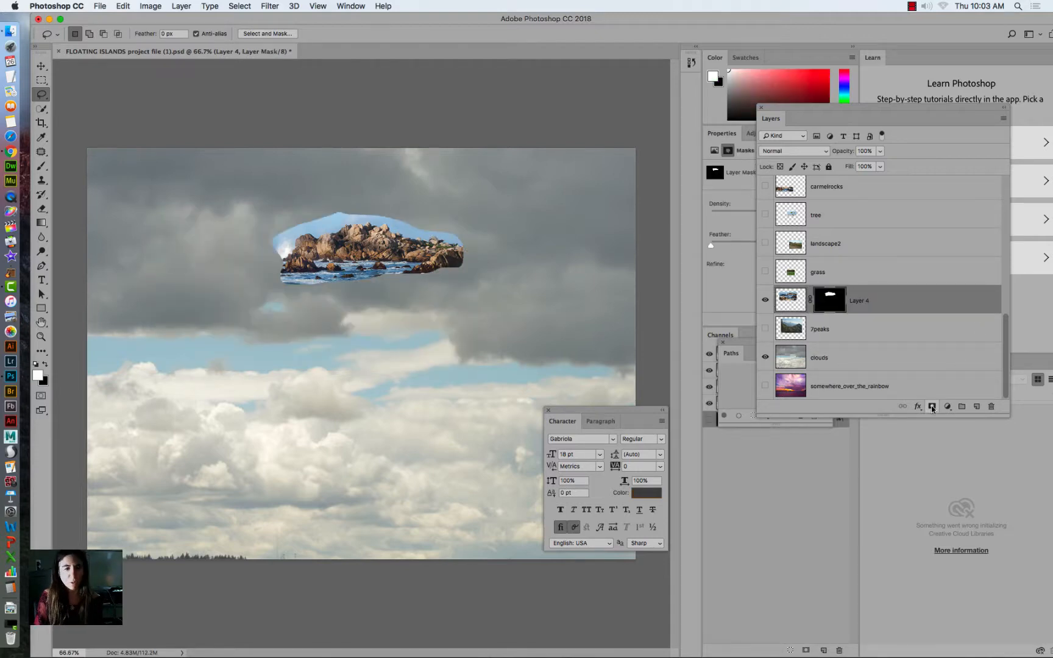
Flip the Layer 4 rock island vertically, targeting the image rather than the mask.
{"action": "left_click", "coordinate": [789, 299]}
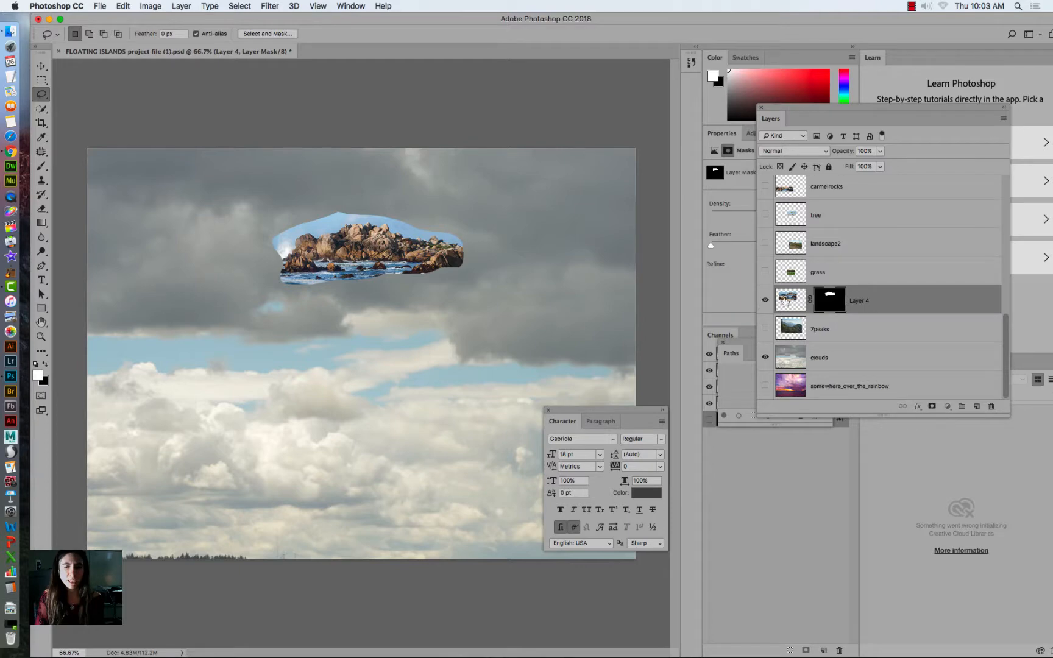
{"action": "left_click", "coordinate": [122, 7]}
{"action": "mouse_move", "coordinate": [228, 250]}
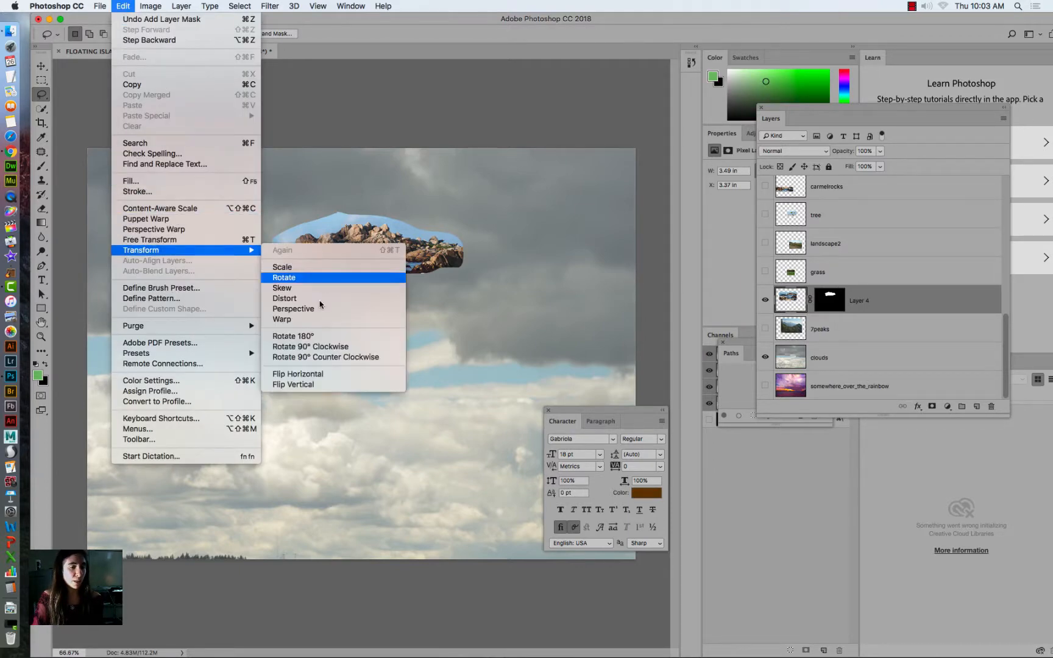
{"action": "left_click", "coordinate": [296, 384]}
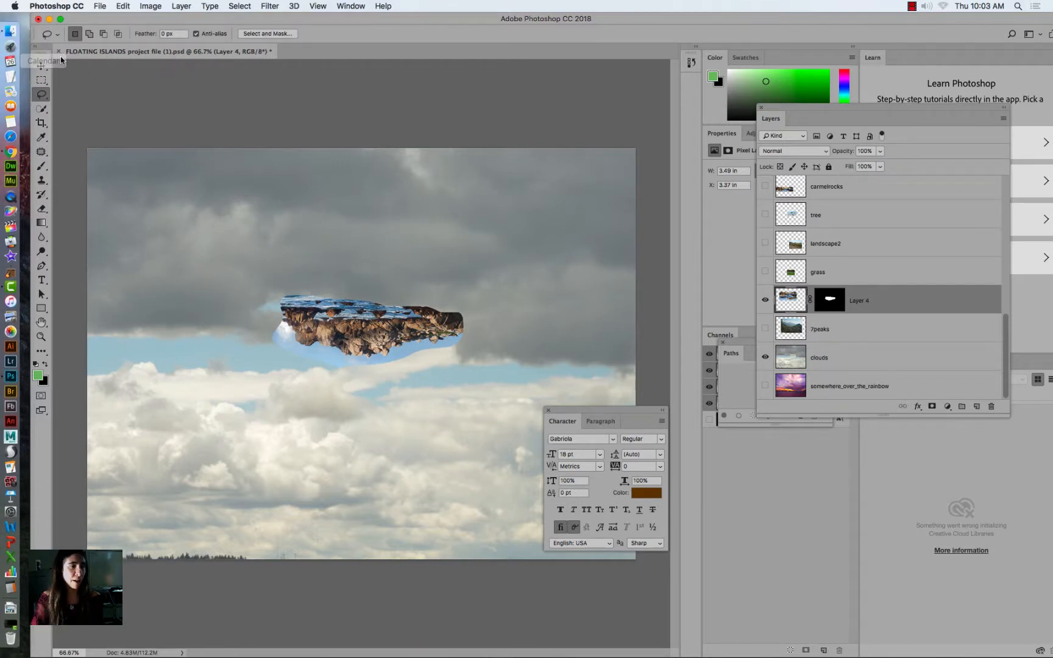
Move the flipped rock island up and slightly left into the gray clouds, to X 2.91 in.
{"action": "left_click", "coordinate": [41, 66]}
{"action": "left_click_drag", "start_coordinate": [353, 344], "coordinate": [326, 267]}
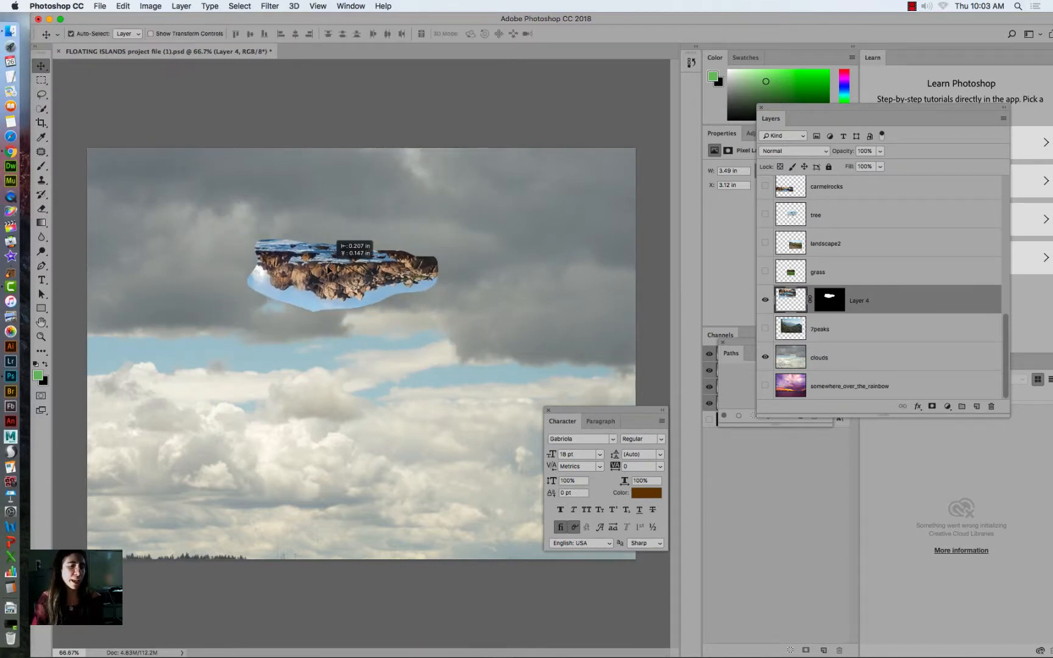
{"action": "left_click", "coordinate": [41, 336]}
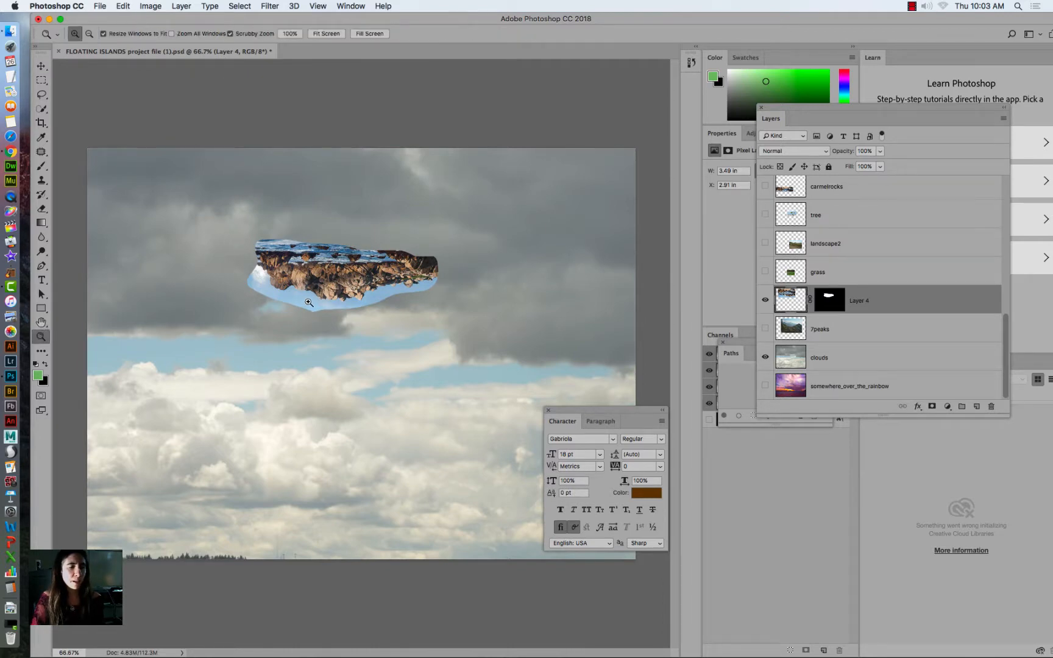
{"action": "left_click", "coordinate": [329, 305]}
{"action": "left_click", "coordinate": [378, 274]}
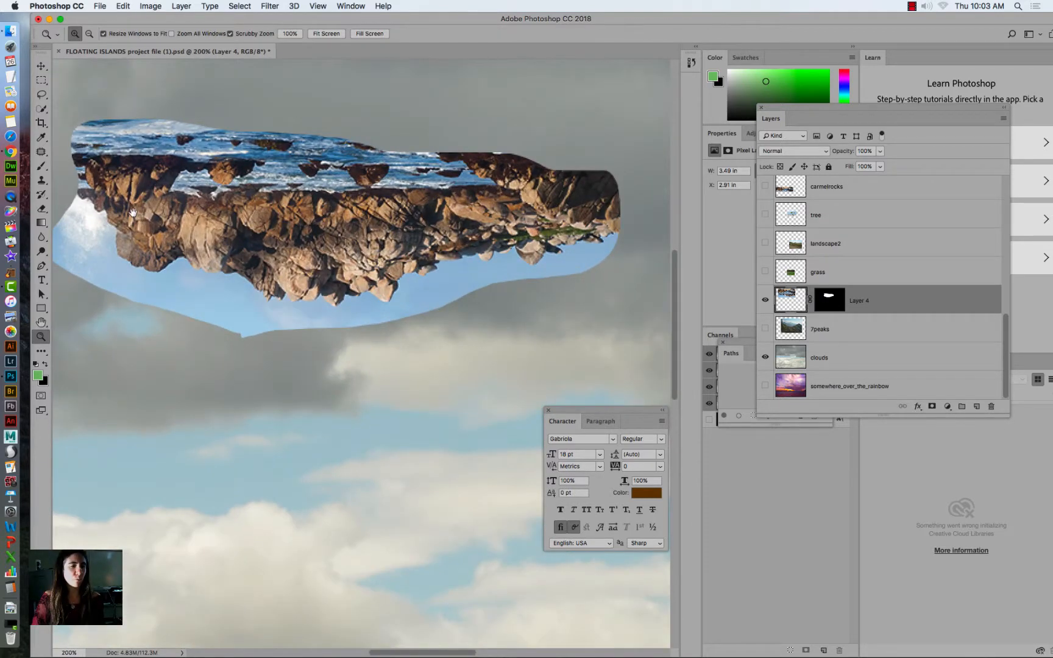
{"action": "left_click_drag", "start_coordinate": [132, 212], "coordinate": [185, 220]}
{"action": "left_click", "coordinate": [42, 108]}
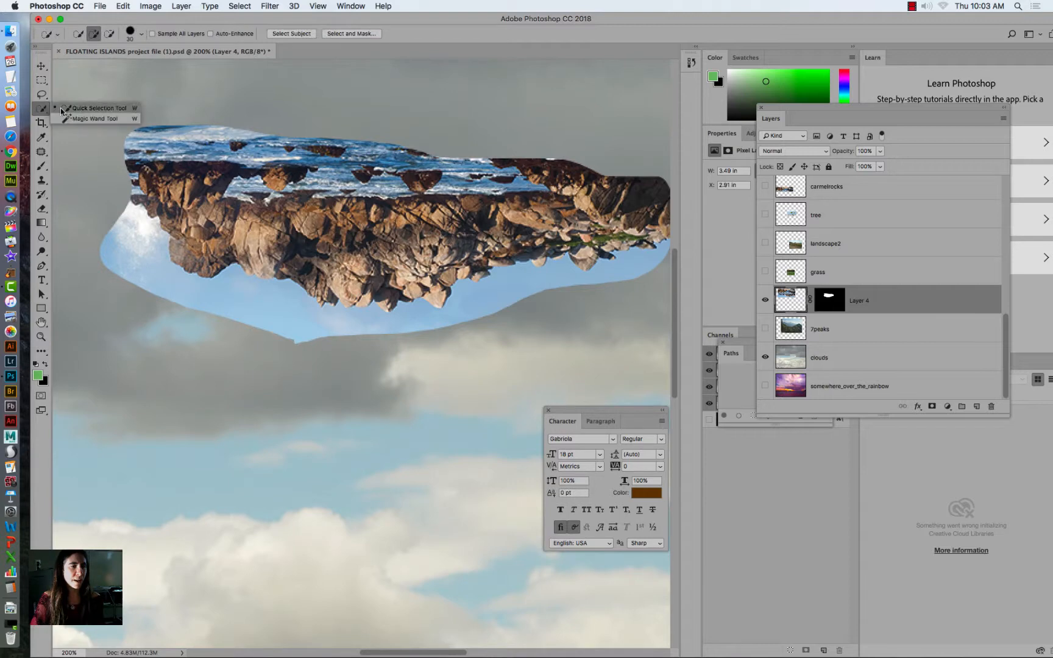
{"action": "left_click", "coordinate": [65, 110]}
{"action": "mouse_move", "coordinate": [129, 230]}
{"action": "left_mouse_down"}
{"action": "mouse_move", "coordinate": [166, 270]}
{"action": "mouse_move", "coordinate": [234, 301]}
{"action": "left_mouse_up"}
{"action": "key", "text": "super+d"}
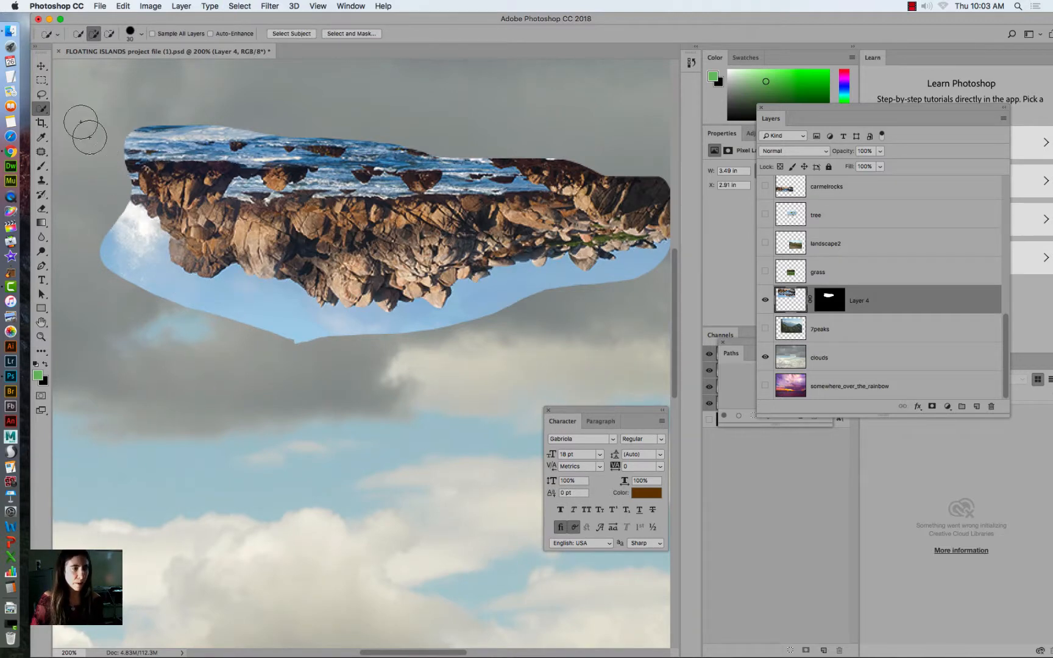
Select the blue sky beneath the flipped rocks with the Magic Wand at tolerance 11, adding the remaining sky area.
{"action": "left_click", "coordinate": [42, 109]}
{"action": "left_click", "coordinate": [91, 119]}
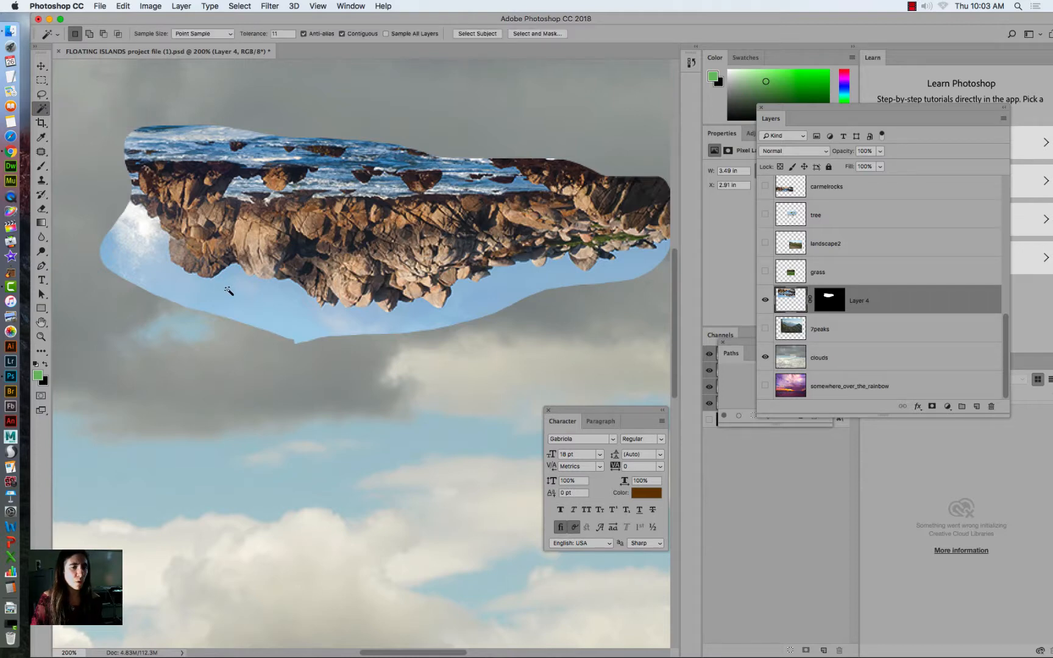
{"action": "left_click", "coordinate": [229, 291]}
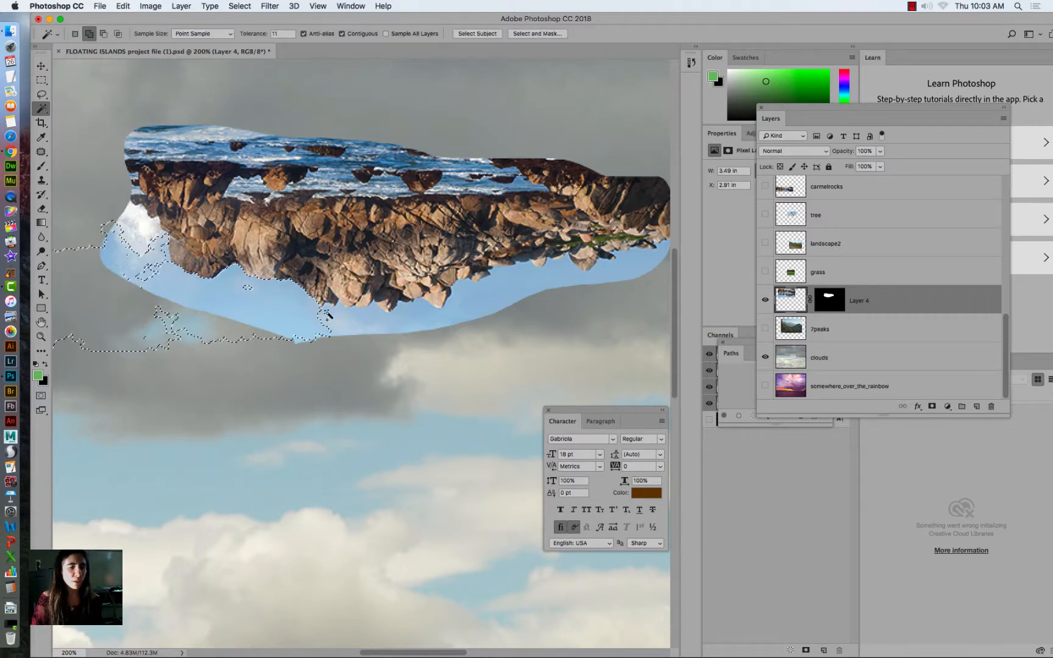
{"action": "left_click", "coordinate": [381, 318]}
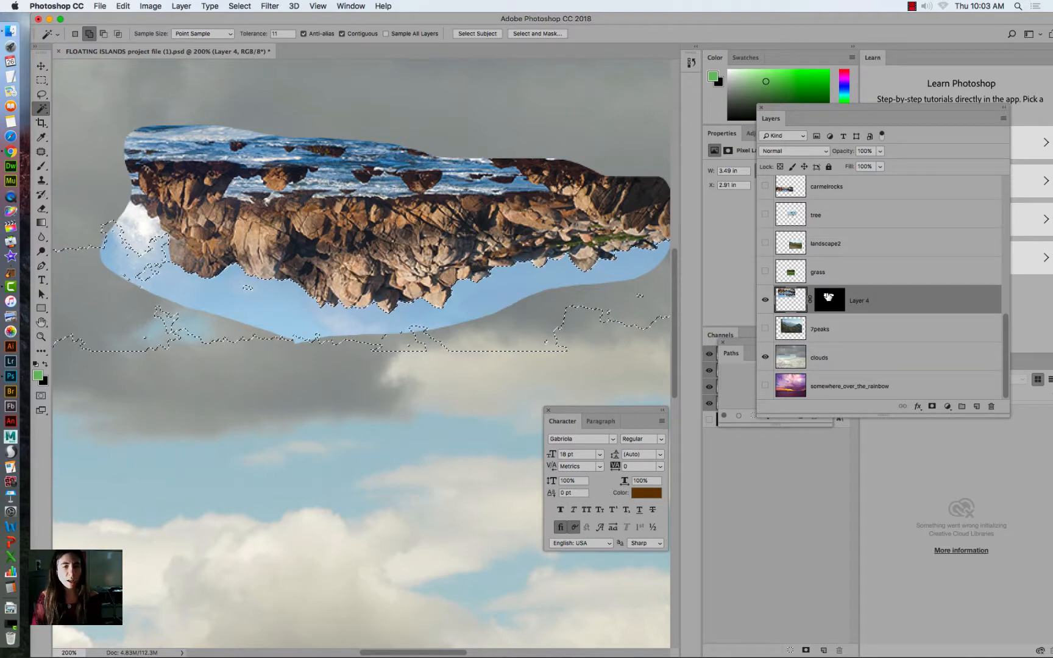
Fill the selected sky area on the Layer 4 mask with White, Normal mode, at 100% opacity.
{"action": "left_click", "coordinate": [825, 299]}
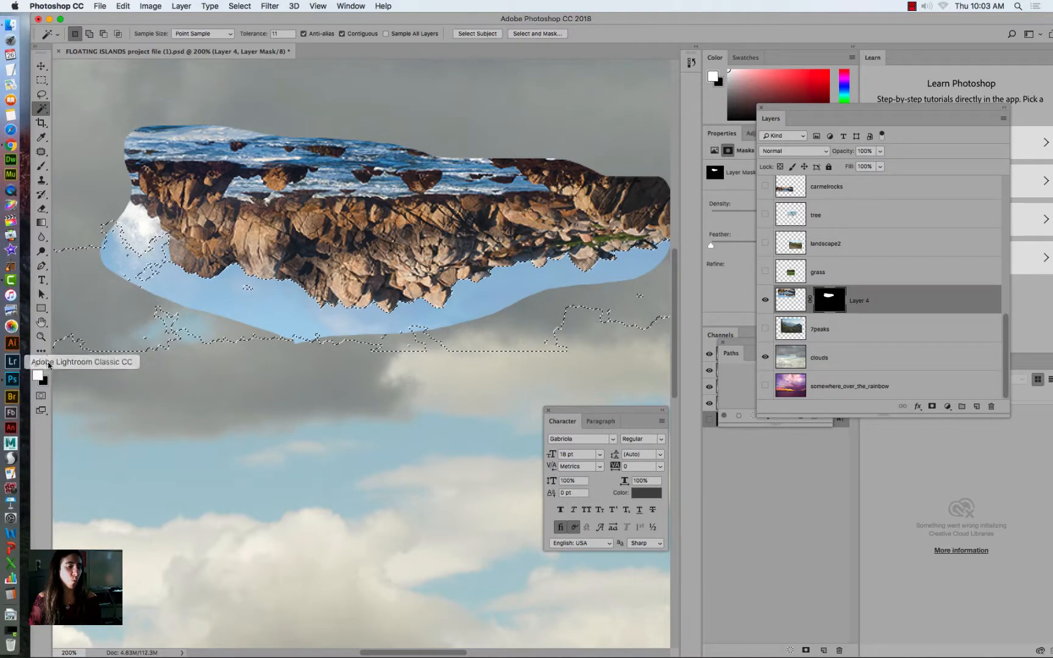
{"action": "left_click", "coordinate": [121, 6]}
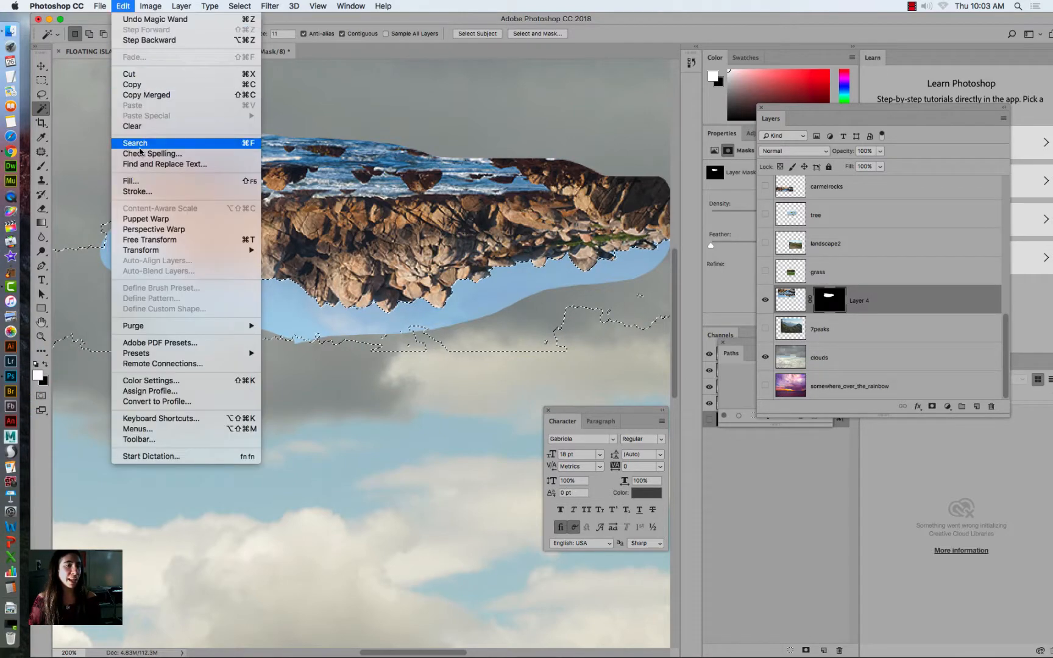
{"action": "left_click", "coordinate": [131, 181]}
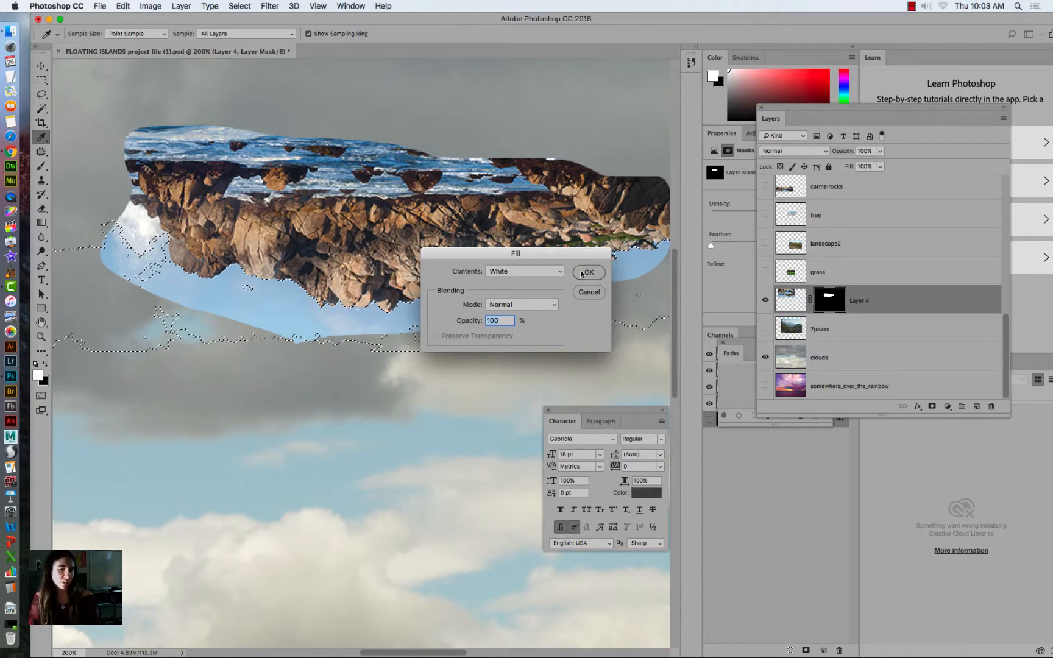
{"action": "left_click", "coordinate": [589, 273]}
{"action": "key", "text": "w"}
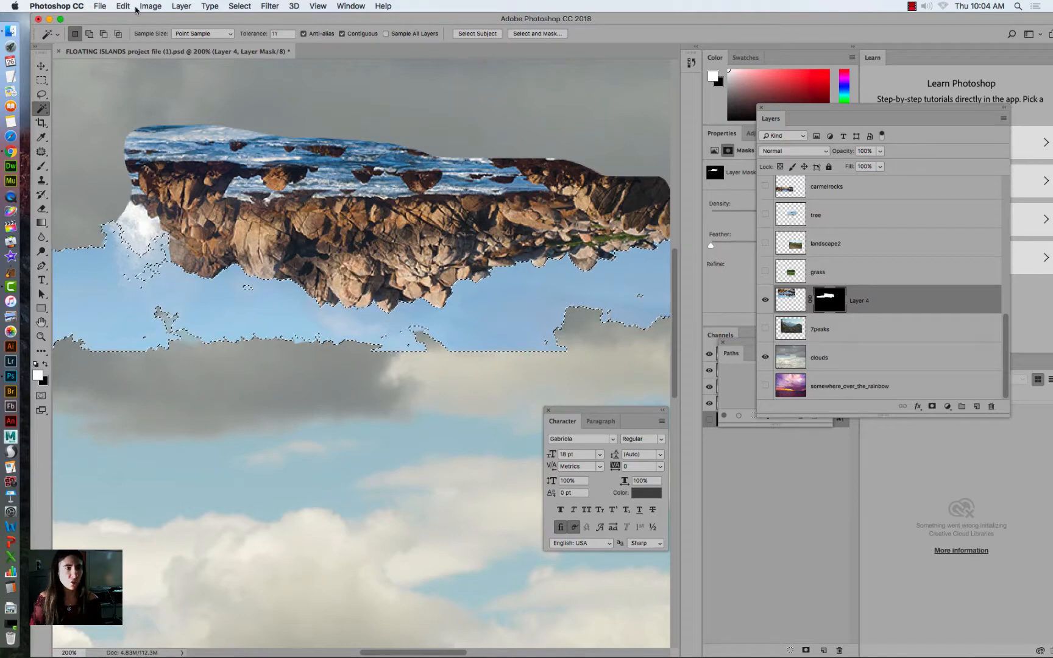
Undo the white fill, fill the selected sky area on the Layer 4 mask with Black, and deselect.
{"action": "left_click", "coordinate": [119, 6]}
{"action": "left_click", "coordinate": [131, 20]}
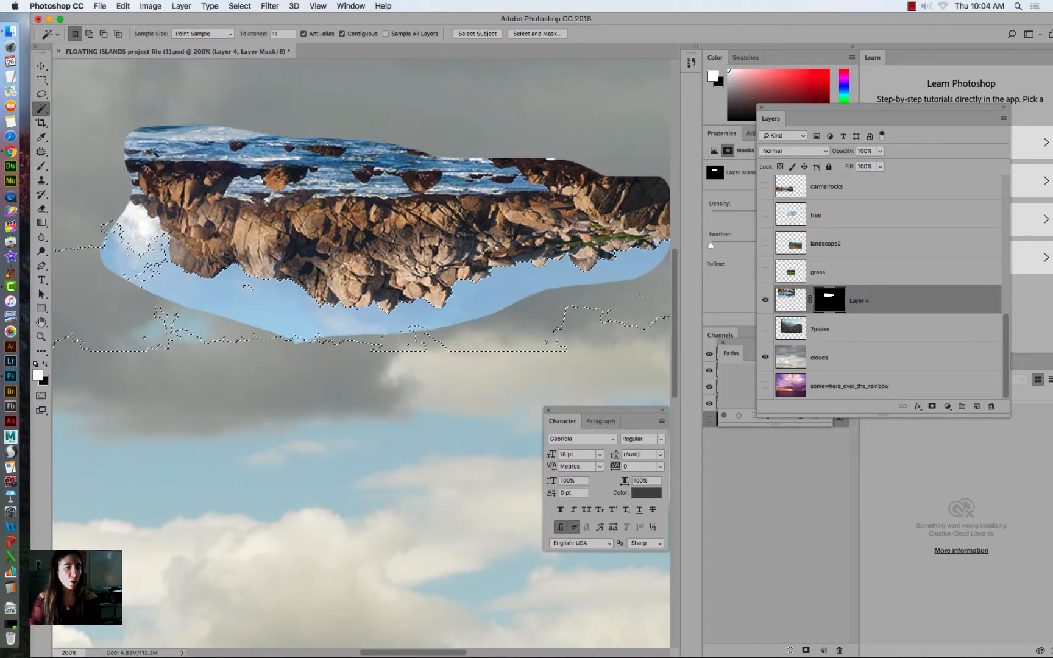
{"action": "left_click", "coordinate": [123, 6]}
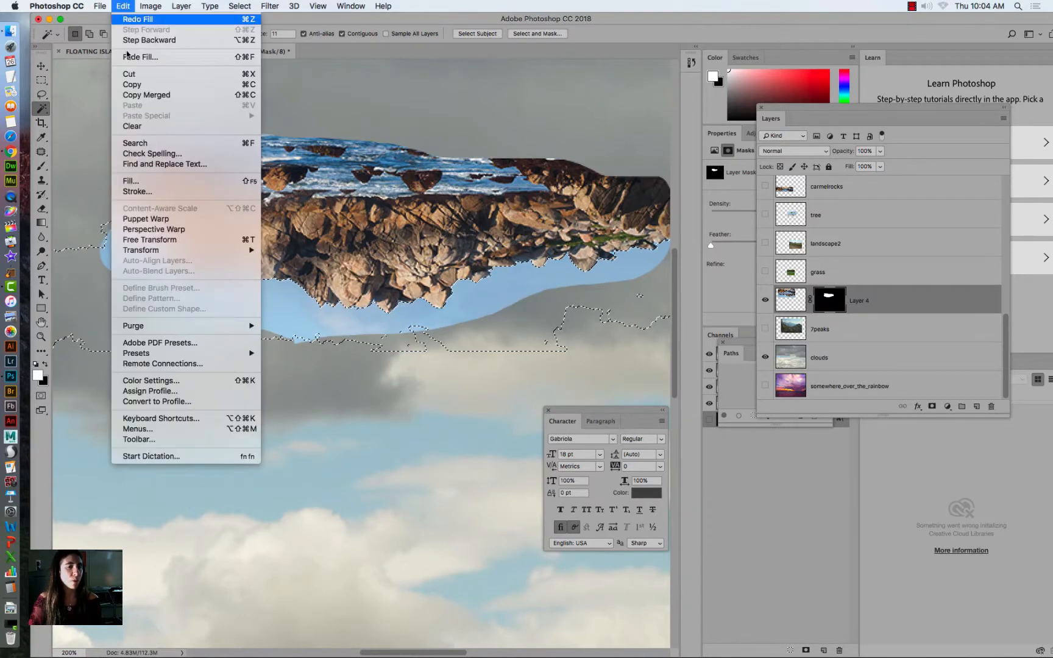
{"action": "left_click", "coordinate": [140, 177]}
{"action": "left_click", "coordinate": [559, 271]}
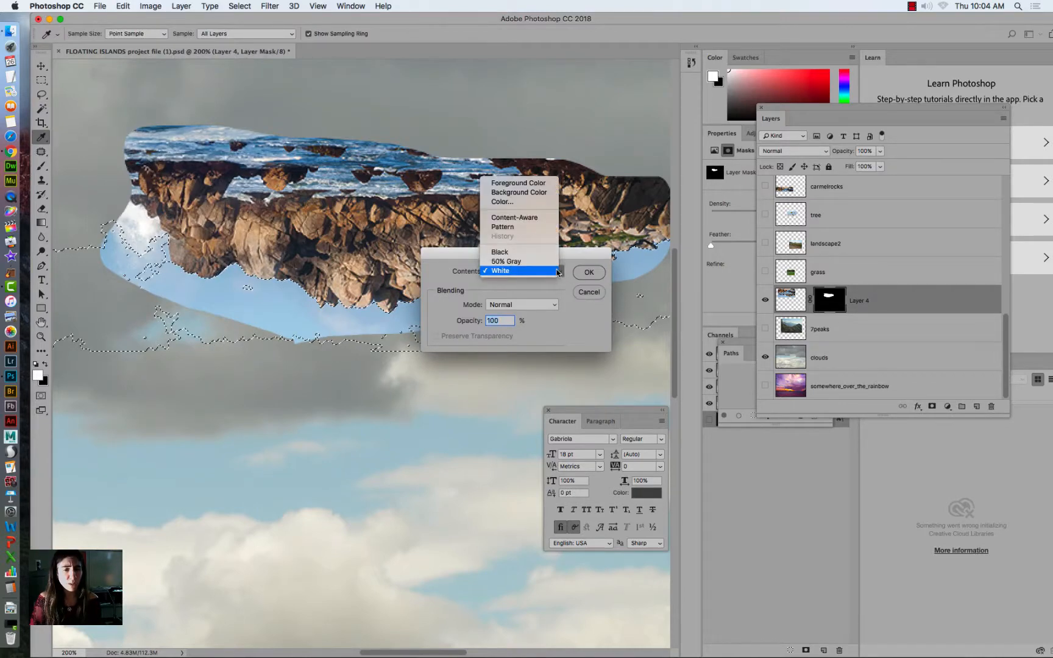
{"action": "left_click", "coordinate": [536, 251]}
{"action": "left_click", "coordinate": [594, 271]}
{"action": "key", "text": "w"}
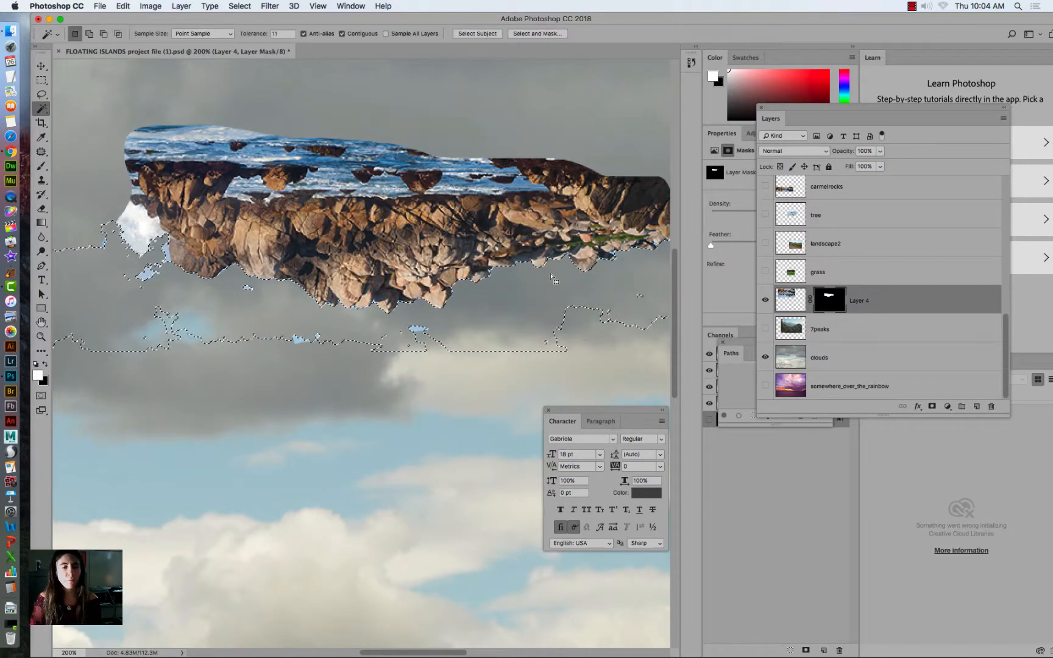
{"action": "key", "text": "super+d"}
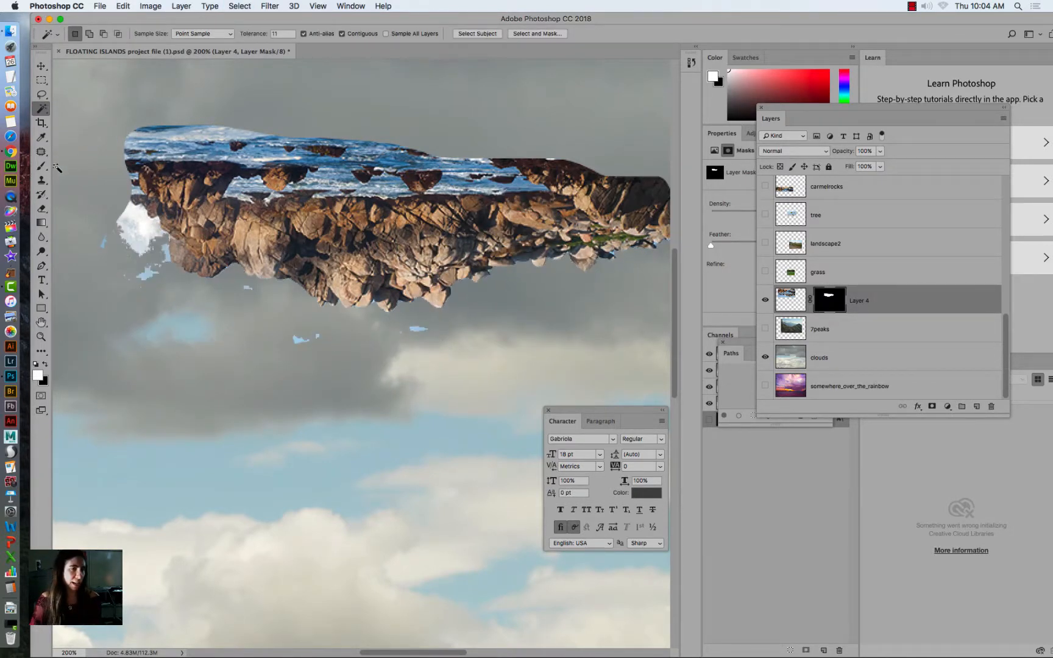
Paint black on the Layer 4 mask with the Brush over the leftover sky specks and white cloud around the rocks.
{"action": "left_click", "coordinate": [41, 166]}
{"action": "left_click", "coordinate": [45, 364]}
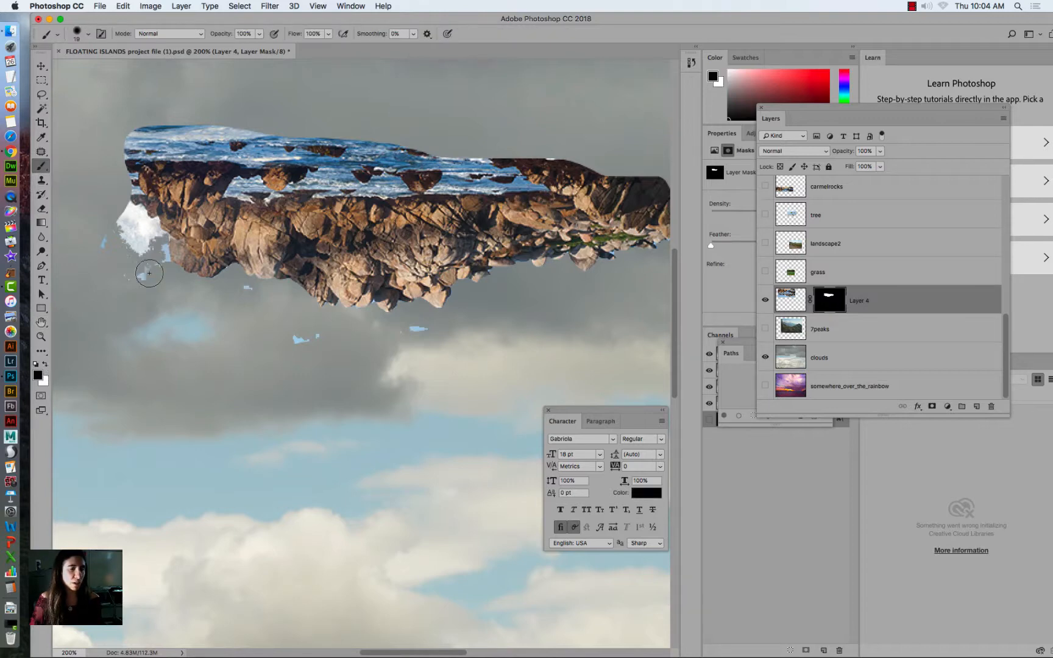
{"action": "mouse_move", "coordinate": [149, 273]}
{"action": "left_mouse_down"}
{"action": "mouse_move", "coordinate": [109, 207]}
{"action": "mouse_move", "coordinate": [136, 233]}
{"action": "mouse_move", "coordinate": [140, 261]}
{"action": "mouse_move", "coordinate": [148, 241]}
{"action": "mouse_move", "coordinate": [158, 267]}
{"action": "mouse_move", "coordinate": [101, 240]}
{"action": "mouse_move", "coordinate": [154, 298]}
{"action": "mouse_move", "coordinate": [240, 294]}
{"action": "mouse_move", "coordinate": [302, 341]}
{"action": "mouse_move", "coordinate": [423, 329]}
{"action": "left_mouse_up"}
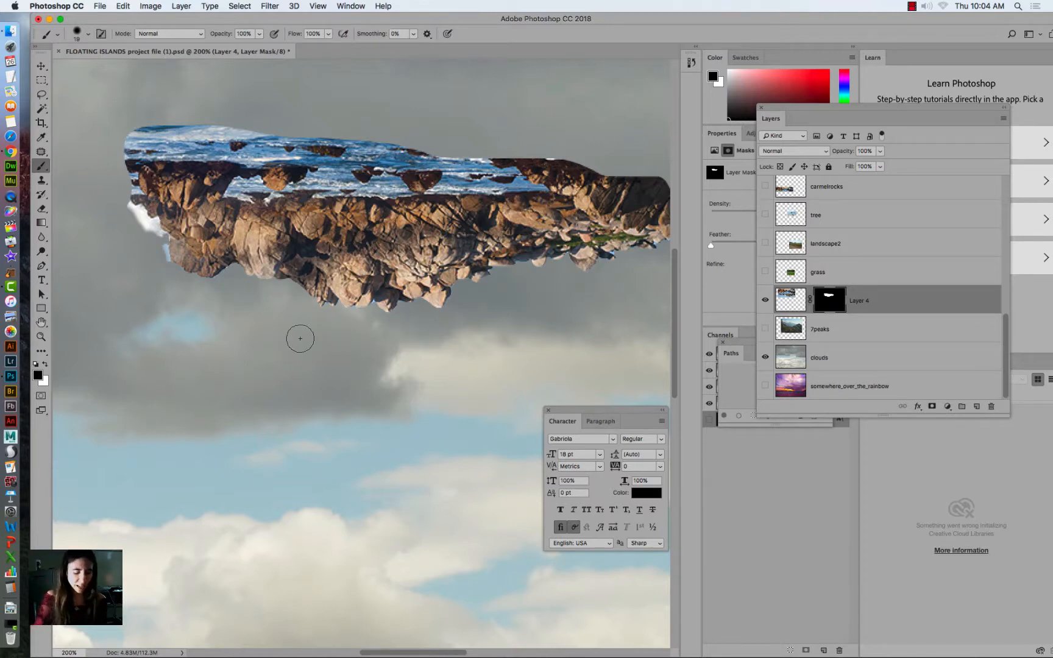
Move the rock island down and left to the edge between the gray clouds and the blue sky.
{"action": "scroll", "coordinate": [301, 345], "scroll_direction": "down", "scroll_amount": 2}
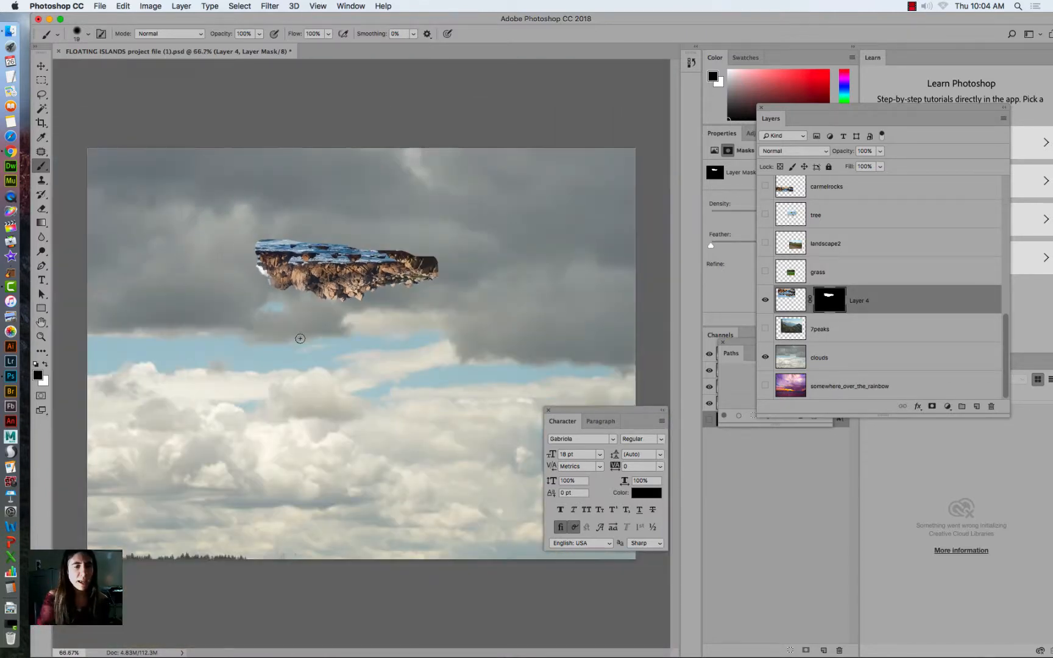
{"action": "left_click", "coordinate": [42, 66]}
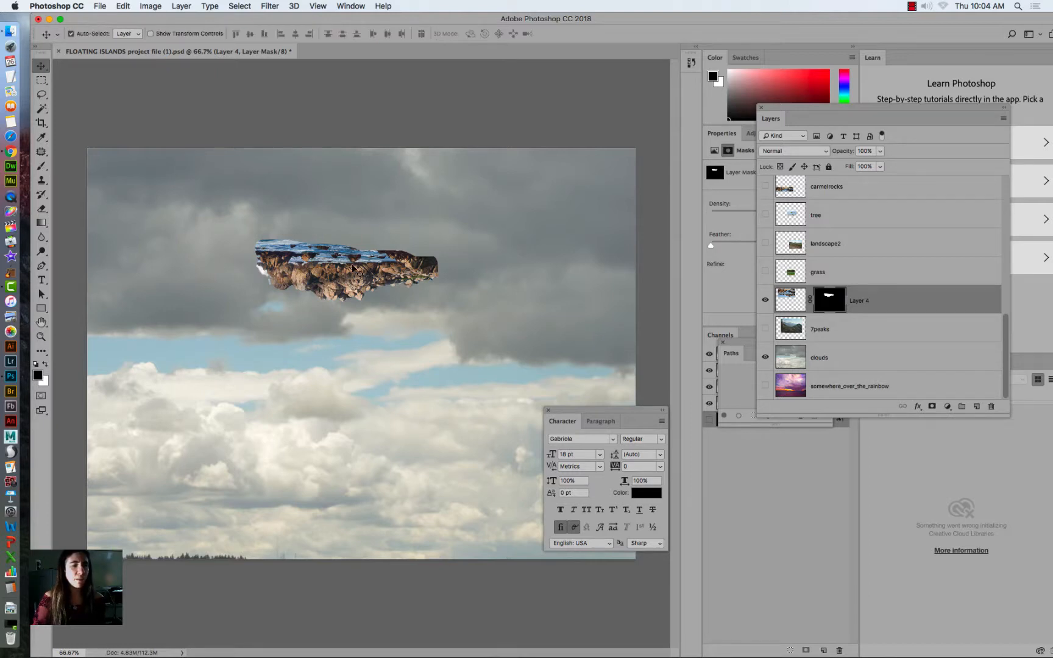
{"action": "left_click_drag", "start_coordinate": [352, 265], "coordinate": [293, 327]}
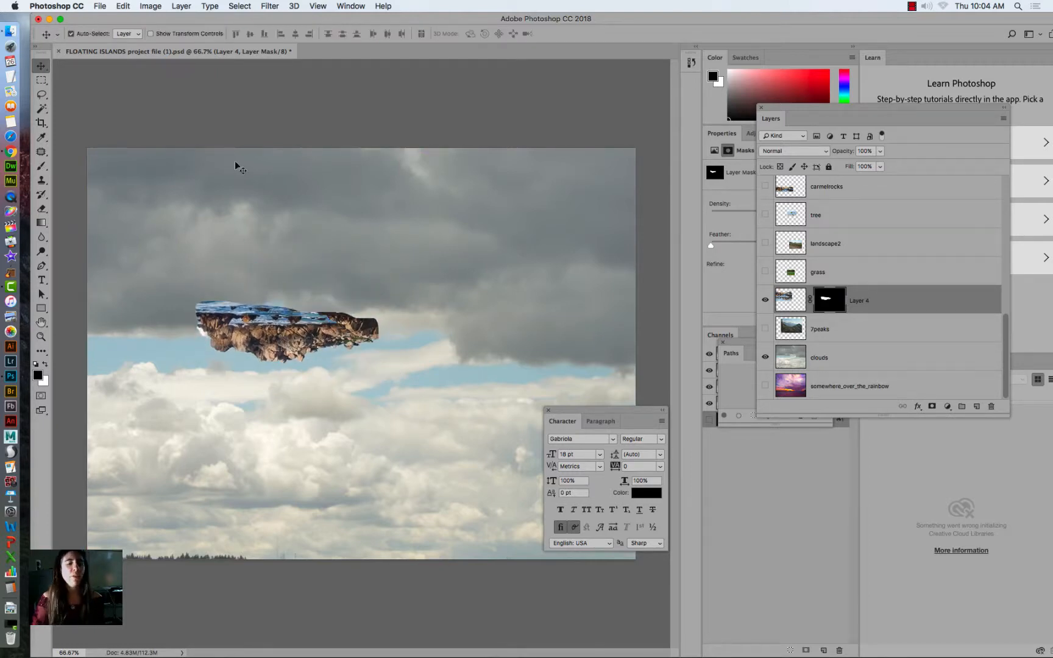
Warp the rock island into a tapered shape with long downward-pointing rocks and a raised right end, and move it toward the canvas center.
{"action": "left_click", "coordinate": [122, 7]}
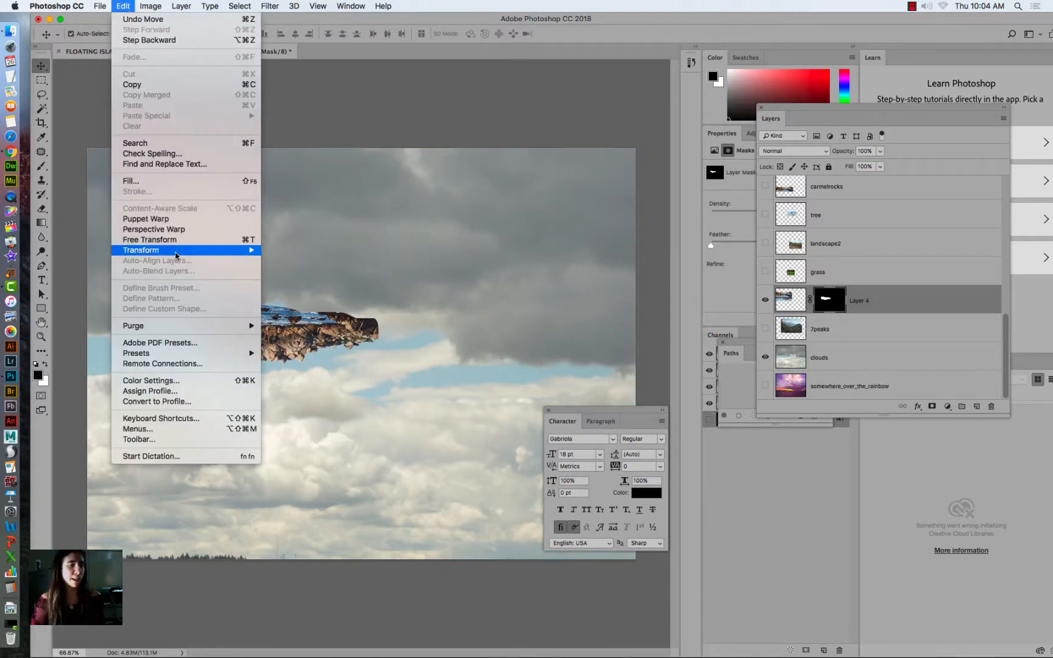
{"action": "mouse_move", "coordinate": [178, 255]}
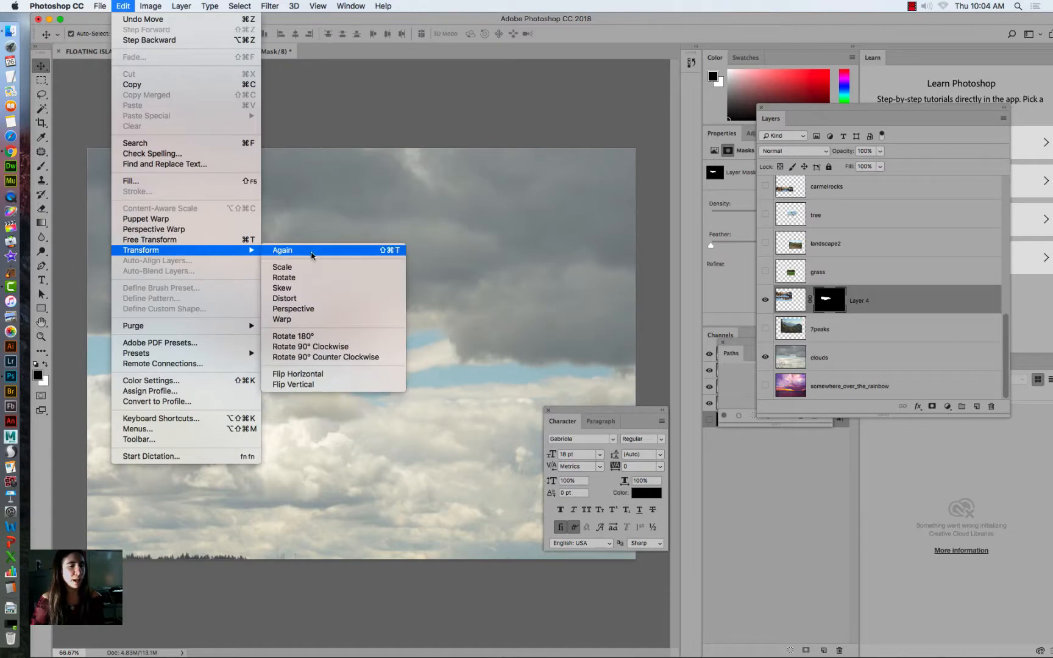
{"action": "left_click", "coordinate": [282, 320]}
{"action": "left_click_drag", "start_coordinate": [273, 317], "coordinate": [183, 255]}
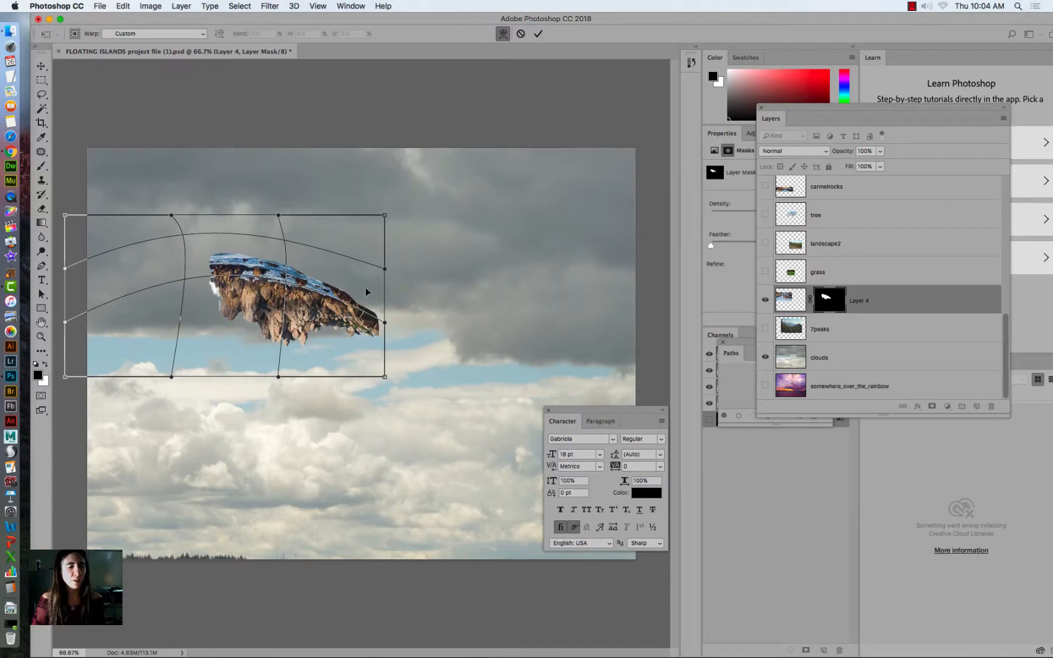
{"action": "left_click_drag", "start_coordinate": [365, 291], "coordinate": [364, 252]}
{"action": "left_click_drag", "start_coordinate": [288, 316], "coordinate": [288, 355]}
{"action": "left_click_drag", "start_coordinate": [196, 280], "coordinate": [207, 277]}
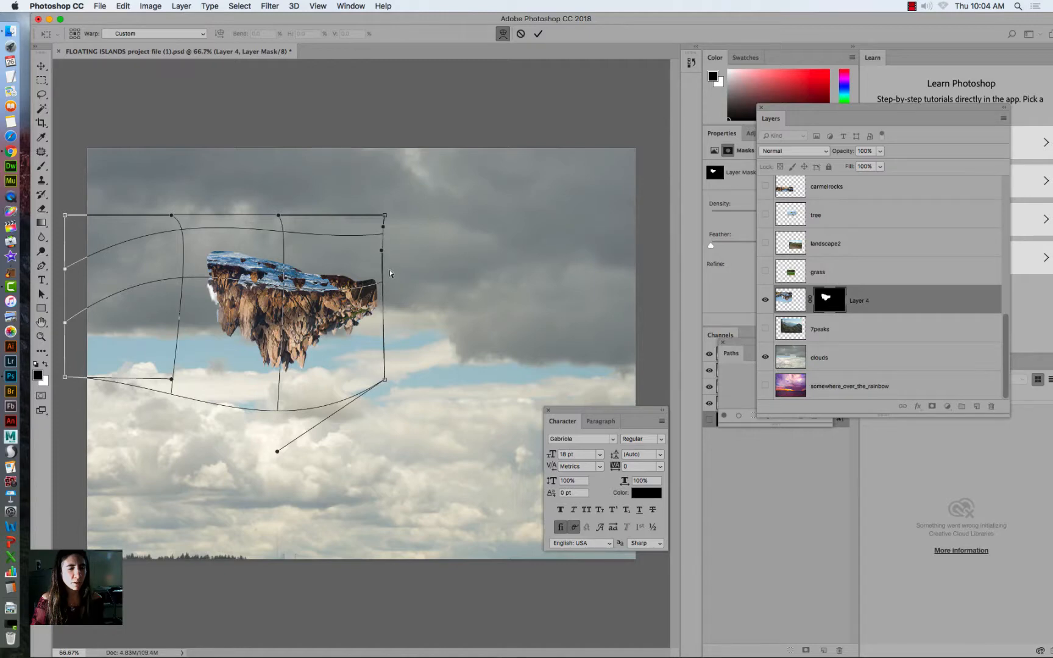
{"action": "left_click_drag", "start_coordinate": [382, 251], "coordinate": [399, 199]}
{"action": "key", "text": "Return"}
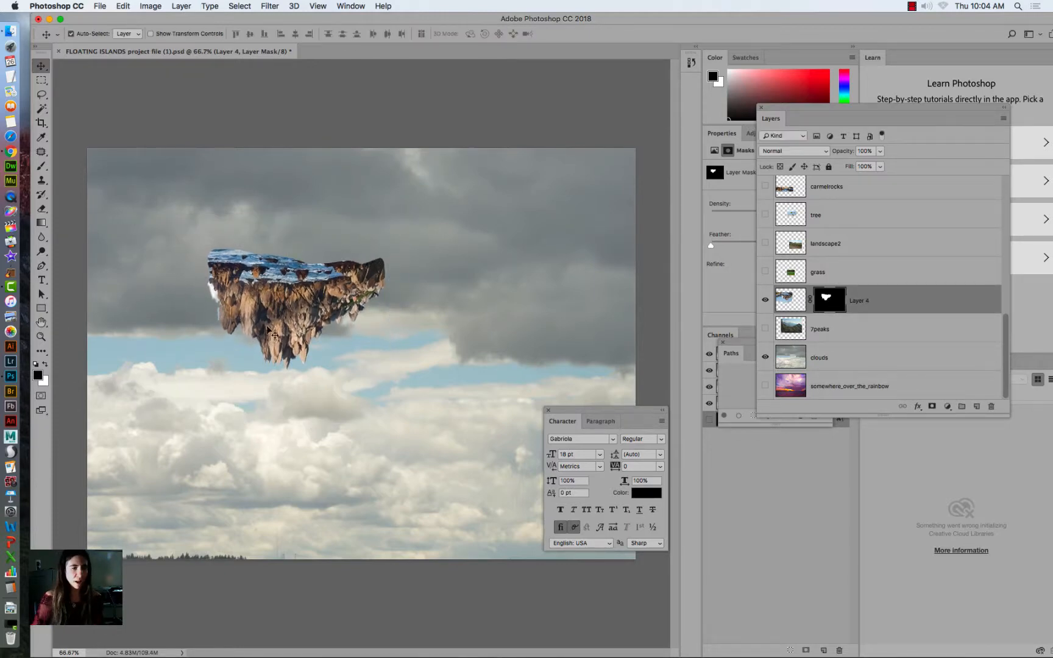
{"action": "left_click_drag", "start_coordinate": [267, 328], "coordinate": [312, 362]}
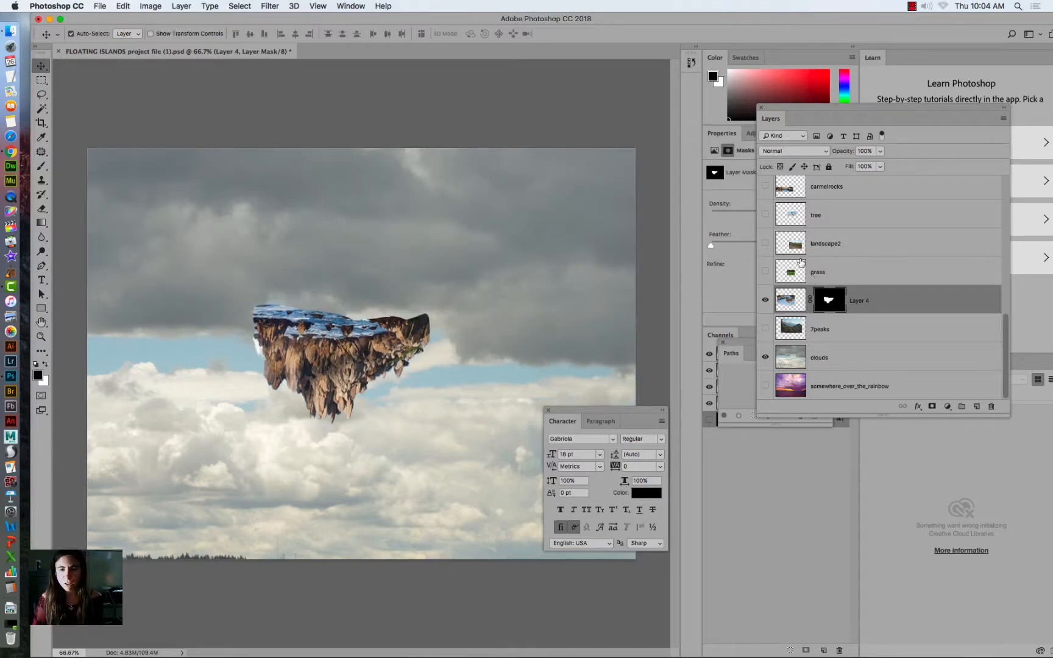
Show the landscape2 layer and move its image directly above the rock island, to X 2.63 in.
{"action": "left_click", "coordinate": [769, 244]}
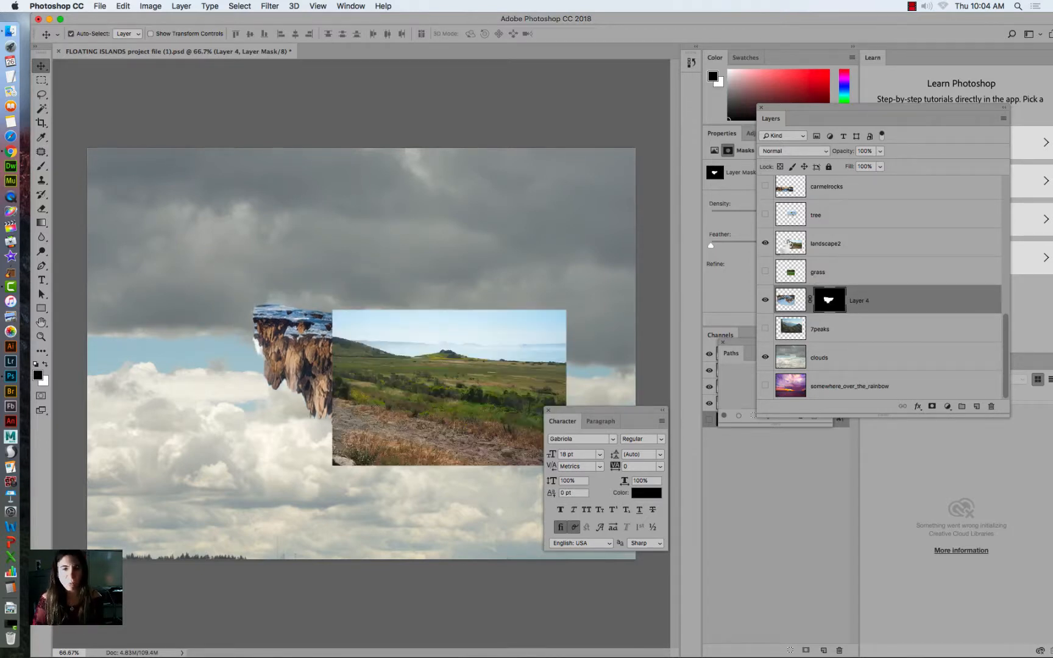
{"action": "left_click", "coordinate": [786, 243]}
{"action": "left_click_drag", "start_coordinate": [463, 396], "coordinate": [345, 256]}
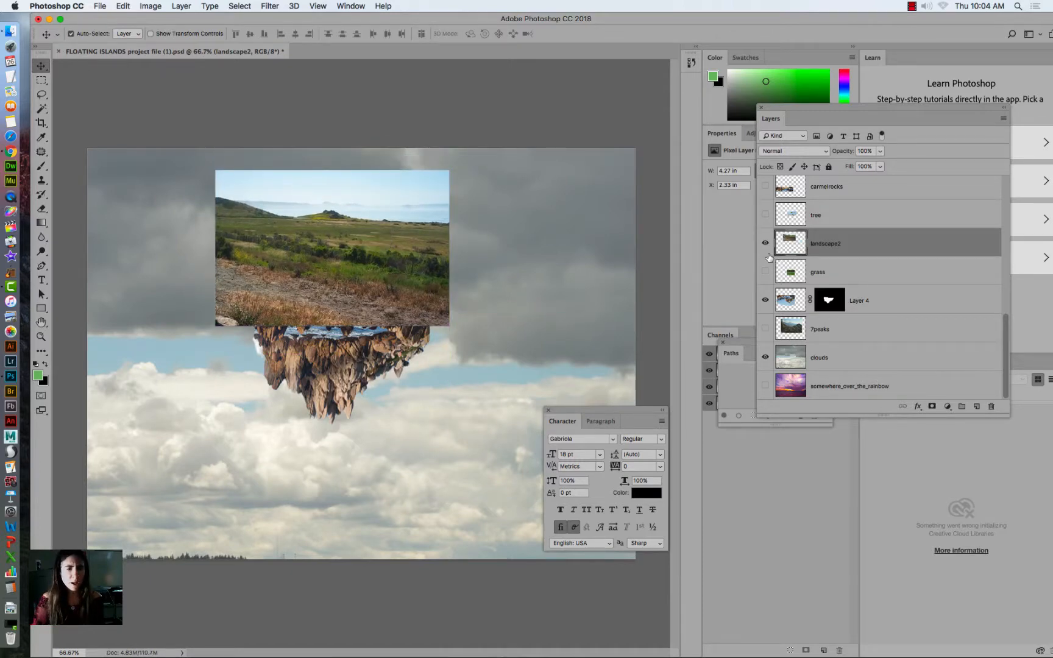
{"action": "mouse_move", "coordinate": [377, 237]}
{"action": "left_mouse_down"}
{"action": "mouse_move", "coordinate": [379, 274]}
{"action": "mouse_move", "coordinate": [509, 240]}
{"action": "mouse_move", "coordinate": [386, 240]}
{"action": "left_mouse_up"}
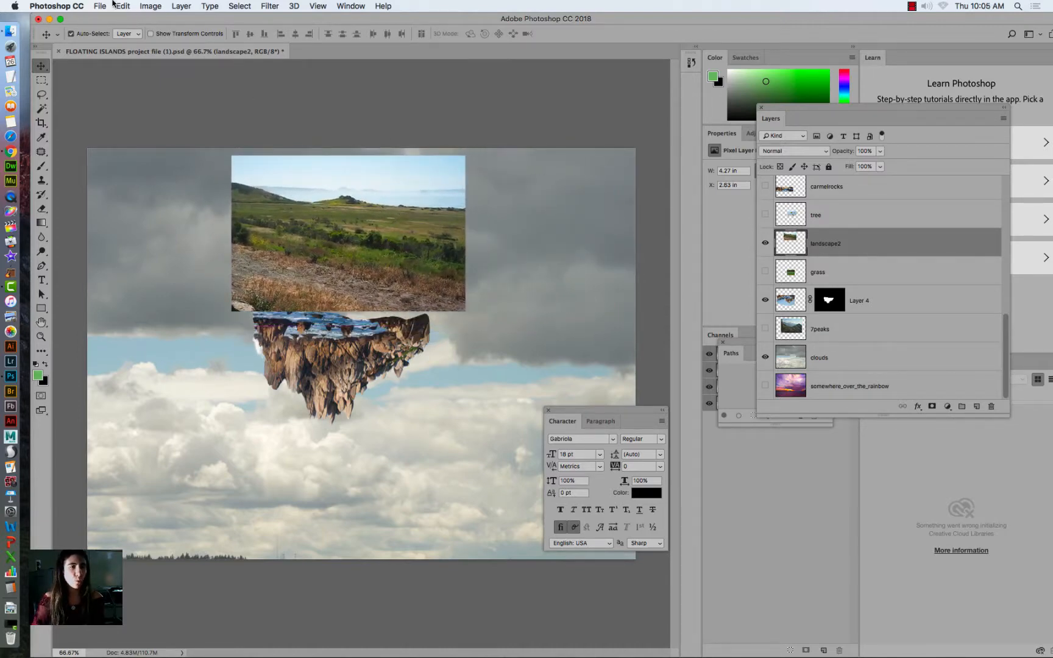
{"action": "left_click", "coordinate": [123, 6]}
{"action": "left_click", "coordinate": [557, 216]}
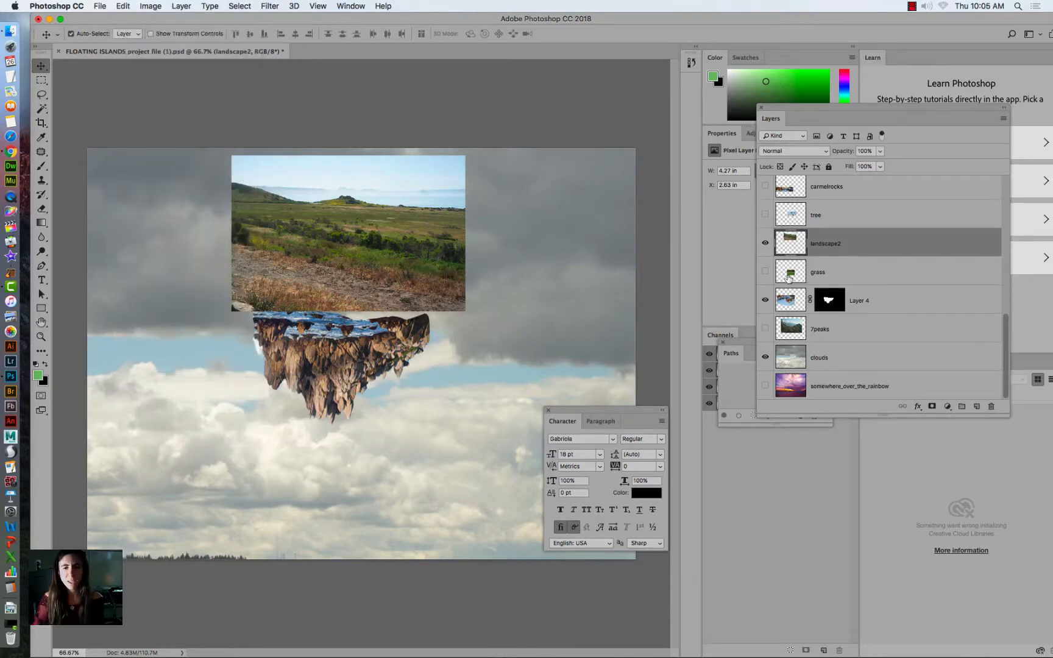
Add a layer mask to landscape2 and set the Brush to 62 px with 50% hardness.
{"action": "left_click", "coordinate": [932, 407]}
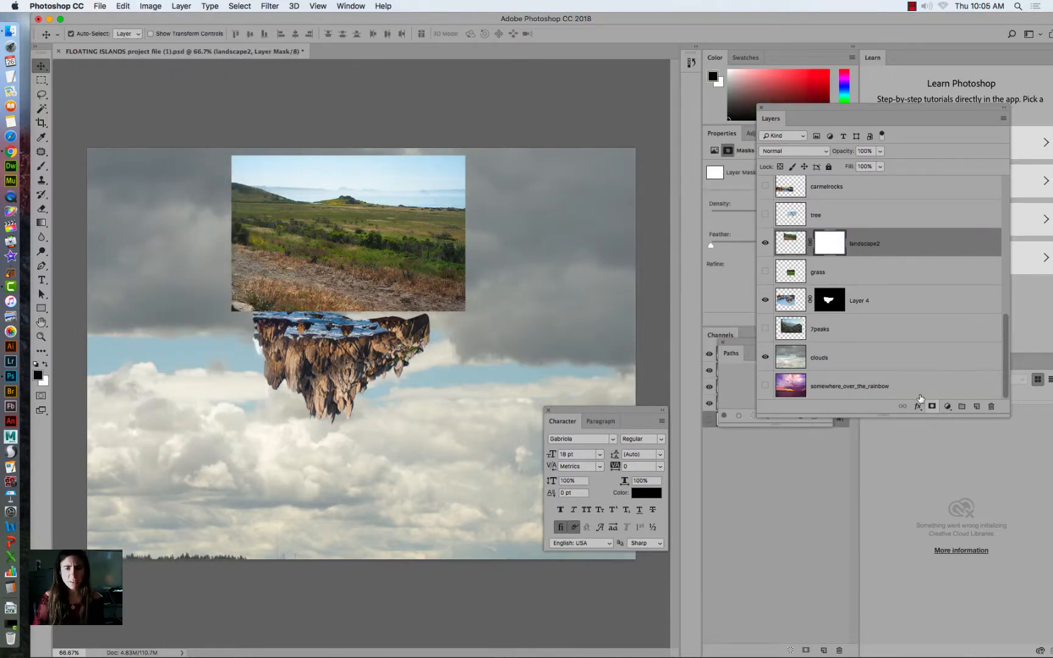
{"action": "left_click", "coordinate": [42, 166]}
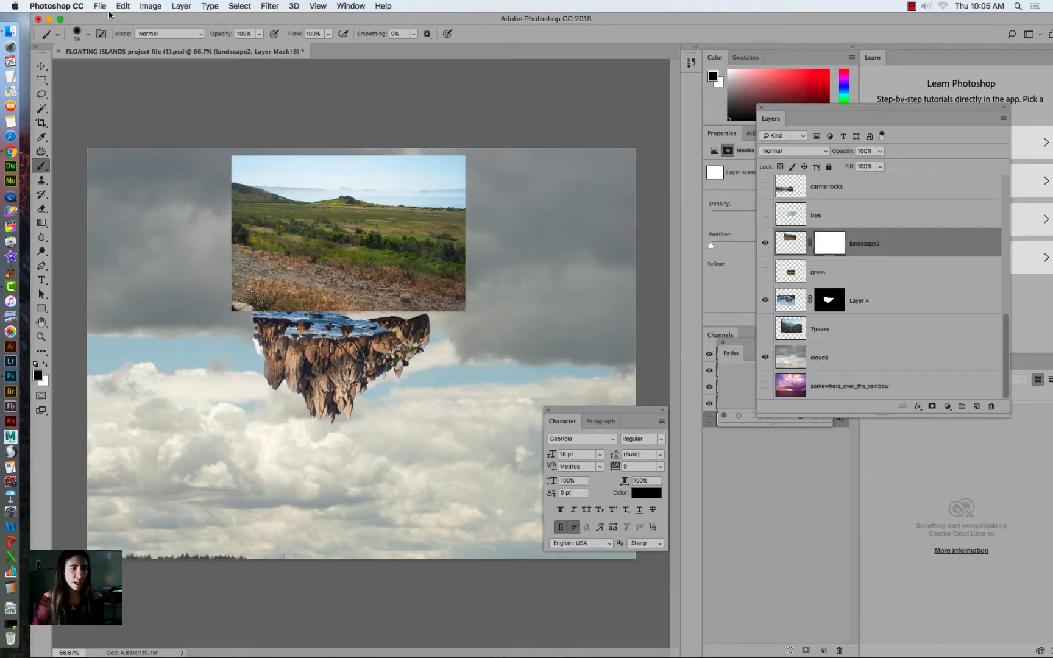
{"action": "left_click", "coordinate": [86, 35]}
{"action": "left_click_drag", "start_coordinate": [100, 74], "coordinate": [112, 71]}
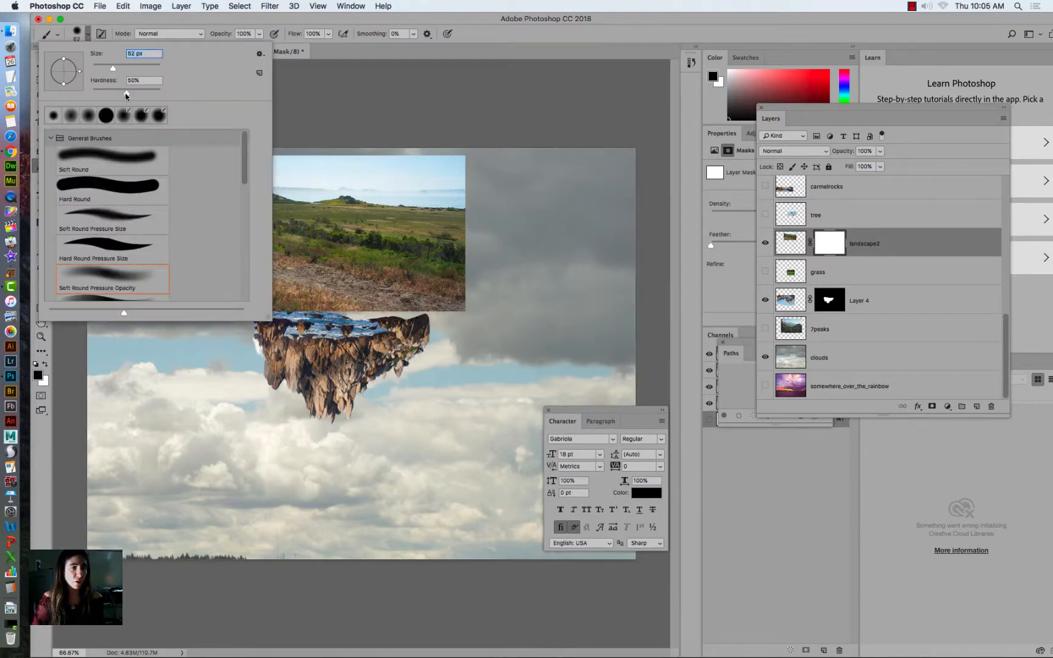
Paint black on the landscape2 mask to hide the sky above the hills and soften the photo's sides and lower corners.
{"action": "mouse_move", "coordinate": [453, 282]}
{"action": "left_mouse_down"}
{"action": "mouse_move", "coordinate": [448, 302]}
{"action": "mouse_move", "coordinate": [462, 308]}
{"action": "left_mouse_up"}
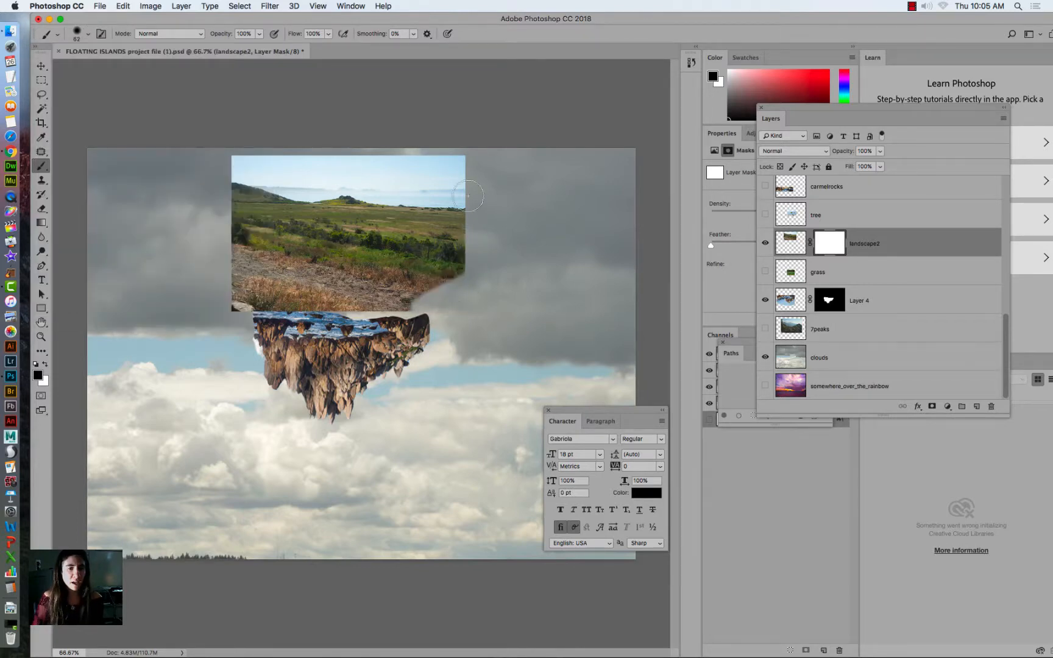
{"action": "mouse_move", "coordinate": [468, 195]}
{"action": "left_mouse_down"}
{"action": "mouse_move", "coordinate": [434, 148]}
{"action": "mouse_move", "coordinate": [386, 149]}
{"action": "mouse_move", "coordinate": [481, 178]}
{"action": "mouse_move", "coordinate": [449, 152]}
{"action": "mouse_move", "coordinate": [471, 174]}
{"action": "mouse_move", "coordinate": [451, 188]}
{"action": "mouse_move", "coordinate": [328, 148]}
{"action": "mouse_move", "coordinate": [447, 182]}
{"action": "mouse_move", "coordinate": [386, 154]}
{"action": "mouse_move", "coordinate": [472, 193]}
{"action": "mouse_move", "coordinate": [437, 194]}
{"action": "left_mouse_up"}
{"action": "mouse_move", "coordinate": [377, 188]}
{"action": "left_mouse_down"}
{"action": "mouse_move", "coordinate": [328, 159]}
{"action": "mouse_move", "coordinate": [307, 158]}
{"action": "mouse_move", "coordinate": [339, 181]}
{"action": "mouse_move", "coordinate": [299, 186]}
{"action": "mouse_move", "coordinate": [232, 155]}
{"action": "mouse_move", "coordinate": [336, 170]}
{"action": "left_mouse_up"}
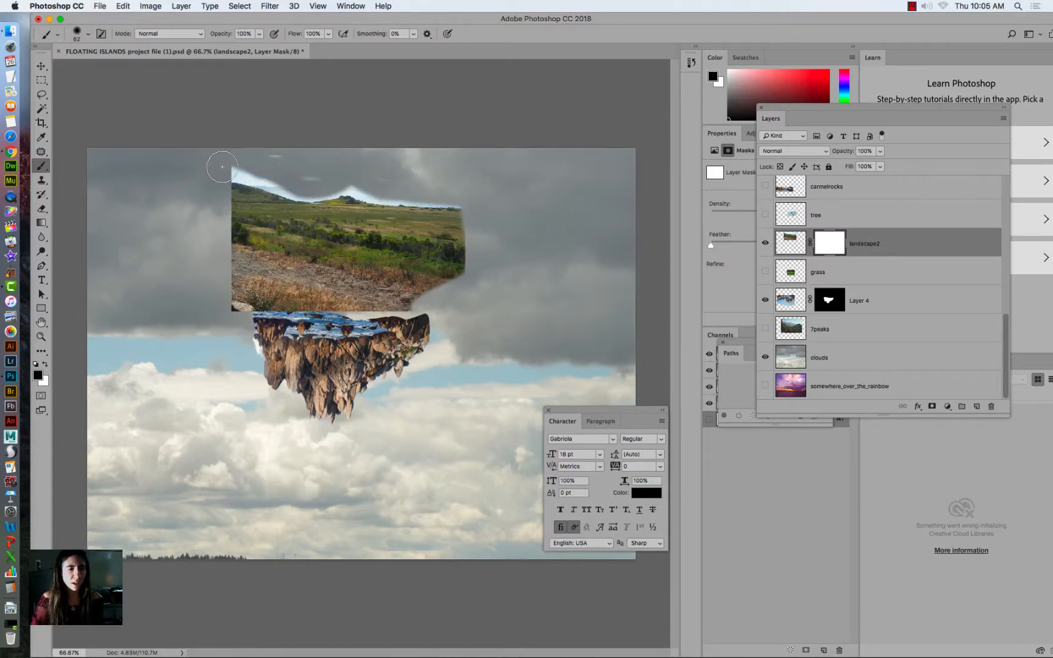
{"action": "mouse_move", "coordinate": [222, 167]}
{"action": "left_mouse_down"}
{"action": "mouse_move", "coordinate": [277, 194]}
{"action": "mouse_move", "coordinate": [329, 196]}
{"action": "mouse_move", "coordinate": [288, 183]}
{"action": "left_mouse_up"}
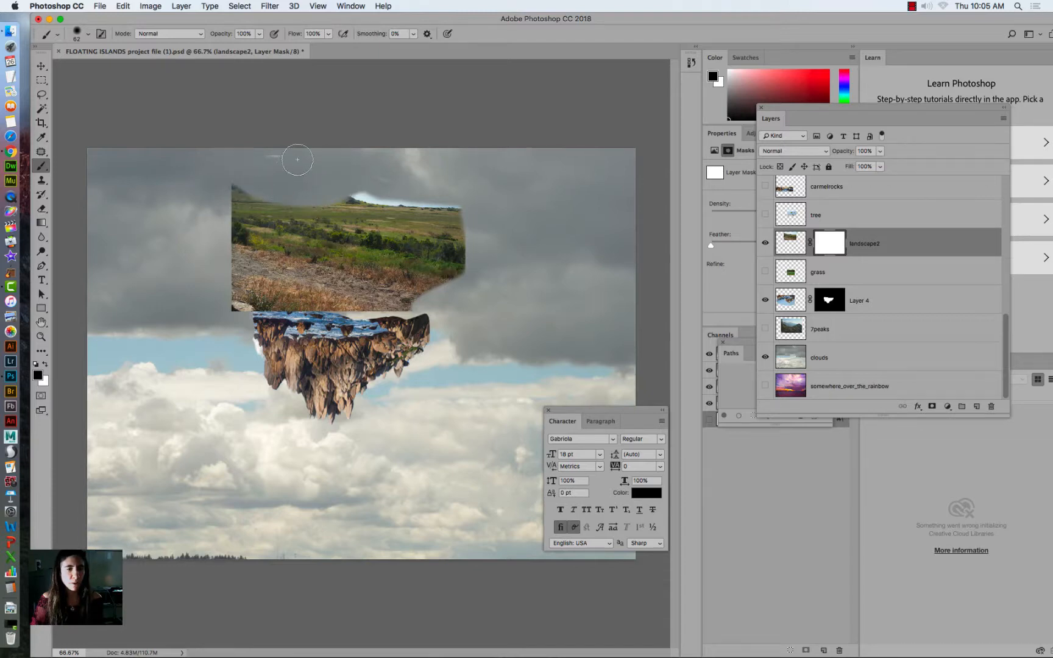
{"action": "mouse_move", "coordinate": [386, 178]}
{"action": "left_mouse_down"}
{"action": "mouse_move", "coordinate": [357, 192]}
{"action": "mouse_move", "coordinate": [468, 203]}
{"action": "left_mouse_up"}
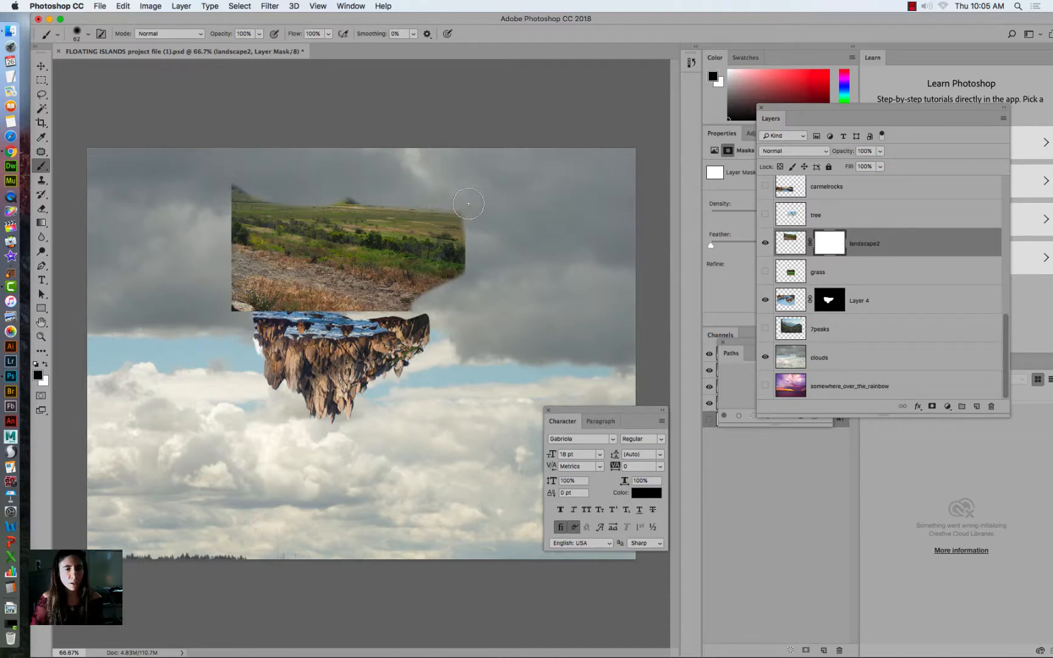
{"action": "mouse_move", "coordinate": [291, 178]}
{"action": "left_mouse_down"}
{"action": "mouse_move", "coordinate": [253, 187]}
{"action": "mouse_move", "coordinate": [234, 176]}
{"action": "mouse_move", "coordinate": [278, 189]}
{"action": "mouse_move", "coordinate": [233, 198]}
{"action": "left_mouse_up"}
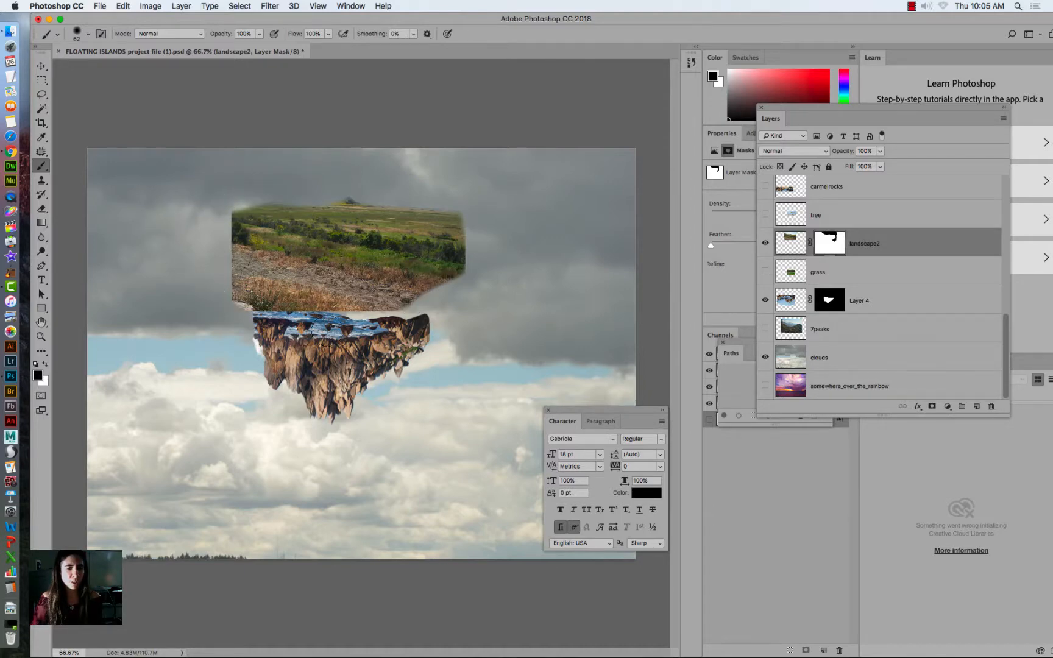
{"action": "left_click_drag", "start_coordinate": [326, 330], "coordinate": [195, 285]}
Target the landscape2 image instead of its mask and move it slightly up and left, to X 2.22 in.
{"action": "left_click", "coordinate": [792, 244]}
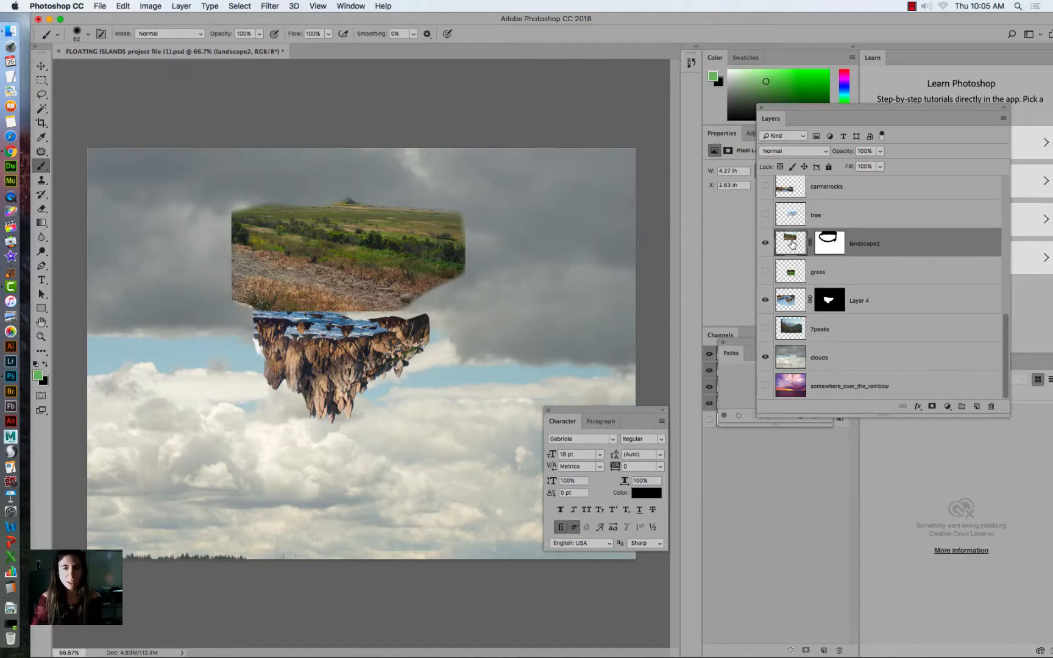
{"action": "key", "text": "v"}
{"action": "left_click_drag", "start_coordinate": [352, 262], "coordinate": [330, 252]}
Warp the landscape2 image into a rounded mound with drawn-in lower corners and an arched top, and lower it onto the rock island.
{"action": "left_click", "coordinate": [128, 8]}
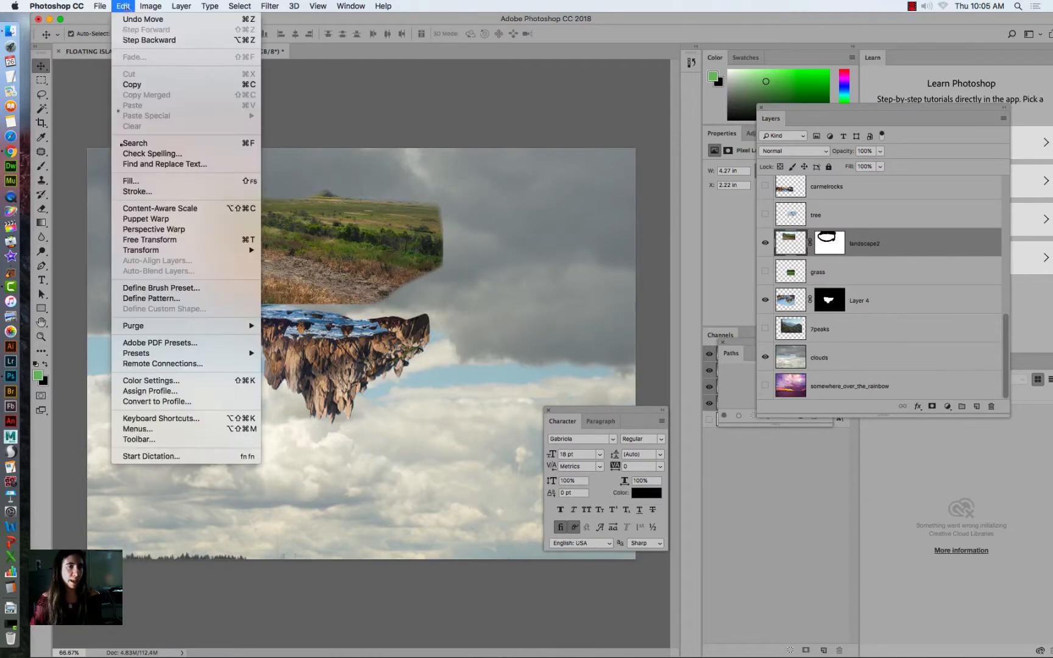
{"action": "mouse_move", "coordinate": [195, 250]}
{"action": "left_click", "coordinate": [283, 320]}
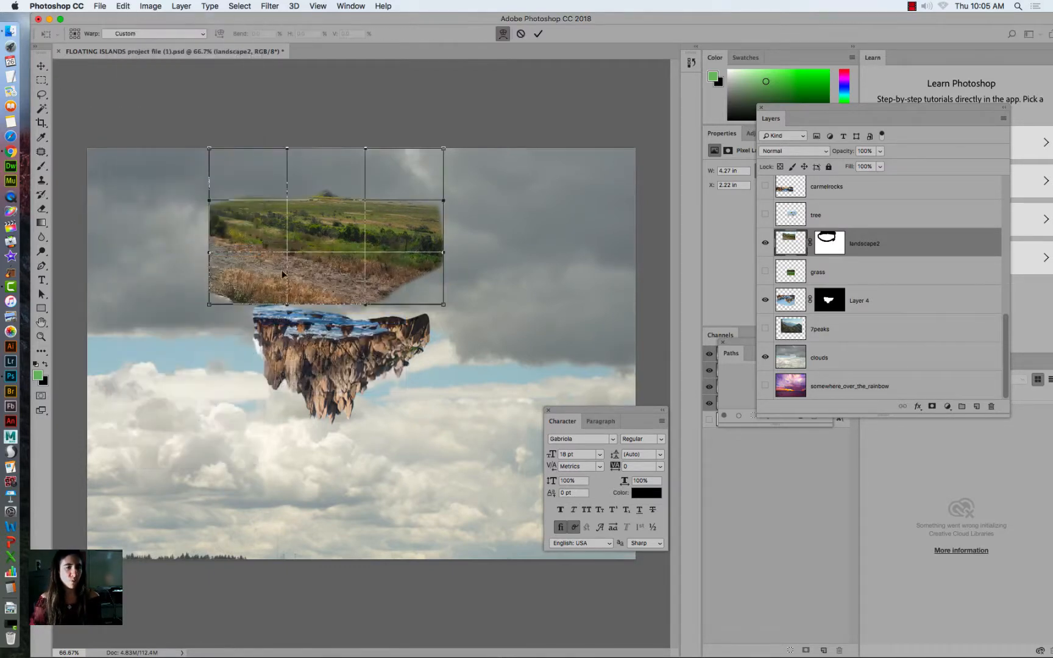
{"action": "mouse_move", "coordinate": [275, 241]}
{"action": "left_mouse_down"}
{"action": "mouse_move", "coordinate": [298, 250]}
{"action": "mouse_move", "coordinate": [273, 247]}
{"action": "left_mouse_up"}
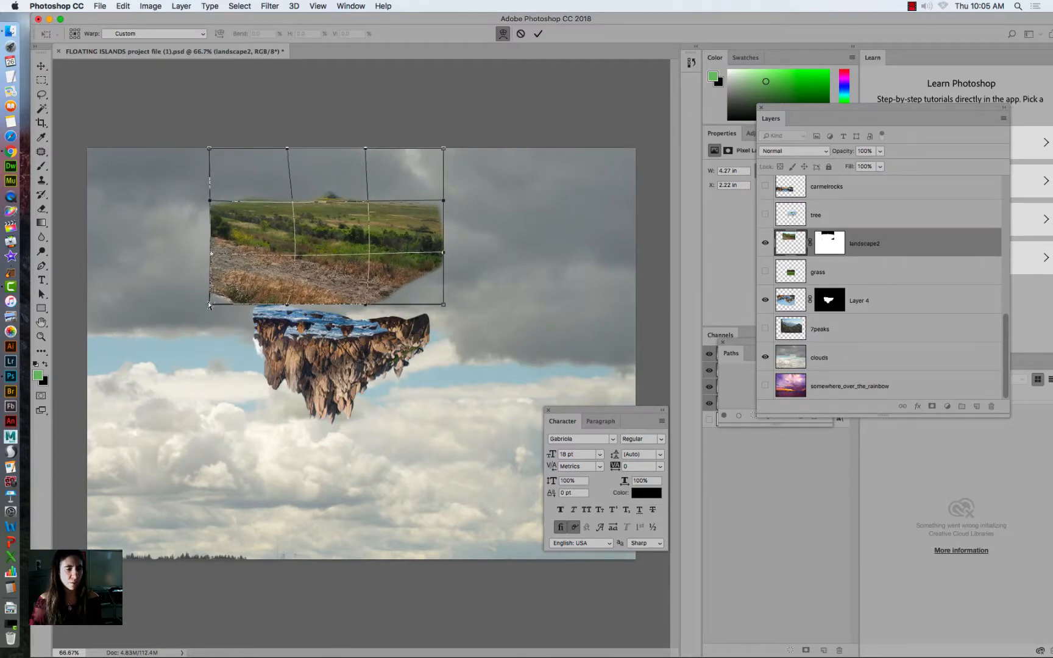
{"action": "left_click_drag", "start_coordinate": [209, 304], "coordinate": [232, 267]}
{"action": "left_click_drag", "start_coordinate": [444, 305], "coordinate": [425, 275]}
{"action": "mouse_move", "coordinate": [368, 204]}
{"action": "left_mouse_down"}
{"action": "mouse_move", "coordinate": [363, 217]}
{"action": "mouse_move", "coordinate": [360, 185]}
{"action": "left_mouse_up"}
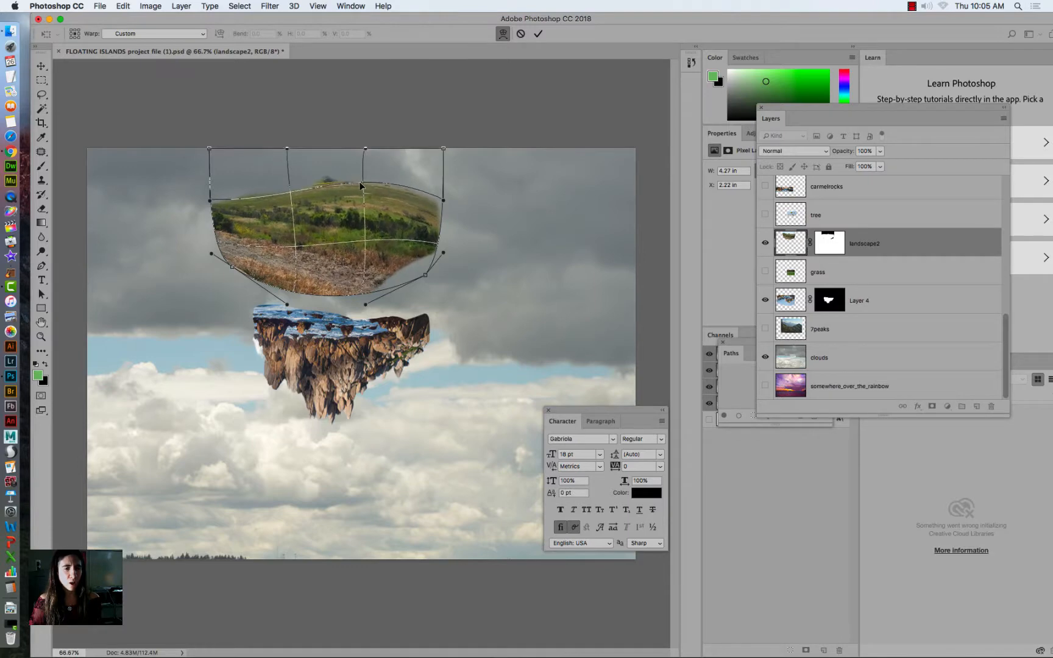
{"action": "mouse_move", "coordinate": [294, 192]}
{"action": "left_mouse_down"}
{"action": "mouse_move", "coordinate": [264, 181]}
{"action": "mouse_move", "coordinate": [284, 187]}
{"action": "left_mouse_up"}
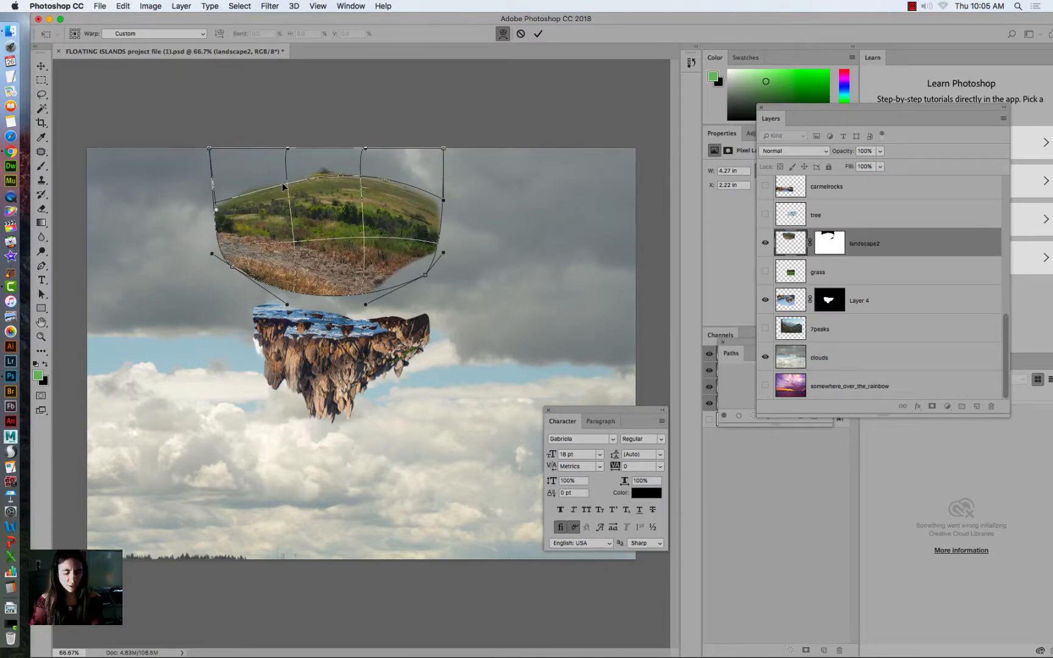
{"action": "key", "text": "Return"}
{"action": "left_click_drag", "start_coordinate": [343, 212], "coordinate": [337, 285]}
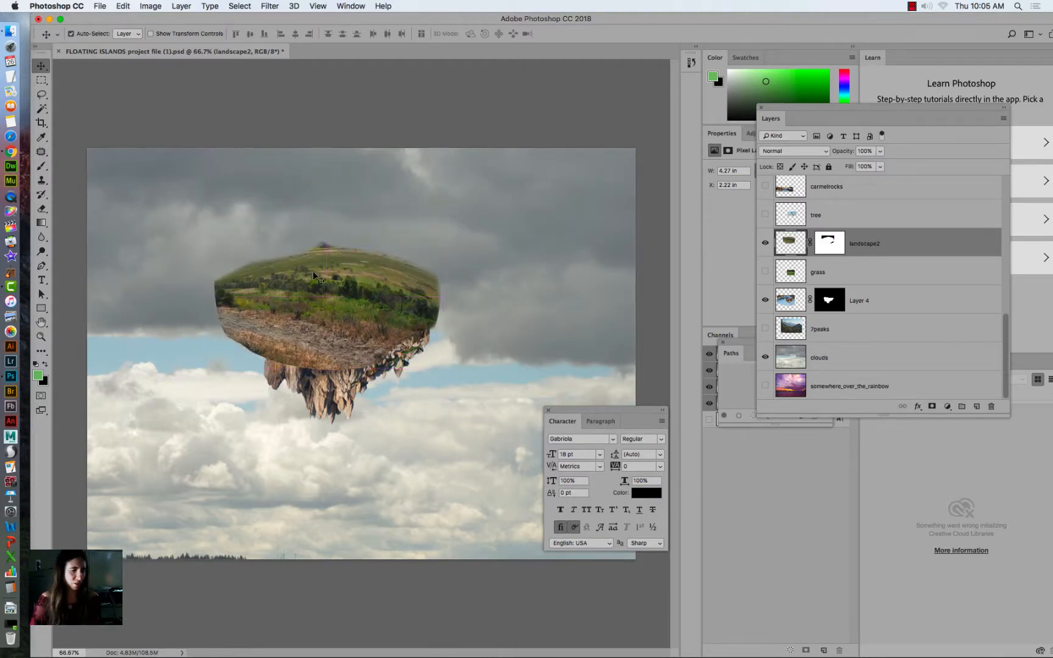
Paint black on the landscape2 mask to hide its hilltop, sides and dirt foreground, leaving a low, flat-topped strip of greenery over the rocks.
{"action": "left_click", "coordinate": [41, 336]}
{"action": "left_click", "coordinate": [289, 351]}
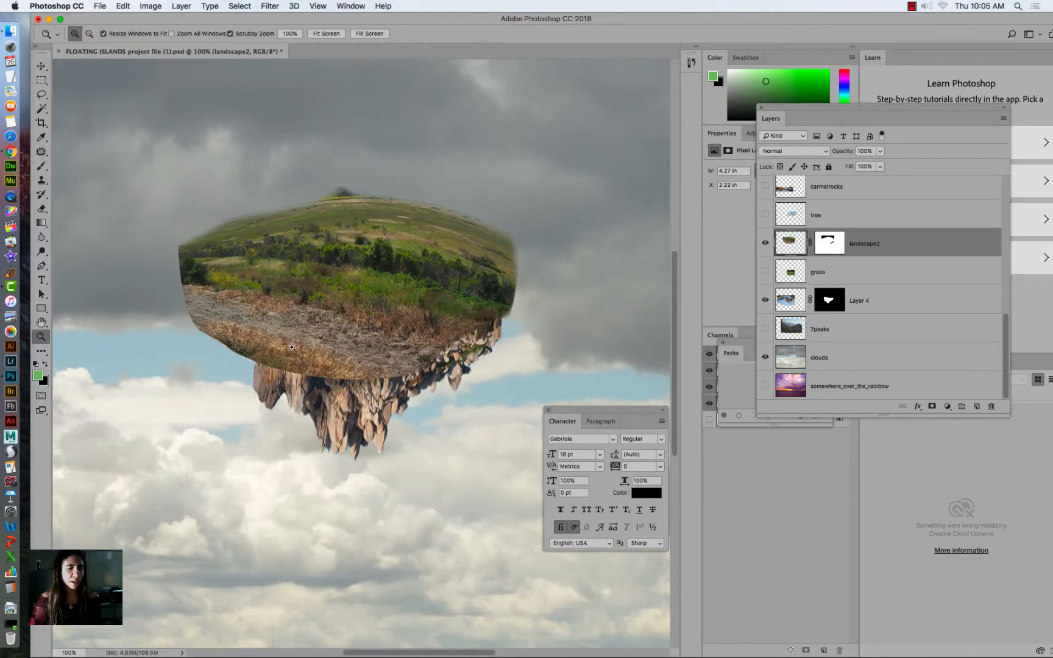
{"action": "left_click", "coordinate": [318, 349]}
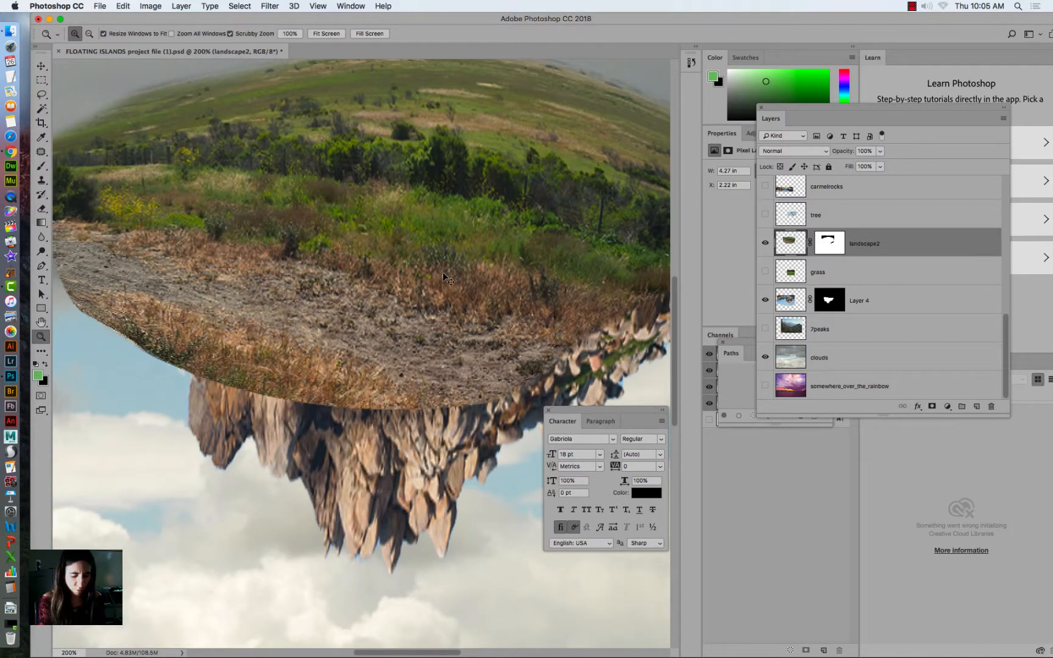
{"action": "key", "text": "super+minus"}
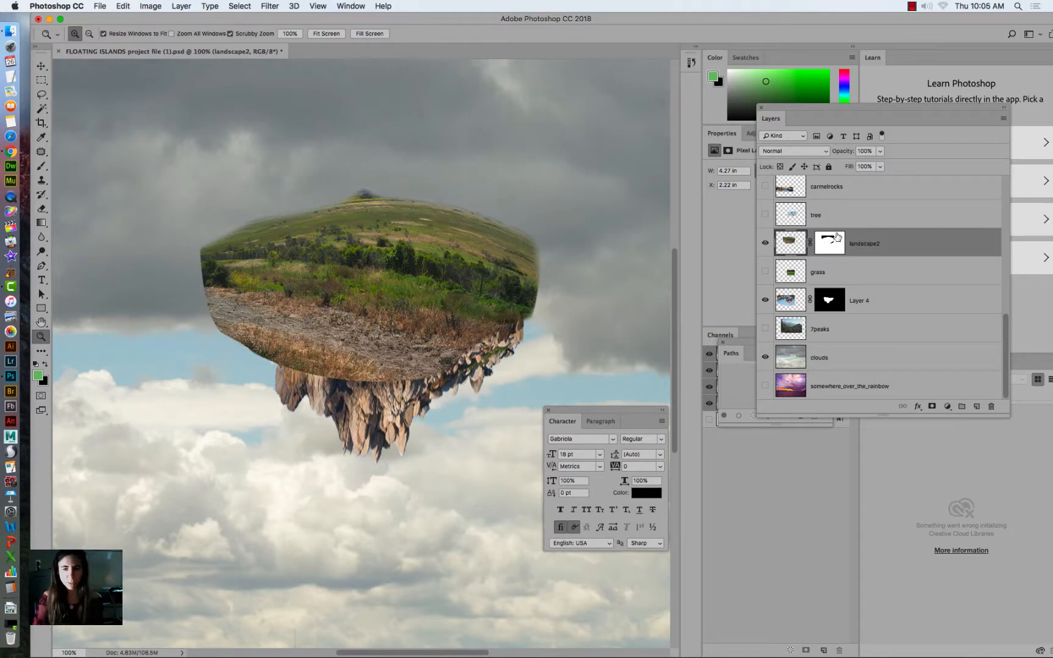
{"action": "left_click", "coordinate": [837, 237]}
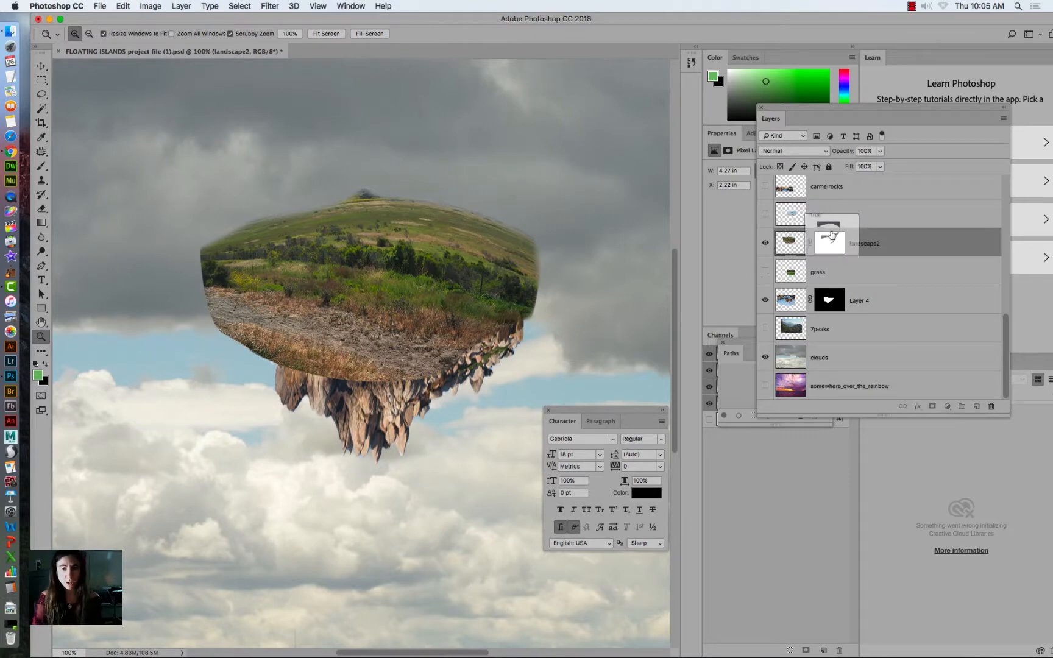
{"action": "left_click", "coordinate": [40, 166]}
{"action": "mouse_move", "coordinate": [183, 239]}
{"action": "left_mouse_down"}
{"action": "mouse_move", "coordinate": [202, 289]}
{"action": "mouse_move", "coordinate": [212, 234]}
{"action": "mouse_move", "coordinate": [198, 251]}
{"action": "mouse_move", "coordinate": [229, 224]}
{"action": "mouse_move", "coordinate": [264, 224]}
{"action": "mouse_move", "coordinate": [237, 251]}
{"action": "mouse_move", "coordinate": [346, 185]}
{"action": "mouse_move", "coordinate": [290, 207]}
{"action": "mouse_move", "coordinate": [204, 281]}
{"action": "mouse_move", "coordinate": [196, 306]}
{"action": "mouse_move", "coordinate": [265, 371]}
{"action": "mouse_move", "coordinate": [195, 290]}
{"action": "mouse_move", "coordinate": [217, 339]}
{"action": "mouse_move", "coordinate": [443, 370]}
{"action": "mouse_move", "coordinate": [225, 349]}
{"action": "mouse_move", "coordinate": [255, 323]}
{"action": "mouse_move", "coordinate": [330, 351]}
{"action": "mouse_move", "coordinate": [256, 319]}
{"action": "mouse_move", "coordinate": [456, 367]}
{"action": "mouse_move", "coordinate": [487, 361]}
{"action": "mouse_move", "coordinate": [534, 332]}
{"action": "mouse_move", "coordinate": [542, 303]}
{"action": "mouse_move", "coordinate": [488, 214]}
{"action": "mouse_move", "coordinate": [548, 287]}
{"action": "mouse_move", "coordinate": [369, 212]}
{"action": "mouse_move", "coordinate": [288, 197]}
{"action": "mouse_move", "coordinate": [499, 200]}
{"action": "mouse_move", "coordinate": [462, 194]}
{"action": "mouse_move", "coordinate": [385, 223]}
{"action": "mouse_move", "coordinate": [311, 223]}
{"action": "mouse_move", "coordinate": [367, 207]}
{"action": "mouse_move", "coordinate": [492, 217]}
{"action": "mouse_move", "coordinate": [305, 216]}
{"action": "mouse_move", "coordinate": [220, 278]}
{"action": "mouse_move", "coordinate": [214, 305]}
{"action": "mouse_move", "coordinate": [285, 315]}
{"action": "left_mouse_up"}
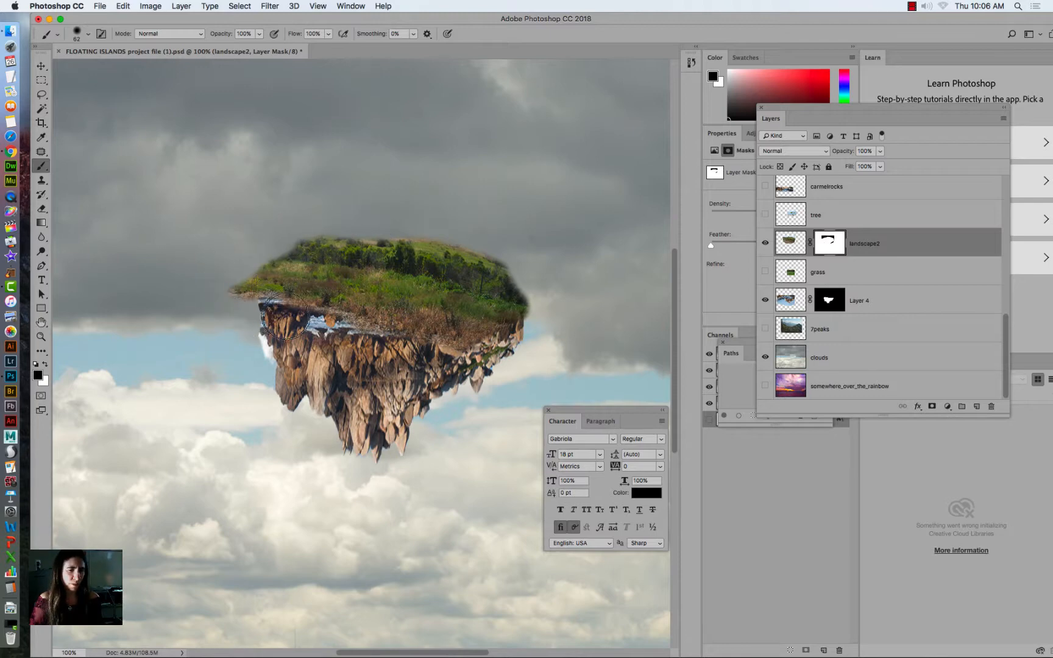
{"action": "left_click_drag", "start_coordinate": [390, 368], "coordinate": [369, 366]}
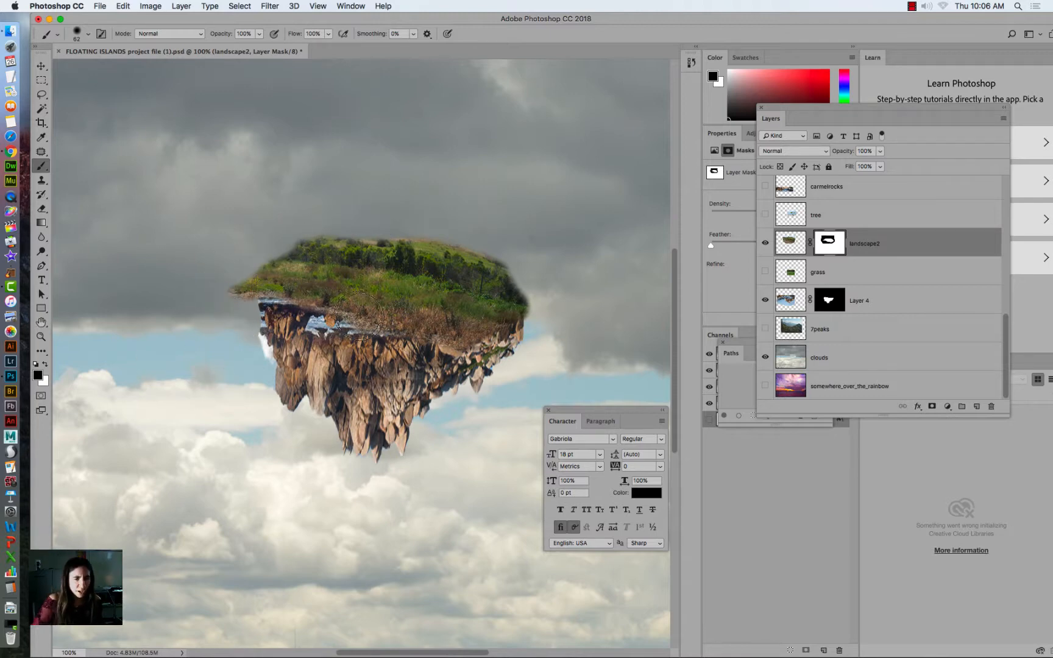
Target the landscape2 image instead of its mask and move it slightly down and right, to X 2.31 in.
{"action": "left_click", "coordinate": [799, 244]}
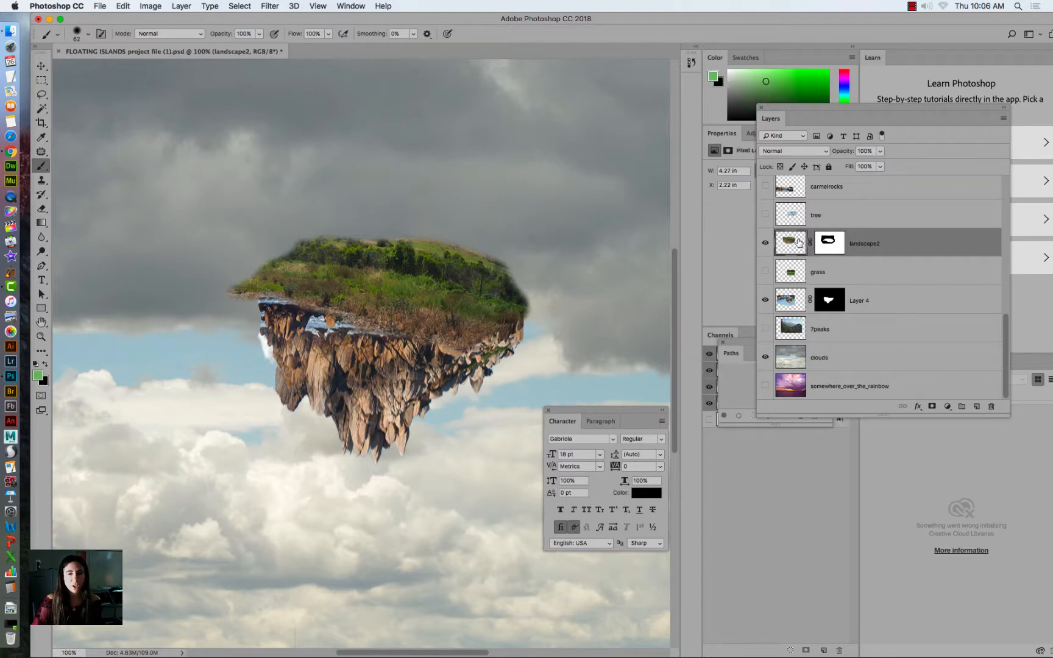
{"action": "left_click", "coordinate": [41, 65]}
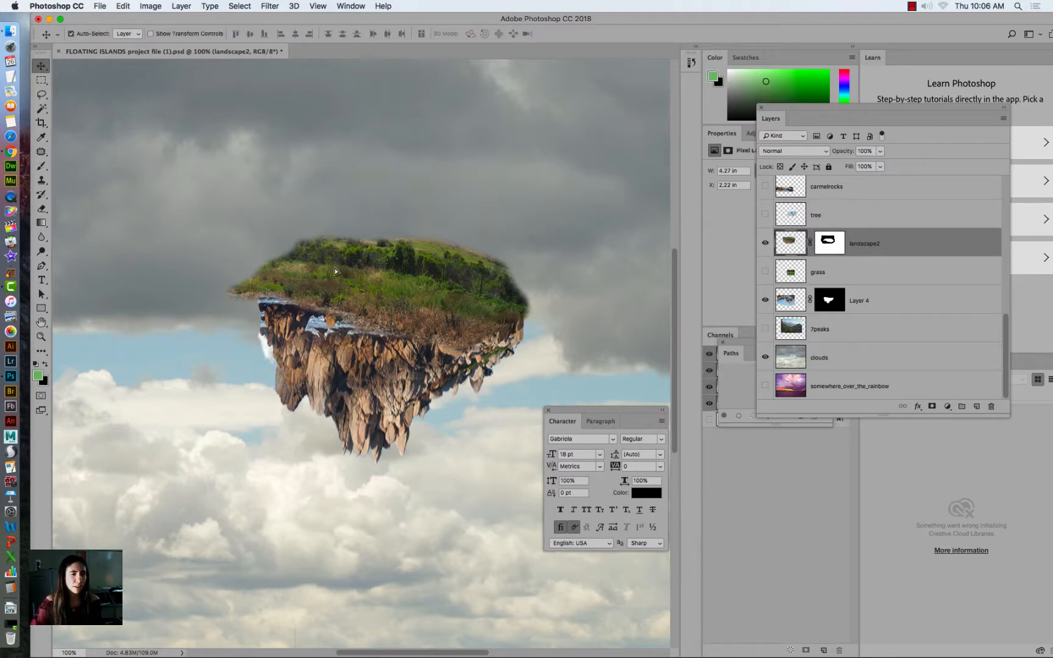
{"action": "left_click_drag", "start_coordinate": [334, 271], "coordinate": [342, 284]}
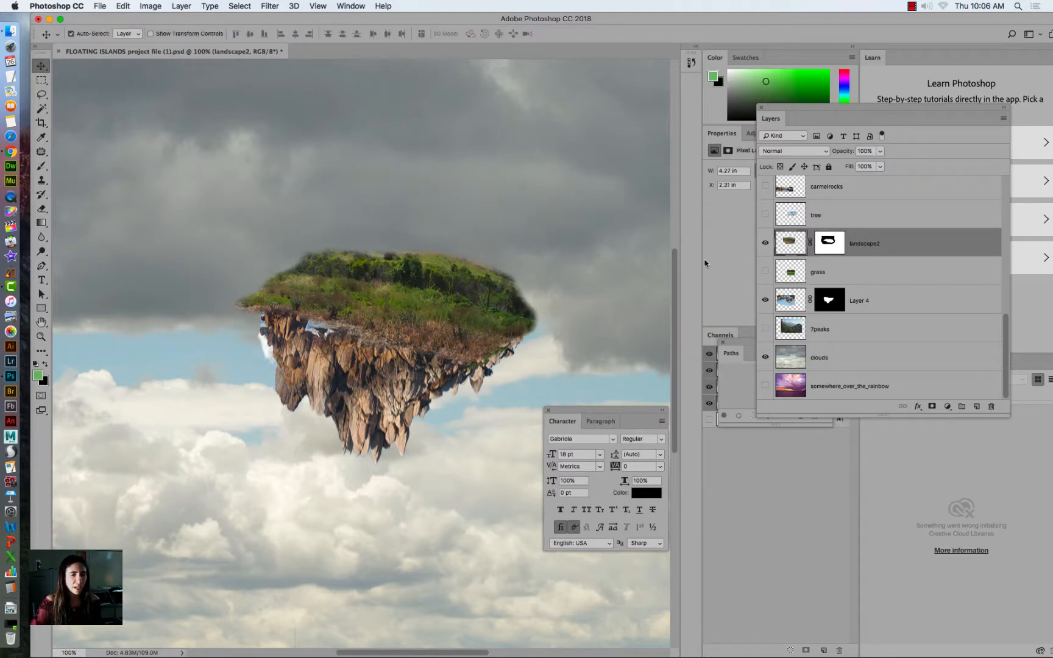
On the landscape2 mask, paint black over the pointed left tip and white along the lower left edge to cover the water above the rocks.
{"action": "left_click", "coordinate": [827, 243]}
{"action": "left_click", "coordinate": [41, 167]}
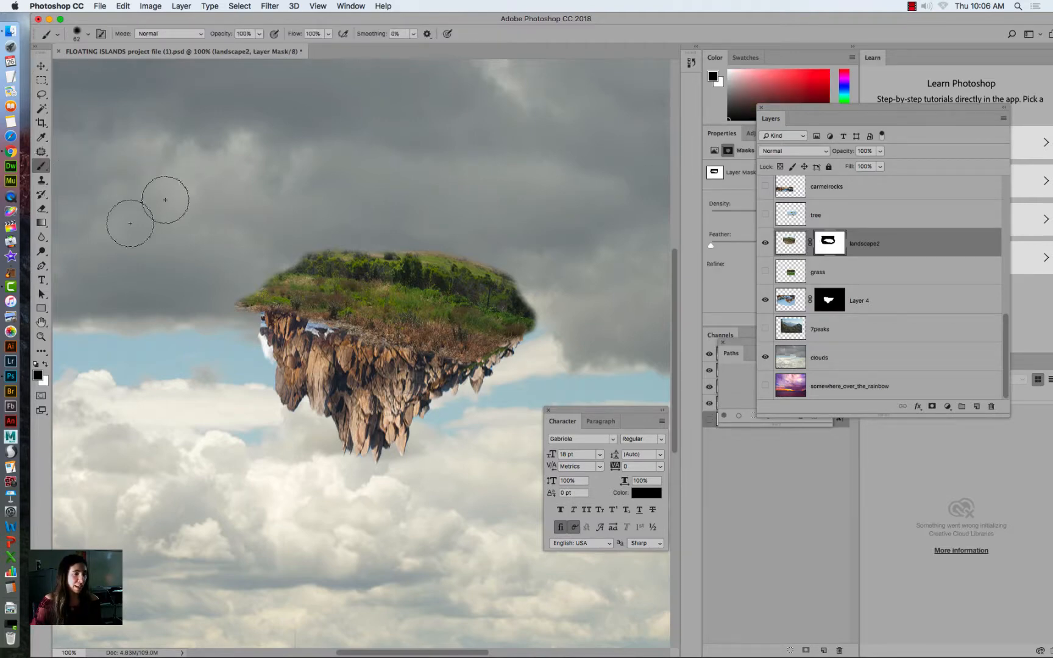
{"action": "left_click_drag", "start_coordinate": [218, 301], "coordinate": [272, 310]}
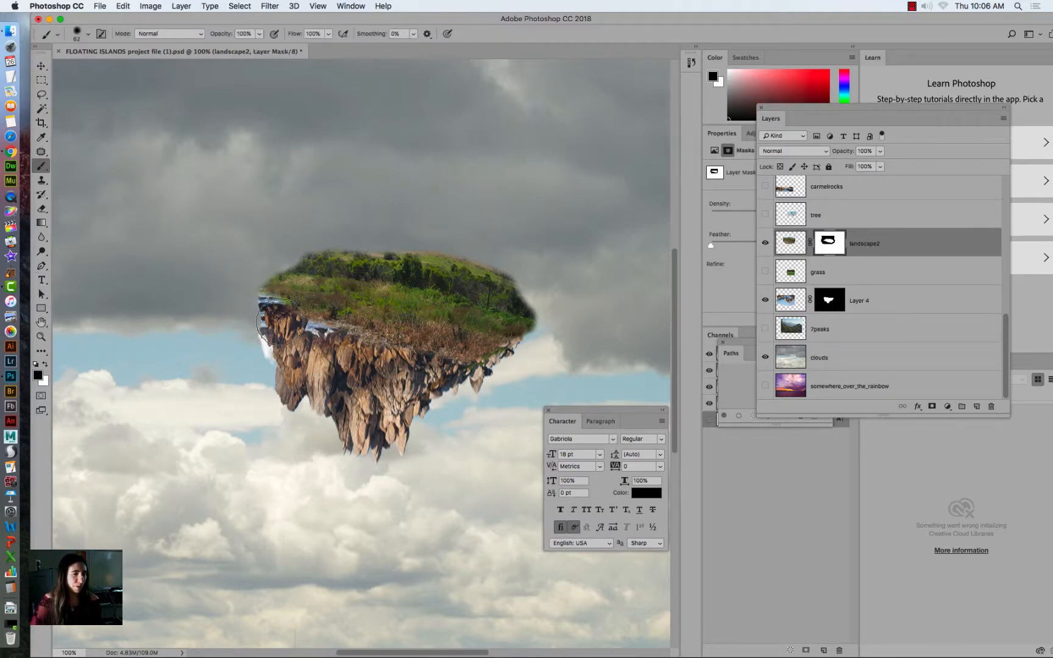
{"action": "key", "text": "x"}
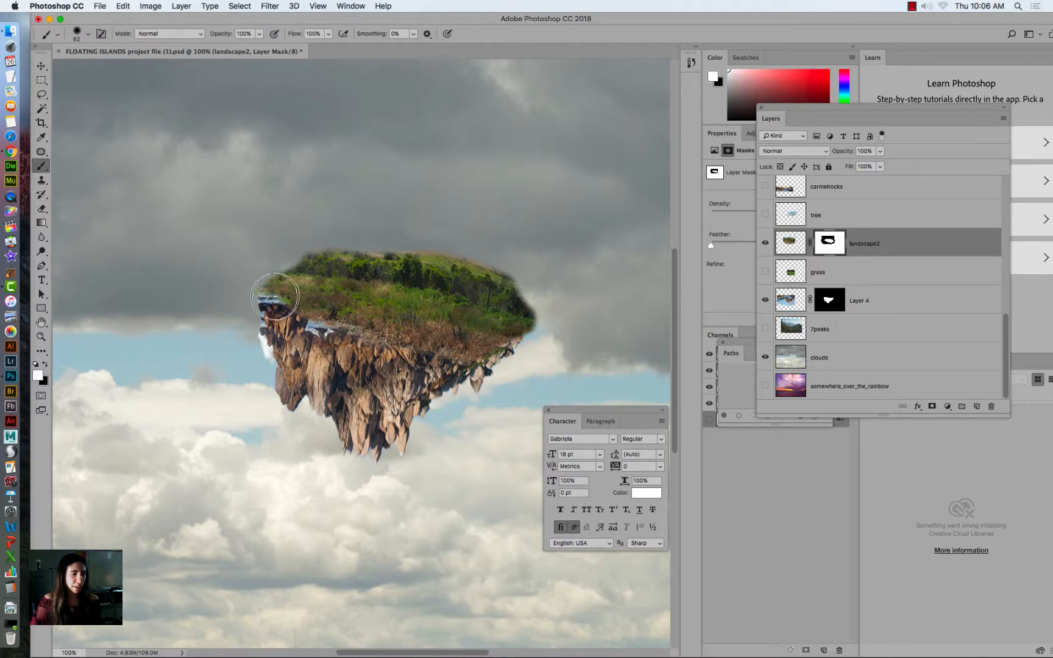
{"action": "mouse_move", "coordinate": [266, 299]}
{"action": "left_mouse_down"}
{"action": "mouse_move", "coordinate": [274, 319]}
{"action": "mouse_move", "coordinate": [329, 314]}
{"action": "mouse_move", "coordinate": [350, 326]}
{"action": "mouse_move", "coordinate": [491, 335]}
{"action": "mouse_move", "coordinate": [479, 332]}
{"action": "left_mouse_up"}
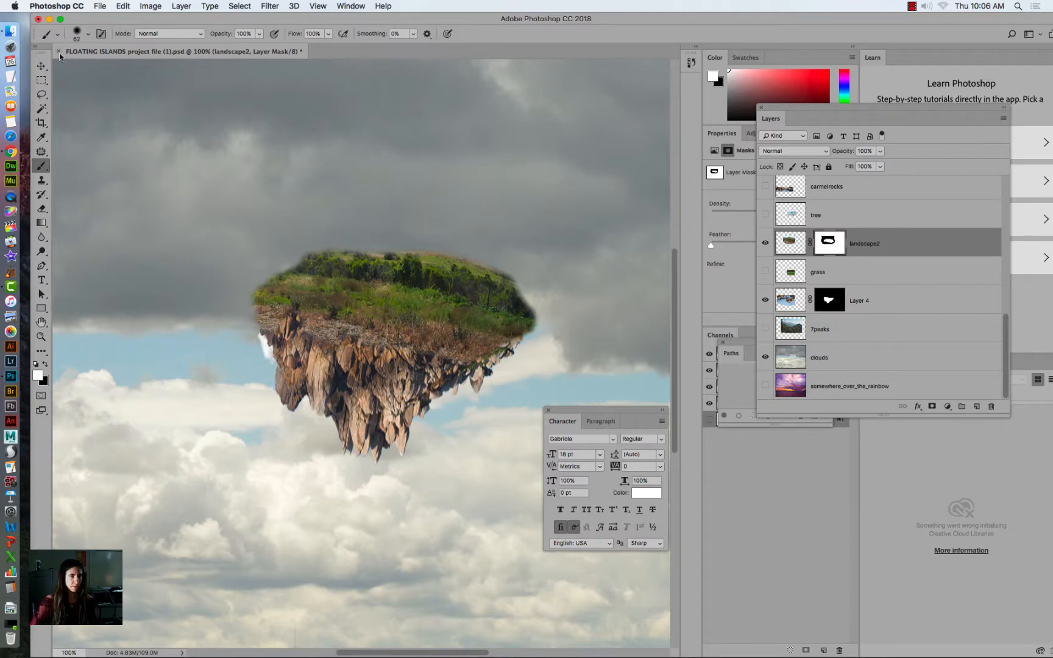
Show the grass layer, move its photo to the canvas's upper right area at X 5.73 in, and hide it again.
{"action": "left_click", "coordinate": [40, 65]}
{"action": "key", "text": "super+minus"}
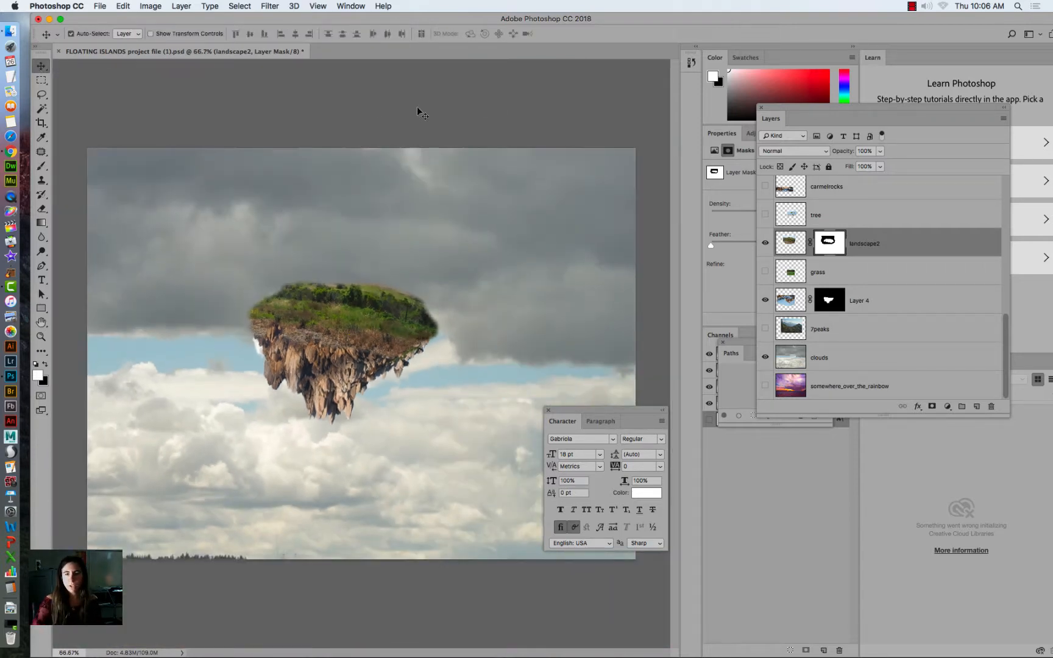
{"action": "left_click", "coordinate": [766, 272]}
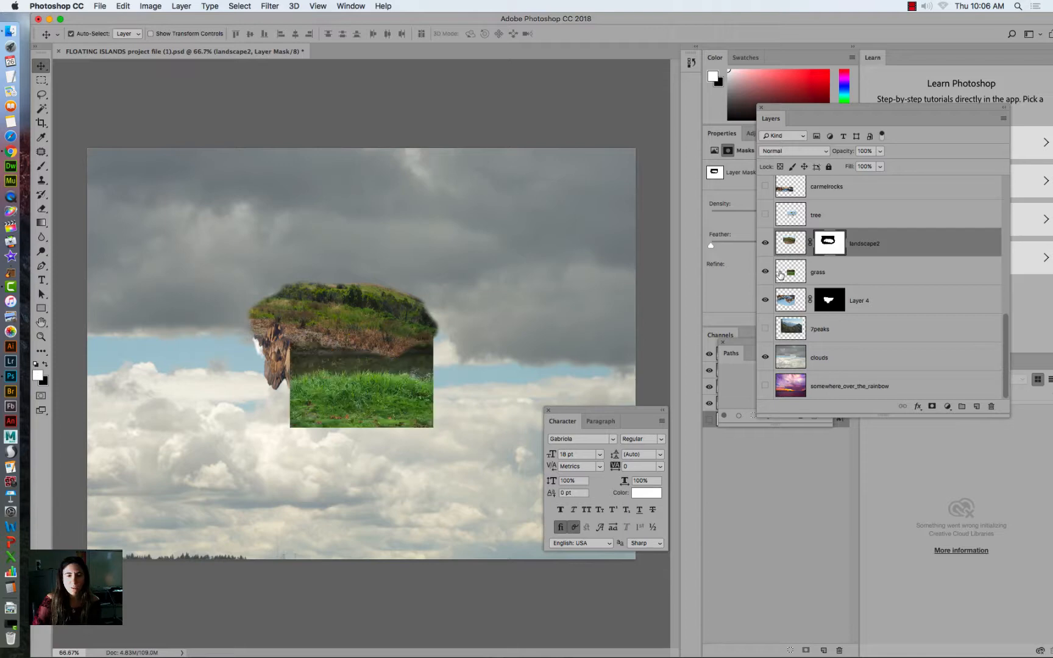
{"action": "left_click", "coordinate": [783, 273]}
{"action": "left_click_drag", "start_coordinate": [440, 372], "coordinate": [523, 237]}
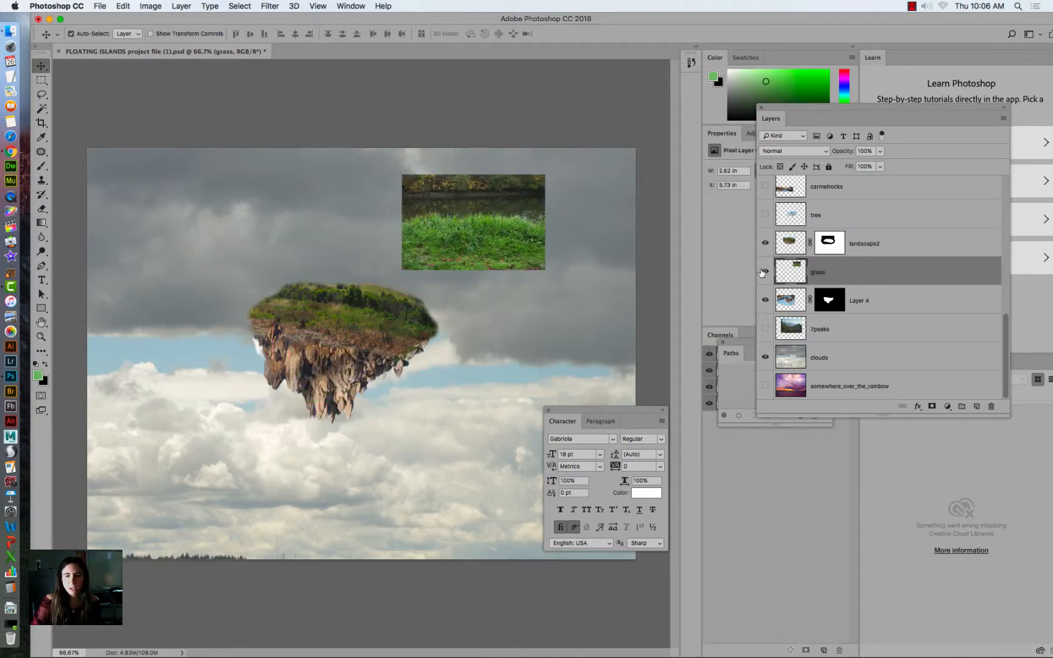
{"action": "left_click", "coordinate": [765, 272]}
Show the old_columns layer, move its photo right and up, clear of the island, and hide it again.
{"action": "left_click_drag", "start_coordinate": [1005, 314], "coordinate": [1001, 224]}
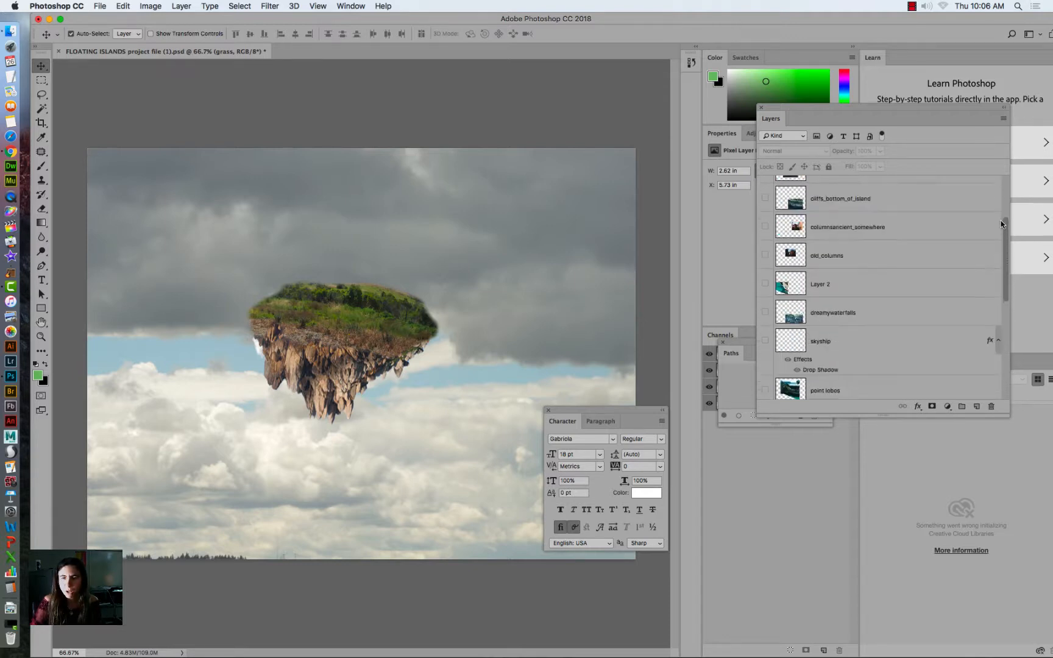
{"action": "left_click", "coordinate": [786, 259]}
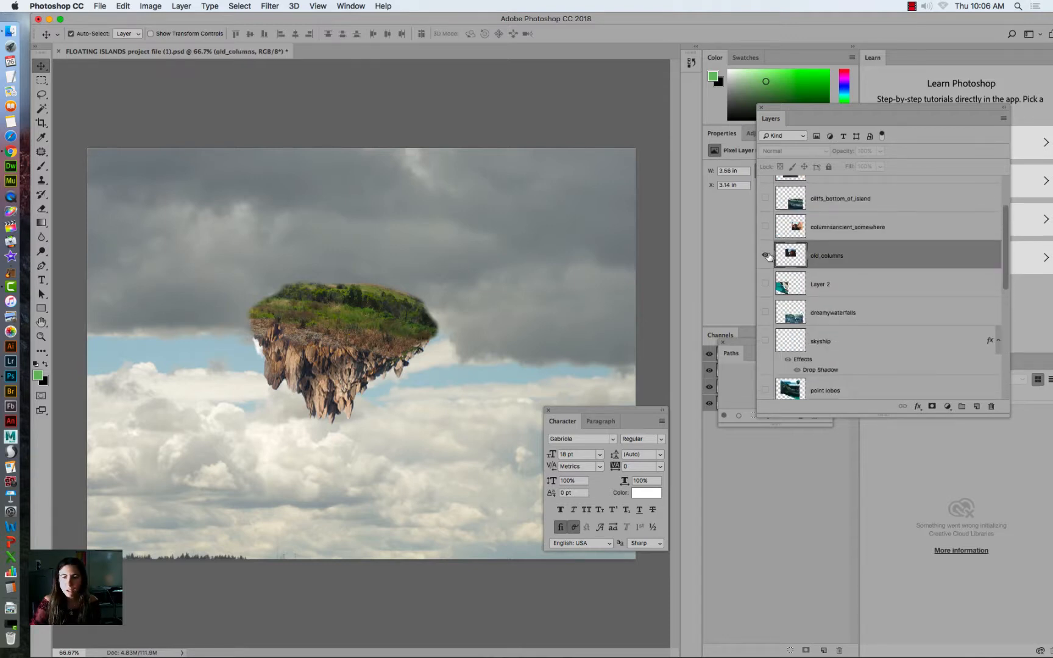
{"action": "left_click", "coordinate": [766, 255]}
{"action": "left_click_drag", "start_coordinate": [372, 299], "coordinate": [521, 250]}
{"action": "left_click", "coordinate": [765, 256]}
Show the columnsancient_somewhere layer, move its photo up and slightly right, away from the island, and hide it again.
{"action": "left_click", "coordinate": [766, 228]}
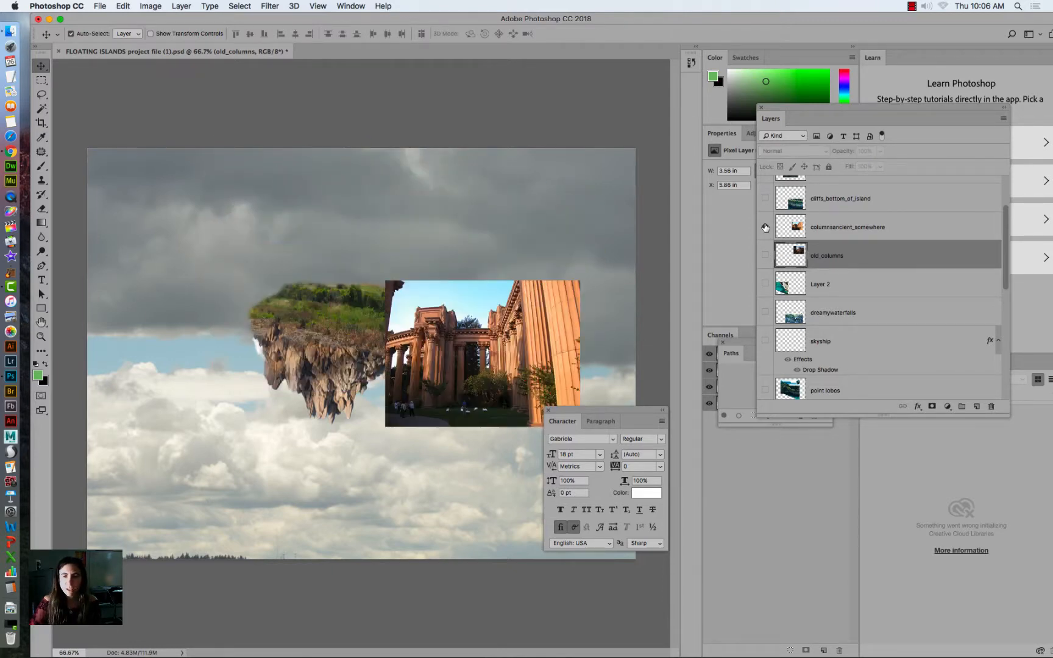
{"action": "left_click_drag", "start_coordinate": [492, 354], "coordinate": [519, 242]}
{"action": "left_click", "coordinate": [764, 227]}
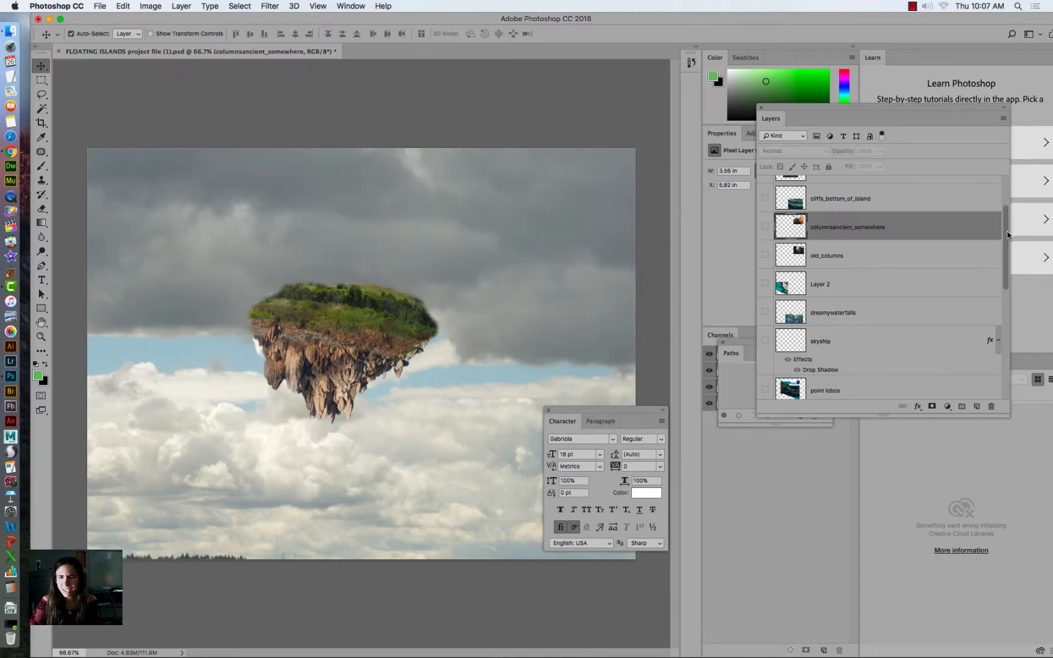
Preview the tree layer under INSPIRATION, and move the cliffs_bottom_of_island photo up and right to X 5.4 in before hiding it again.
{"action": "left_click_drag", "start_coordinate": [1007, 235], "coordinate": [1008, 207]}
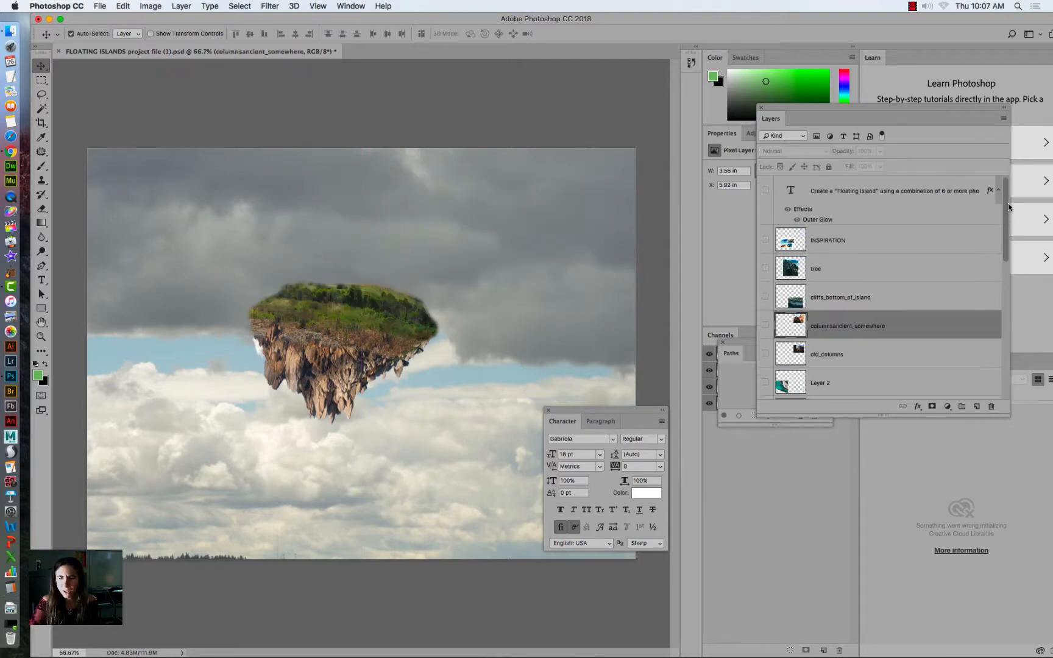
{"action": "left_click", "coordinate": [765, 268]}
{"action": "left_click", "coordinate": [781, 266]}
{"action": "left_click", "coordinate": [765, 268]}
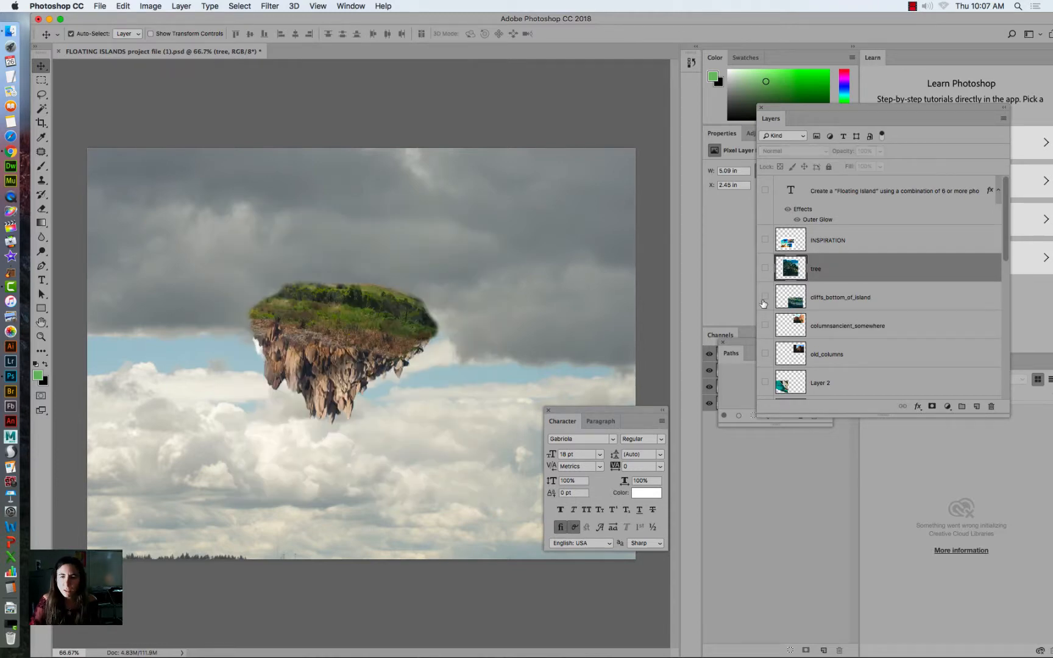
{"action": "left_click", "coordinate": [766, 297]}
{"action": "left_click", "coordinate": [783, 297]}
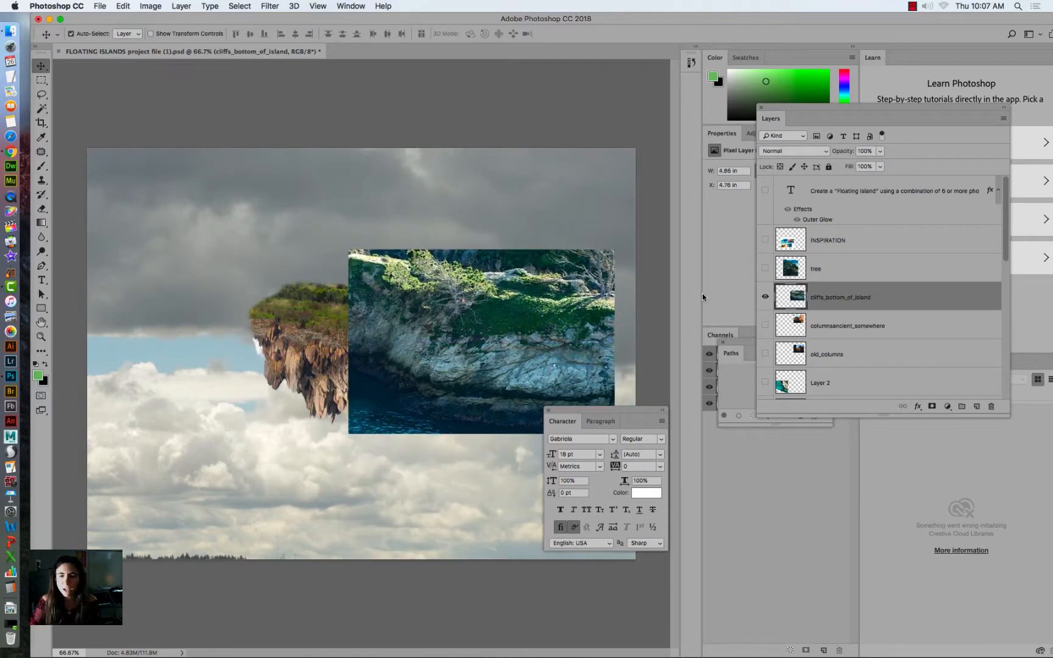
{"action": "left_click_drag", "start_coordinate": [504, 337], "coordinate": [539, 282]}
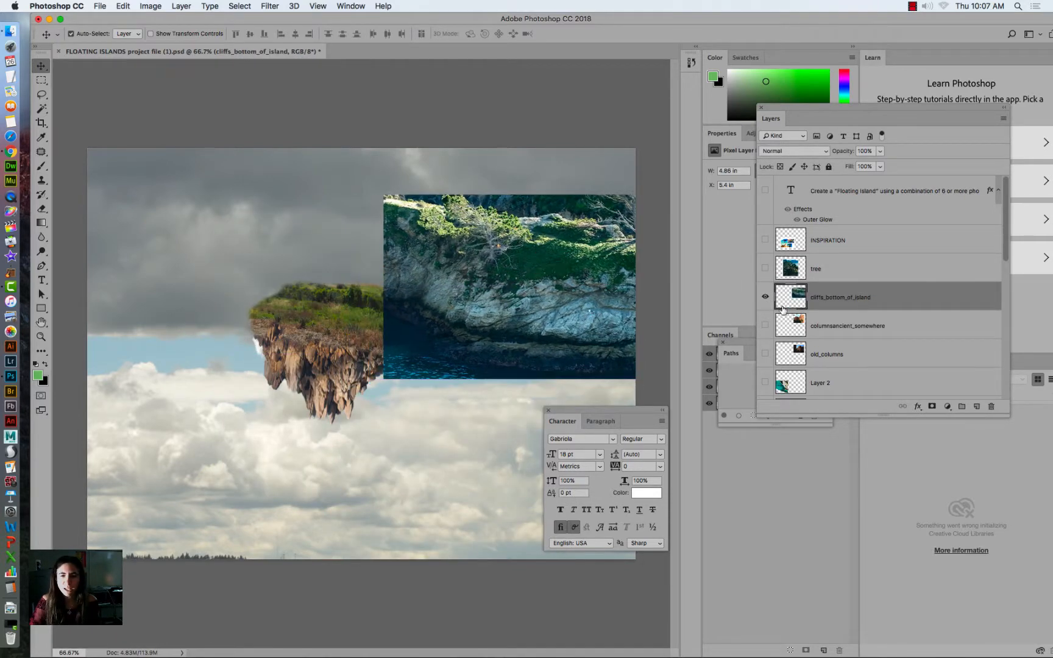
{"action": "left_click", "coordinate": [765, 297]}
Show the tree layer above landscape2 and move its photo over the island's upper left edge, to X 2.31 in.
{"action": "left_click_drag", "start_coordinate": [1004, 209], "coordinate": [1004, 307]}
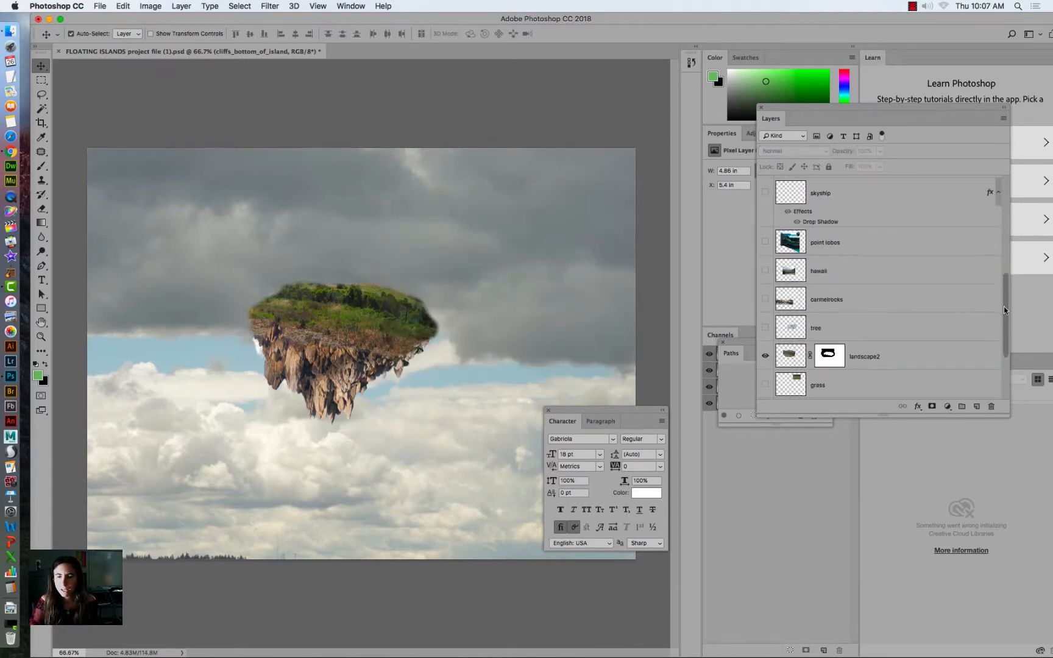
{"action": "left_click", "coordinate": [765, 328]}
{"action": "left_click", "coordinate": [792, 328]}
{"action": "left_click_drag", "start_coordinate": [428, 340], "coordinate": [342, 242]}
Outline the tree loosely with the Lasso tool, including some ground at its trunk, and mask the tree layer to that selection.
{"action": "left_click", "coordinate": [41, 336]}
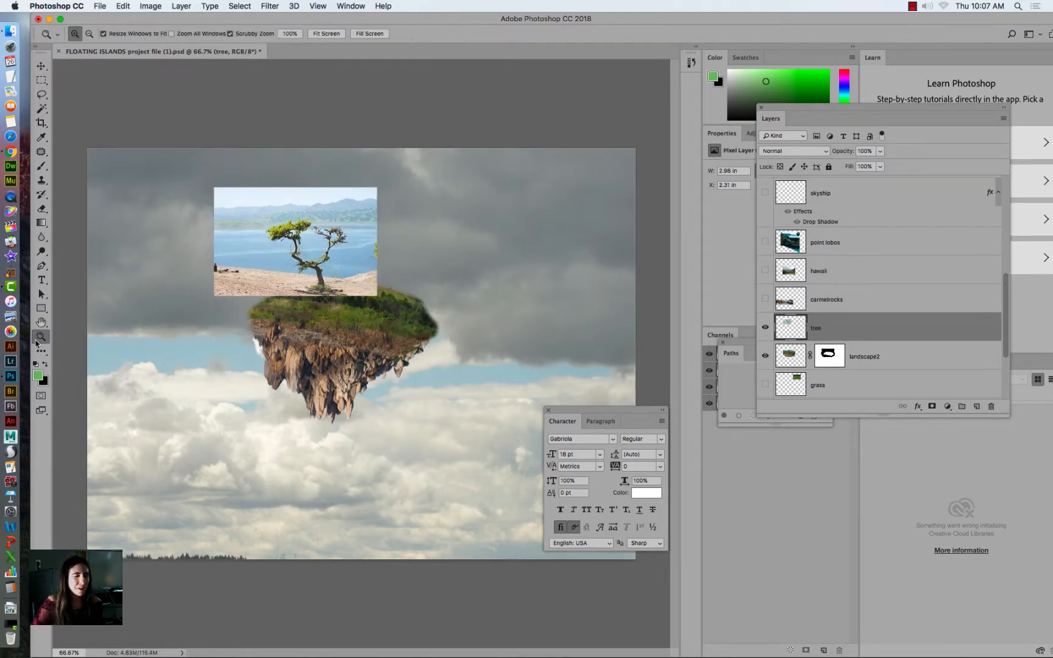
{"action": "left_click", "coordinate": [234, 249]}
{"action": "left_click", "coordinate": [302, 177]}
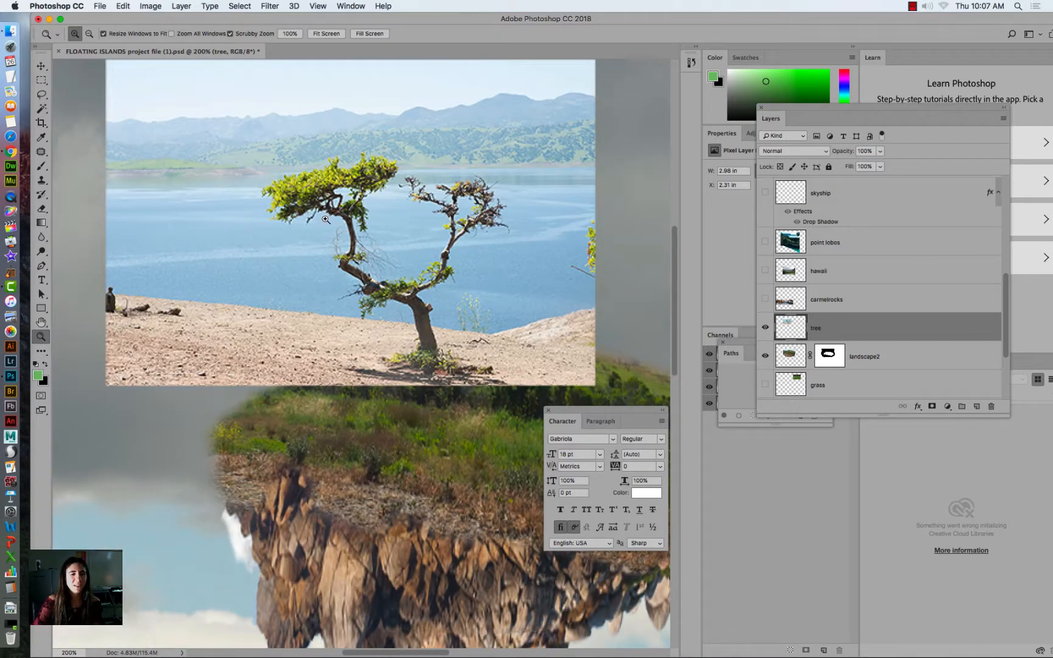
{"action": "scroll", "coordinate": [401, 162], "scroll_direction": "up", "scroll_amount": 3}
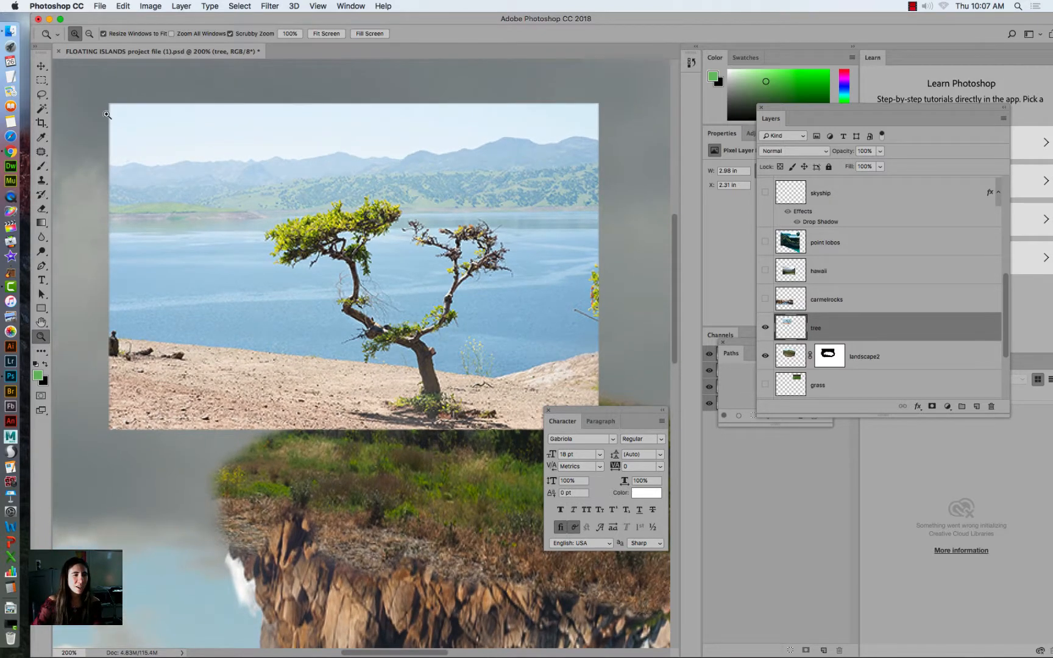
{"action": "left_click", "coordinate": [43, 107]}
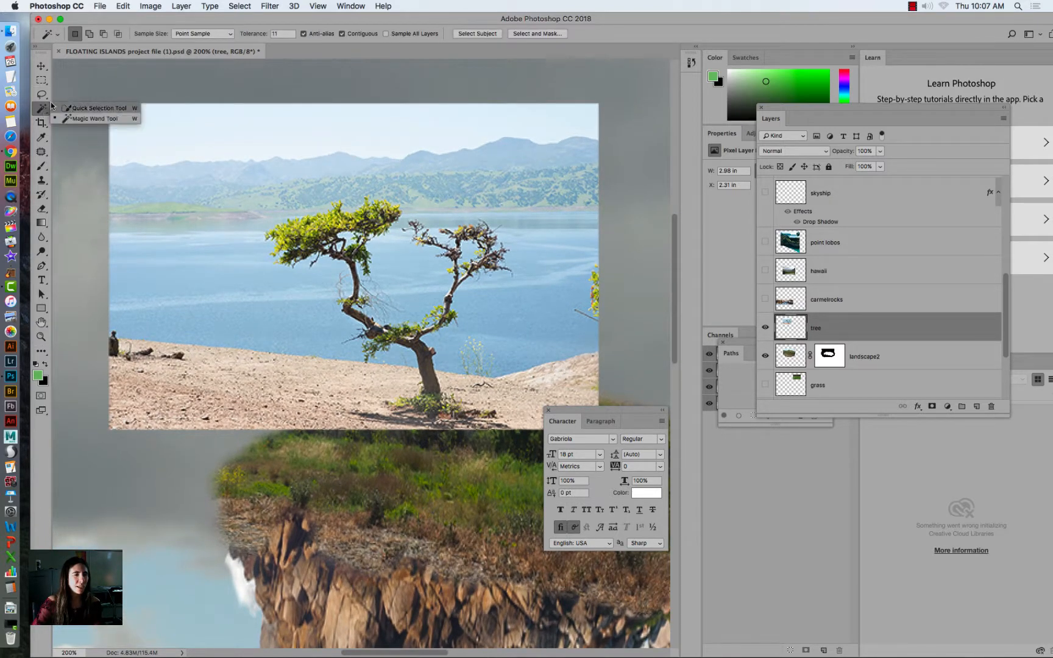
{"action": "left_click", "coordinate": [91, 118]}
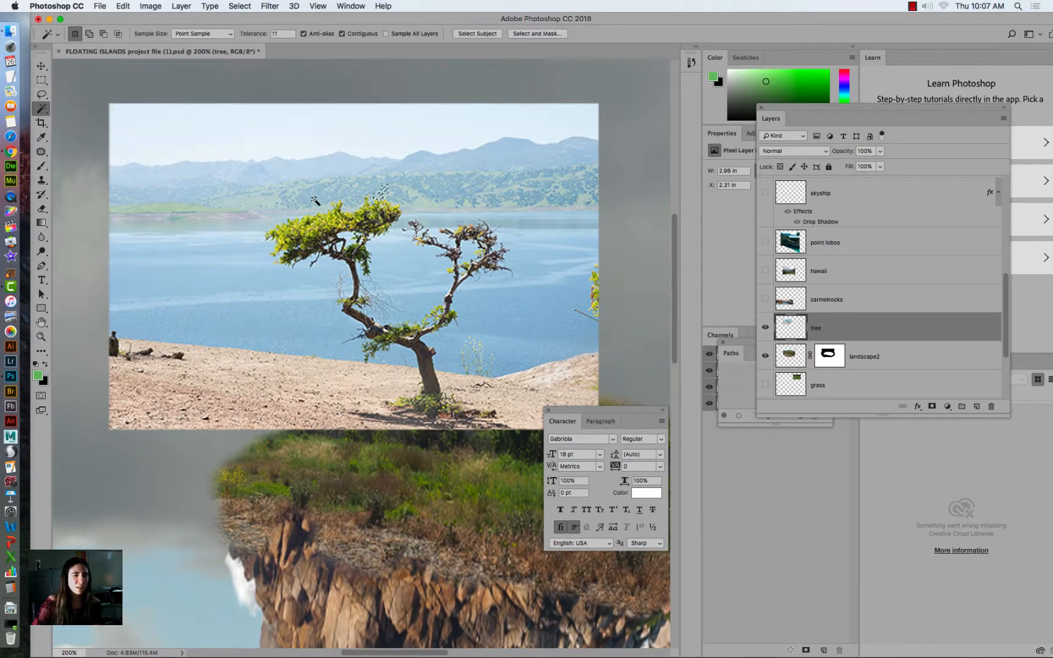
{"action": "left_click", "coordinate": [42, 94]}
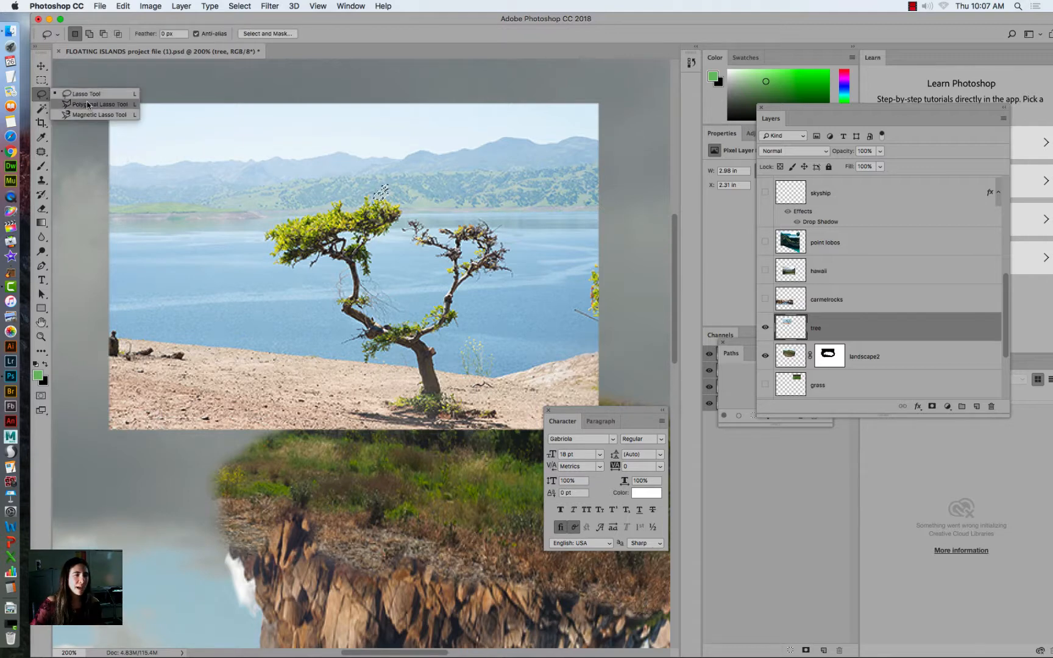
{"action": "left_click", "coordinate": [90, 104]}
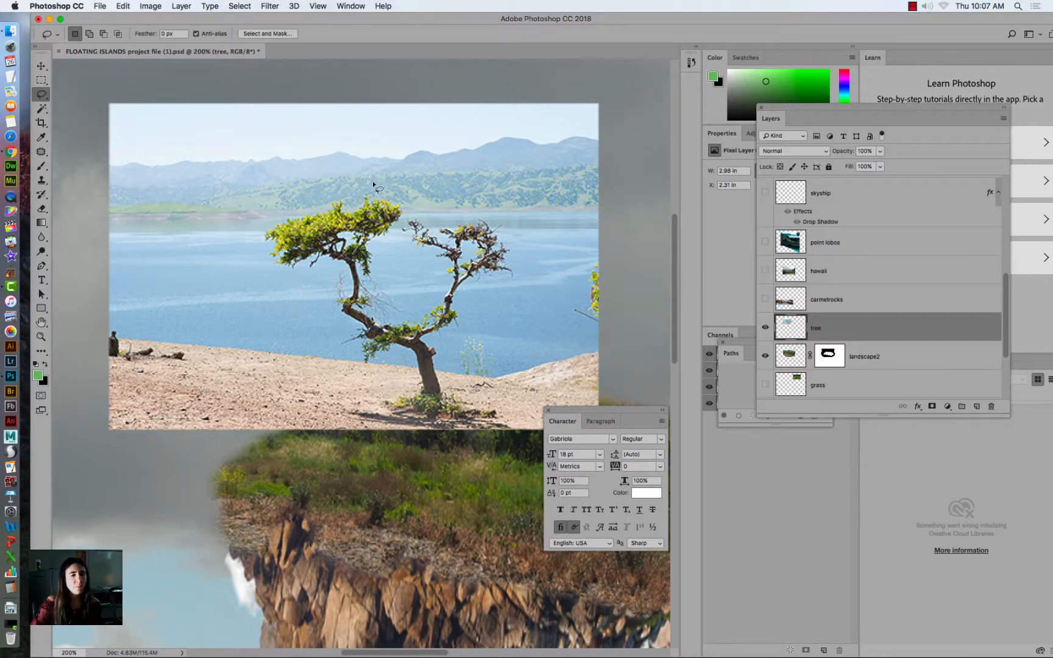
{"action": "mouse_move", "coordinate": [310, 191]}
{"action": "left_mouse_down"}
{"action": "mouse_move", "coordinate": [276, 217]}
{"action": "mouse_move", "coordinate": [264, 273]}
{"action": "left_mouse_up"}
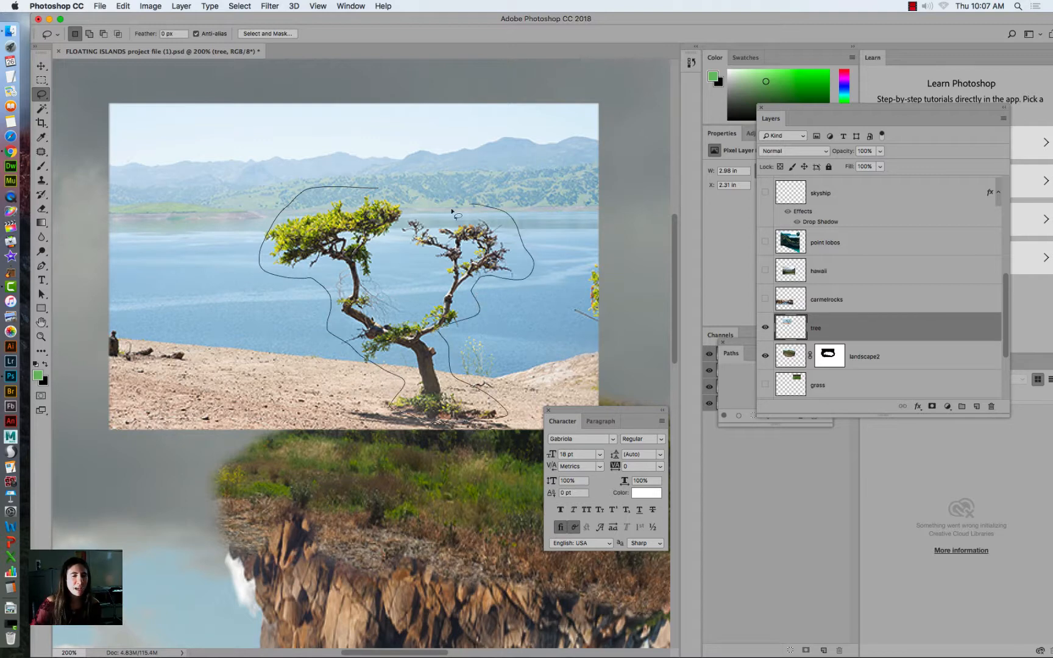
{"action": "left_click", "coordinate": [932, 406]}
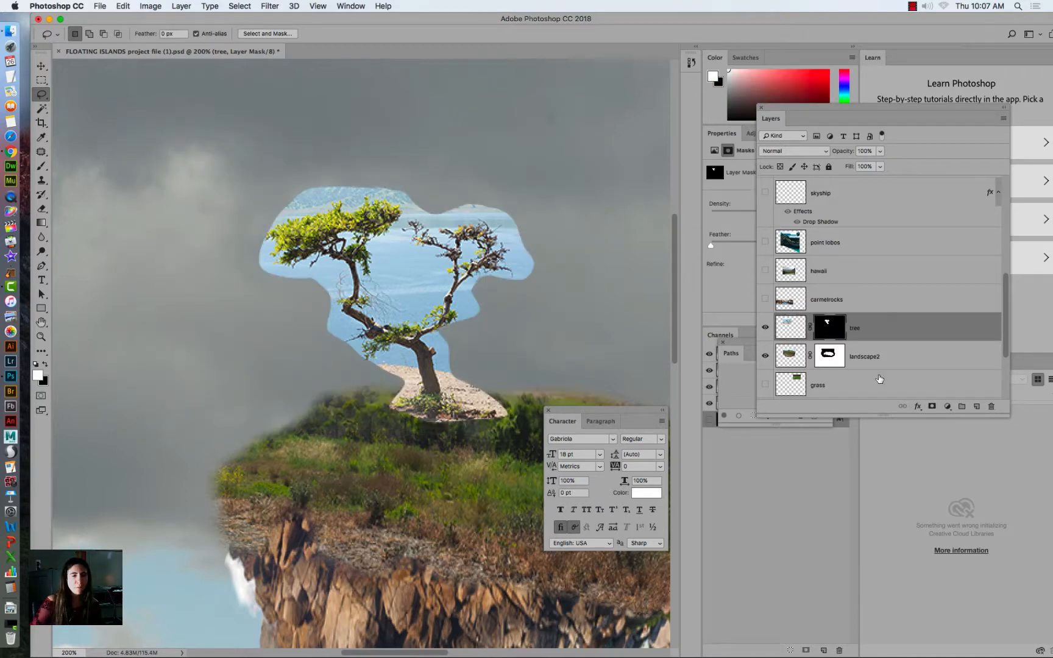
Move the masked tree about 0.5 in left and 0.2 in down onto the island's grassy top.
{"action": "left_click", "coordinate": [40, 65]}
{"action": "left_click_drag", "start_coordinate": [372, 263], "coordinate": [283, 293]}
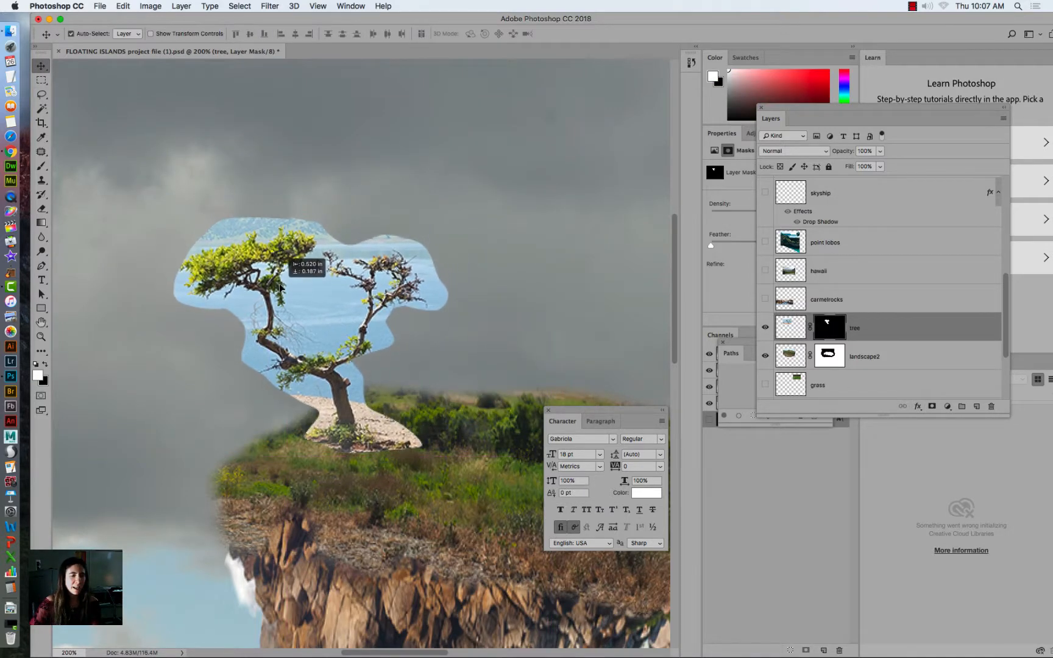
Paint black on the tree layer's mask with a 28 px brush to hide the sky, water and bare ground around the tree.
{"action": "left_click", "coordinate": [41, 166]}
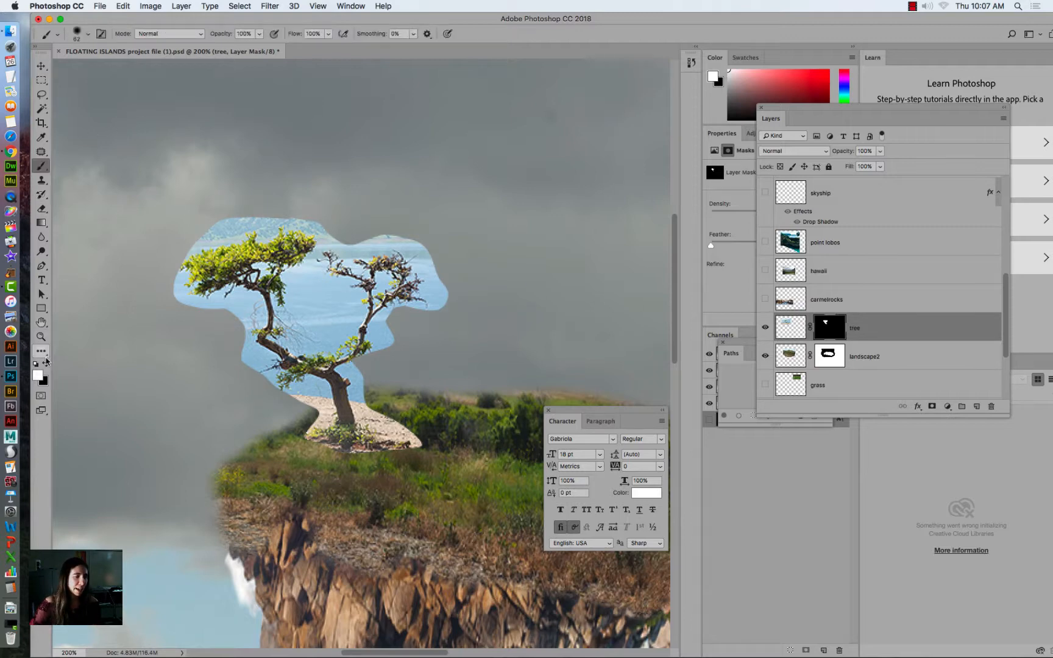
{"action": "left_click", "coordinate": [44, 364]}
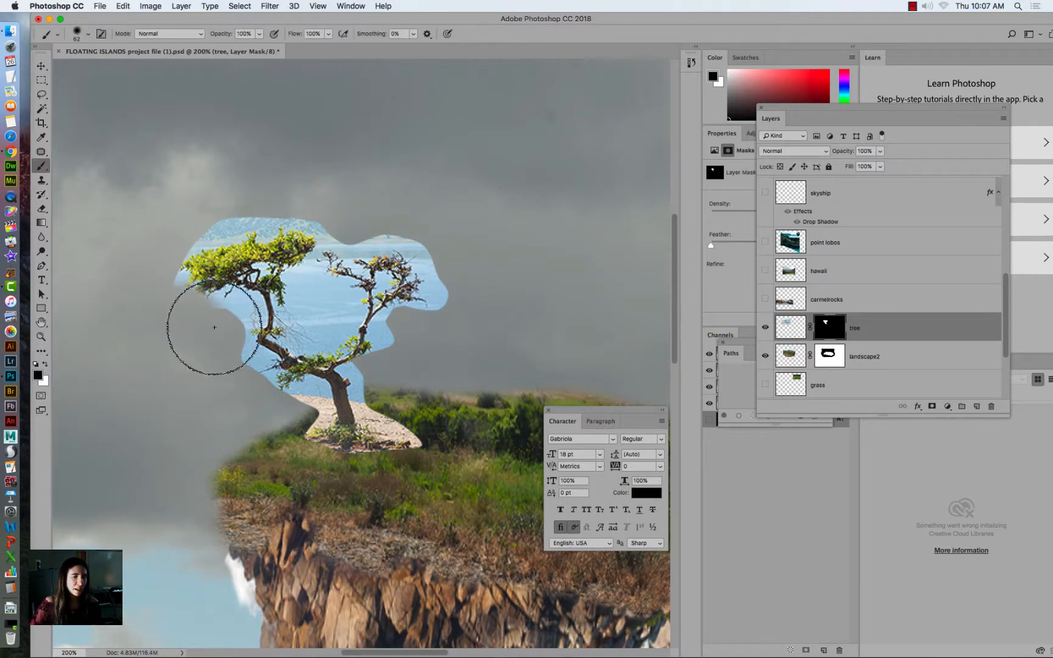
{"action": "left_click", "coordinate": [86, 34]}
{"action": "left_click", "coordinate": [340, 221]}
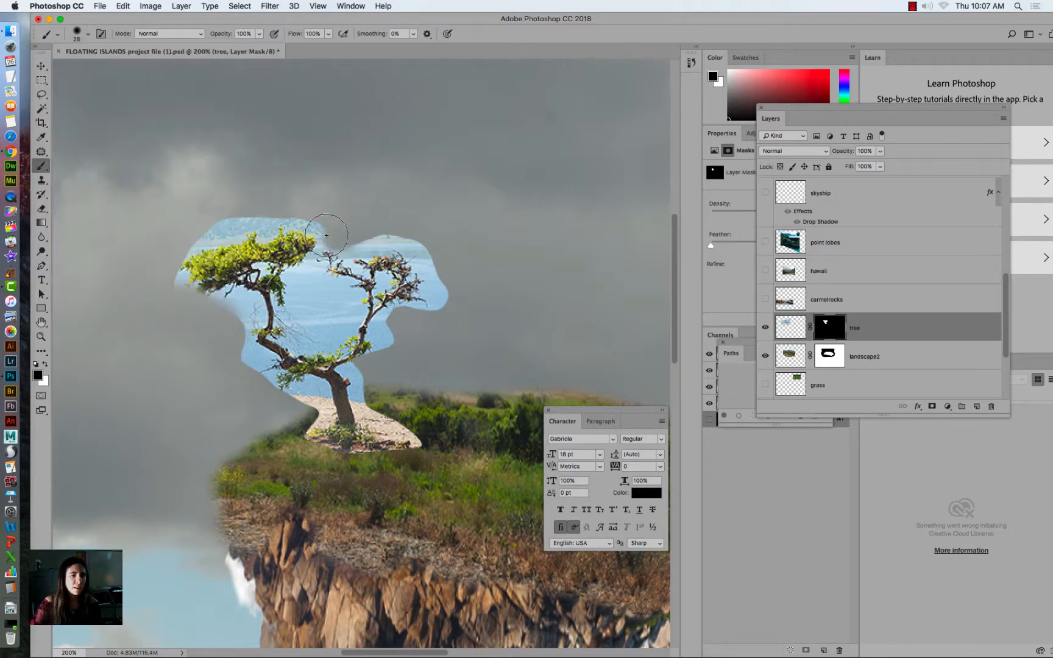
{"action": "mouse_move", "coordinate": [219, 231]}
{"action": "left_mouse_down"}
{"action": "mouse_move", "coordinate": [174, 262]}
{"action": "mouse_move", "coordinate": [182, 290]}
{"action": "mouse_move", "coordinate": [254, 315]}
{"action": "mouse_move", "coordinate": [248, 300]}
{"action": "mouse_move", "coordinate": [245, 352]}
{"action": "mouse_move", "coordinate": [268, 365]}
{"action": "mouse_move", "coordinate": [263, 383]}
{"action": "mouse_move", "coordinate": [282, 399]}
{"action": "mouse_move", "coordinate": [315, 388]}
{"action": "mouse_move", "coordinate": [317, 440]}
{"action": "left_mouse_up"}
{"action": "mouse_move", "coordinate": [403, 463]}
{"action": "left_mouse_down"}
{"action": "mouse_move", "coordinate": [411, 438]}
{"action": "mouse_move", "coordinate": [367, 410]}
{"action": "mouse_move", "coordinate": [357, 367]}
{"action": "mouse_move", "coordinate": [345, 372]}
{"action": "mouse_move", "coordinate": [393, 338]}
{"action": "mouse_move", "coordinate": [381, 334]}
{"action": "mouse_move", "coordinate": [390, 311]}
{"action": "mouse_move", "coordinate": [444, 301]}
{"action": "mouse_move", "coordinate": [409, 243]}
{"action": "mouse_move", "coordinate": [392, 235]}
{"action": "mouse_move", "coordinate": [352, 258]}
{"action": "mouse_move", "coordinate": [331, 249]}
{"action": "mouse_move", "coordinate": [300, 292]}
{"action": "mouse_move", "coordinate": [291, 279]}
{"action": "mouse_move", "coordinate": [304, 292]}
{"action": "mouse_move", "coordinate": [289, 332]}
{"action": "mouse_move", "coordinate": [296, 342]}
{"action": "mouse_move", "coordinate": [326, 336]}
{"action": "mouse_move", "coordinate": [339, 310]}
{"action": "mouse_move", "coordinate": [313, 315]}
{"action": "mouse_move", "coordinate": [312, 270]}
{"action": "mouse_move", "coordinate": [325, 253]}
{"action": "mouse_move", "coordinate": [327, 292]}
{"action": "mouse_move", "coordinate": [358, 307]}
{"action": "mouse_move", "coordinate": [329, 338]}
{"action": "mouse_move", "coordinate": [282, 299]}
{"action": "mouse_move", "coordinate": [385, 283]}
{"action": "mouse_move", "coordinate": [389, 349]}
{"action": "mouse_move", "coordinate": [351, 357]}
{"action": "left_mouse_up"}
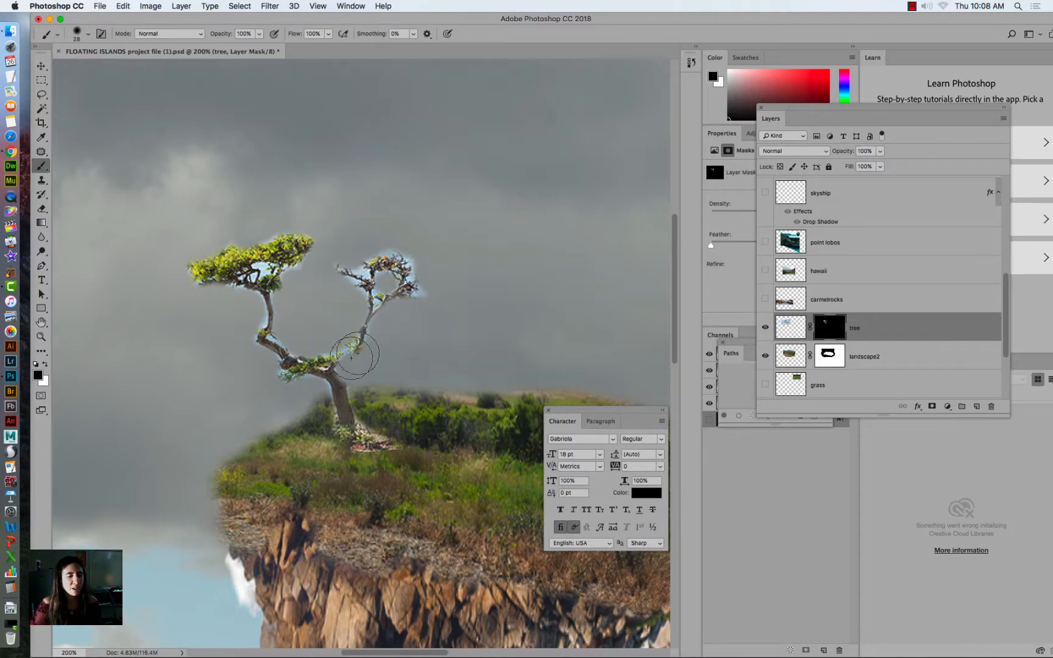
{"action": "left_click", "coordinate": [317, 7]}
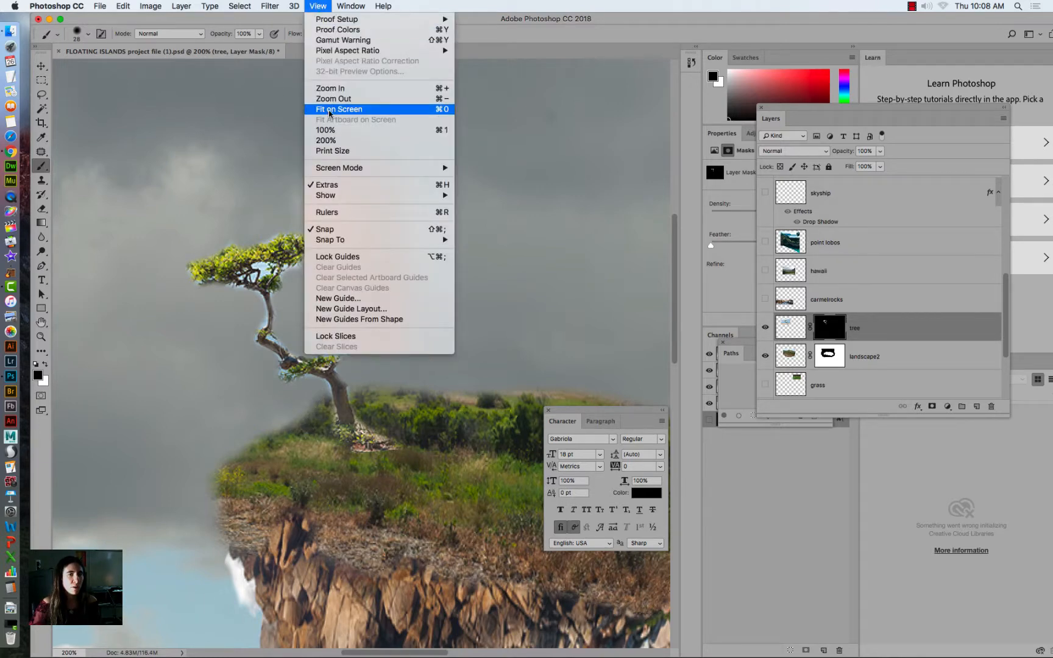
{"action": "left_click", "coordinate": [328, 109]}
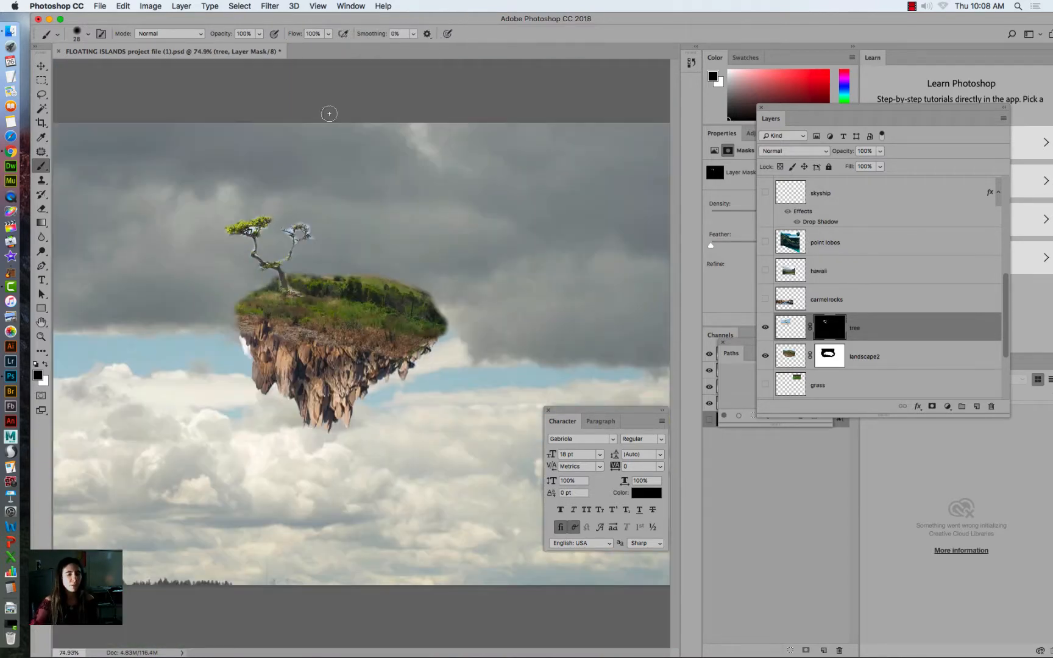
Move Layer 4 above the grass layer so it sits directly below landscape2 in the layer stack.
{"action": "left_click", "coordinate": [42, 68]}
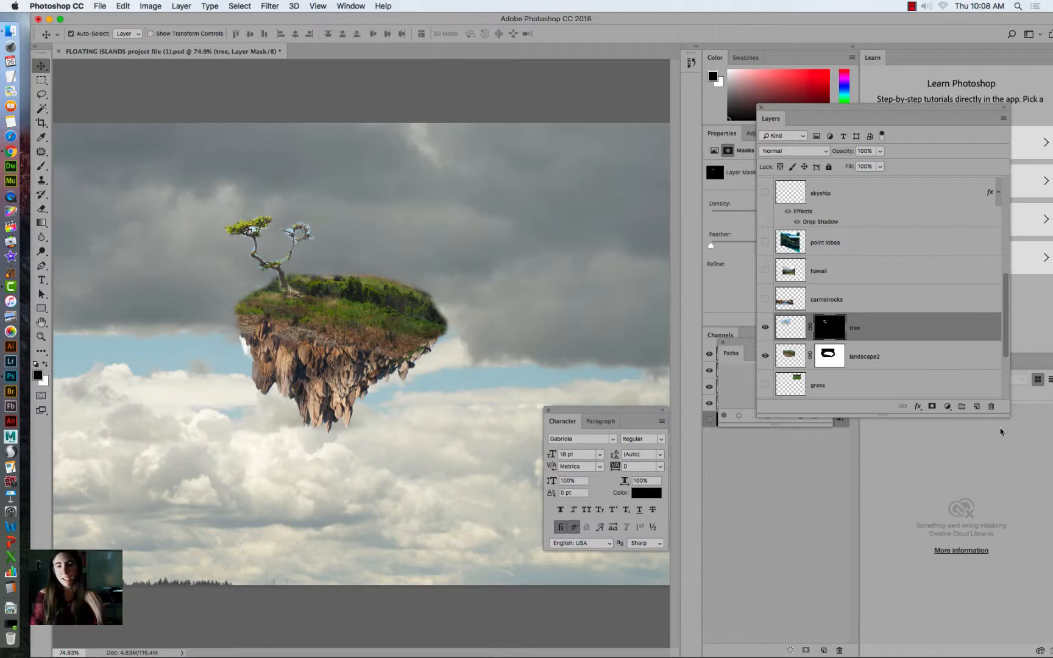
{"action": "left_click_drag", "start_coordinate": [1008, 416], "coordinate": [1007, 602]}
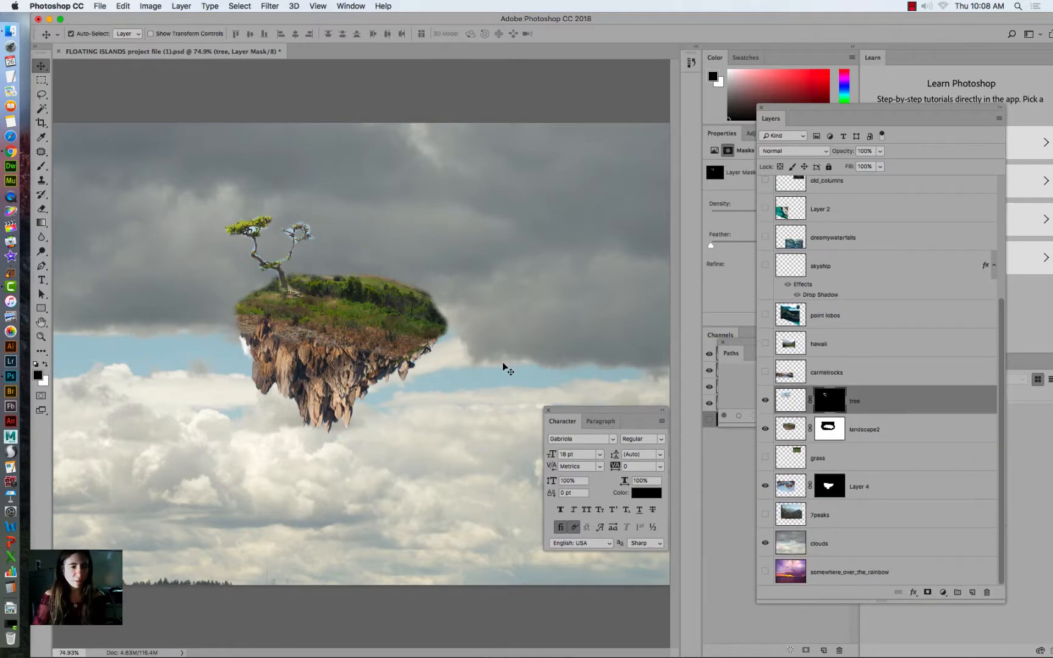
{"action": "left_click", "coordinate": [314, 329]}
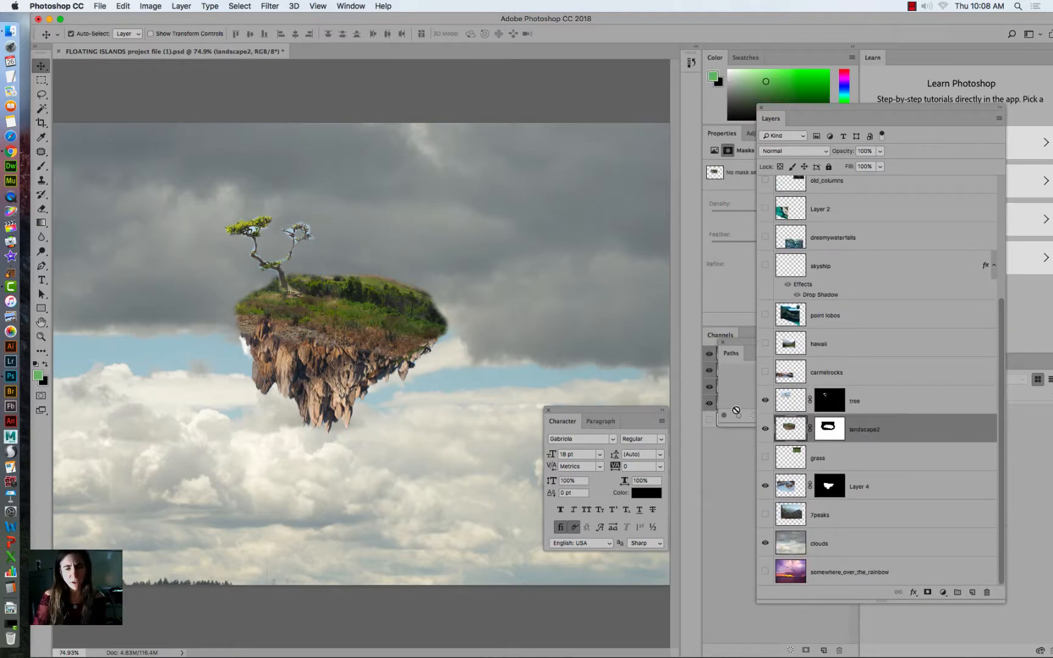
{"action": "left_click", "coordinate": [828, 428]}
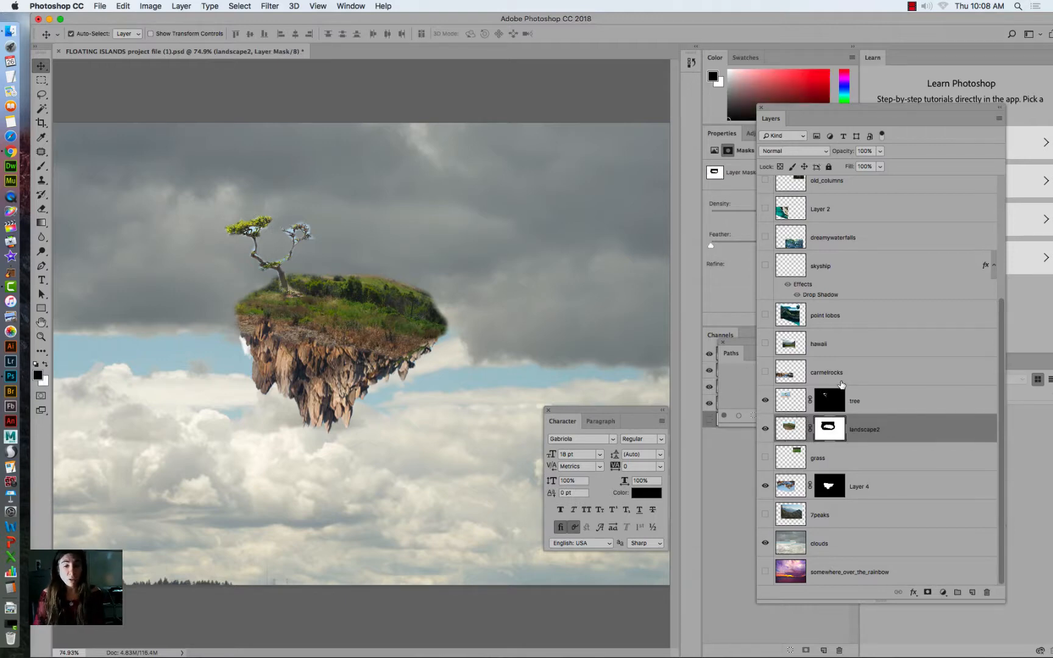
{"action": "left_click_drag", "start_coordinate": [894, 490], "coordinate": [900, 452]}
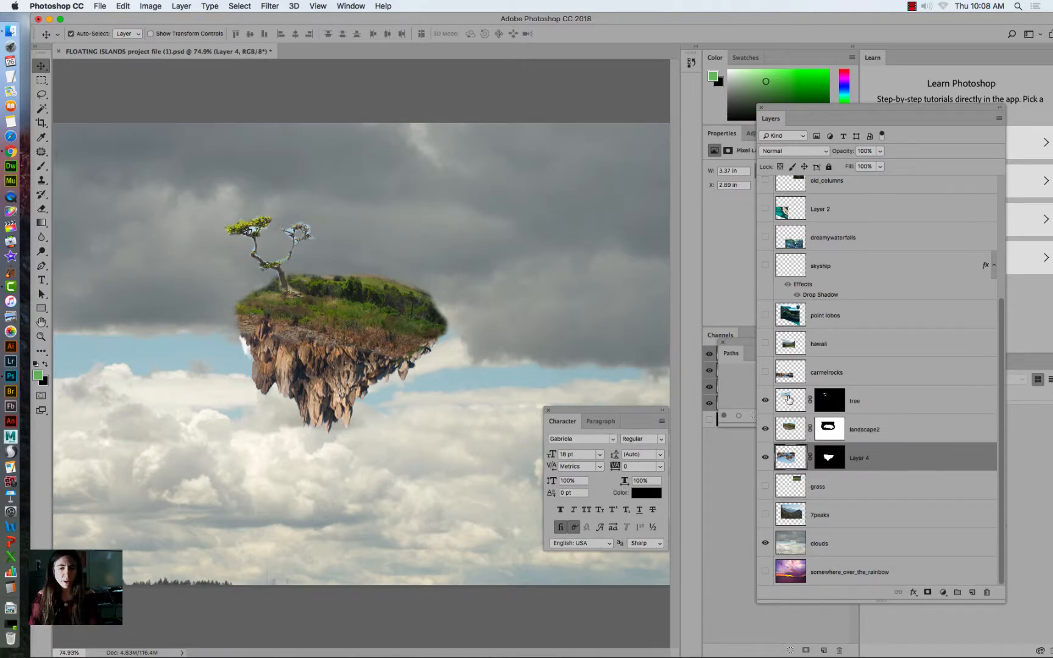
Select the masked tree, landscape2 and Layer 4 layers together and put them into a new group.
{"action": "left_click", "coordinate": [869, 404]}
{"action": "left_click", "coordinate": [863, 431]}
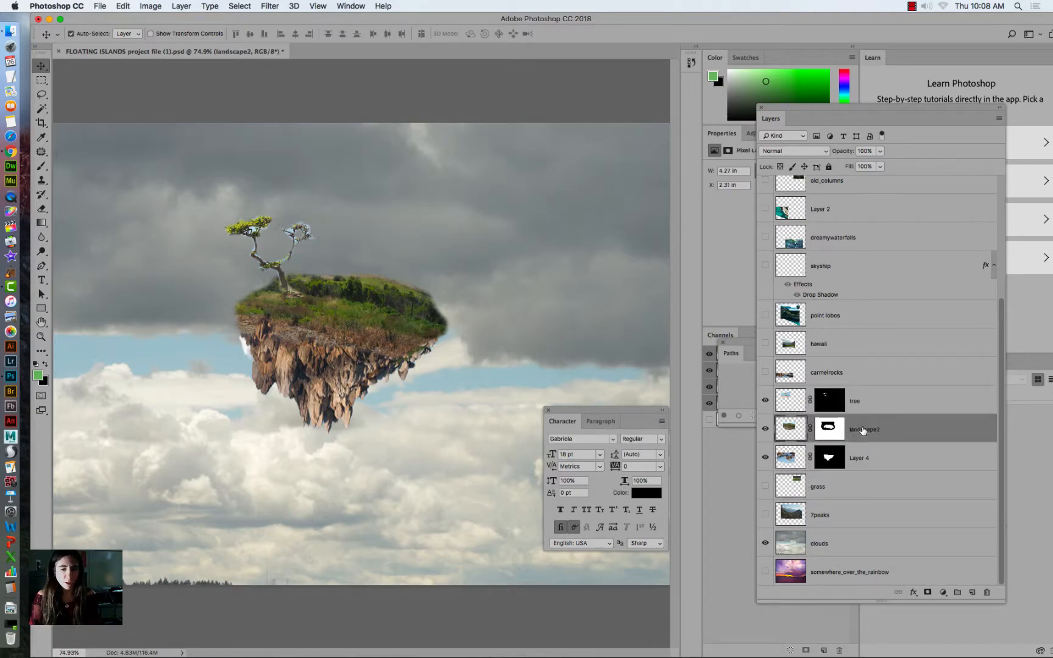
{"action": "left_click", "coordinate": [856, 458]}
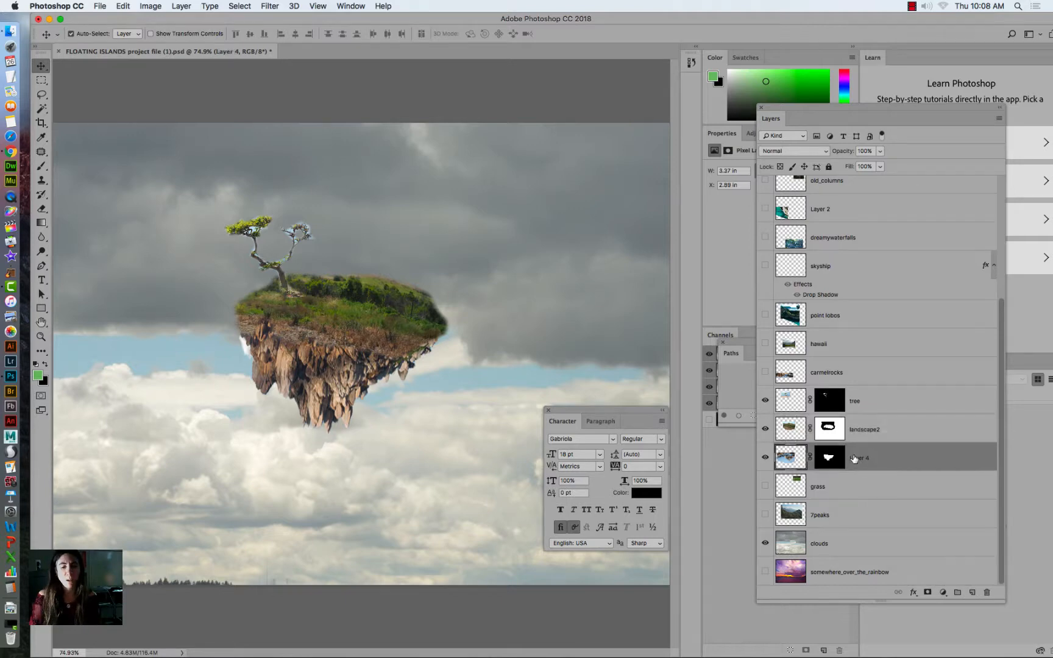
{"action": "left_click", "coordinate": [878, 431], "text": "shift"}
{"action": "left_click", "coordinate": [867, 404], "text": "shift"}
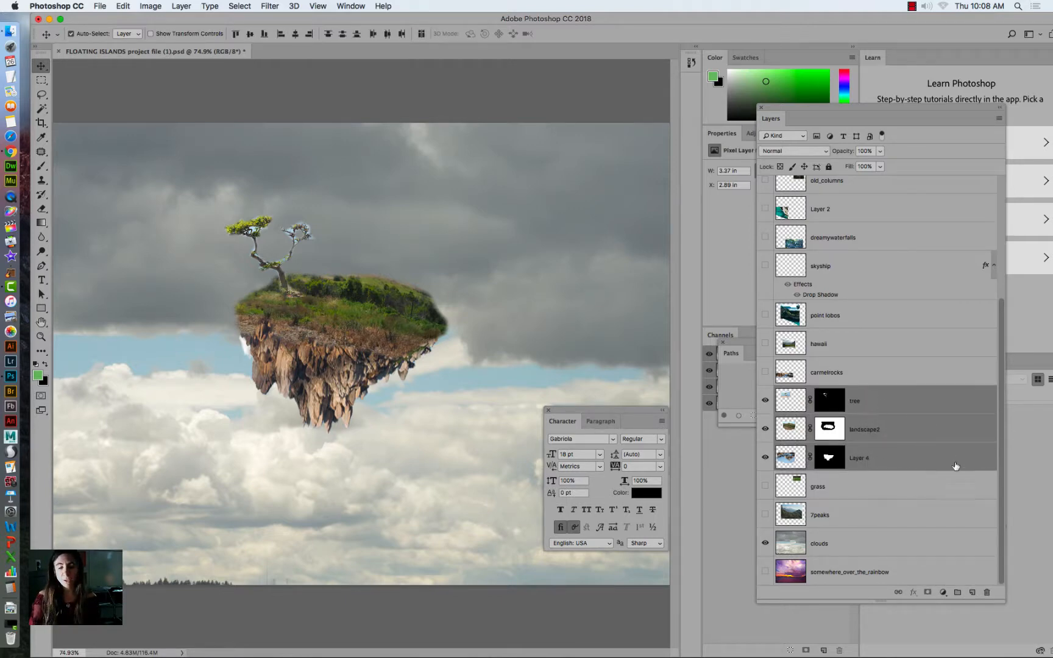
{"action": "left_click_drag", "start_coordinate": [1002, 596], "coordinate": [946, 508]}
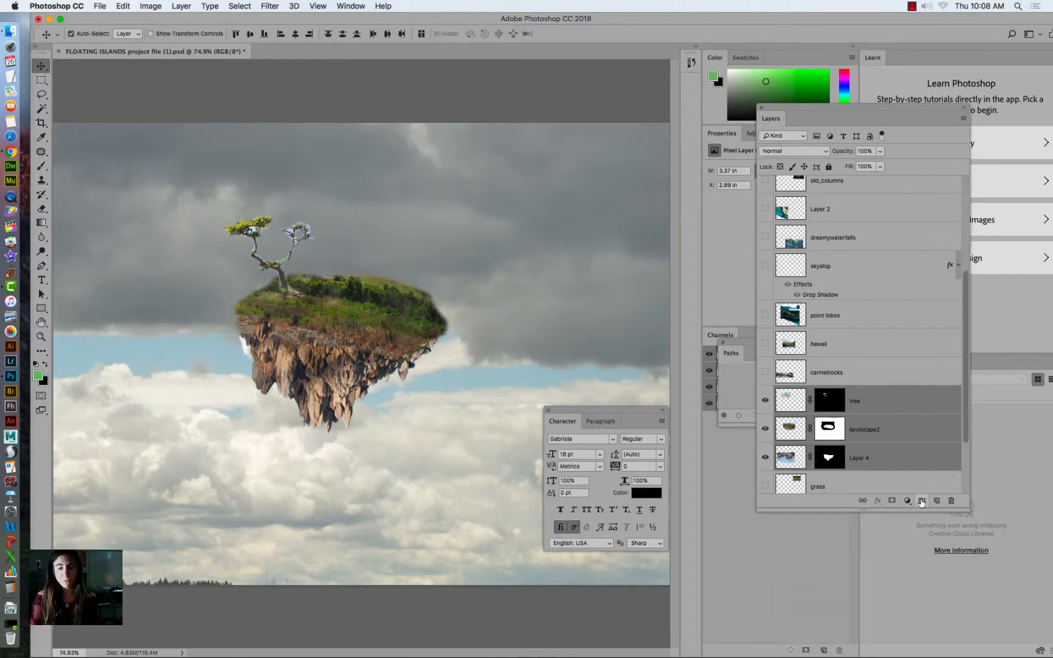
{"action": "left_click", "coordinate": [921, 500]}
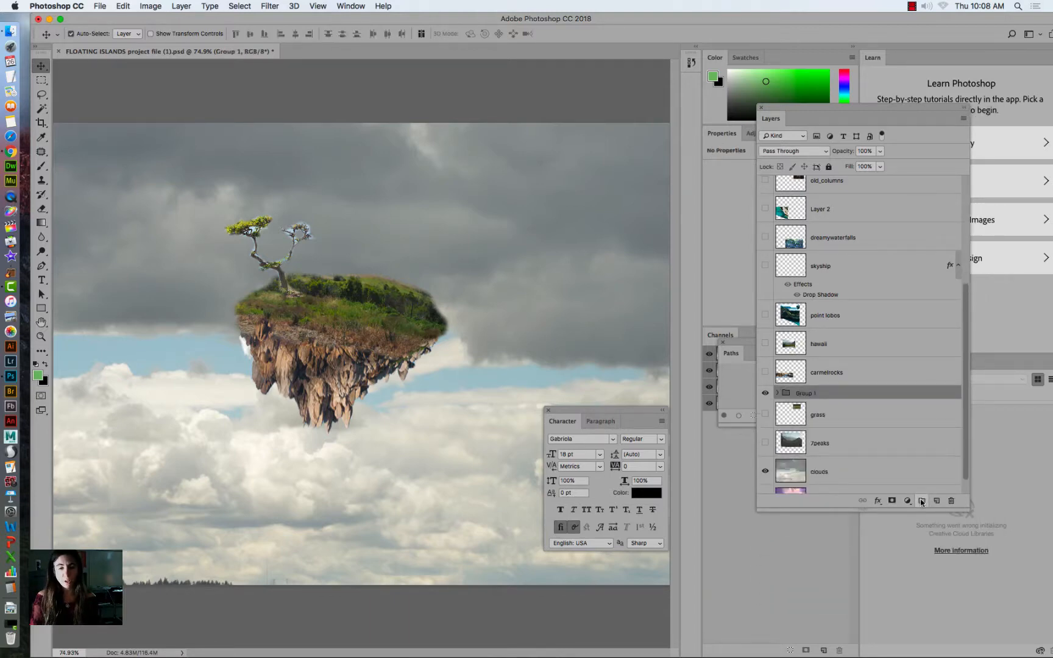
Rename the new layer group as island 1.
{"action": "left_click", "coordinate": [778, 393]}
{"action": "left_click", "coordinate": [778, 393]}
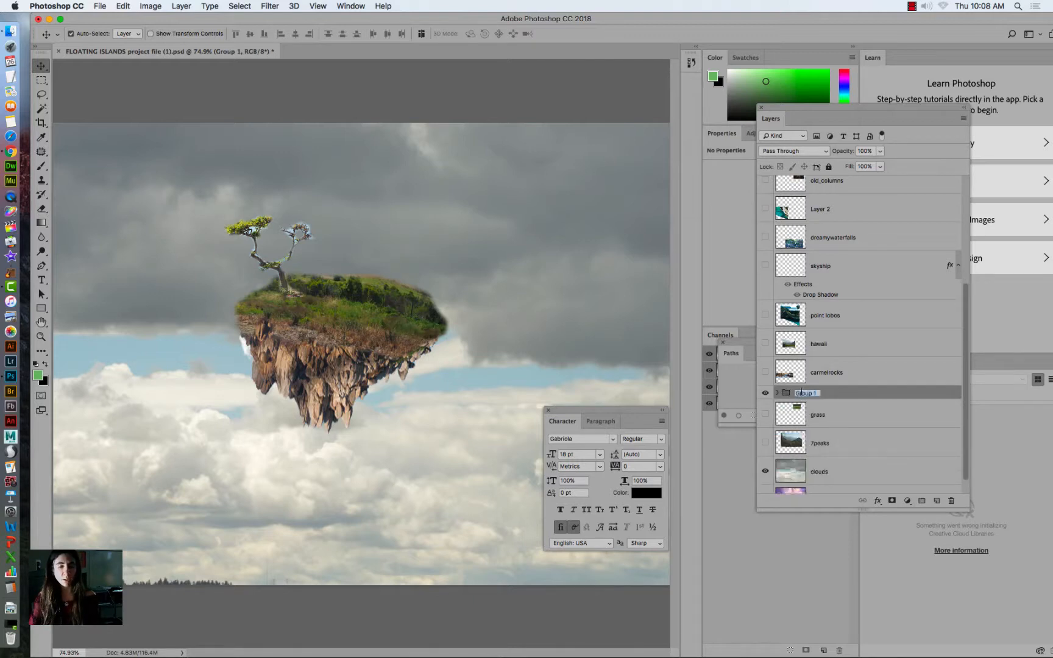
{"action": "type", "text": "island"}
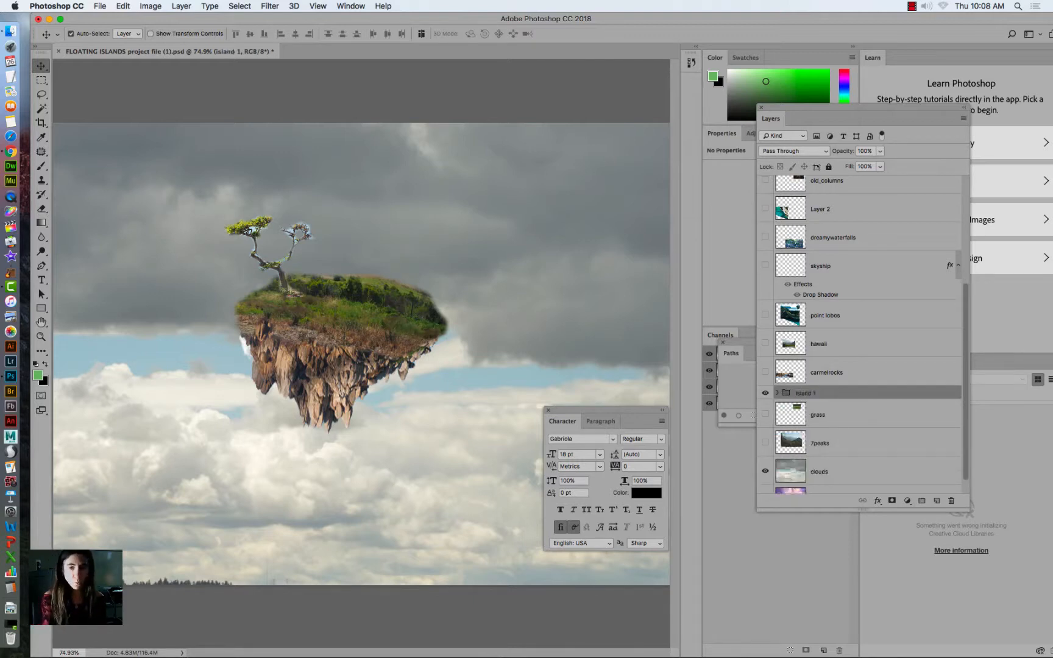
{"action": "left_click", "coordinate": [778, 393]}
{"action": "left_click", "coordinate": [778, 393]}
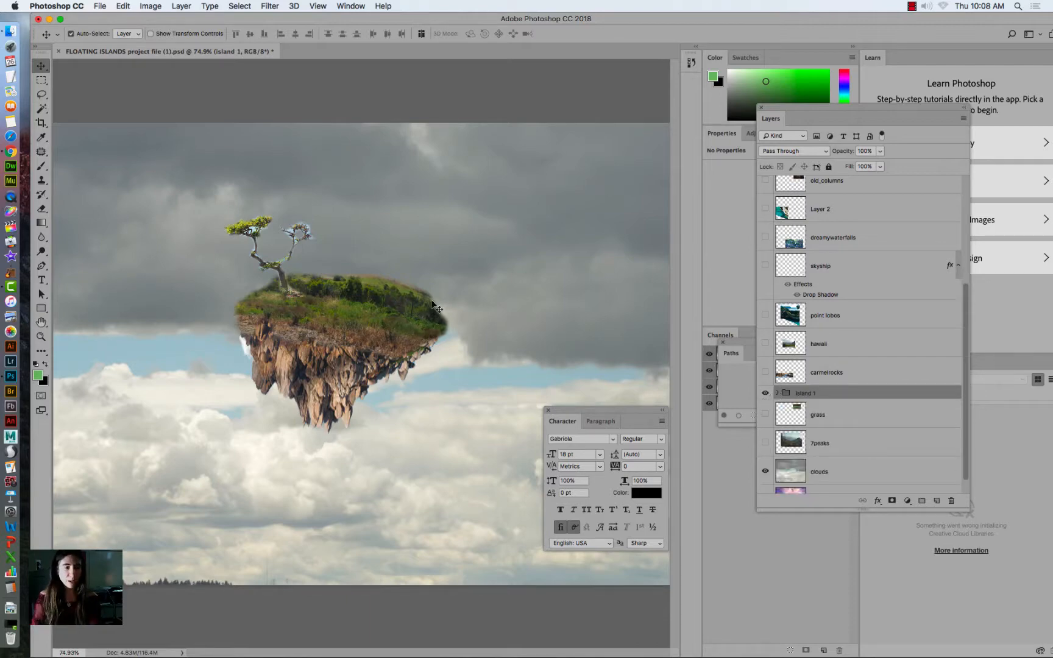
Scale down the island 1 group with Free Transform and move it toward the left edge of the canvas.
{"action": "key", "text": "super+t"}
{"action": "left_click_drag", "start_coordinate": [384, 254], "coordinate": [290, 295]}
{"action": "left_click_drag", "start_coordinate": [359, 218], "coordinate": [296, 271]}
{"action": "left_click_drag", "start_coordinate": [196, 343], "coordinate": [202, 306]}
{"action": "key", "text": "Return"}
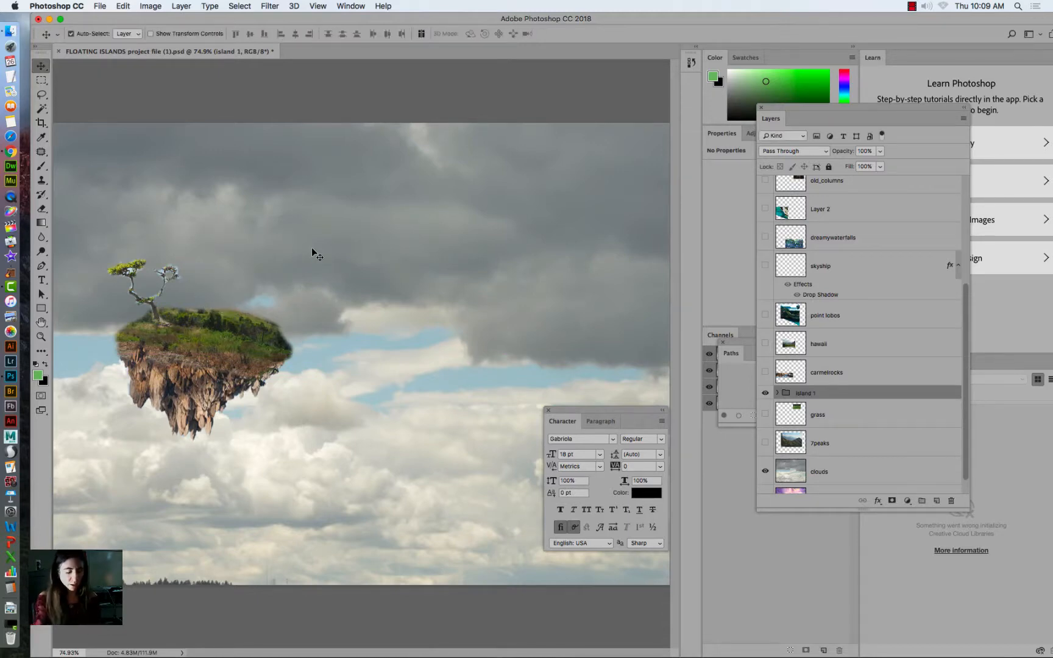
Show the cliffs_bottom_of_island layer and move its photo left to X 4.19 in, beside the first island.
{"action": "key", "text": "super+minus"}
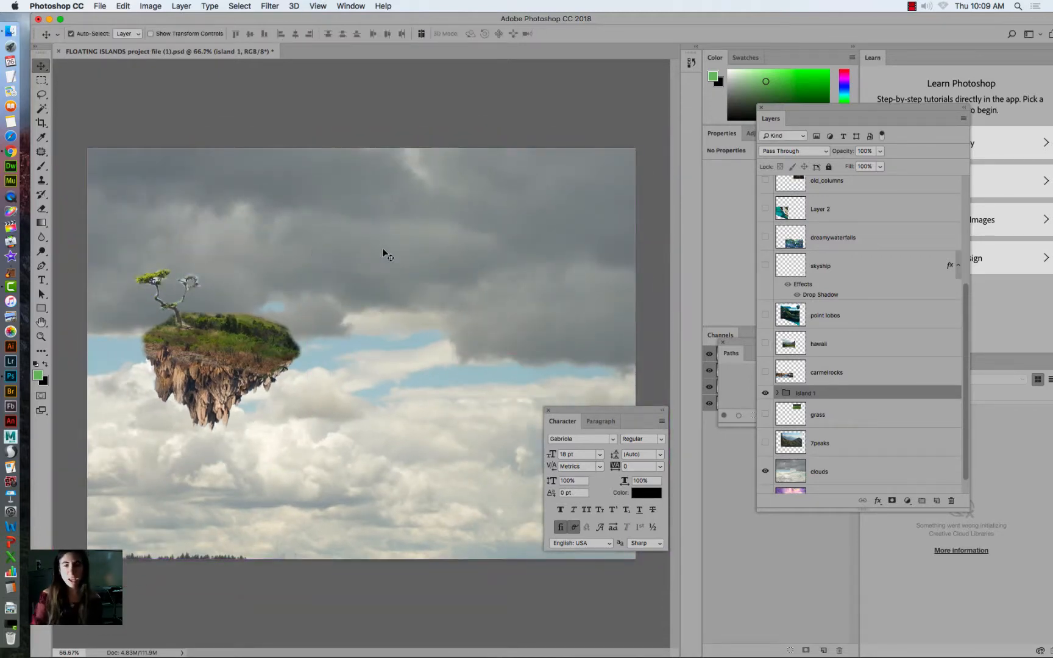
{"action": "left_click_drag", "start_coordinate": [964, 297], "coordinate": [960, 208]}
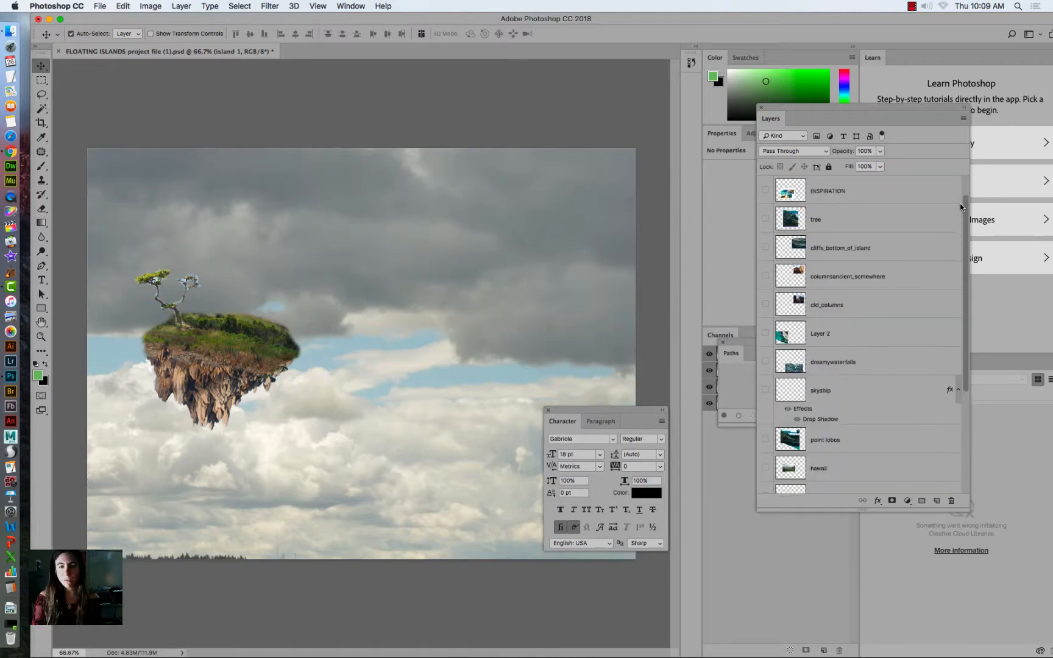
{"action": "left_click", "coordinate": [766, 250]}
{"action": "left_click", "coordinate": [841, 248]}
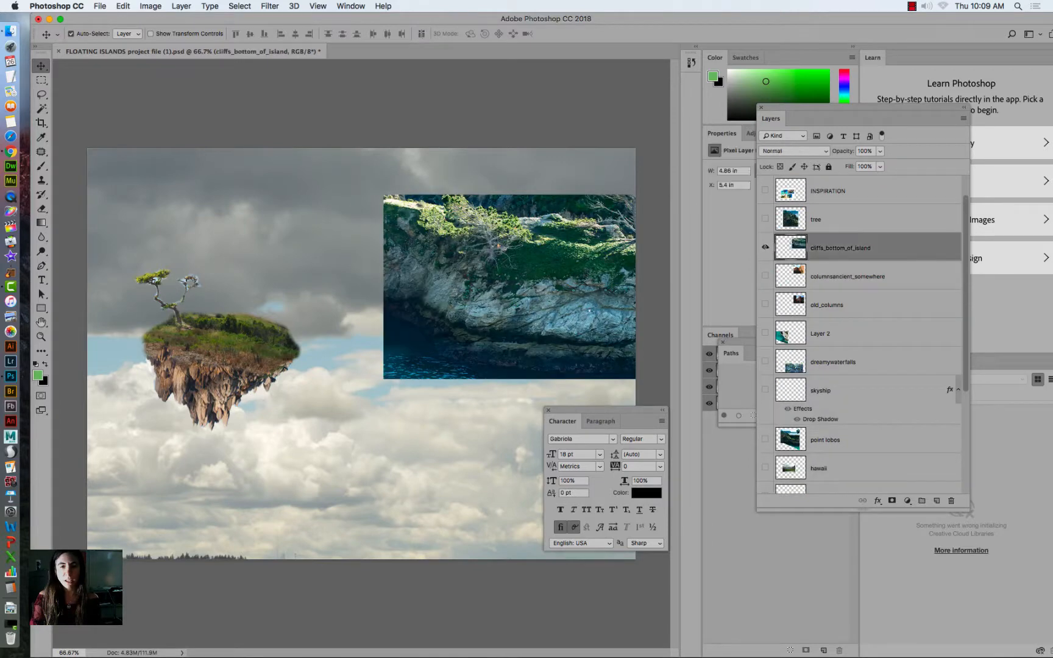
{"action": "left_click_drag", "start_coordinate": [584, 252], "coordinate": [518, 267]}
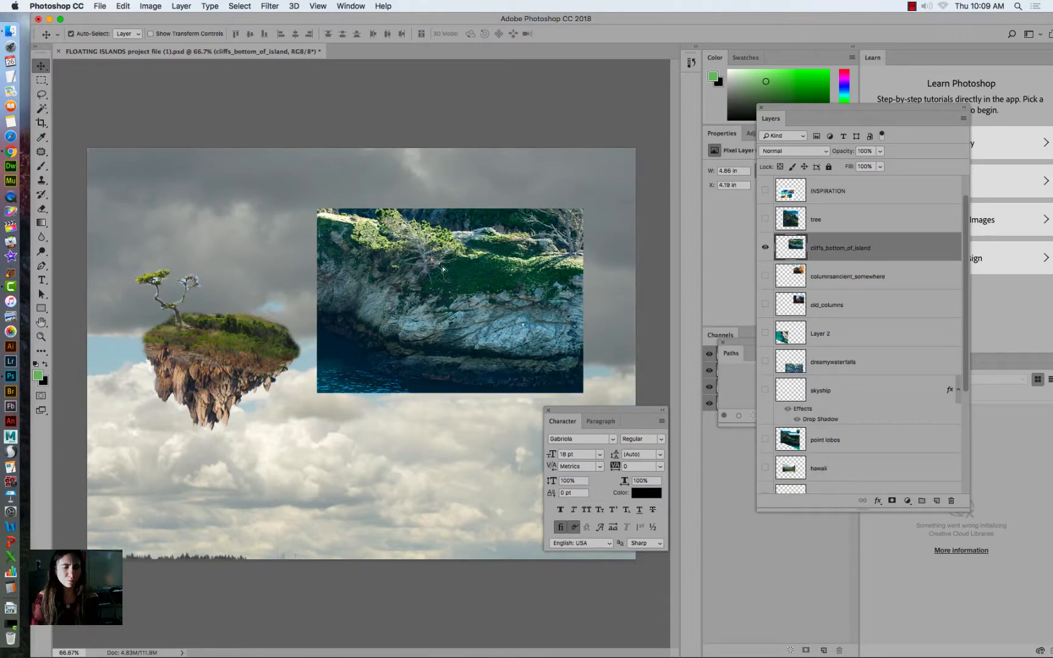
{"action": "left_click_drag", "start_coordinate": [443, 268], "coordinate": [443, 255]}
Add a layer mask to cliffs_bottom_of_island and paint it black with a 67 px brush, leaving a bowl-shaped rock base.
{"action": "left_click", "coordinate": [889, 500]}
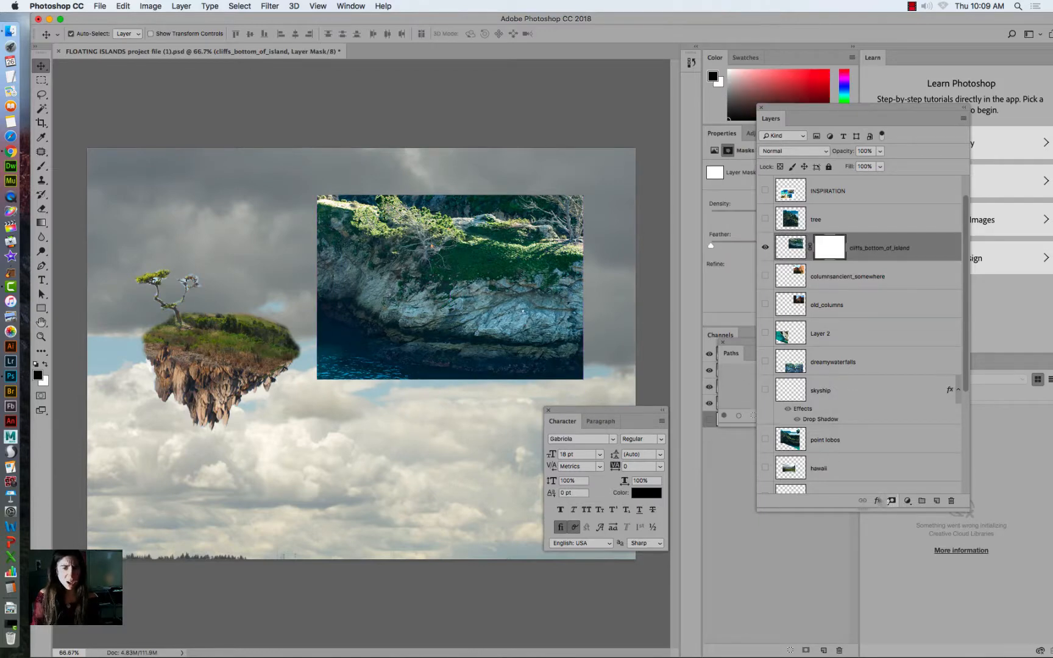
{"action": "key", "text": "b"}
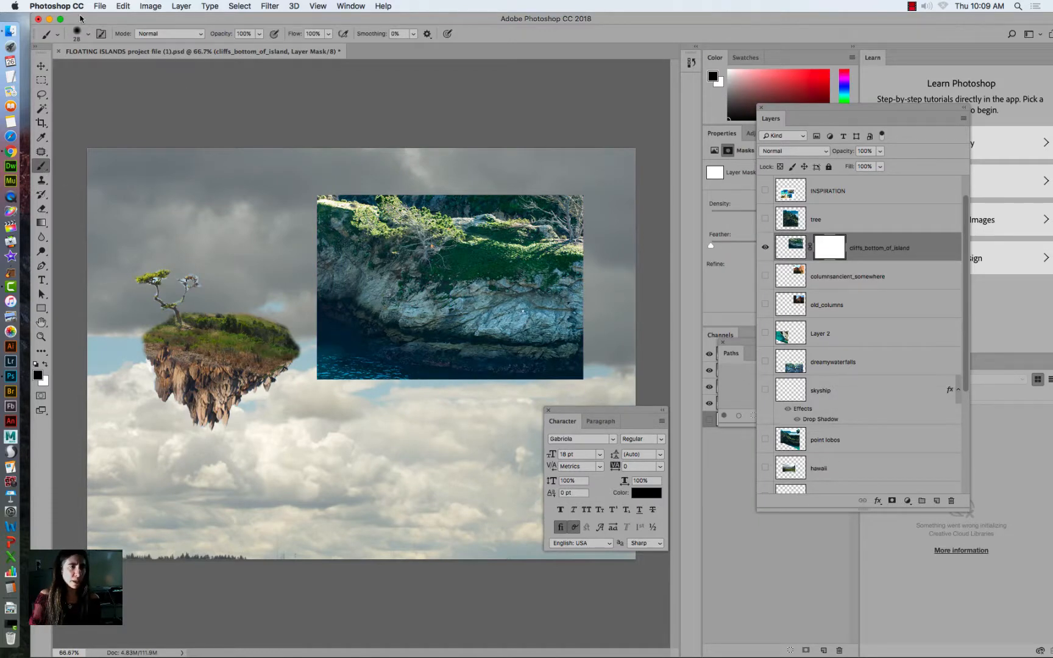
{"action": "left_click", "coordinate": [85, 33]}
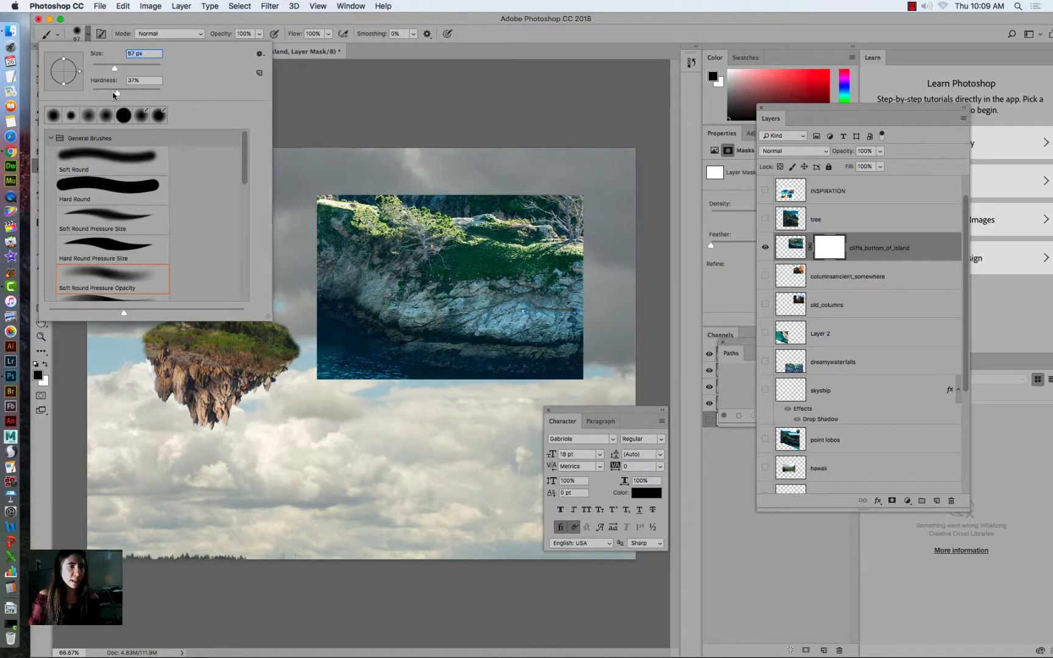
{"action": "mouse_move", "coordinate": [274, 314]}
{"action": "left_mouse_down"}
{"action": "mouse_move", "coordinate": [329, 352]}
{"action": "mouse_move", "coordinate": [302, 319]}
{"action": "mouse_move", "coordinate": [330, 337]}
{"action": "mouse_move", "coordinate": [365, 373]}
{"action": "mouse_move", "coordinate": [330, 377]}
{"action": "mouse_move", "coordinate": [363, 394]}
{"action": "mouse_move", "coordinate": [311, 312]}
{"action": "mouse_move", "coordinate": [412, 383]}
{"action": "mouse_move", "coordinate": [314, 346]}
{"action": "mouse_move", "coordinate": [393, 389]}
{"action": "mouse_move", "coordinate": [407, 377]}
{"action": "mouse_move", "coordinate": [488, 382]}
{"action": "mouse_move", "coordinate": [596, 364]}
{"action": "mouse_move", "coordinate": [537, 399]}
{"action": "mouse_move", "coordinate": [590, 373]}
{"action": "mouse_move", "coordinate": [439, 393]}
{"action": "mouse_move", "coordinate": [567, 346]}
{"action": "mouse_move", "coordinate": [603, 291]}
{"action": "mouse_move", "coordinate": [570, 407]}
{"action": "mouse_move", "coordinate": [597, 330]}
{"action": "mouse_move", "coordinate": [575, 210]}
{"action": "mouse_move", "coordinate": [482, 236]}
{"action": "mouse_move", "coordinate": [581, 201]}
{"action": "mouse_move", "coordinate": [596, 240]}
{"action": "mouse_move", "coordinate": [485, 230]}
{"action": "mouse_move", "coordinate": [622, 234]}
{"action": "mouse_move", "coordinate": [559, 223]}
{"action": "left_mouse_up"}
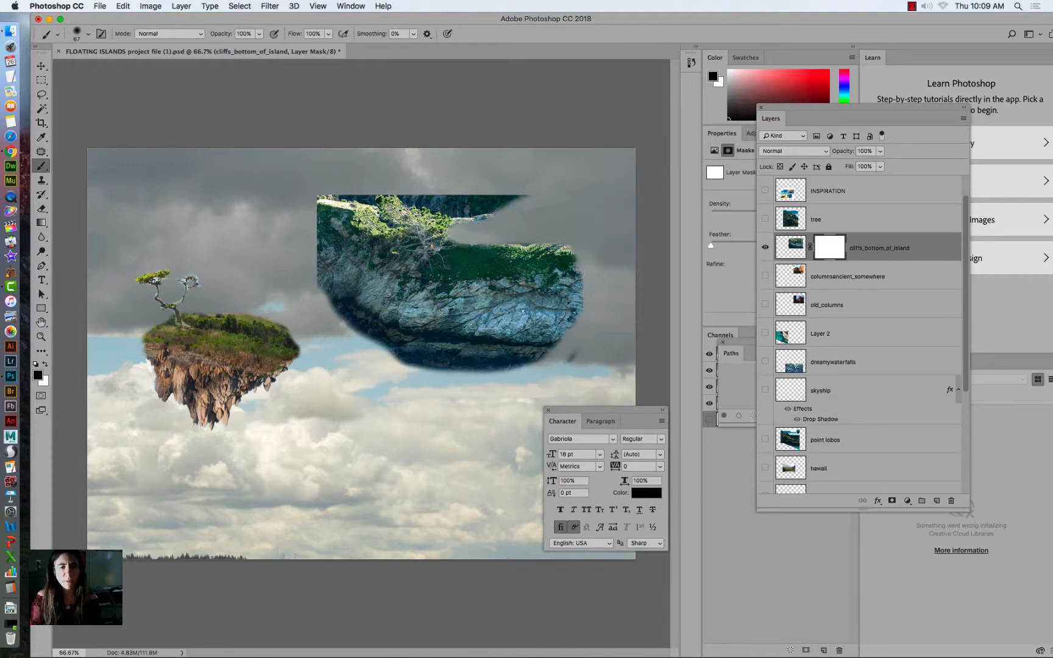
{"action": "mouse_move", "coordinate": [605, 320]}
{"action": "left_mouse_down"}
{"action": "mouse_move", "coordinate": [609, 236]}
{"action": "mouse_move", "coordinate": [462, 193]}
{"action": "mouse_move", "coordinate": [558, 193]}
{"action": "mouse_move", "coordinate": [505, 210]}
{"action": "mouse_move", "coordinate": [312, 201]}
{"action": "mouse_move", "coordinate": [366, 195]}
{"action": "mouse_move", "coordinate": [331, 235]}
{"action": "mouse_move", "coordinate": [583, 245]}
{"action": "mouse_move", "coordinate": [402, 257]}
{"action": "mouse_move", "coordinate": [581, 255]}
{"action": "mouse_move", "coordinate": [473, 265]}
{"action": "mouse_move", "coordinate": [344, 208]}
{"action": "mouse_move", "coordinate": [399, 187]}
{"action": "mouse_move", "coordinate": [400, 233]}
{"action": "mouse_move", "coordinate": [450, 227]}
{"action": "mouse_move", "coordinate": [329, 218]}
{"action": "mouse_move", "coordinate": [349, 237]}
{"action": "mouse_move", "coordinate": [320, 321]}
{"action": "mouse_move", "coordinate": [329, 238]}
{"action": "mouse_move", "coordinate": [343, 289]}
{"action": "mouse_move", "coordinate": [406, 380]}
{"action": "mouse_move", "coordinate": [317, 251]}
{"action": "left_mouse_up"}
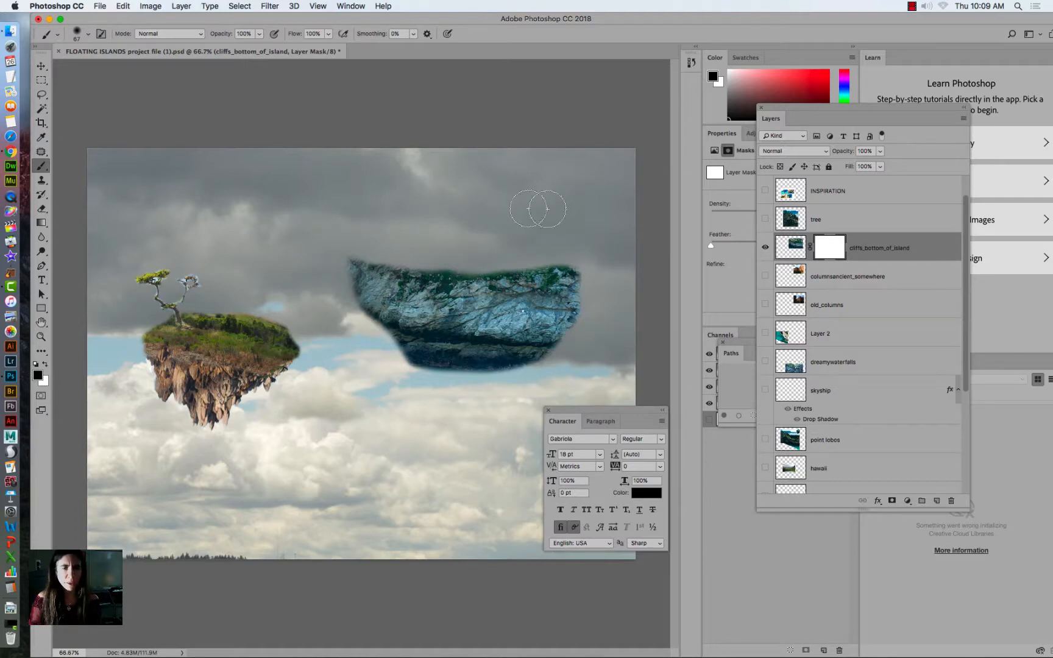
{"action": "mouse_move", "coordinate": [598, 261]}
{"action": "left_mouse_down"}
{"action": "mouse_move", "coordinate": [506, 256]}
{"action": "mouse_move", "coordinate": [488, 238]}
{"action": "left_mouse_up"}
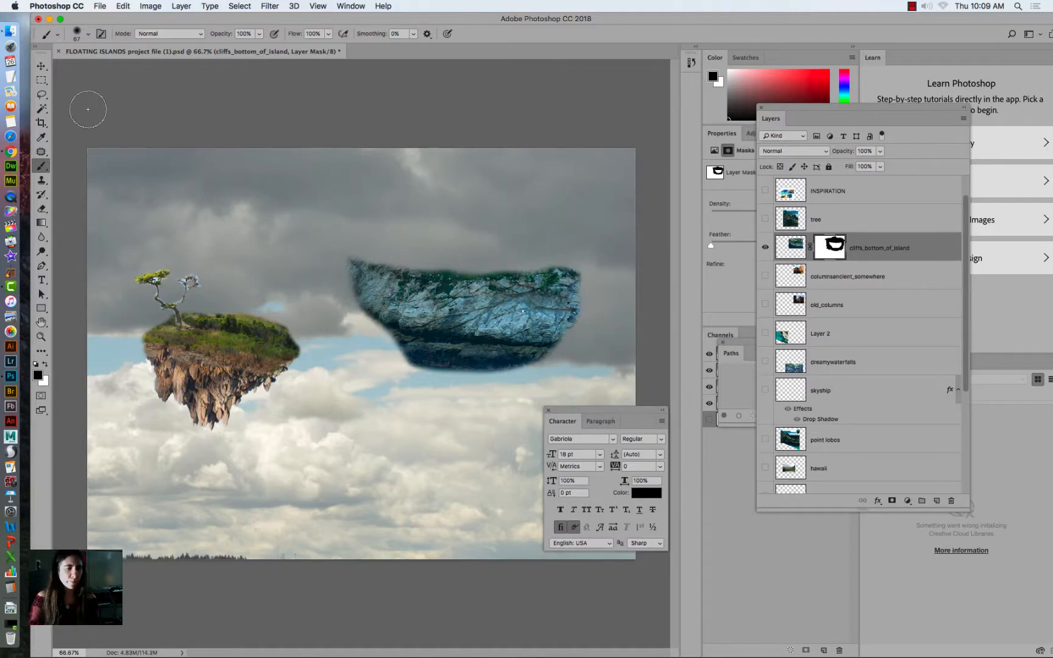
Duplicate the first island's rock layer, Layer 4, and move the copy out of the group to just above cliffs_bottom_of_island.
{"action": "left_click", "coordinate": [45, 66]}
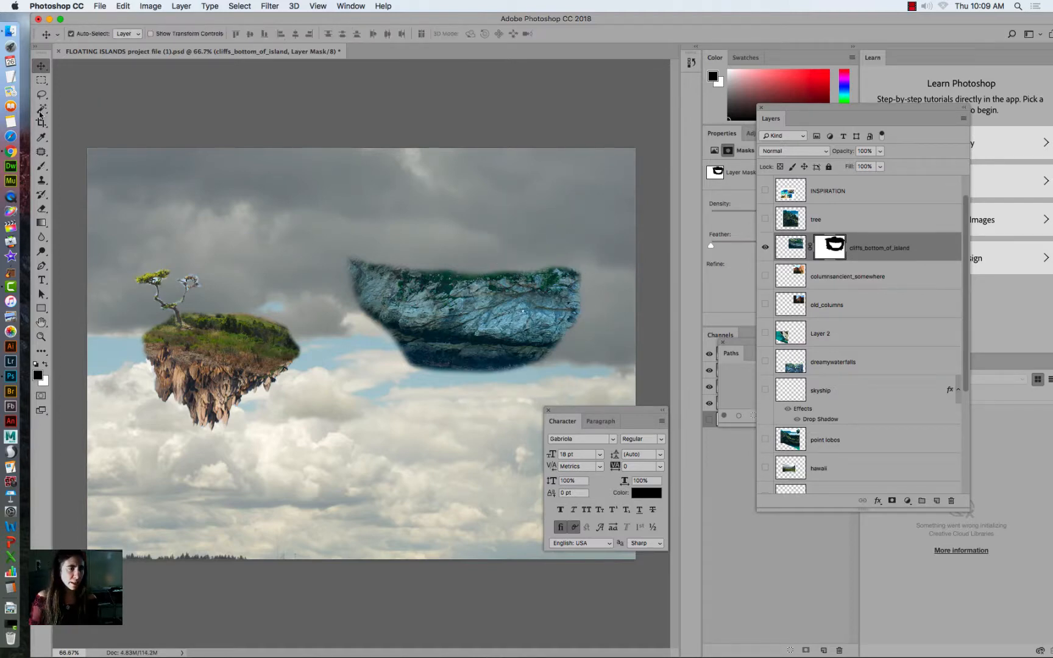
{"action": "left_click", "coordinate": [201, 379]}
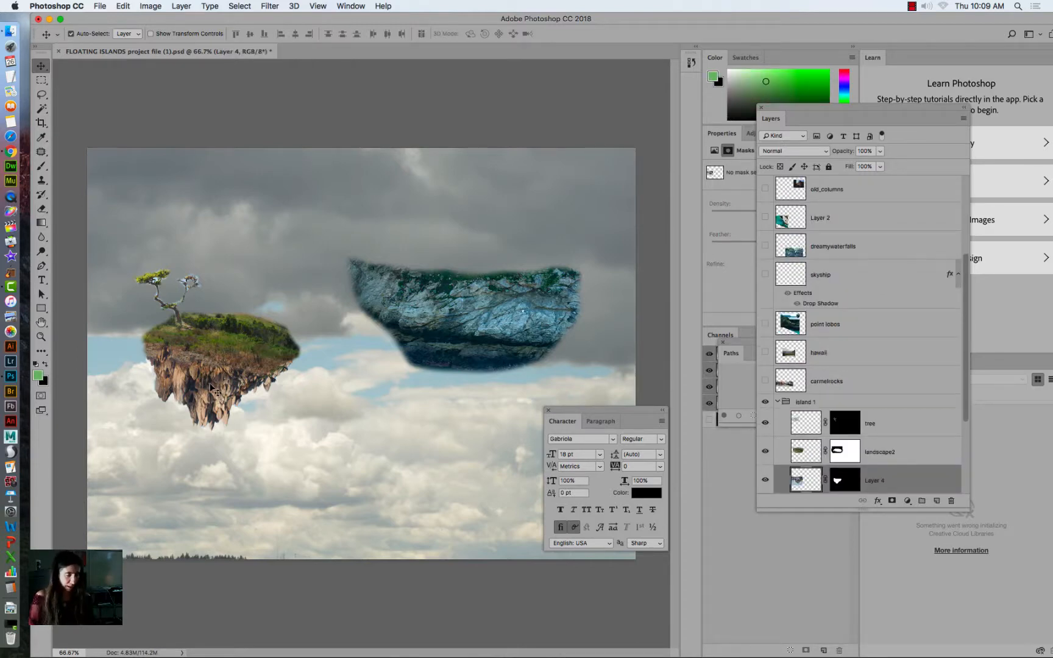
{"action": "left_click_drag", "start_coordinate": [964, 341], "coordinate": [965, 366]}
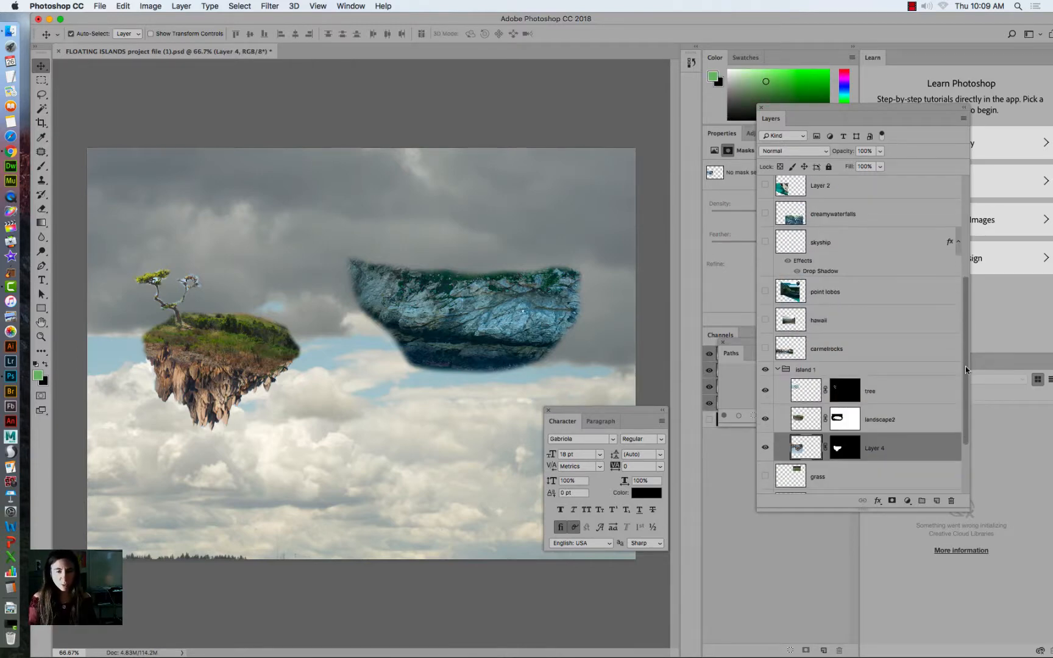
{"action": "left_click_drag", "start_coordinate": [915, 451], "coordinate": [936, 500]}
{"action": "left_click_drag", "start_coordinate": [806, 449], "coordinate": [821, 296]}
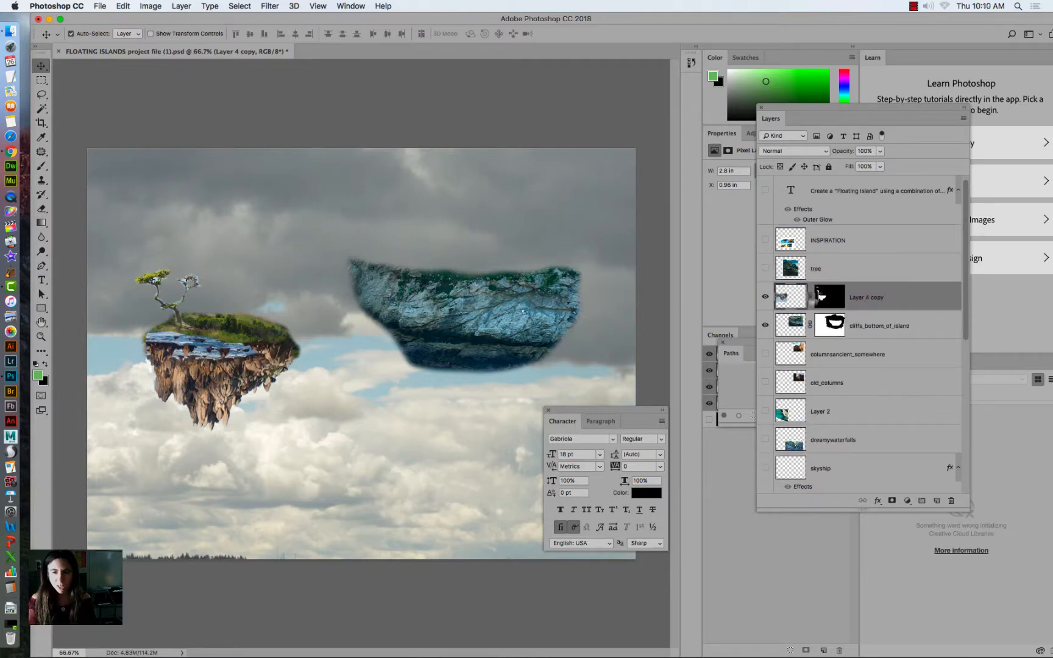
Move Layer 4 copy onto the cliffs_bottom_of_island rock with Free Transform and stretch its width to about 141%.
{"action": "key", "text": "super+t"}
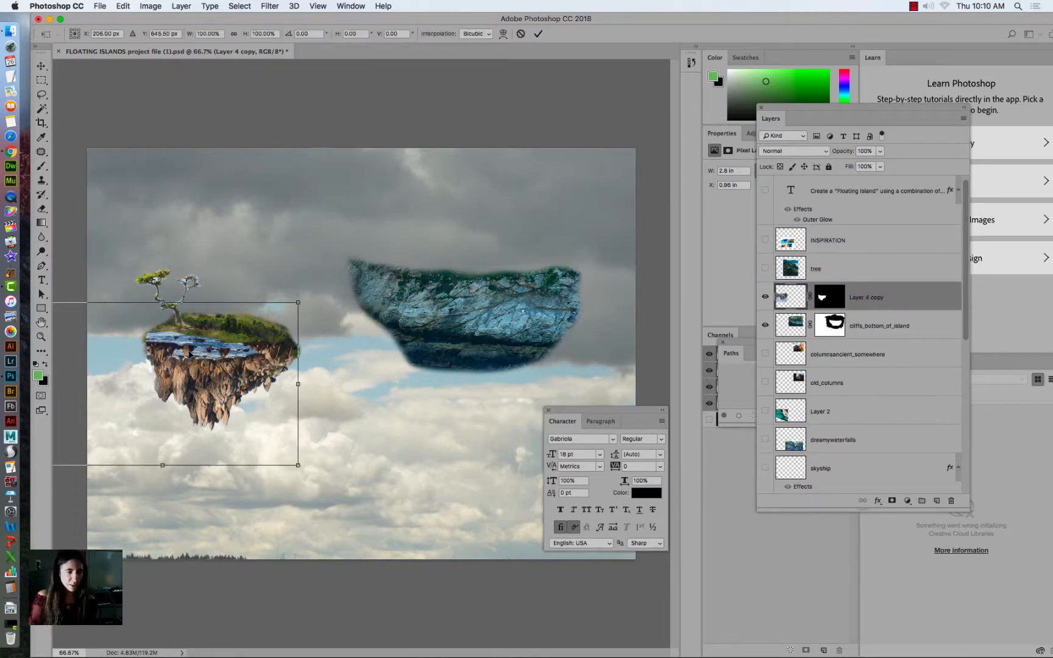
{"action": "left_click_drag", "start_coordinate": [189, 352], "coordinate": [410, 307]}
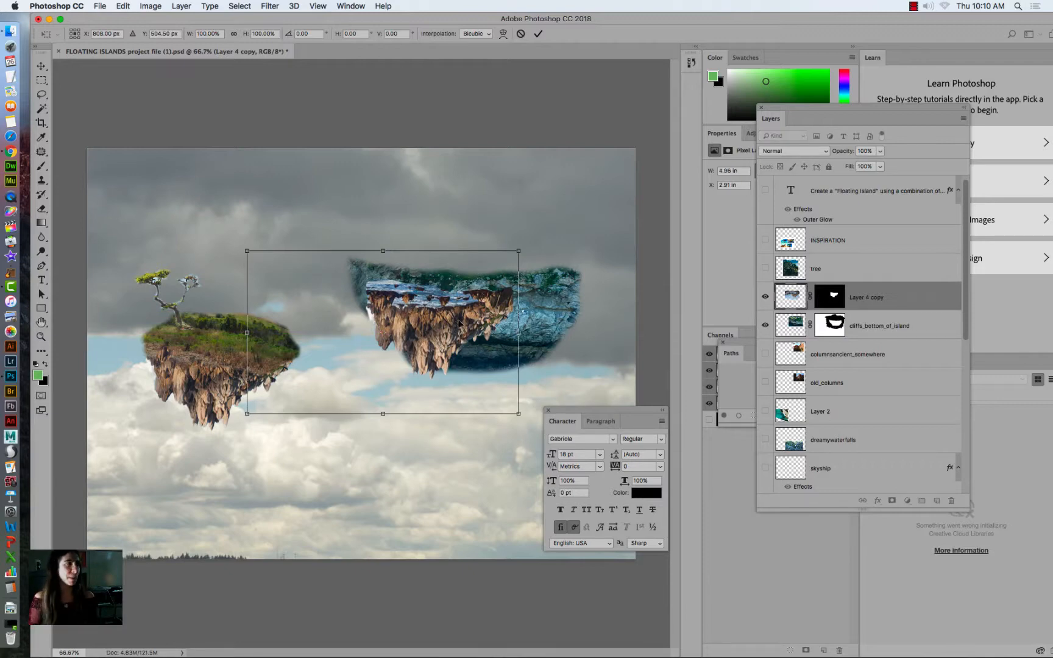
{"action": "left_click_drag", "start_coordinate": [518, 331], "coordinate": [494, 337]}
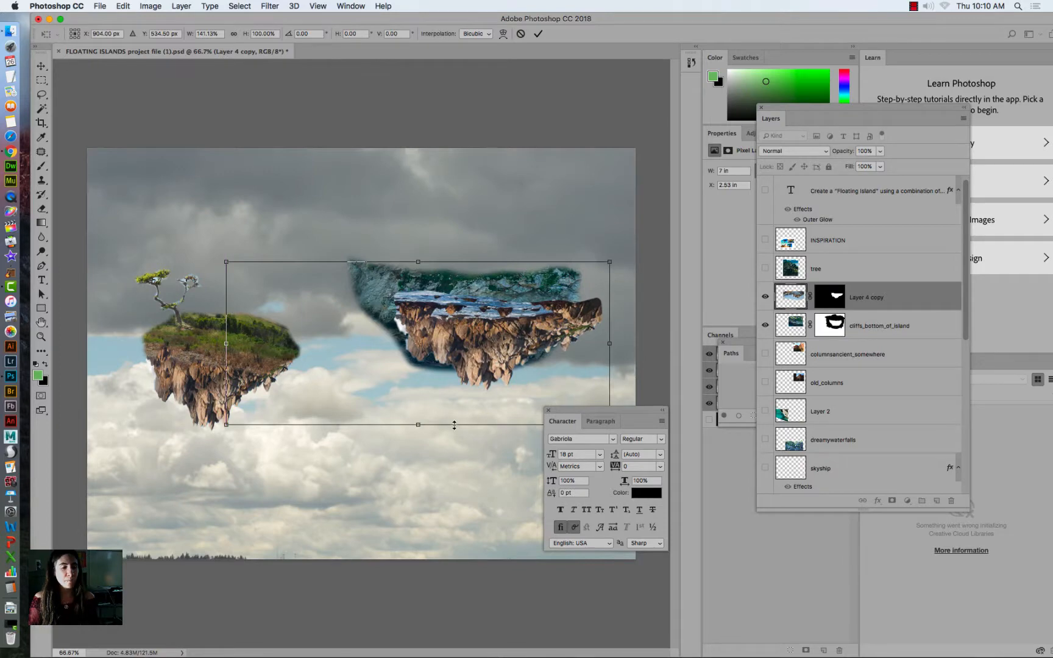
Warp Layer 4 copy so its hanging rocks become shallower, and move it just above the cliff rock.
{"action": "left_click", "coordinate": [123, 6]}
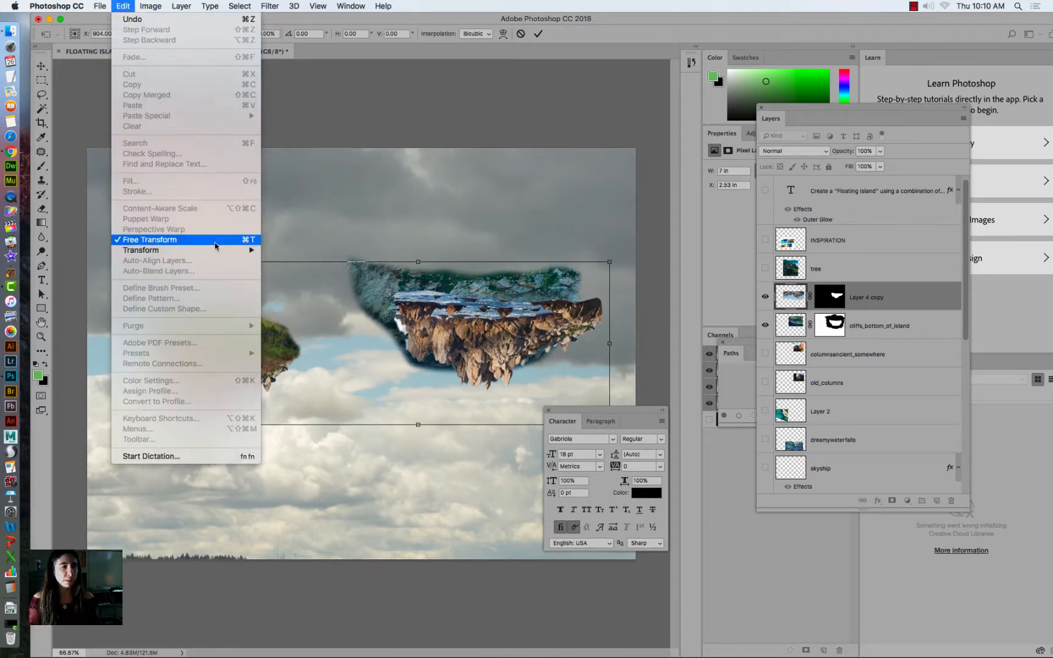
{"action": "mouse_move", "coordinate": [226, 251]}
{"action": "left_click", "coordinate": [328, 317]}
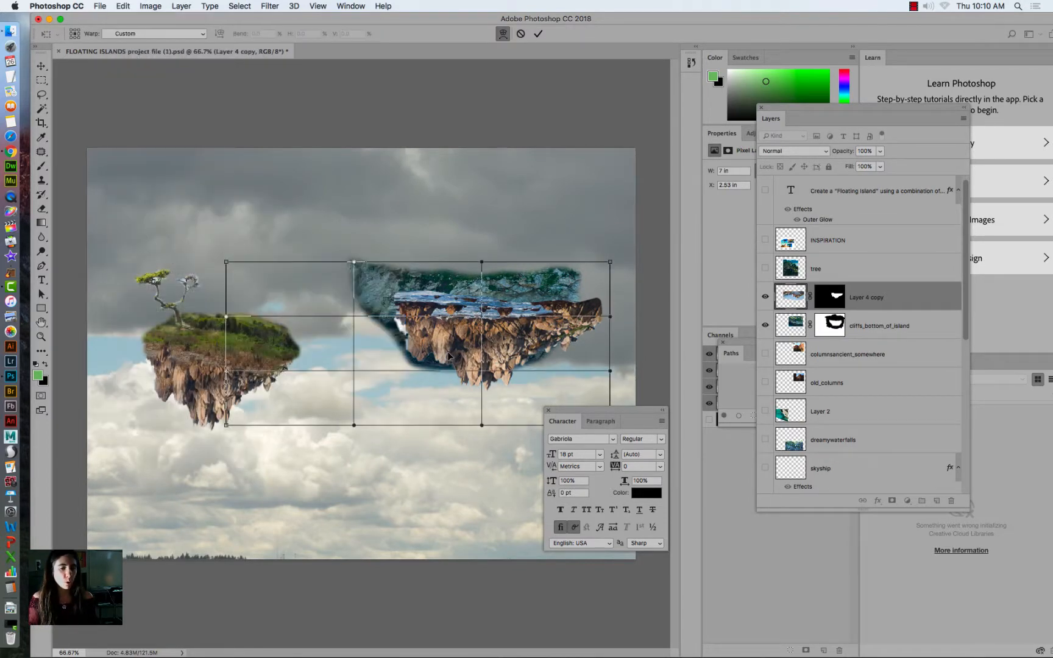
{"action": "left_click_drag", "start_coordinate": [456, 357], "coordinate": [483, 312]}
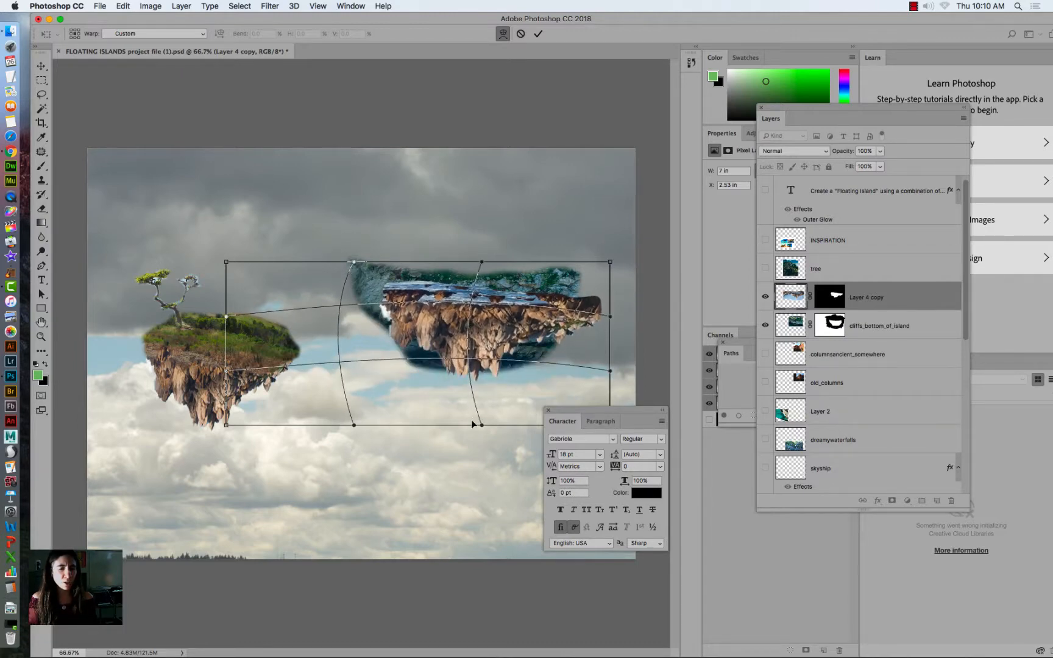
{"action": "left_click_drag", "start_coordinate": [481, 419], "coordinate": [523, 332]}
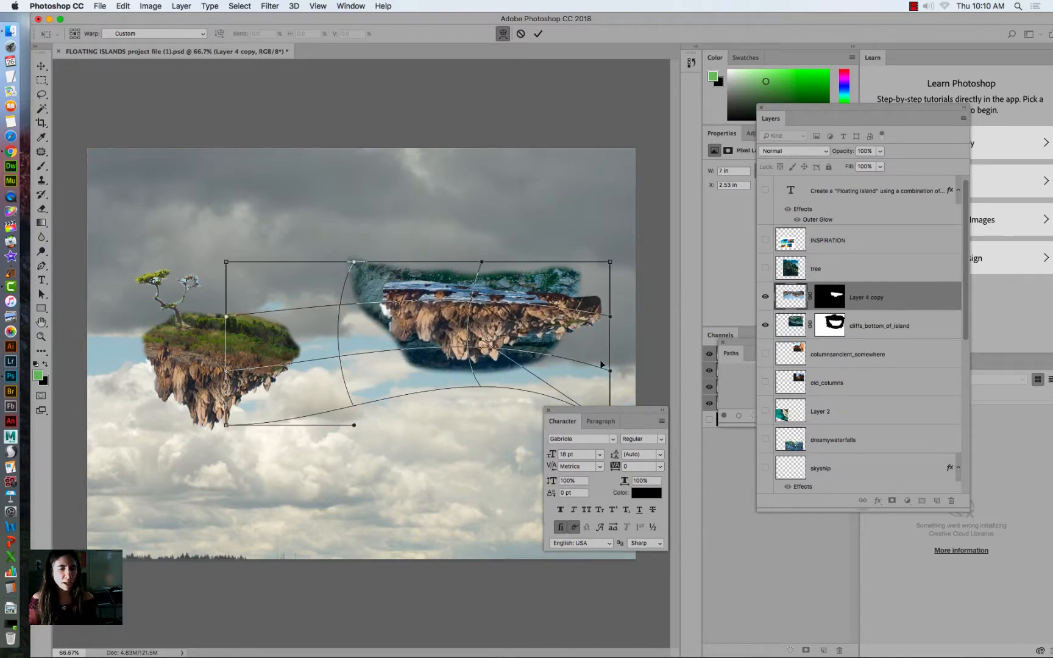
{"action": "left_click_drag", "start_coordinate": [608, 369], "coordinate": [595, 321]}
{"action": "left_click_drag", "start_coordinate": [500, 333], "coordinate": [485, 237]}
{"action": "key", "text": "Return"}
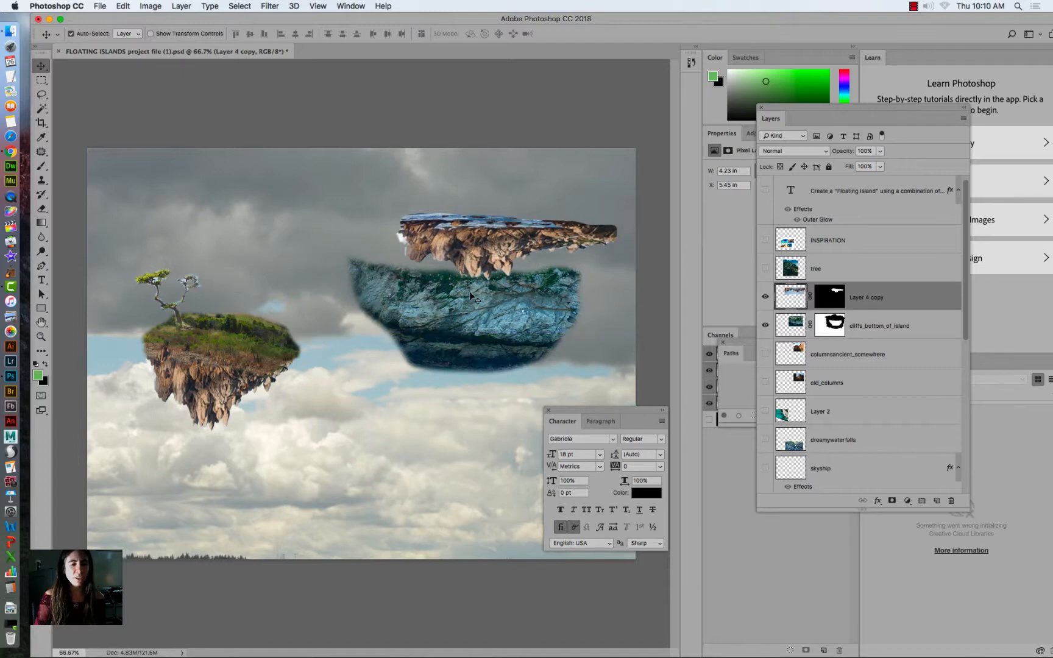
Move cliffs_bottom_of_island slightly down and place Layer 4 copy over it at about X 4.93 in.
{"action": "left_click_drag", "start_coordinate": [469, 292], "coordinate": [470, 304]}
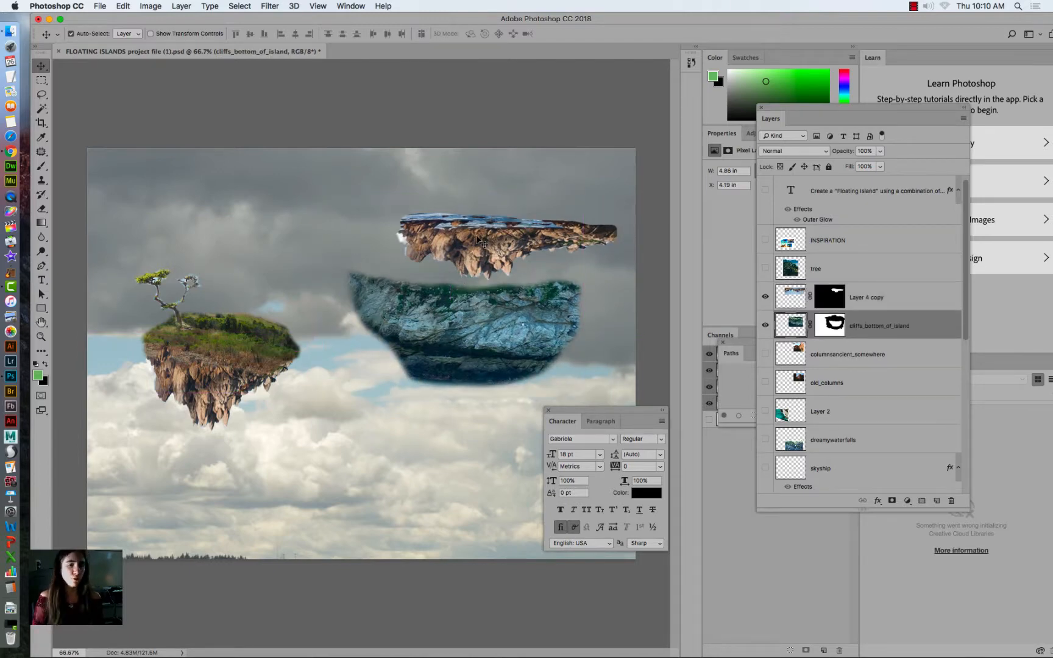
{"action": "left_click_drag", "start_coordinate": [476, 234], "coordinate": [447, 317]}
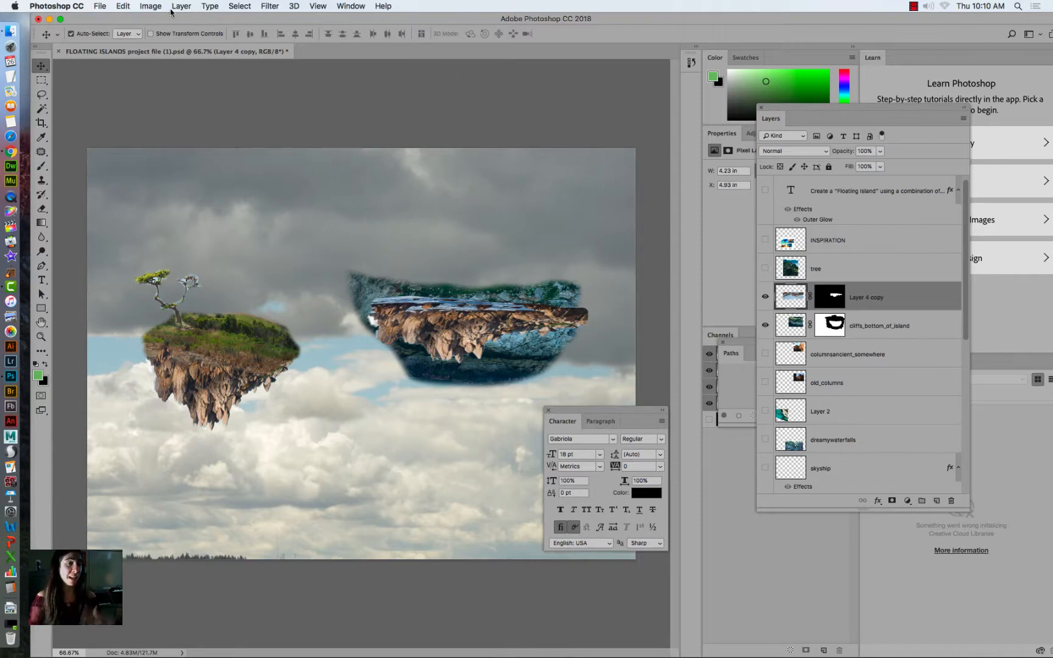
Apply a Hue/Saturation adjustment to Layer 4 copy with hue -178 and saturation -51.
{"action": "left_click", "coordinate": [150, 7]}
{"action": "mouse_move", "coordinate": [218, 36]}
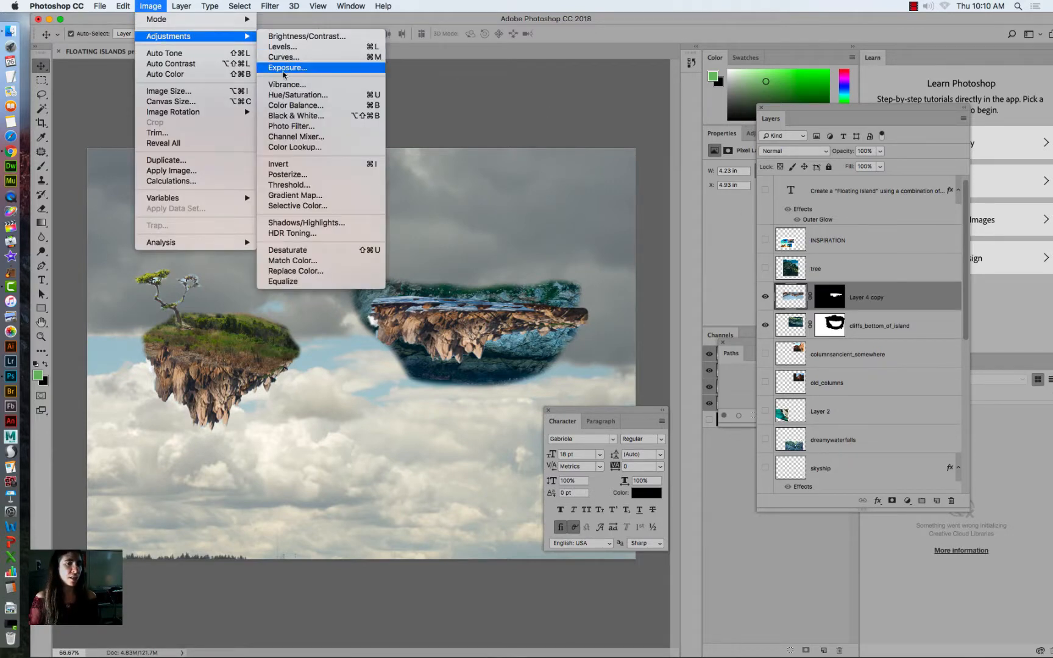
{"action": "left_click", "coordinate": [298, 94]}
{"action": "left_click_drag", "start_coordinate": [718, 314], "coordinate": [690, 343]}
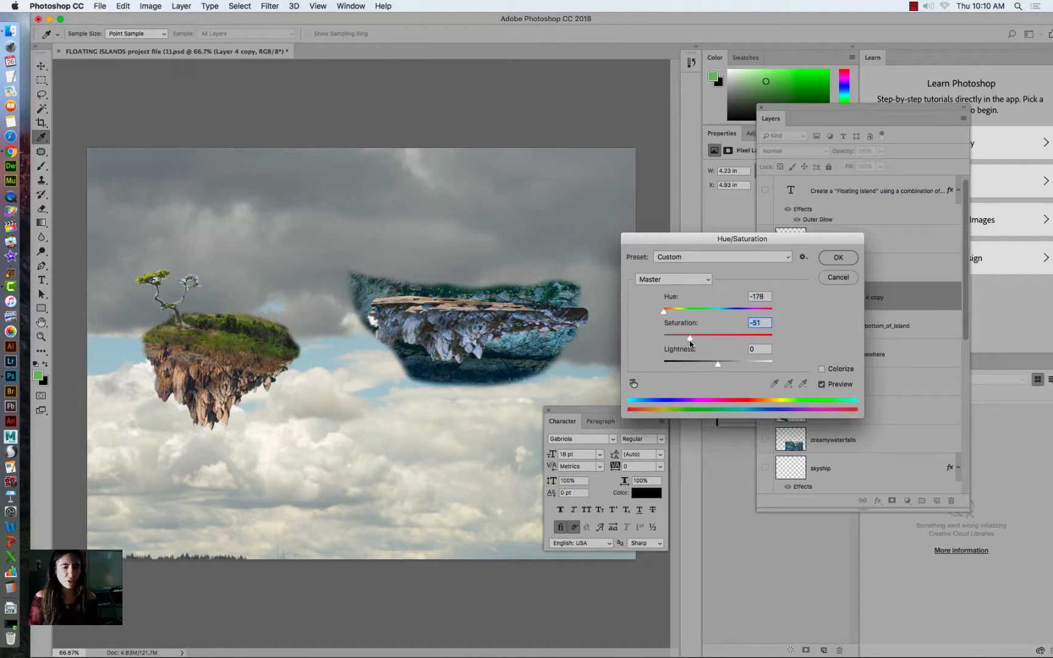
{"action": "left_click", "coordinate": [822, 261]}
Move Layer 4 copy down to the cliff rock's lower edge and warp it to follow the rock's width and outline.
{"action": "left_click_drag", "start_coordinate": [473, 326], "coordinate": [499, 370]}
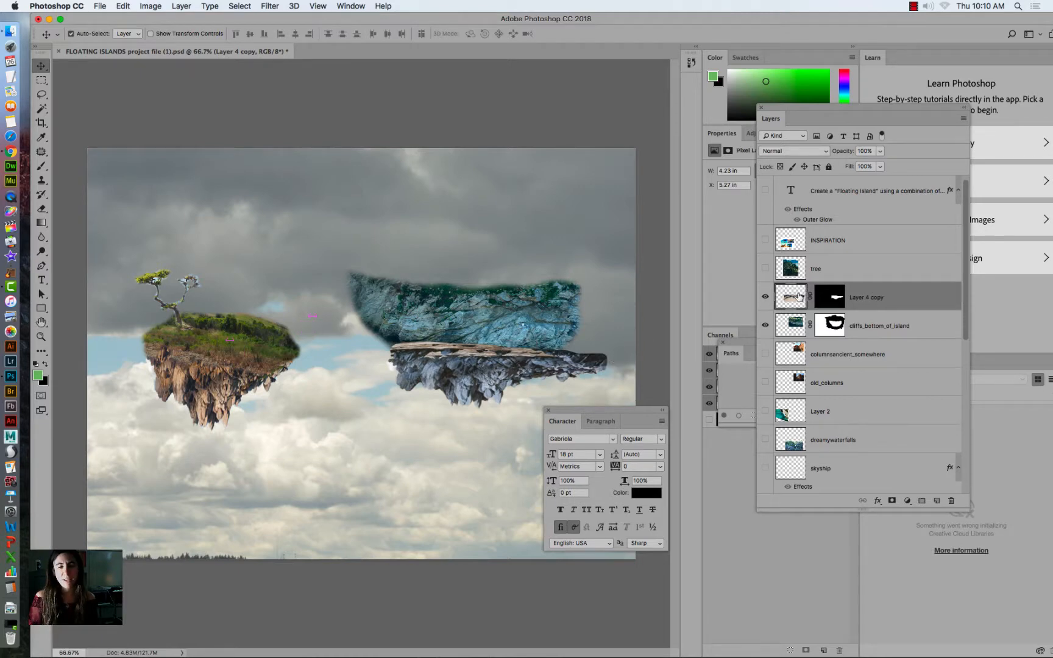
{"action": "left_click", "coordinate": [105, 8]}
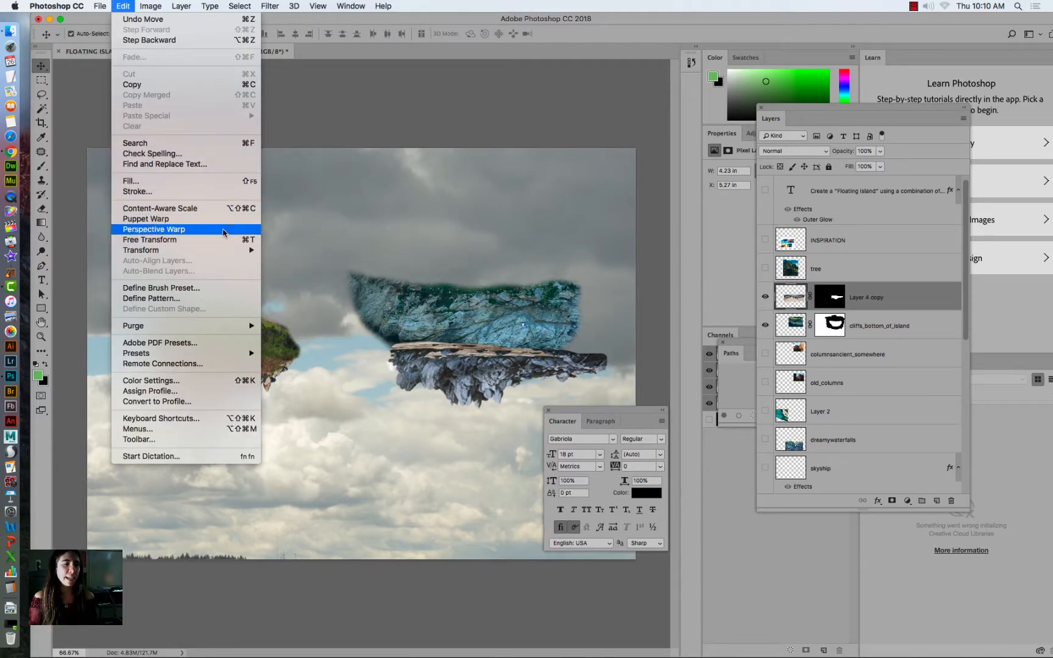
{"action": "mouse_move", "coordinate": [232, 249]}
{"action": "left_click", "coordinate": [307, 319]}
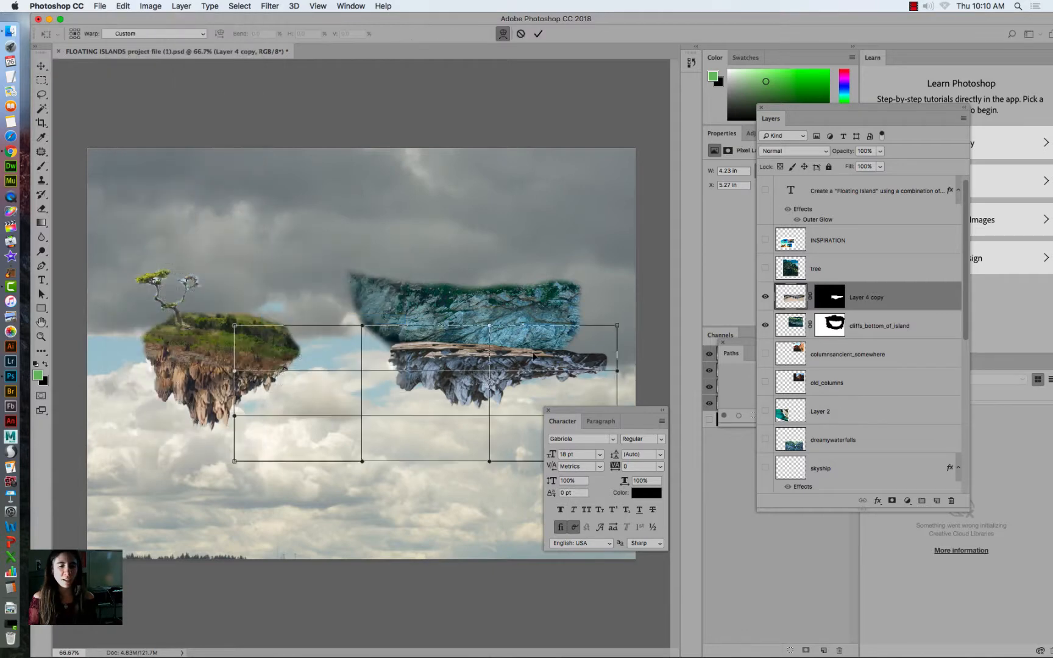
{"action": "left_click_drag", "start_coordinate": [552, 366], "coordinate": [516, 228]}
{"action": "left_click_drag", "start_coordinate": [517, 343], "coordinate": [522, 351]}
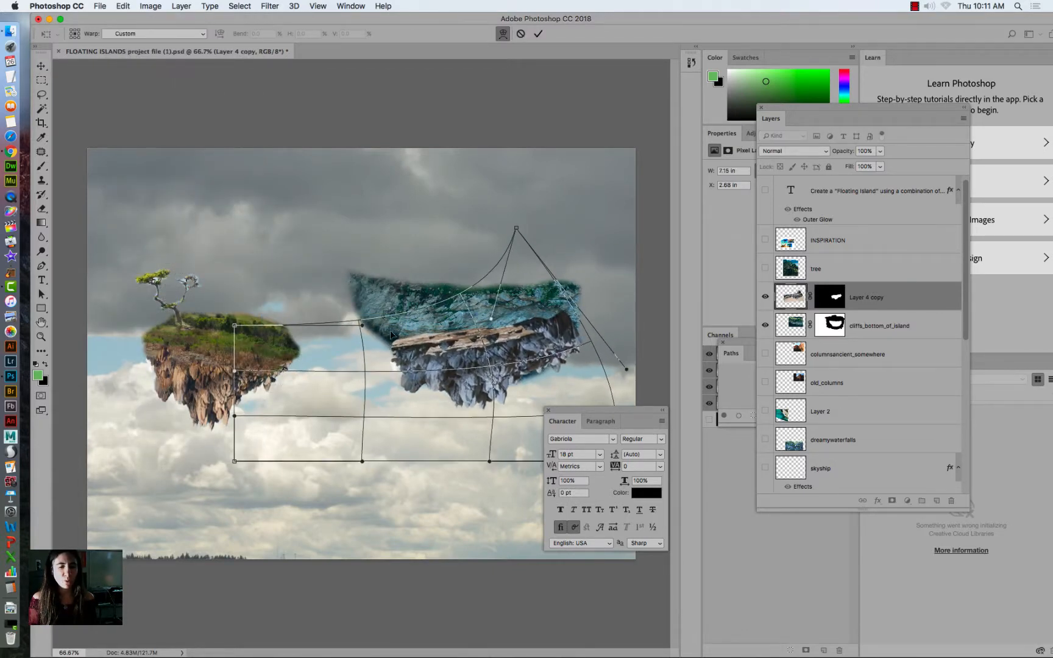
{"action": "left_click_drag", "start_coordinate": [360, 323], "coordinate": [220, 174]}
{"action": "key", "text": "Return"}
Paint black on the Layer 4 copy mask with a 67 px brush to hide its flat top and blend it into the cliff.
{"action": "left_click", "coordinate": [830, 298]}
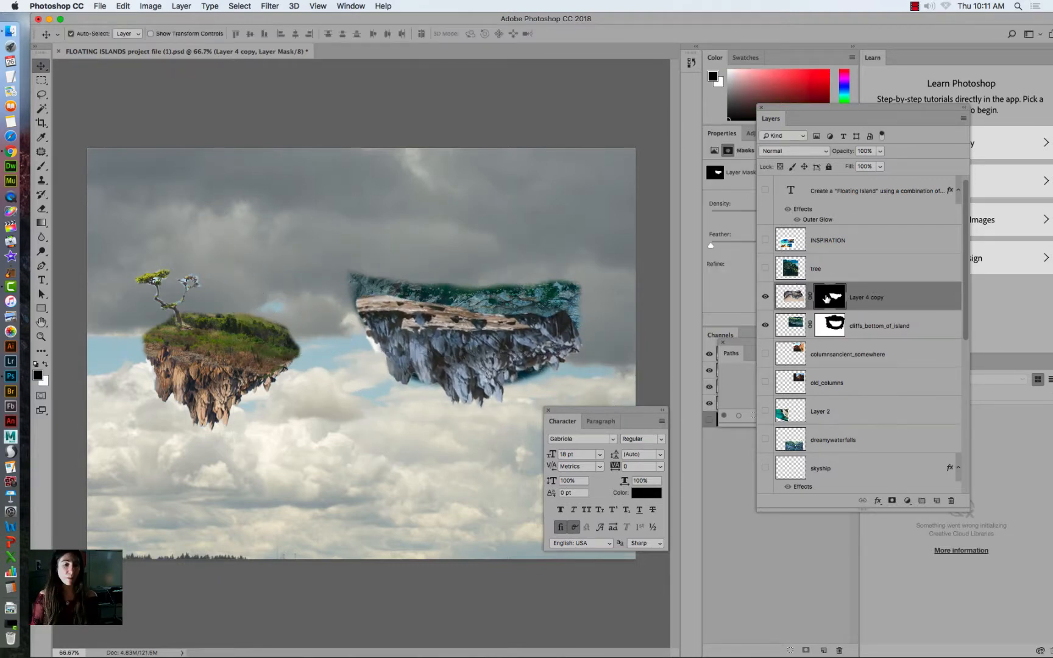
{"action": "left_click", "coordinate": [766, 297]}
{"action": "left_click", "coordinate": [767, 297]}
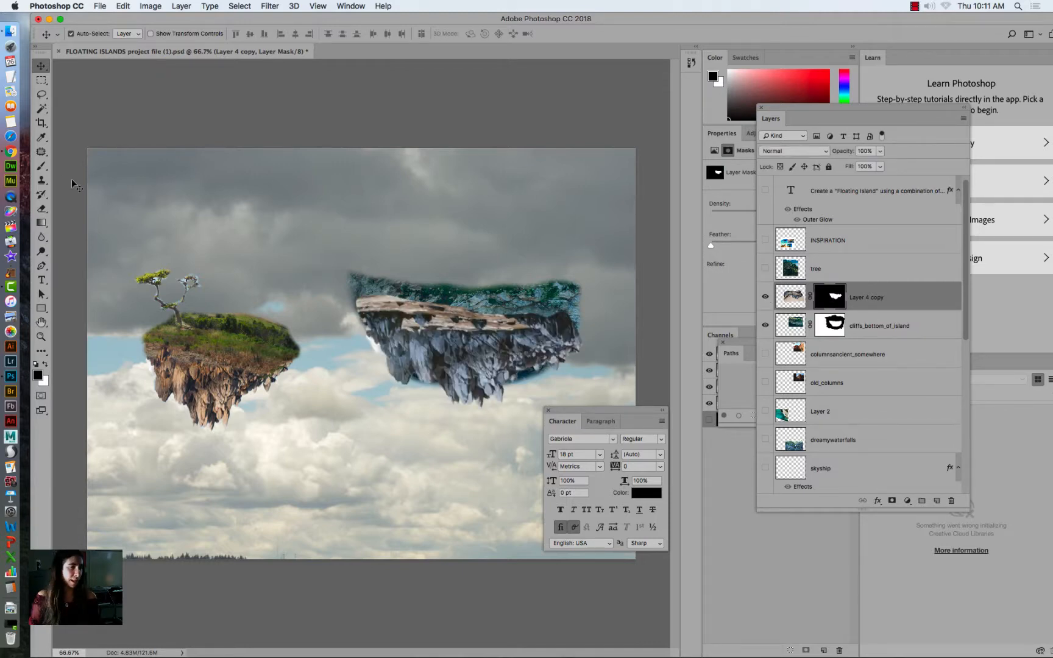
{"action": "left_click", "coordinate": [43, 167]}
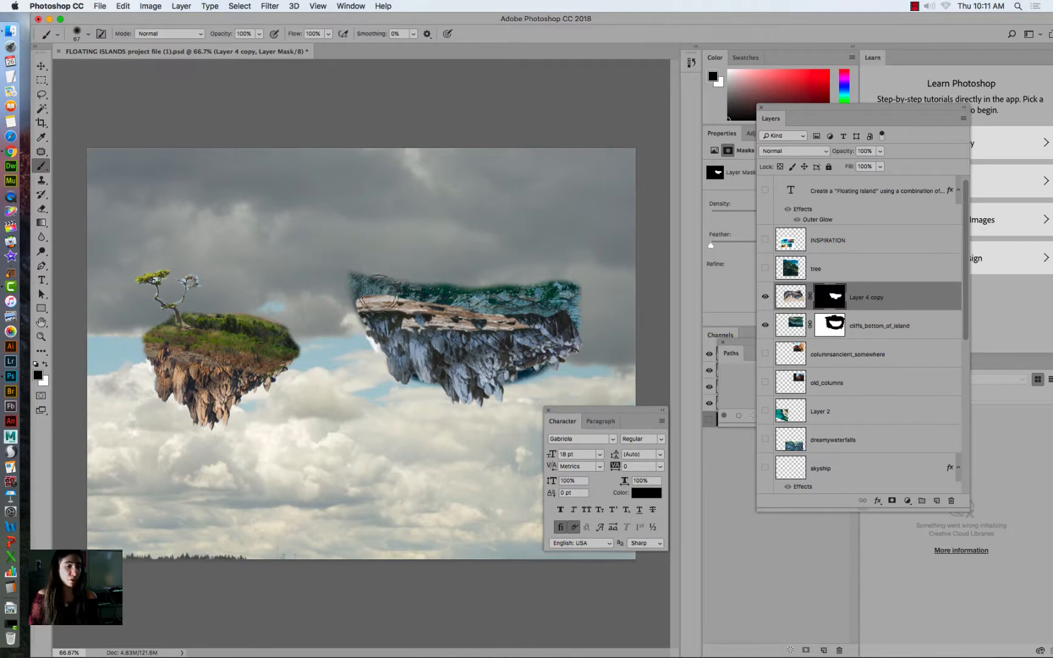
{"action": "mouse_move", "coordinate": [379, 291]}
{"action": "left_mouse_down"}
{"action": "mouse_move", "coordinate": [463, 313]}
{"action": "mouse_move", "coordinate": [402, 301]}
{"action": "mouse_move", "coordinate": [424, 318]}
{"action": "mouse_move", "coordinate": [551, 321]}
{"action": "mouse_move", "coordinate": [482, 308]}
{"action": "mouse_move", "coordinate": [536, 309]}
{"action": "left_mouse_up"}
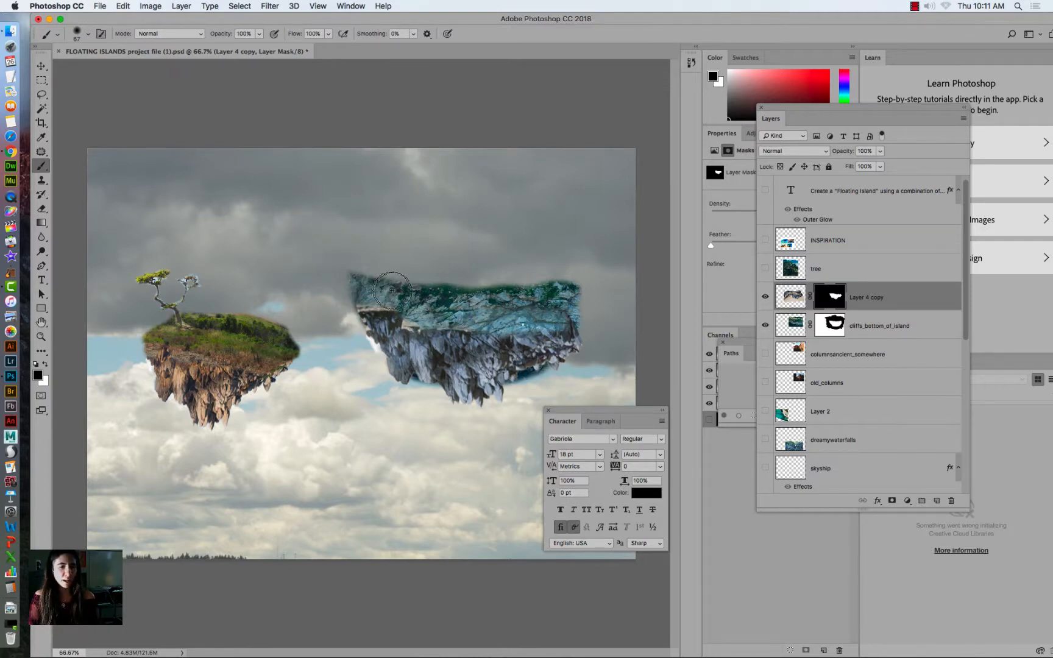
Show the tree layer and move its photo over the second island at about X 4 in.
{"action": "left_click", "coordinate": [41, 66]}
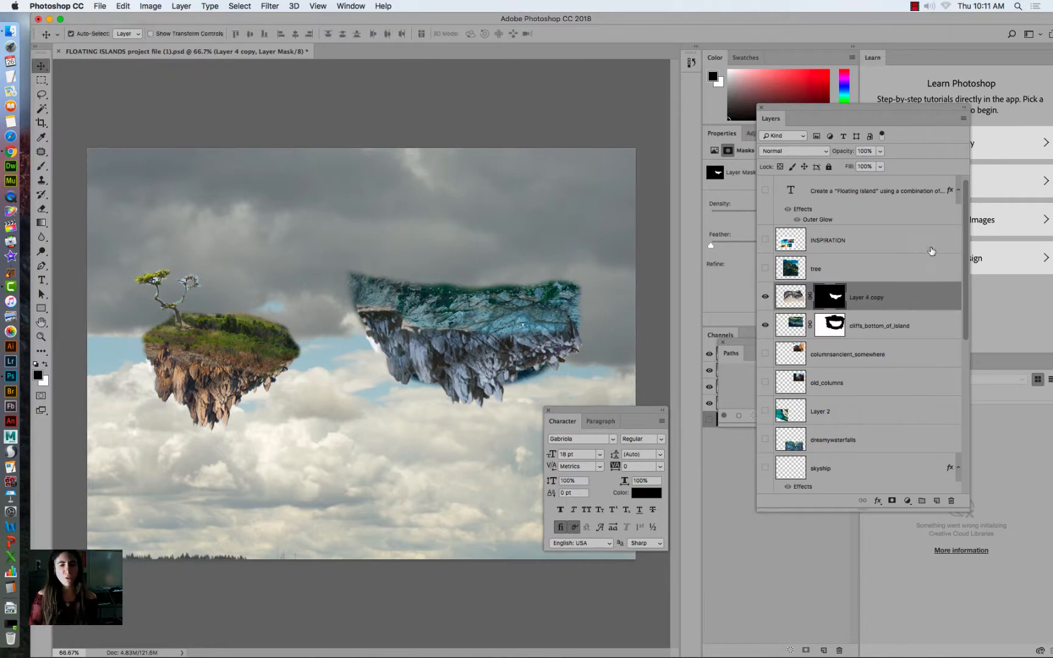
{"action": "left_click", "coordinate": [764, 268]}
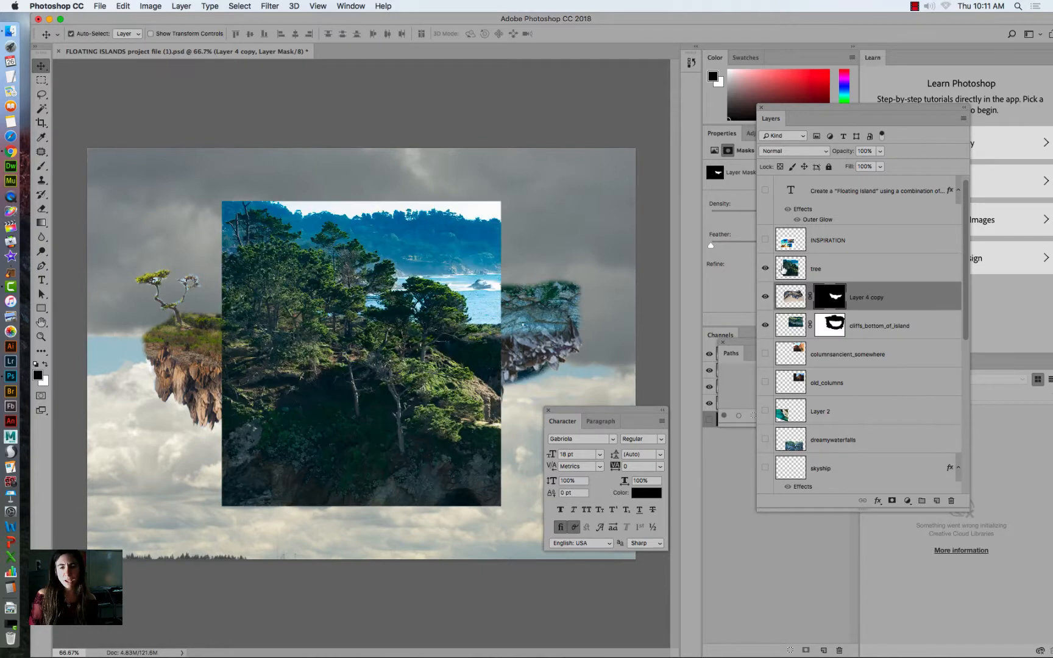
{"action": "left_click", "coordinate": [786, 268]}
{"action": "left_click_drag", "start_coordinate": [445, 365], "coordinate": [538, 287]}
{"action": "key", "text": "super+minus"}
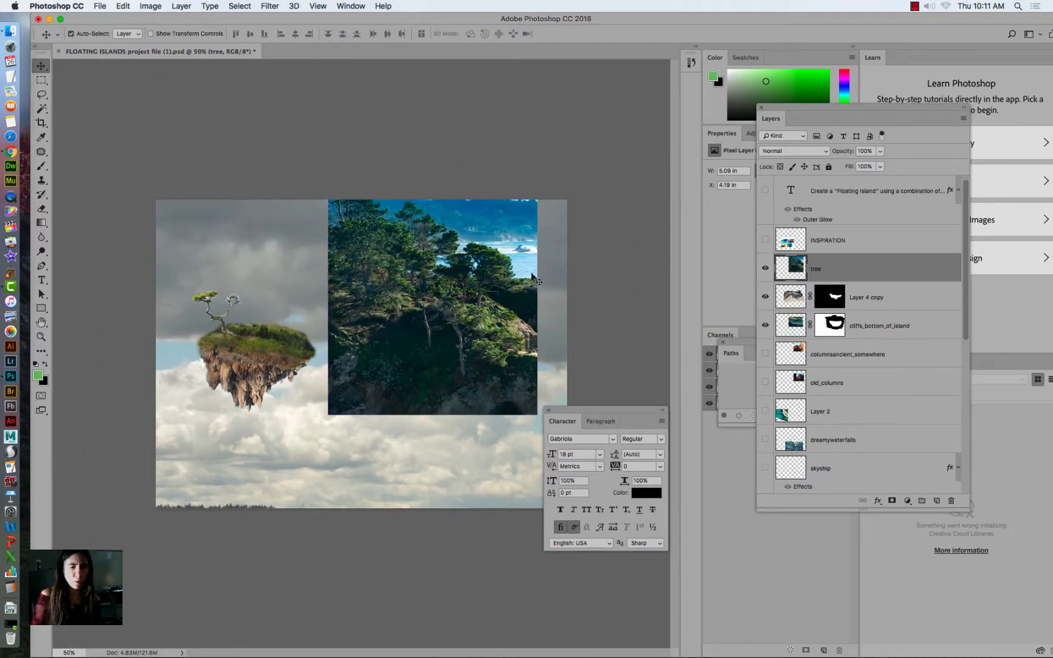
{"action": "left_click_drag", "start_coordinate": [495, 257], "coordinate": [458, 283]}
Scale the tree photo down with Free Transform to about 4.33 in wide and position it at X 4.71 in.
{"action": "key", "text": "super+t"}
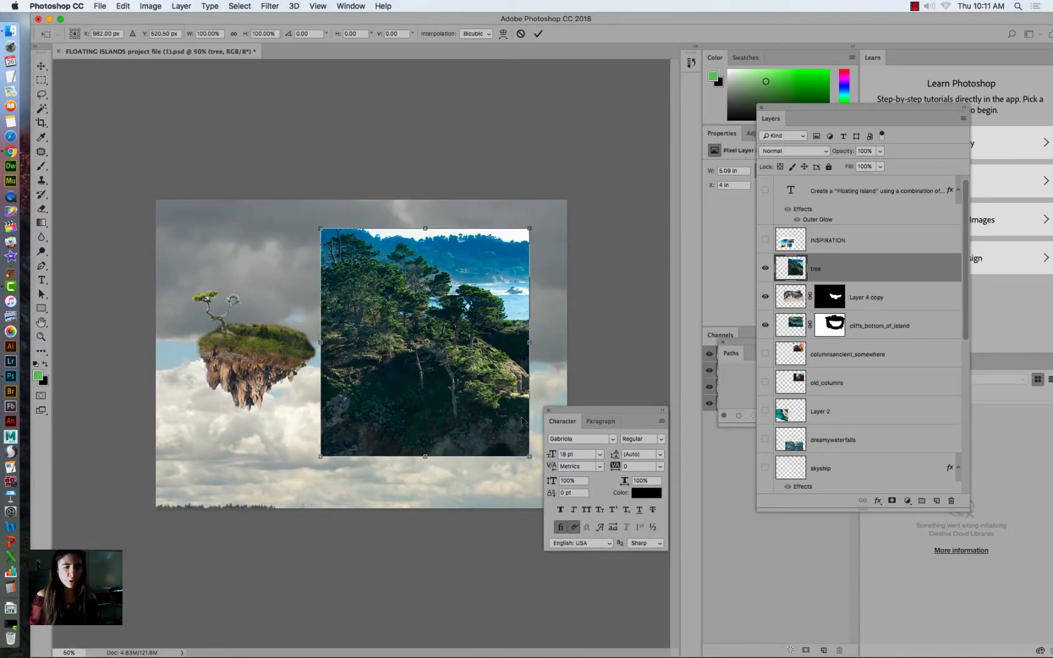
{"action": "left_click_drag", "start_coordinate": [527, 456], "coordinate": [493, 368]}
{"action": "left_click_drag", "start_coordinate": [421, 291], "coordinate": [451, 276]}
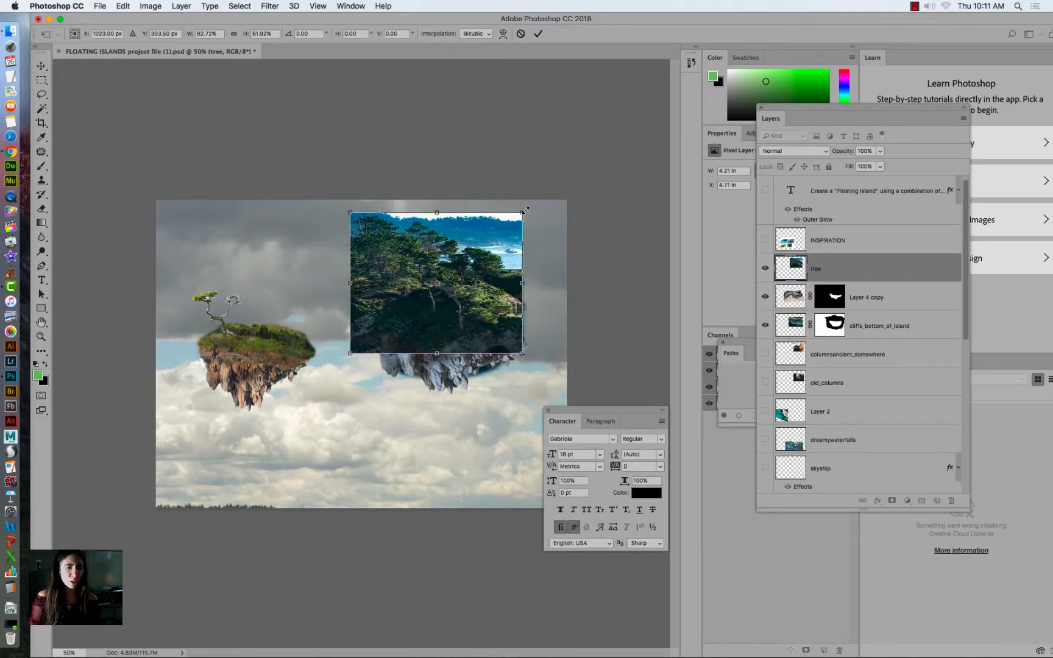
{"action": "left_click_drag", "start_coordinate": [526, 209], "coordinate": [523, 205]}
{"action": "left_click_drag", "start_coordinate": [481, 250], "coordinate": [481, 255]}
{"action": "left_click_drag", "start_coordinate": [523, 285], "coordinate": [527, 286]}
{"action": "key", "text": "Return"}
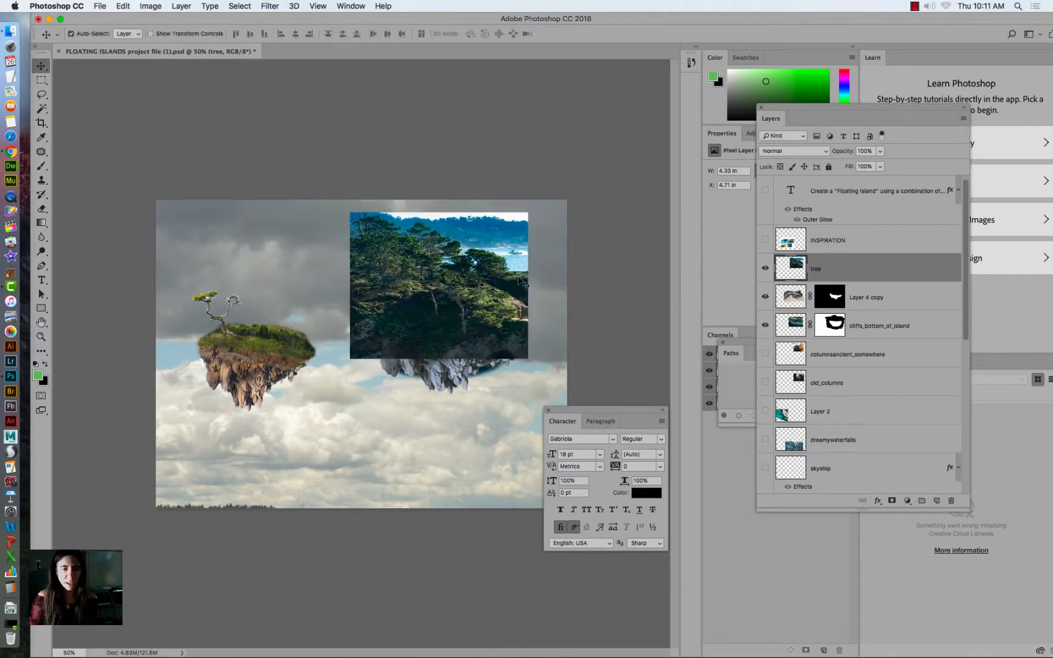
Add a layer mask to the tree layer and paint away the sky, sea and lower ground around the trees.
{"action": "left_click", "coordinate": [891, 501]}
{"action": "left_click", "coordinate": [41, 166]}
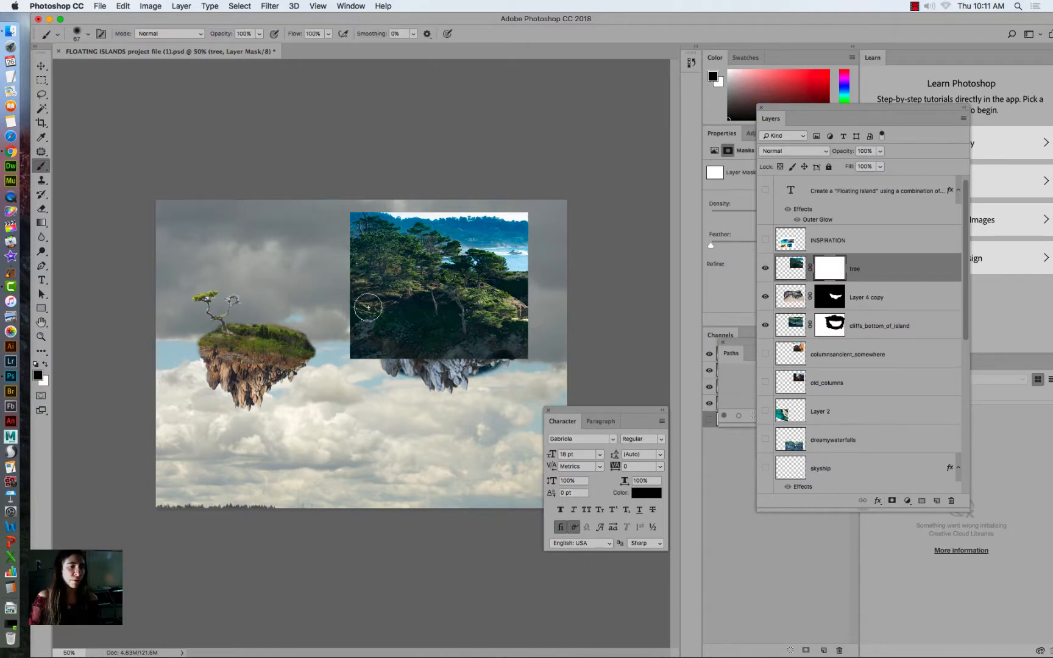
{"action": "mouse_move", "coordinate": [461, 354]}
{"action": "left_mouse_down"}
{"action": "mouse_move", "coordinate": [523, 347]}
{"action": "mouse_move", "coordinate": [390, 364]}
{"action": "mouse_move", "coordinate": [359, 357]}
{"action": "mouse_move", "coordinate": [369, 366]}
{"action": "mouse_move", "coordinate": [356, 287]}
{"action": "mouse_move", "coordinate": [384, 196]}
{"action": "mouse_move", "coordinate": [349, 283]}
{"action": "mouse_move", "coordinate": [366, 235]}
{"action": "mouse_move", "coordinate": [432, 209]}
{"action": "mouse_move", "coordinate": [527, 225]}
{"action": "mouse_move", "coordinate": [516, 215]}
{"action": "mouse_move", "coordinate": [533, 323]}
{"action": "mouse_move", "coordinate": [520, 313]}
{"action": "mouse_move", "coordinate": [545, 332]}
{"action": "mouse_move", "coordinate": [539, 268]}
{"action": "mouse_move", "coordinate": [549, 234]}
{"action": "mouse_move", "coordinate": [503, 247]}
{"action": "mouse_move", "coordinate": [454, 229]}
{"action": "left_mouse_up"}
{"action": "left_click_drag", "start_coordinate": [430, 217], "coordinate": [542, 236]}
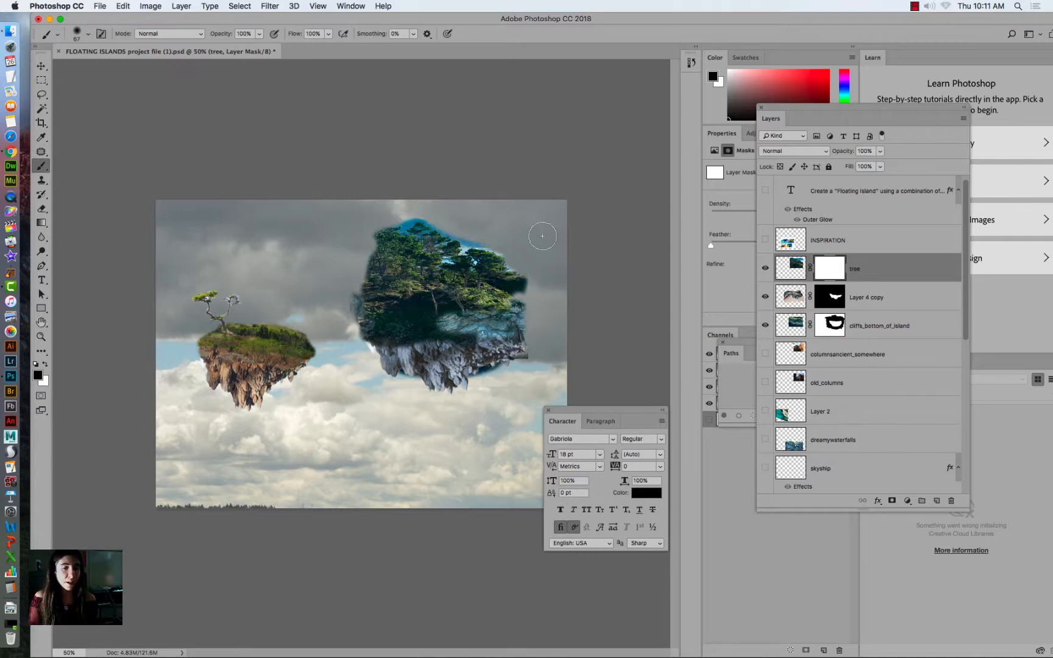
{"action": "mouse_move", "coordinate": [472, 239]}
{"action": "left_mouse_down"}
{"action": "mouse_move", "coordinate": [426, 219]}
{"action": "mouse_move", "coordinate": [368, 238]}
{"action": "mouse_move", "coordinate": [370, 250]}
{"action": "mouse_move", "coordinate": [379, 227]}
{"action": "mouse_move", "coordinate": [360, 238]}
{"action": "mouse_move", "coordinate": [347, 322]}
{"action": "mouse_move", "coordinate": [387, 352]}
{"action": "mouse_move", "coordinate": [464, 355]}
{"action": "mouse_move", "coordinate": [361, 340]}
{"action": "mouse_move", "coordinate": [324, 354]}
{"action": "mouse_move", "coordinate": [506, 348]}
{"action": "mouse_move", "coordinate": [395, 336]}
{"action": "mouse_move", "coordinate": [497, 338]}
{"action": "mouse_move", "coordinate": [352, 347]}
{"action": "mouse_move", "coordinate": [440, 344]}
{"action": "left_mouse_up"}
Scale the masked tree layer down to about 2.67 in wide, seated at the second island's near end beside the first island.
{"action": "left_click", "coordinate": [797, 266]}
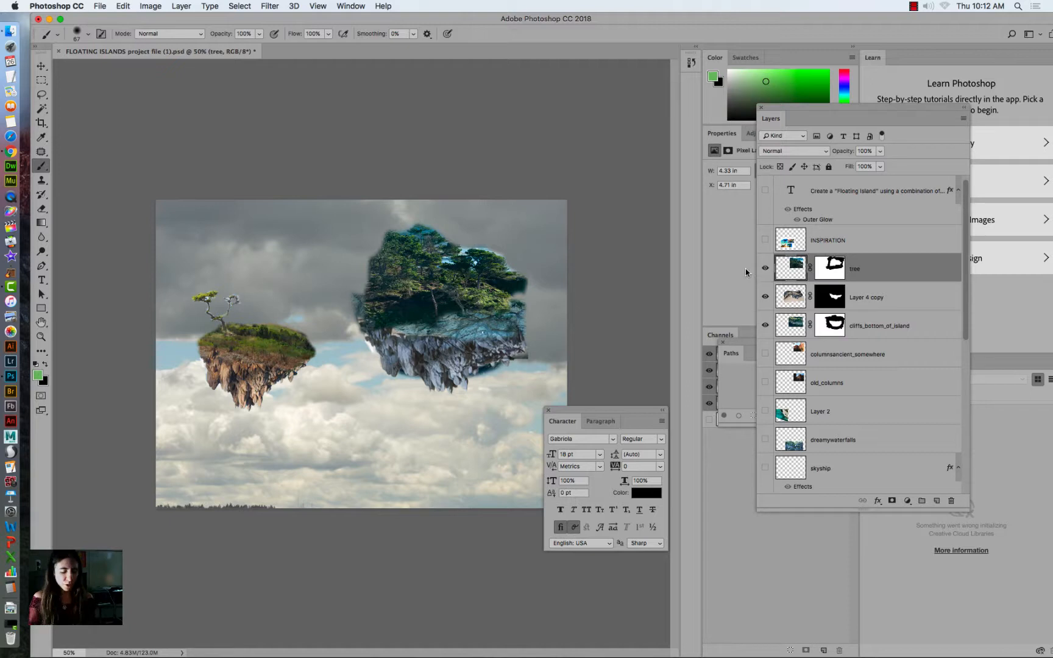
{"action": "key", "text": "super+t"}
{"action": "mouse_move", "coordinate": [530, 211]}
{"action": "left_mouse_down"}
{"action": "mouse_move", "coordinate": [461, 267]}
{"action": "mouse_move", "coordinate": [416, 275]}
{"action": "mouse_move", "coordinate": [415, 257]}
{"action": "left_mouse_up"}
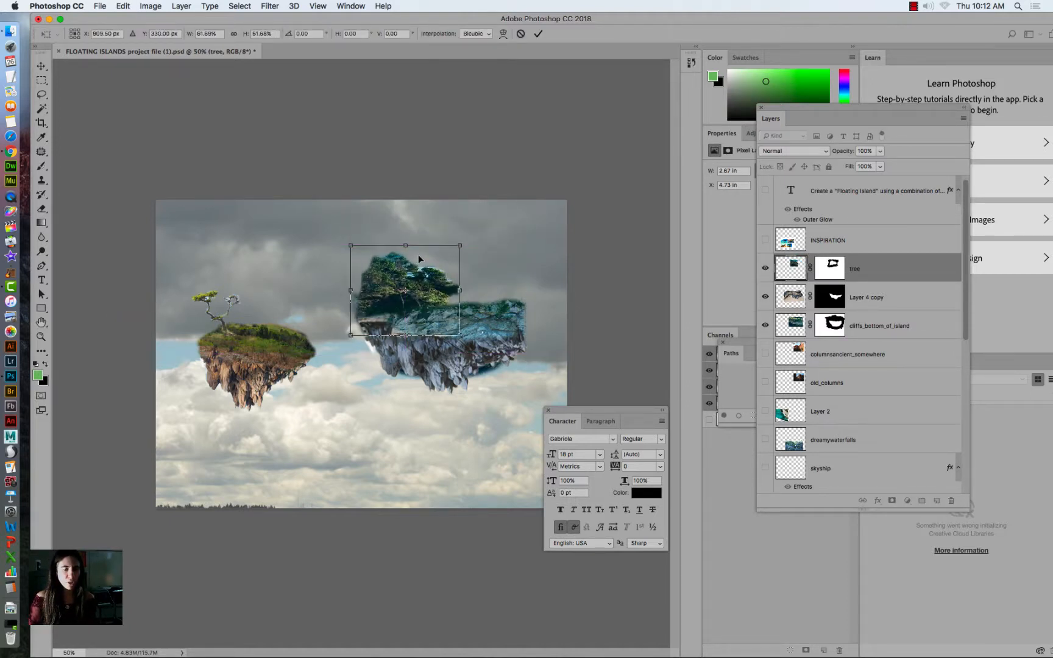
{"action": "key", "text": "Return"}
{"action": "key", "text": "b"}
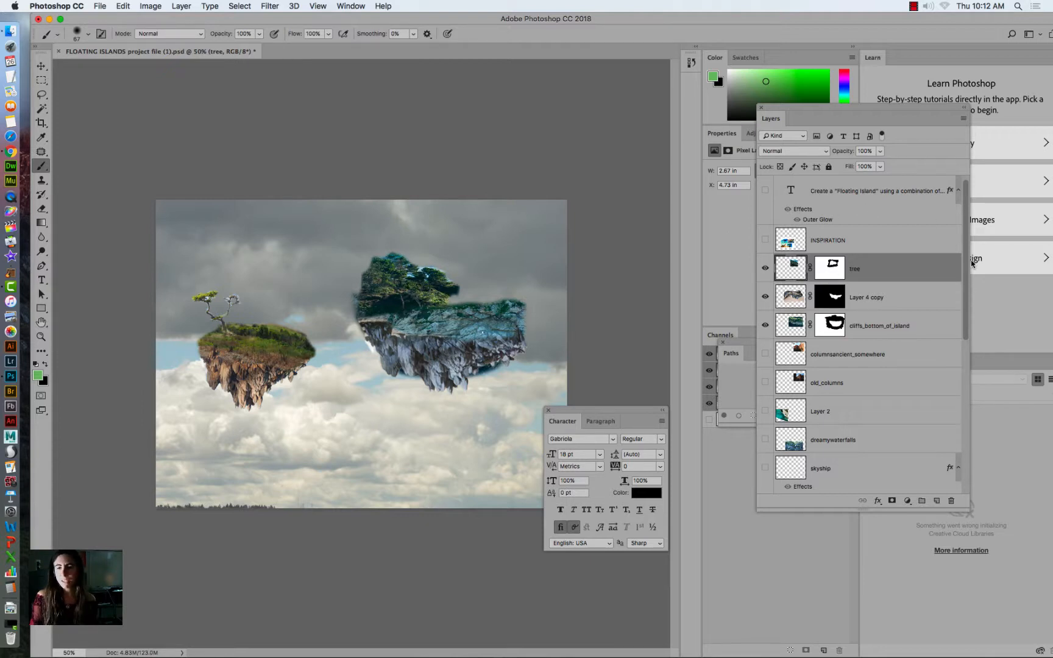
Preview the columnsancient_somewhere photo behind the second island and hide it again.
{"action": "scroll", "coordinate": [896, 284], "scroll_direction": "down", "scroll_amount": 2}
{"action": "left_click", "coordinate": [765, 304]}
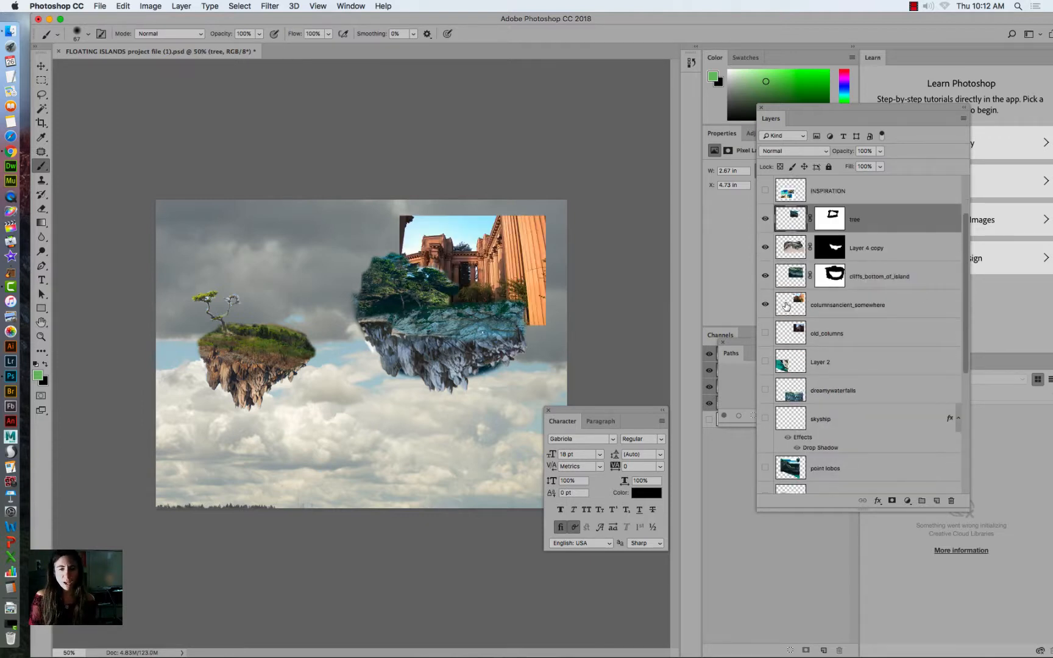
{"action": "left_click", "coordinate": [792, 305]}
{"action": "left_click", "coordinate": [765, 305]}
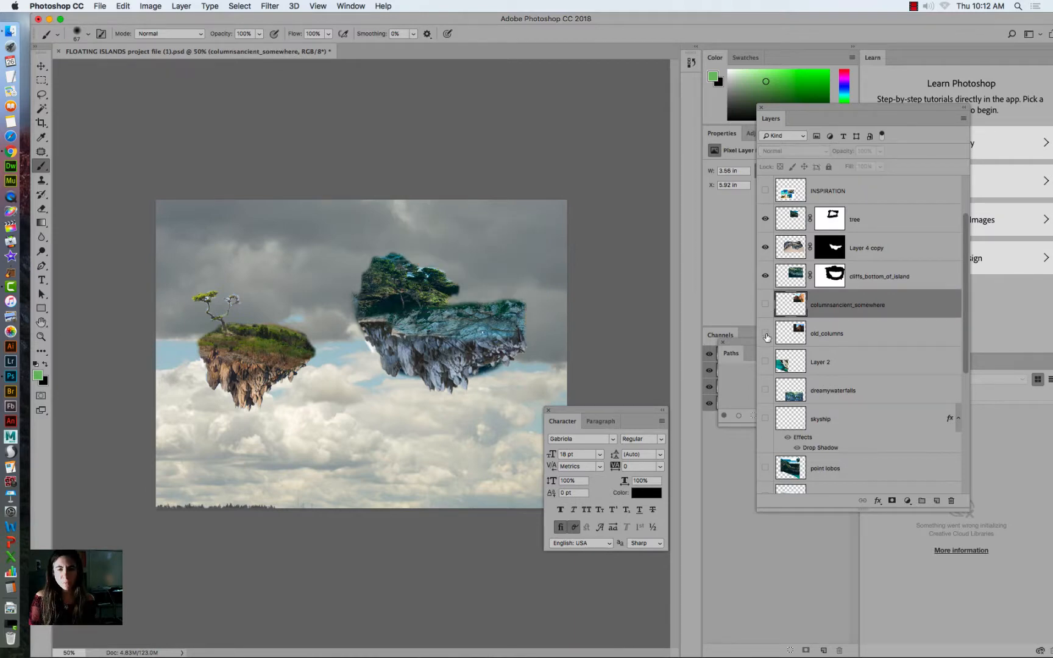
Show the old_columns layer and move its photo behind the second island to about X 5.49 in.
{"action": "left_click", "coordinate": [766, 333]}
{"action": "left_click", "coordinate": [789, 334]}
{"action": "key", "text": "v"}
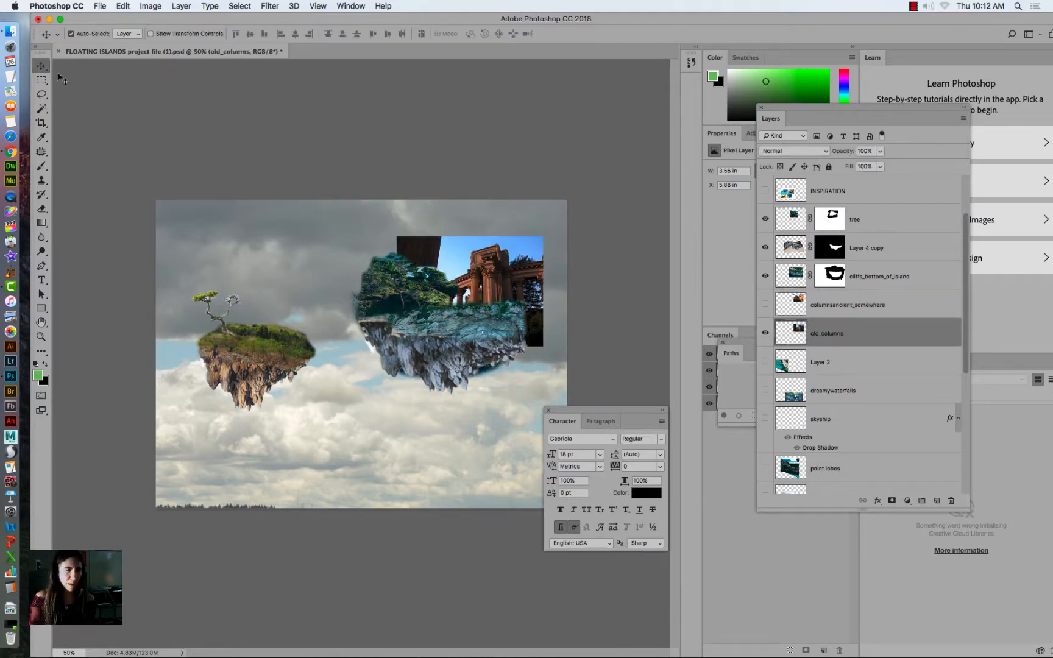
{"action": "left_click_drag", "start_coordinate": [517, 282], "coordinate": [501, 265]}
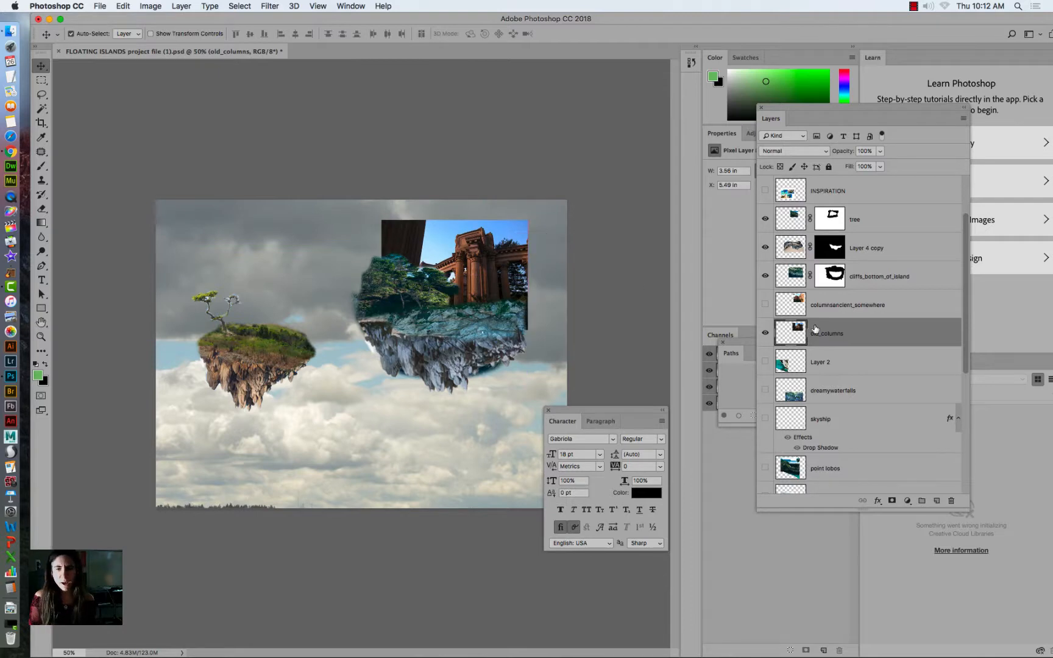
Place the old_columns layer directly below the tree layer and move its photo to about X 6.44 in.
{"action": "left_click_drag", "start_coordinate": [816, 329], "coordinate": [820, 237]}
{"action": "left_click_drag", "start_coordinate": [470, 263], "coordinate": [516, 245]}
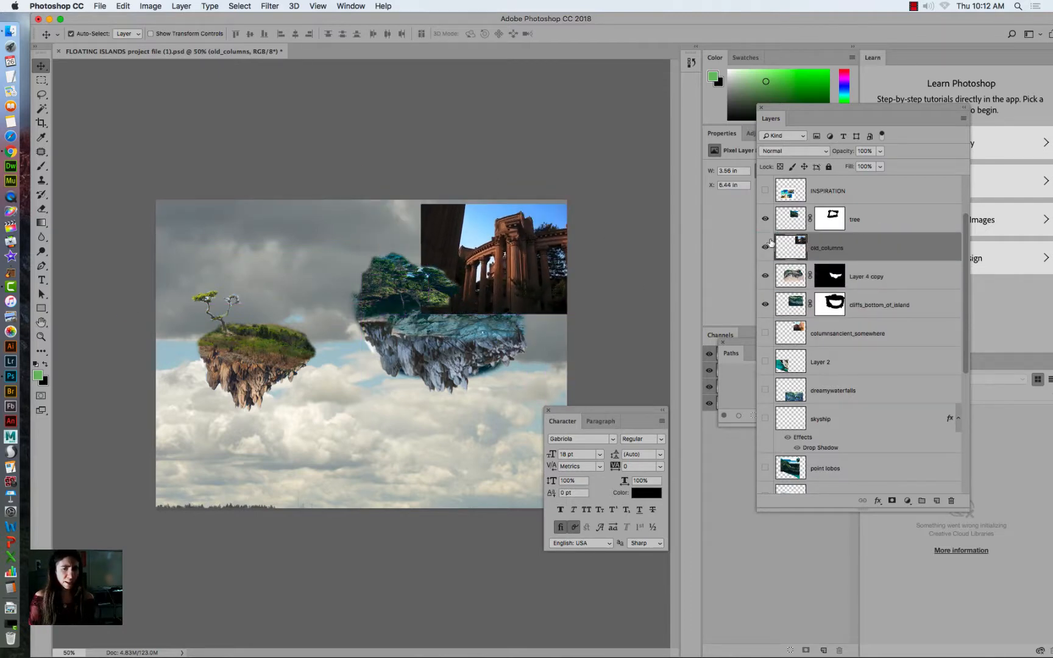
Shift the old_columns photo's hue to -180 and move it about 0.55 in back towards the first island.
{"action": "left_click", "coordinate": [151, 7]}
{"action": "mouse_move", "coordinate": [164, 33]}
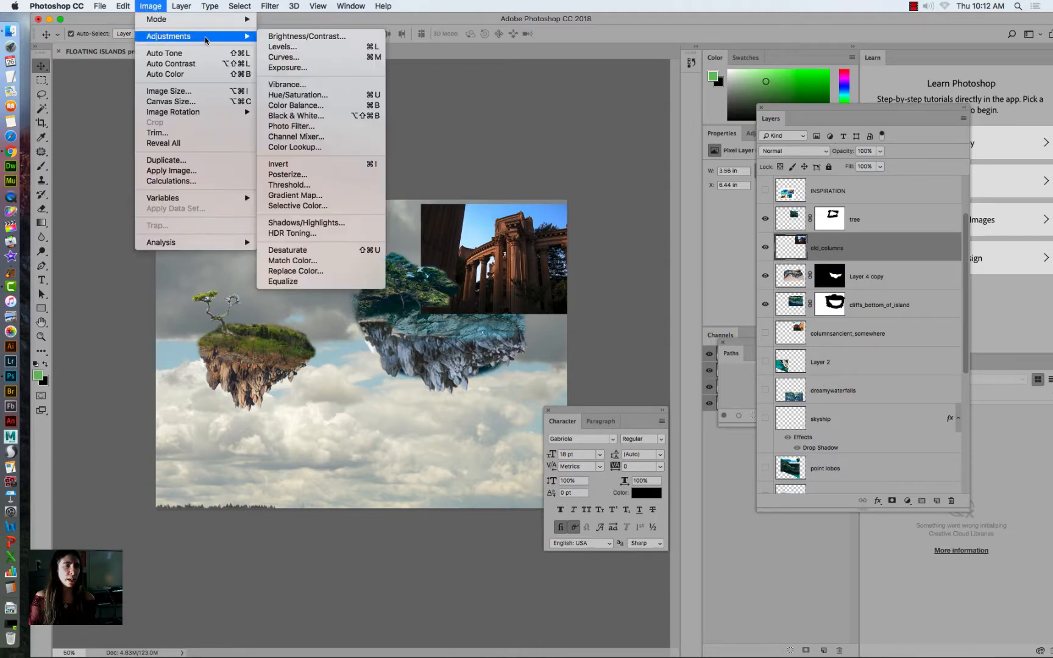
{"action": "left_click", "coordinate": [275, 95]}
{"action": "left_click_drag", "start_coordinate": [718, 313], "coordinate": [657, 320]}
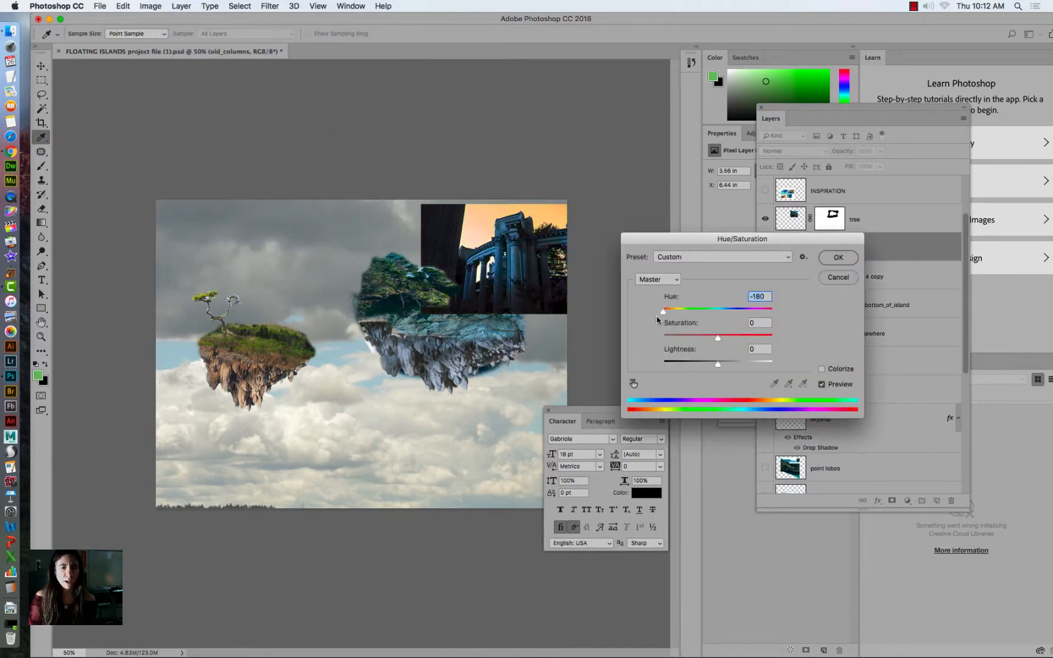
{"action": "left_click", "coordinate": [832, 258]}
{"action": "left_click_drag", "start_coordinate": [516, 259], "coordinate": [494, 262]}
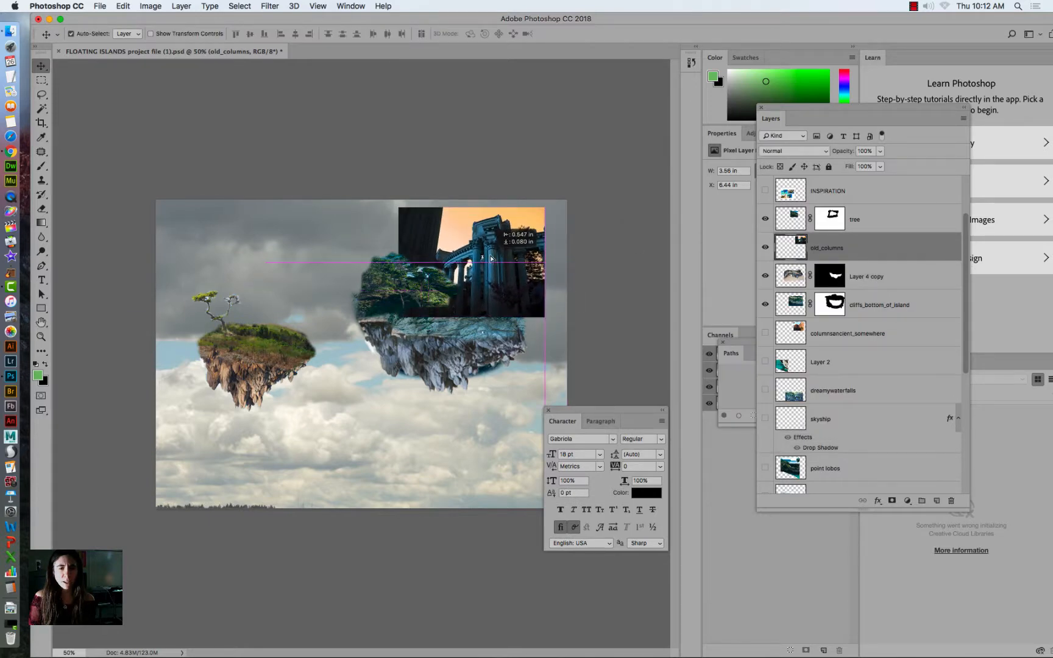
Add a layer mask to old_columns and paint away the sky and surroundings around the columns with a 220 px soft black brush.
{"action": "left_click", "coordinate": [890, 501]}
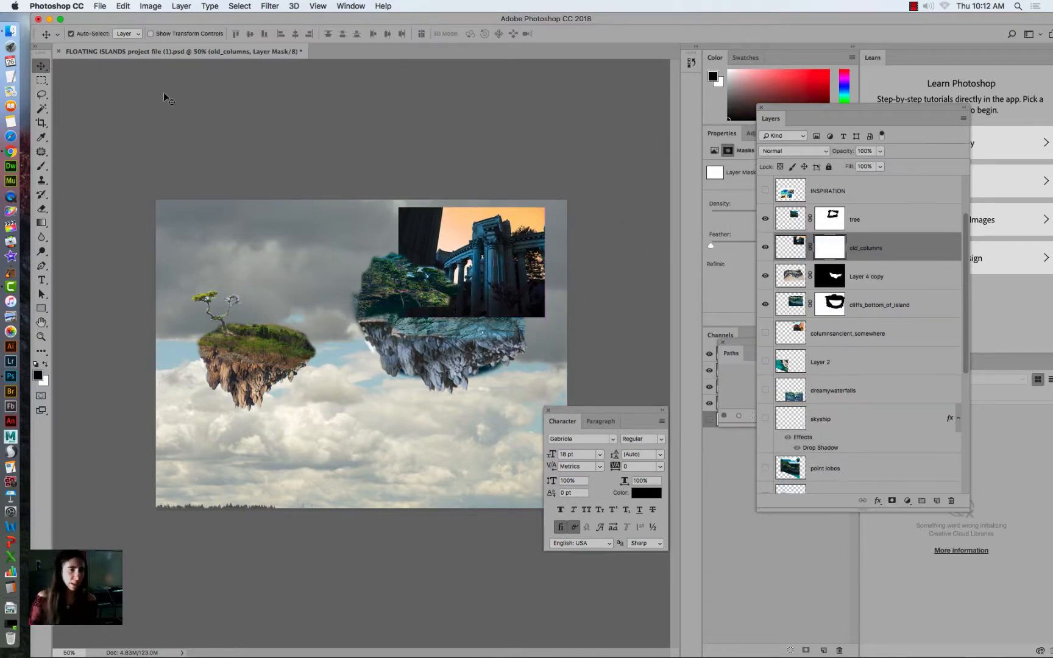
{"action": "left_click", "coordinate": [43, 167]}
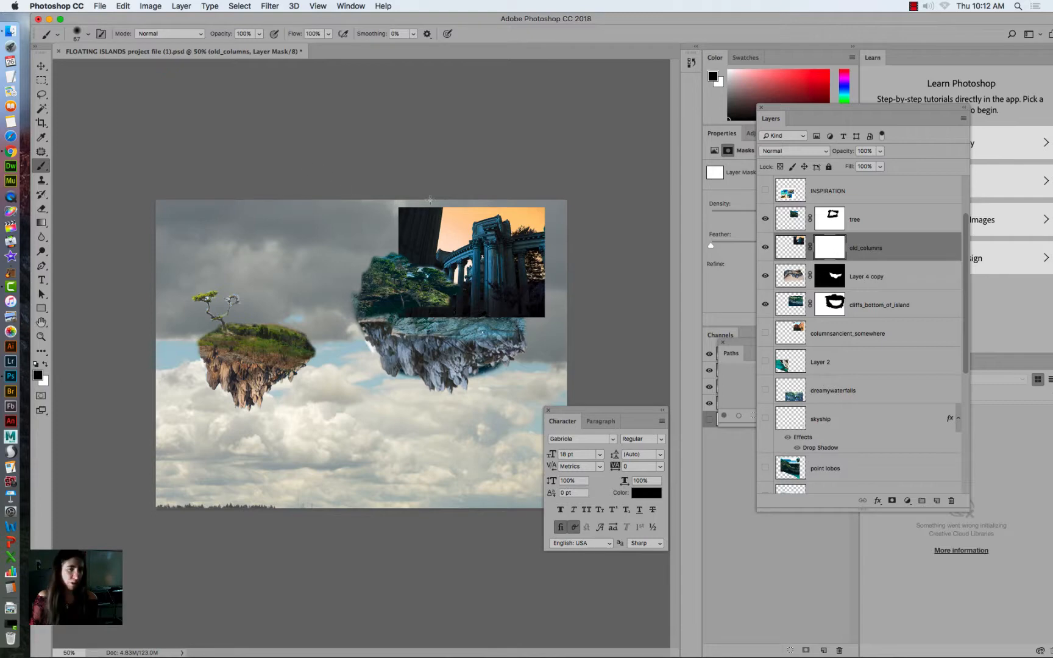
{"action": "left_click", "coordinate": [87, 34]}
{"action": "left_click_drag", "start_coordinate": [117, 70], "coordinate": [144, 72]}
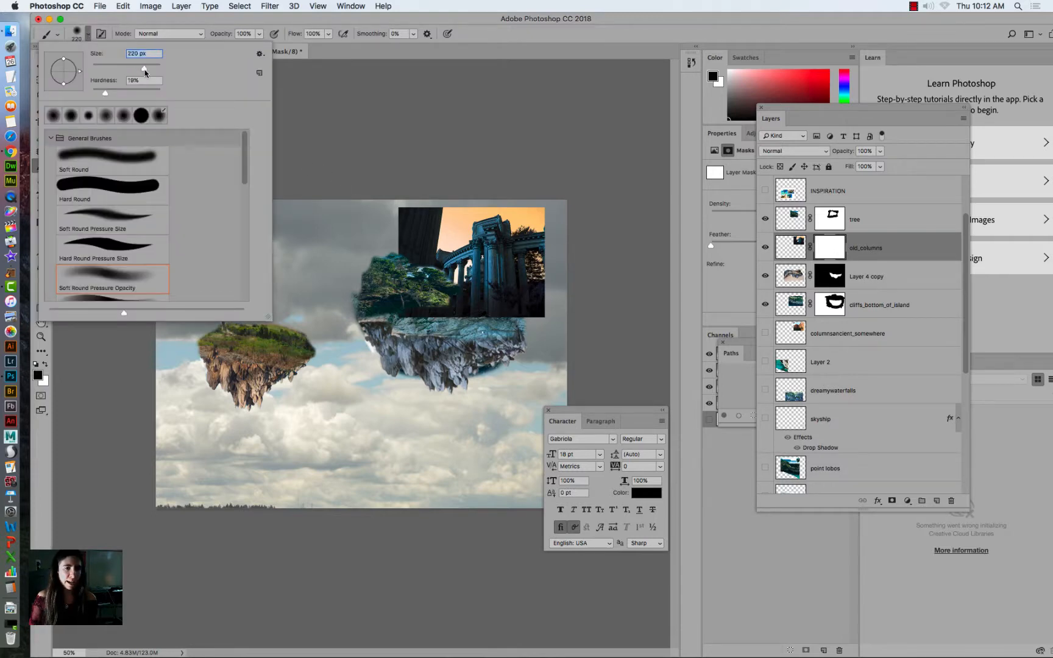
{"action": "mouse_move", "coordinate": [425, 200]}
{"action": "left_mouse_down"}
{"action": "mouse_move", "coordinate": [453, 200]}
{"action": "mouse_move", "coordinate": [400, 291]}
{"action": "mouse_move", "coordinate": [430, 242]}
{"action": "mouse_move", "coordinate": [533, 315]}
{"action": "mouse_move", "coordinate": [537, 198]}
{"action": "mouse_move", "coordinate": [466, 205]}
{"action": "mouse_move", "coordinate": [454, 232]}
{"action": "mouse_move", "coordinate": [463, 211]}
{"action": "mouse_move", "coordinate": [512, 213]}
{"action": "mouse_move", "coordinate": [518, 231]}
{"action": "mouse_move", "coordinate": [539, 234]}
{"action": "mouse_move", "coordinate": [463, 298]}
{"action": "mouse_move", "coordinate": [467, 274]}
{"action": "left_mouse_up"}
{"action": "left_click", "coordinate": [41, 67]}
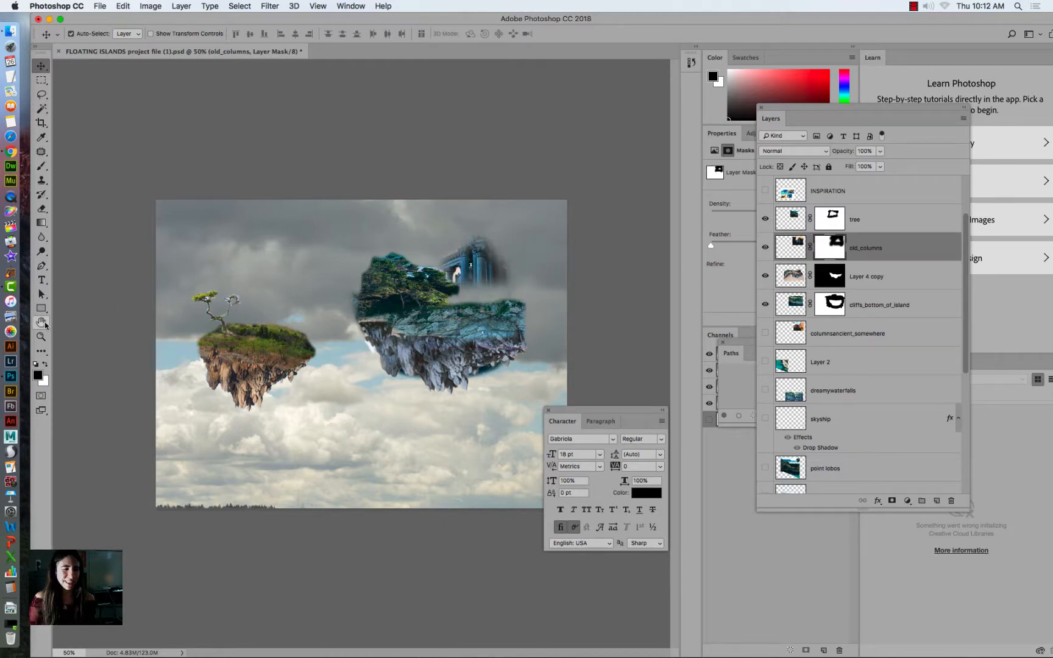
Restore the columns and their base on the old_columns mask with a 95 px soft white brush.
{"action": "left_click", "coordinate": [46, 363]}
{"action": "left_click", "coordinate": [41, 166]}
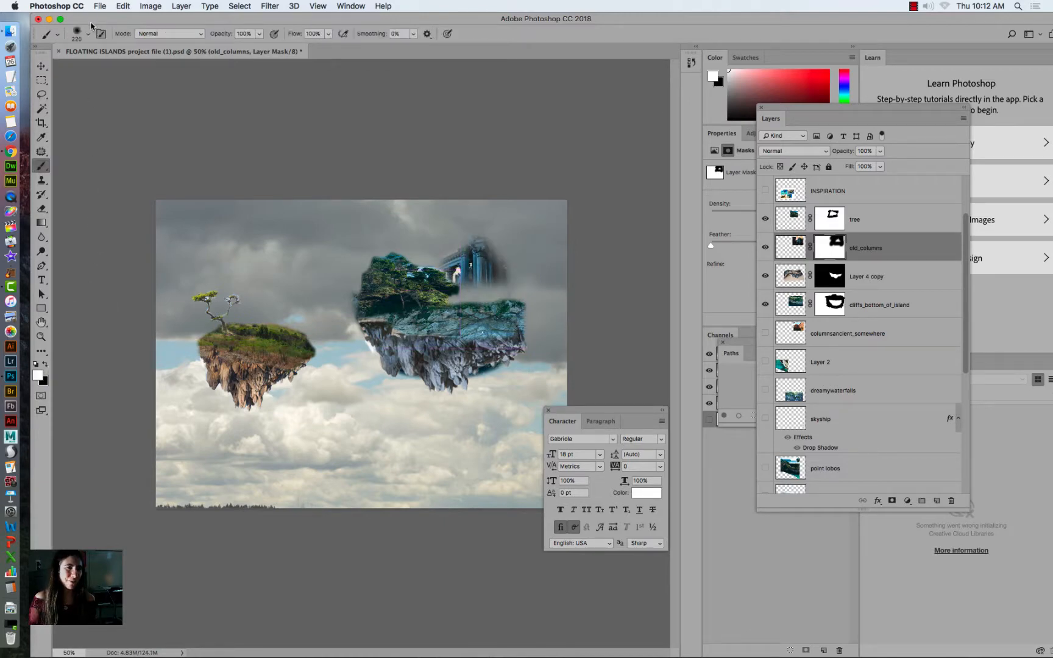
{"action": "left_click", "coordinate": [90, 34]}
{"action": "left_click_drag", "start_coordinate": [143, 68], "coordinate": [124, 69]}
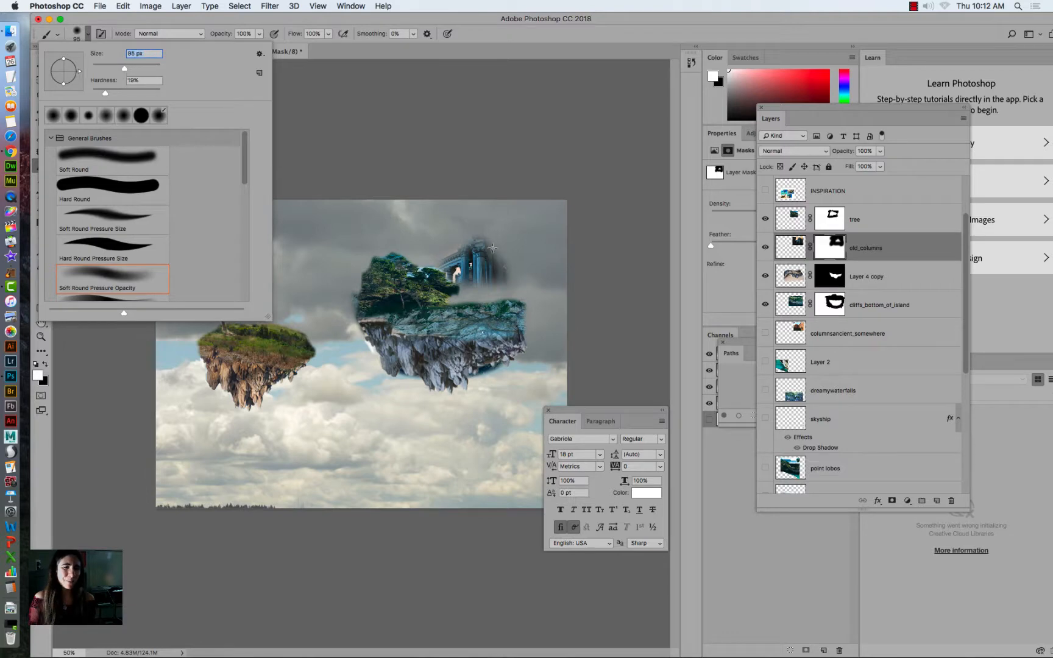
{"action": "mouse_move", "coordinate": [491, 249]}
{"action": "left_mouse_down"}
{"action": "mouse_move", "coordinate": [451, 251]}
{"action": "mouse_move", "coordinate": [493, 284]}
{"action": "mouse_move", "coordinate": [456, 301]}
{"action": "mouse_move", "coordinate": [509, 302]}
{"action": "mouse_move", "coordinate": [489, 239]}
{"action": "mouse_move", "coordinate": [431, 290]}
{"action": "mouse_move", "coordinate": [455, 299]}
{"action": "mouse_move", "coordinate": [442, 313]}
{"action": "mouse_move", "coordinate": [470, 305]}
{"action": "mouse_move", "coordinate": [479, 317]}
{"action": "mouse_move", "coordinate": [496, 300]}
{"action": "left_mouse_up"}
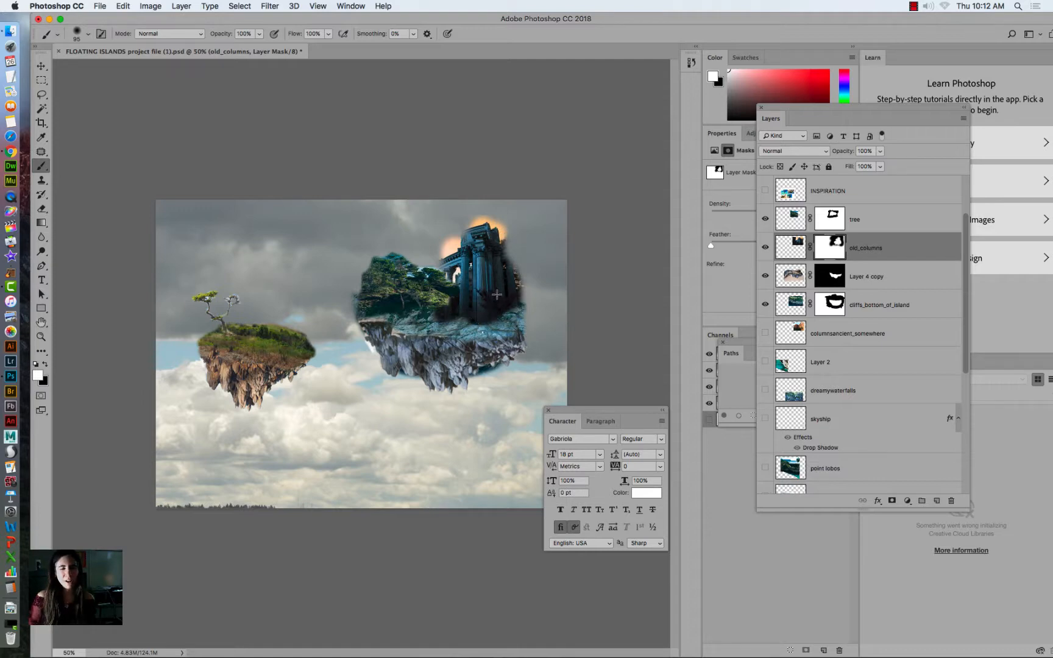
{"action": "key", "text": "v"}
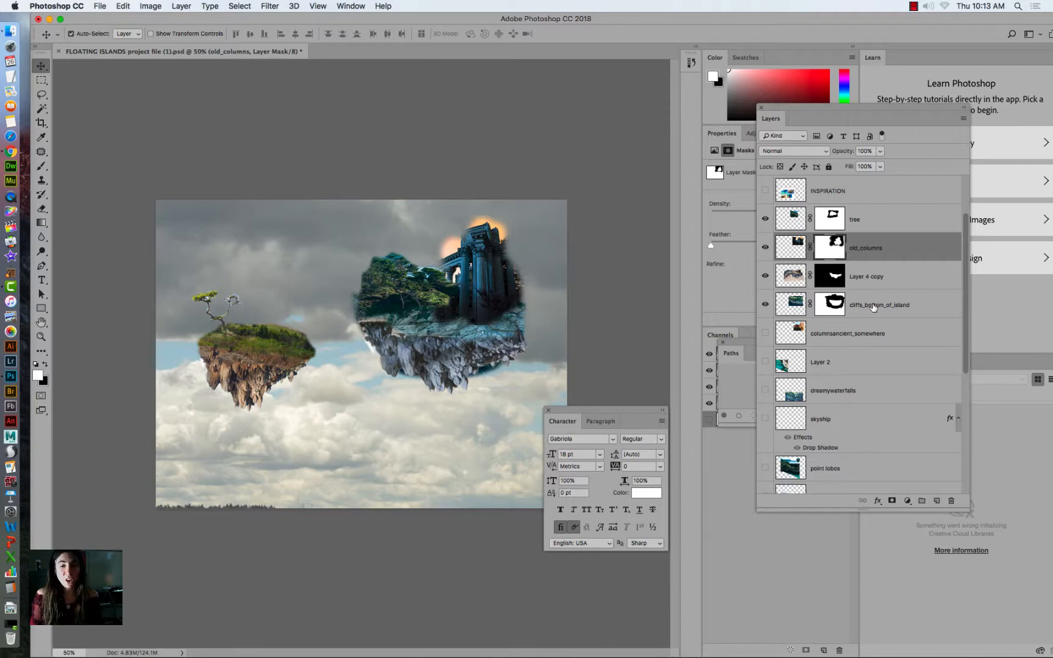
Group the cliffs_bottom_of_island, Layer 4 copy, old_columns and second island's tree layers together.
{"action": "left_click", "coordinate": [874, 306]}
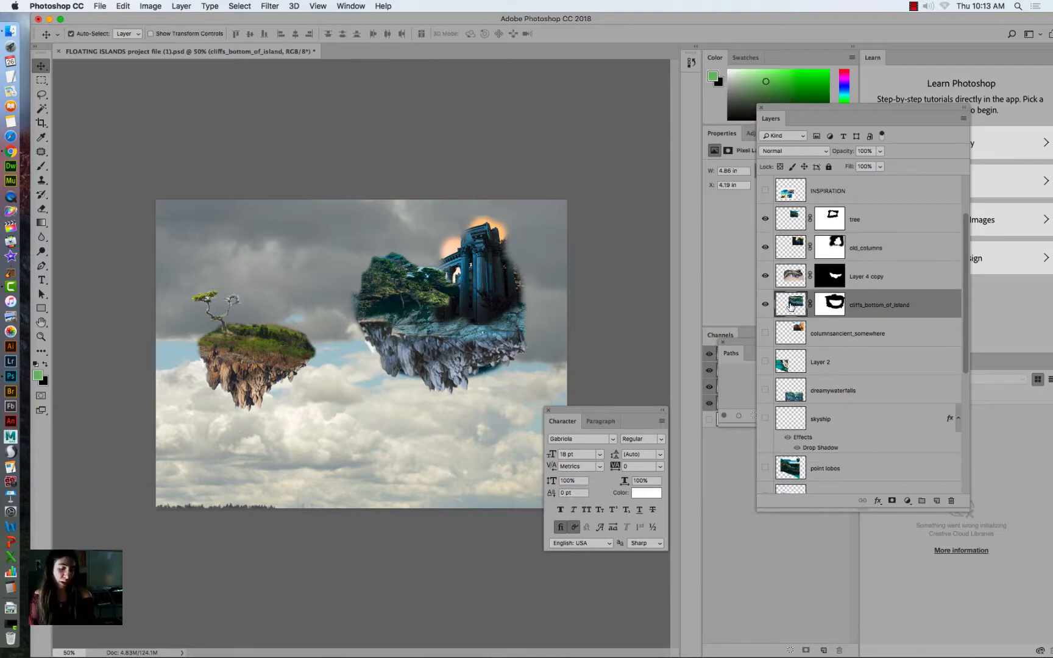
{"action": "left_click", "coordinate": [863, 277], "text": "shift"}
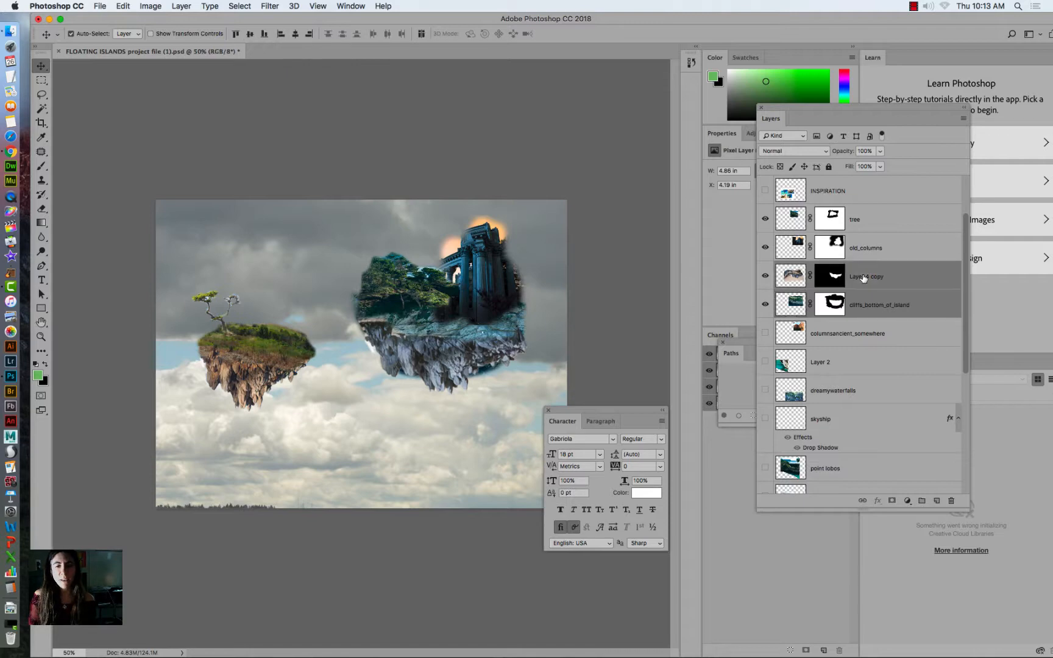
{"action": "left_click", "coordinate": [867, 251], "text": "shift"}
{"action": "left_click", "coordinate": [863, 219], "text": "shift"}
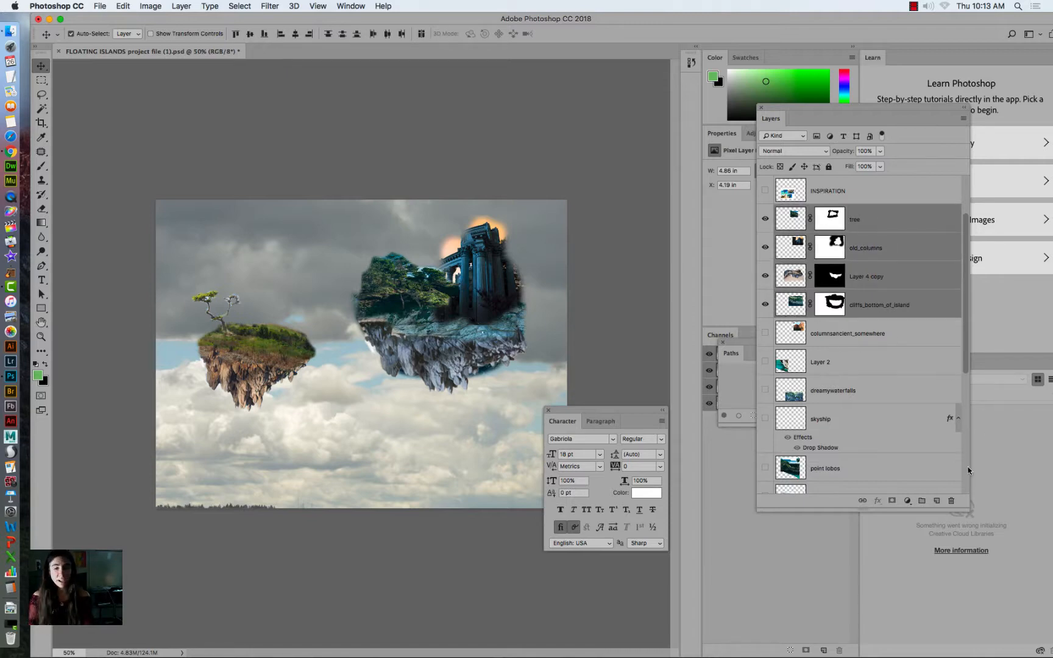
{"action": "left_click", "coordinate": [921, 502]}
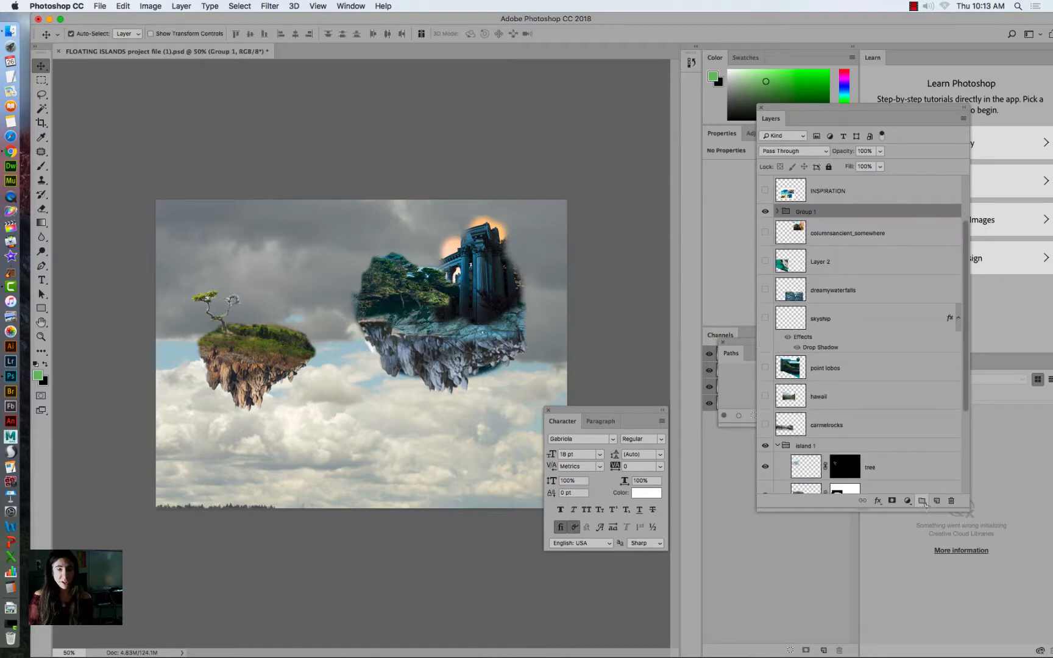
Rename the new layer group as isalnd2 and place it directly above the island 1 group.
{"action": "double_click", "coordinate": [803, 212]}
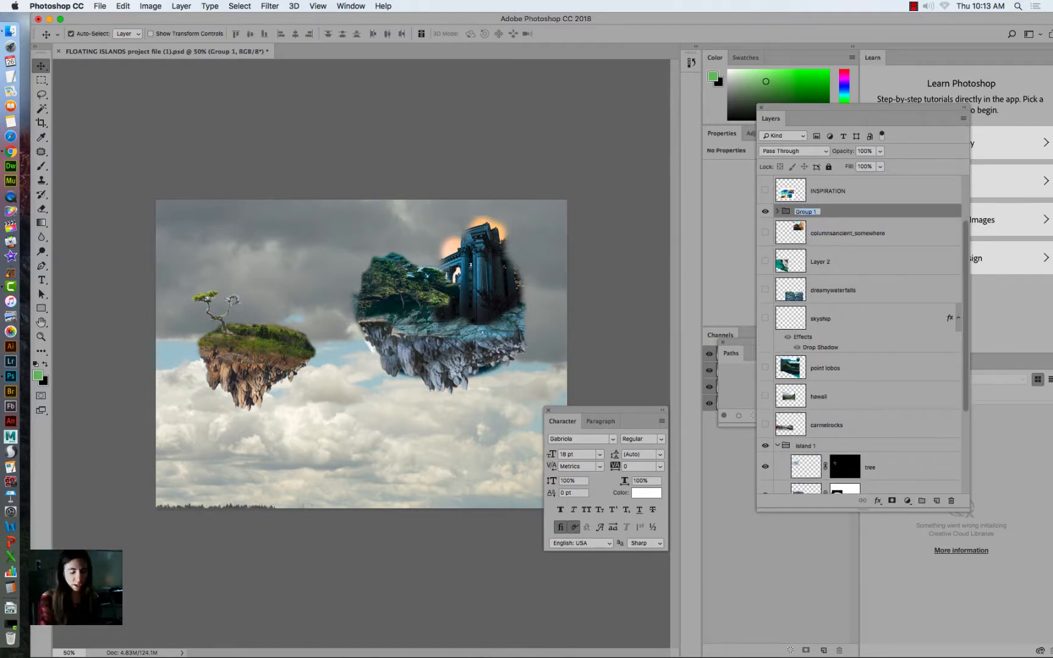
{"action": "type", "text": "isalnd2"}
{"action": "key", "text": "Return"}
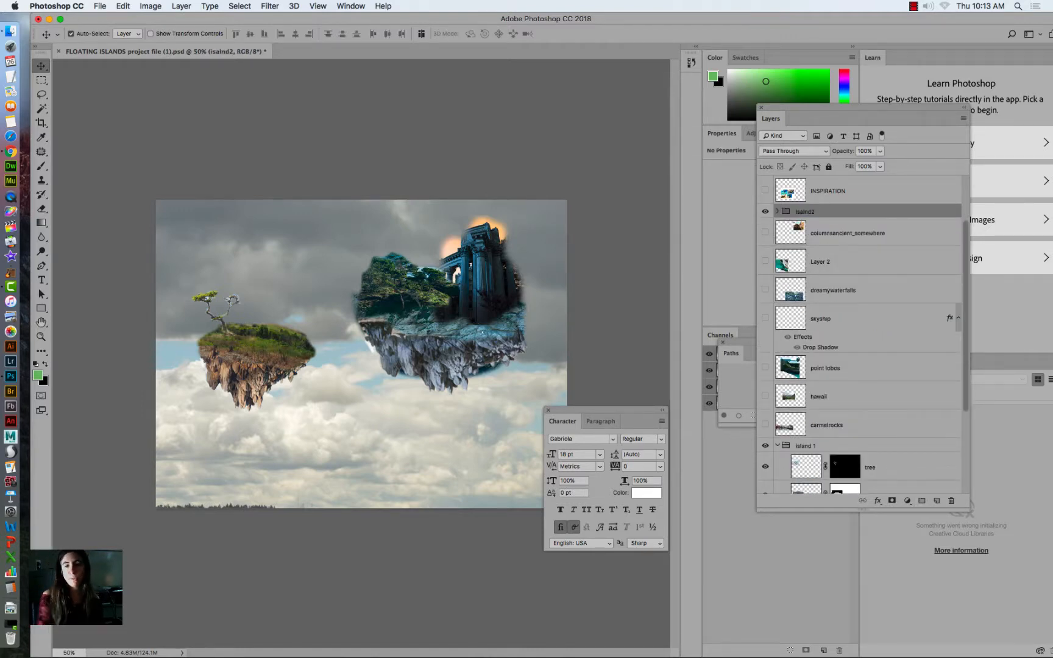
{"action": "left_click_drag", "start_coordinate": [810, 212], "coordinate": [832, 436]}
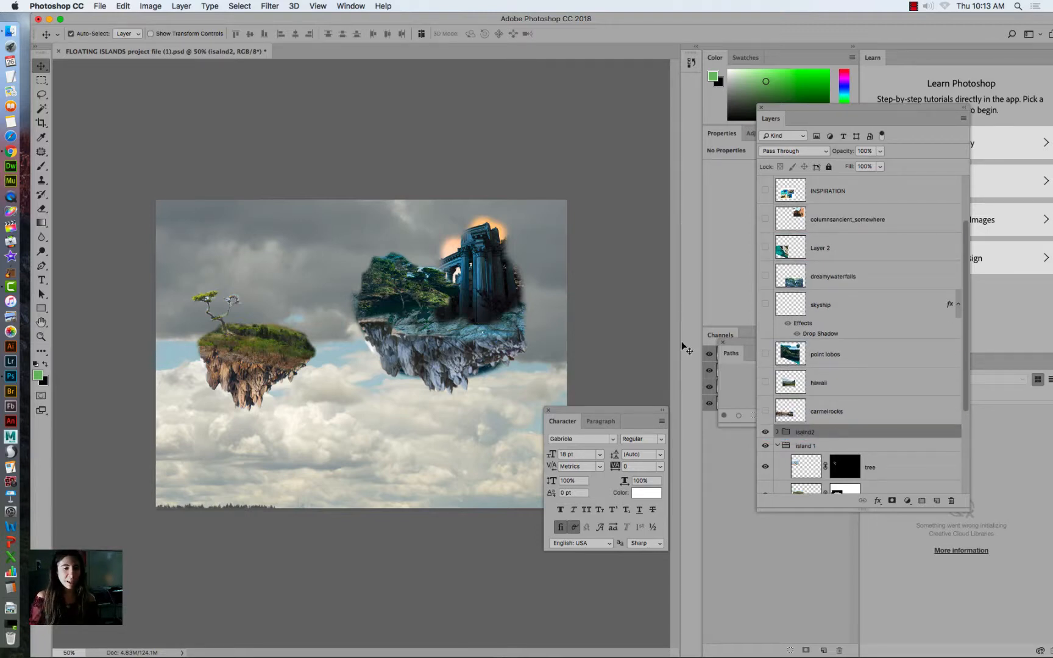
Try to move the isalnd2 group as a whole by its columns on the canvas, and undo the move.
{"action": "left_click", "coordinate": [478, 279]}
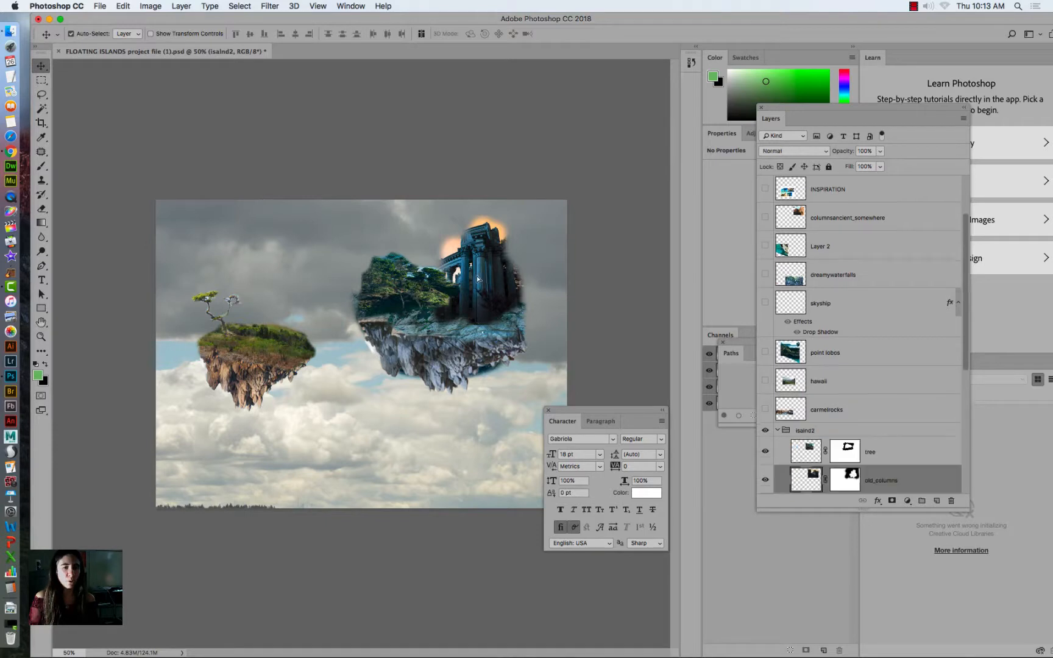
{"action": "left_click_drag", "start_coordinate": [478, 279], "coordinate": [465, 313]}
{"action": "key", "text": "super+z"}
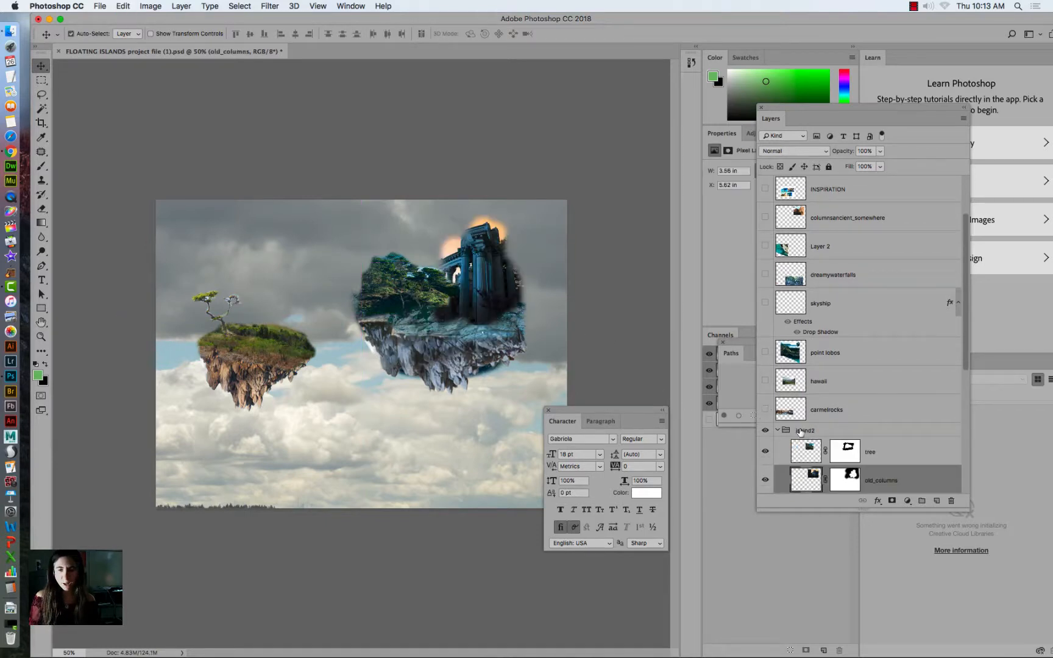
{"action": "left_click", "coordinate": [797, 430]}
{"action": "left_click_drag", "start_coordinate": [968, 287], "coordinate": [968, 326]}
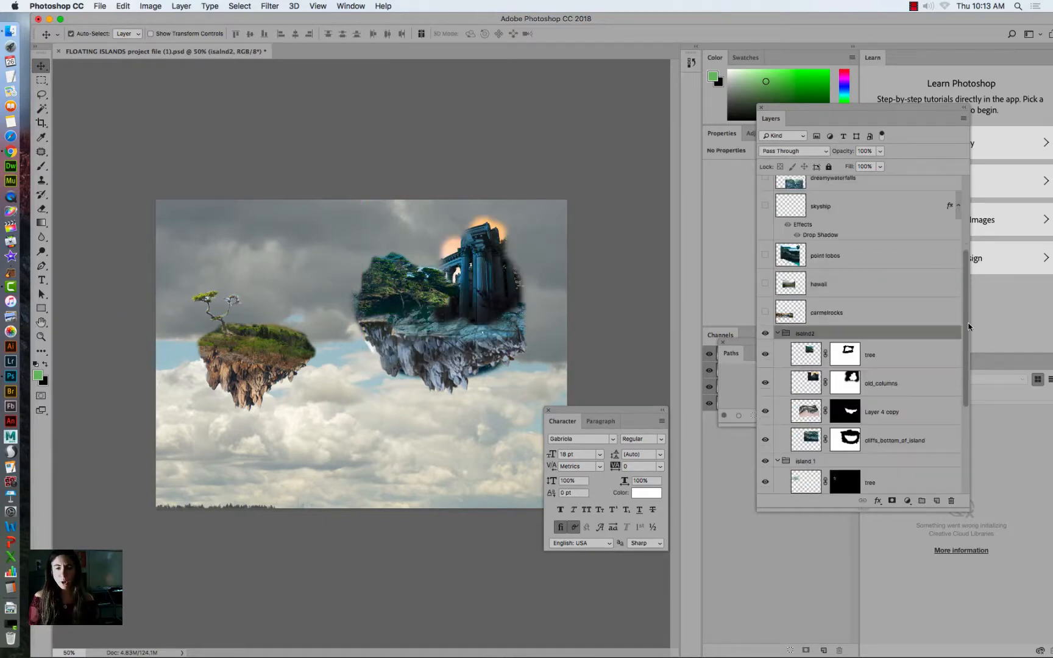
{"action": "left_click", "coordinate": [780, 333]}
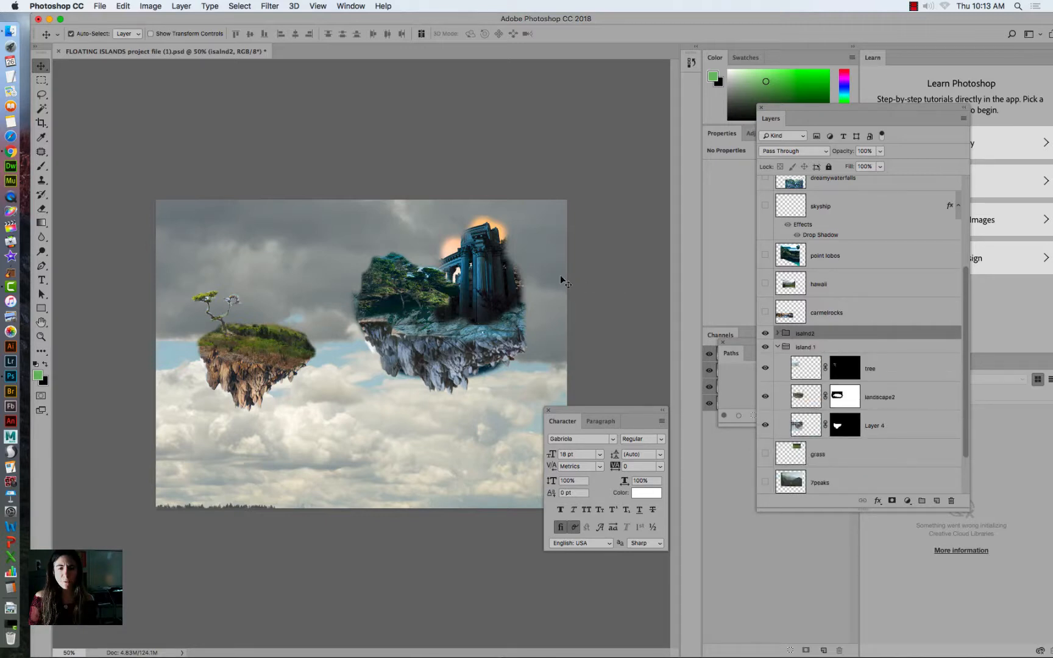
{"action": "mouse_move", "coordinate": [472, 286]}
{"action": "left_mouse_down"}
{"action": "mouse_move", "coordinate": [448, 304]}
{"action": "mouse_move", "coordinate": [487, 279]}
{"action": "left_mouse_up"}
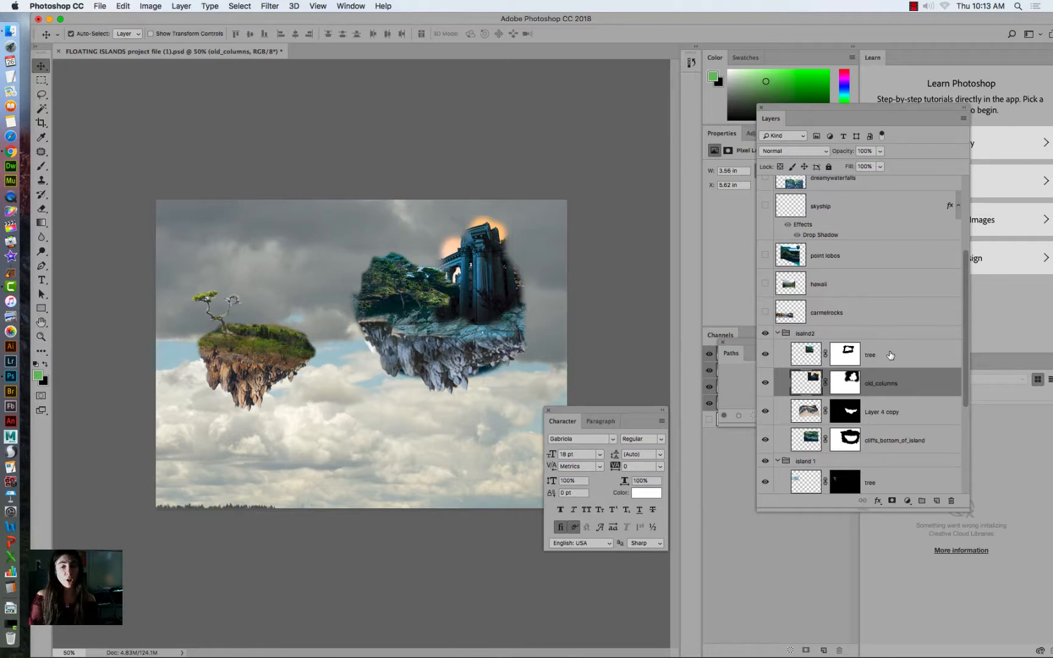
Link the tree, old_columns, Layer 4 copy and cliffs_bottom_of_island layers in isalnd2 and test moving the island as one piece.
{"action": "left_click", "coordinate": [889, 355]}
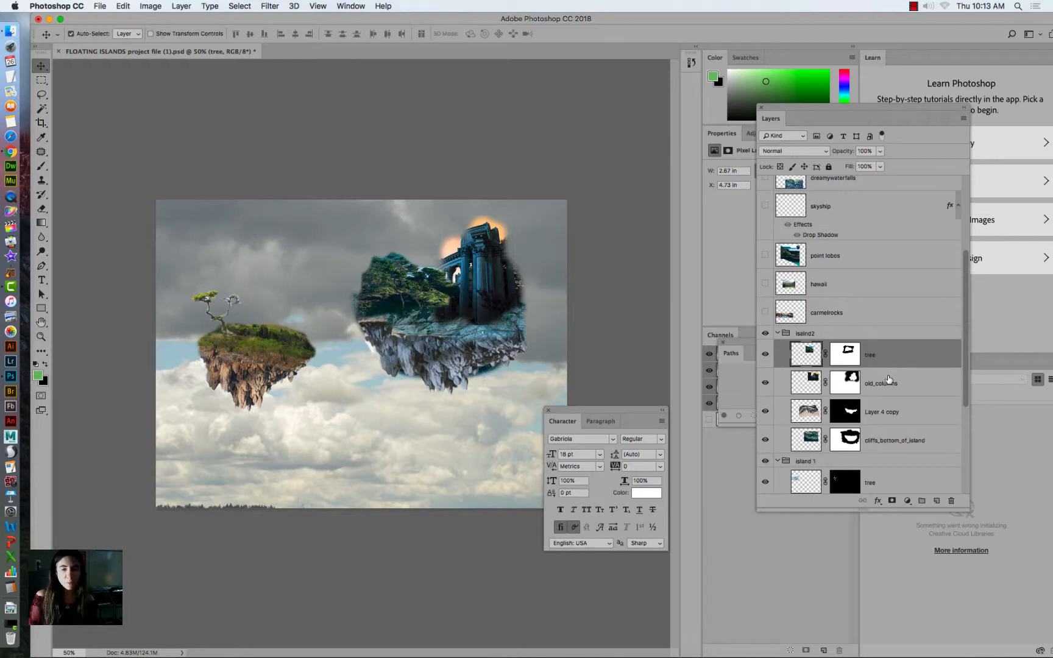
{"action": "left_click", "coordinate": [887, 383], "text": "shift"}
{"action": "left_click", "coordinate": [893, 413], "text": "shift"}
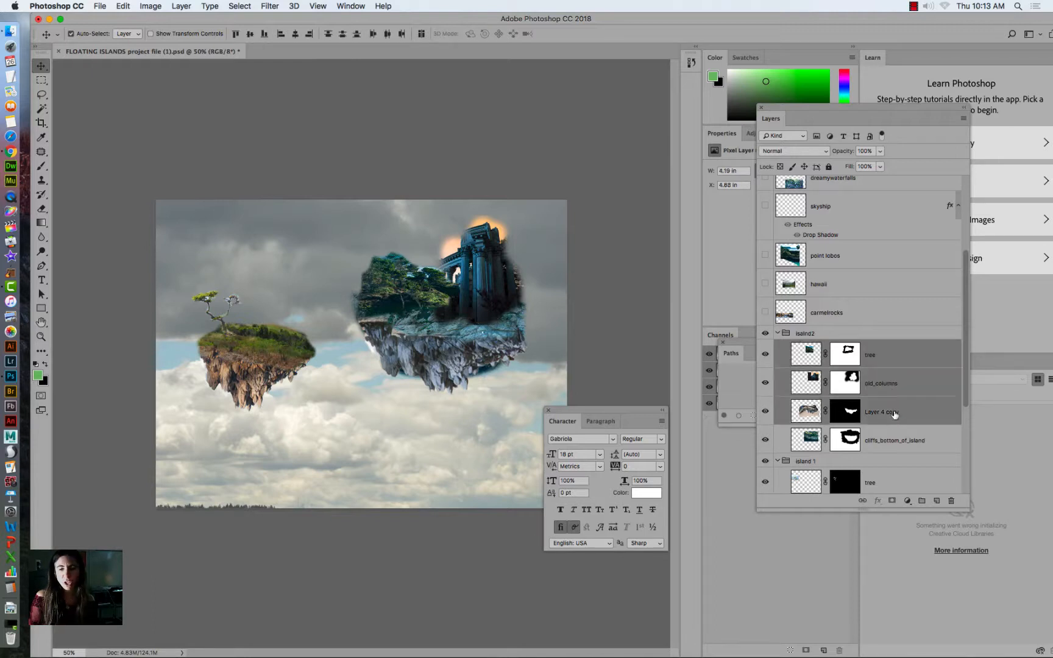
{"action": "left_click", "coordinate": [894, 440], "text": "shift"}
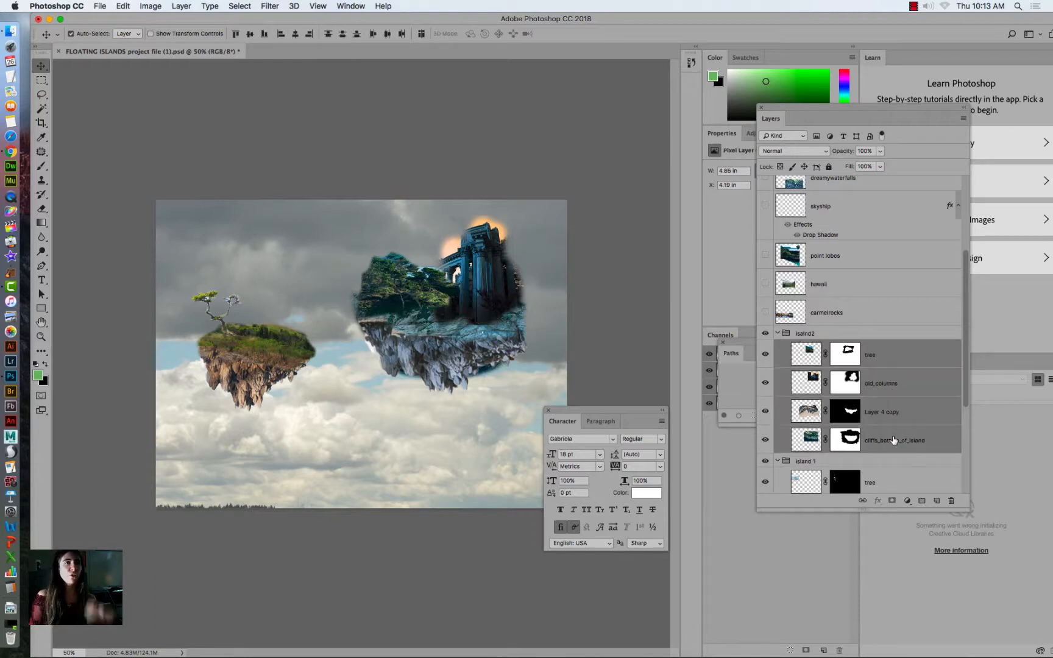
{"action": "left_click", "coordinate": [862, 502]}
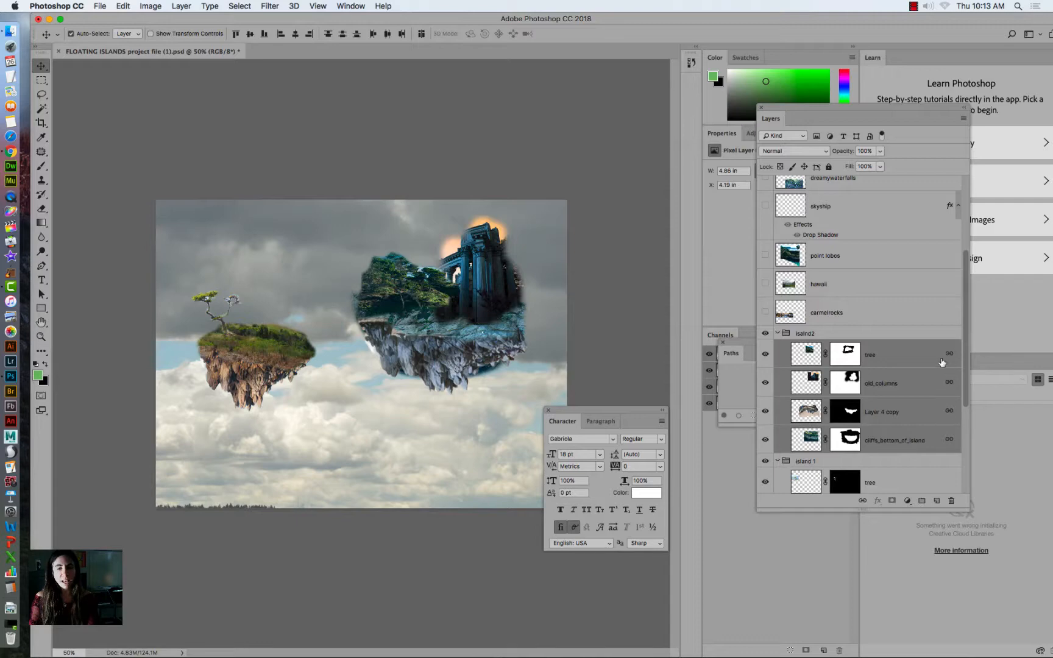
{"action": "mouse_move", "coordinate": [500, 329]}
{"action": "left_mouse_down"}
{"action": "mouse_move", "coordinate": [451, 329]}
{"action": "mouse_move", "coordinate": [442, 436]}
{"action": "mouse_move", "coordinate": [454, 329]}
{"action": "mouse_move", "coordinate": [475, 353]}
{"action": "mouse_move", "coordinate": [470, 333]}
{"action": "mouse_move", "coordinate": [485, 334]}
{"action": "left_mouse_up"}
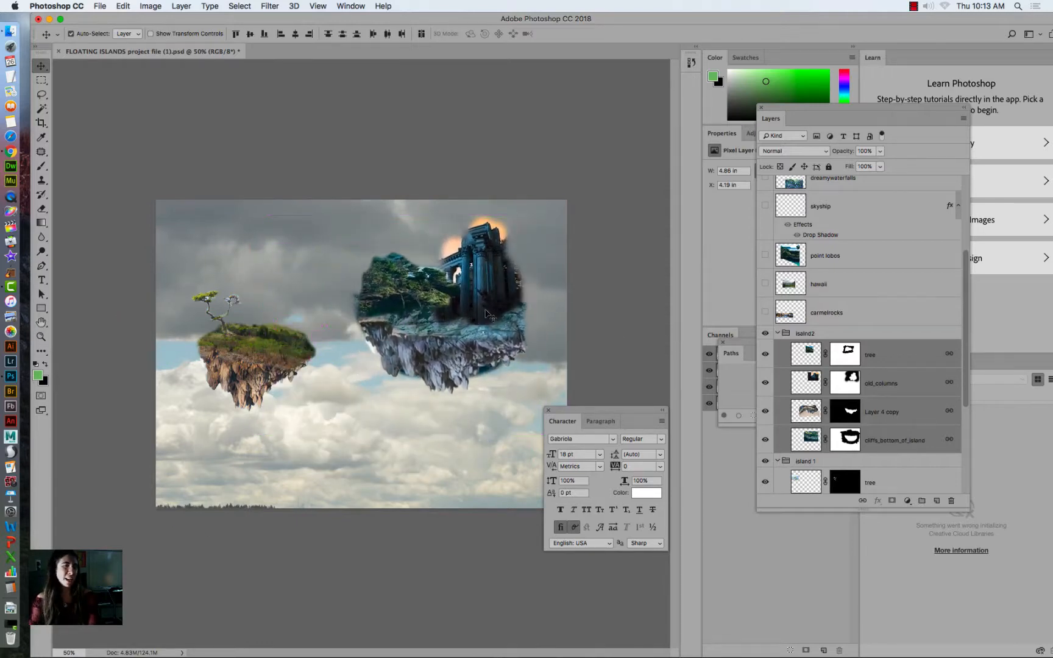
Paint away the orange sky around the top and side of the columns on the old_columns mask with a 35 px black brush.
{"action": "left_click", "coordinate": [845, 383]}
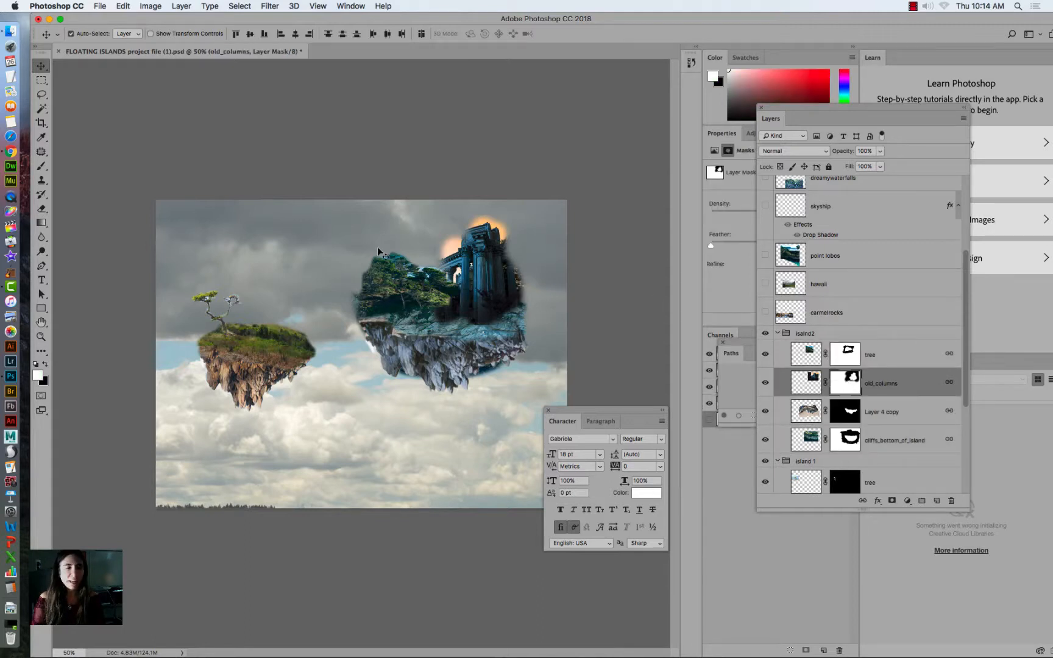
{"action": "left_click", "coordinate": [41, 166]}
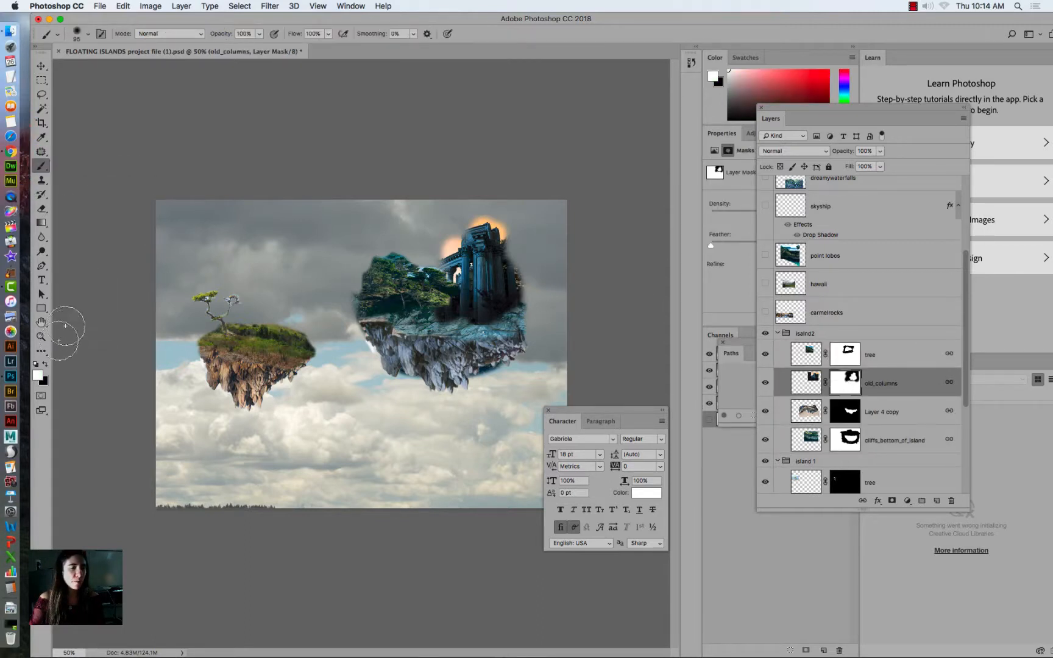
{"action": "left_click", "coordinate": [45, 364]}
{"action": "left_click", "coordinate": [88, 33]}
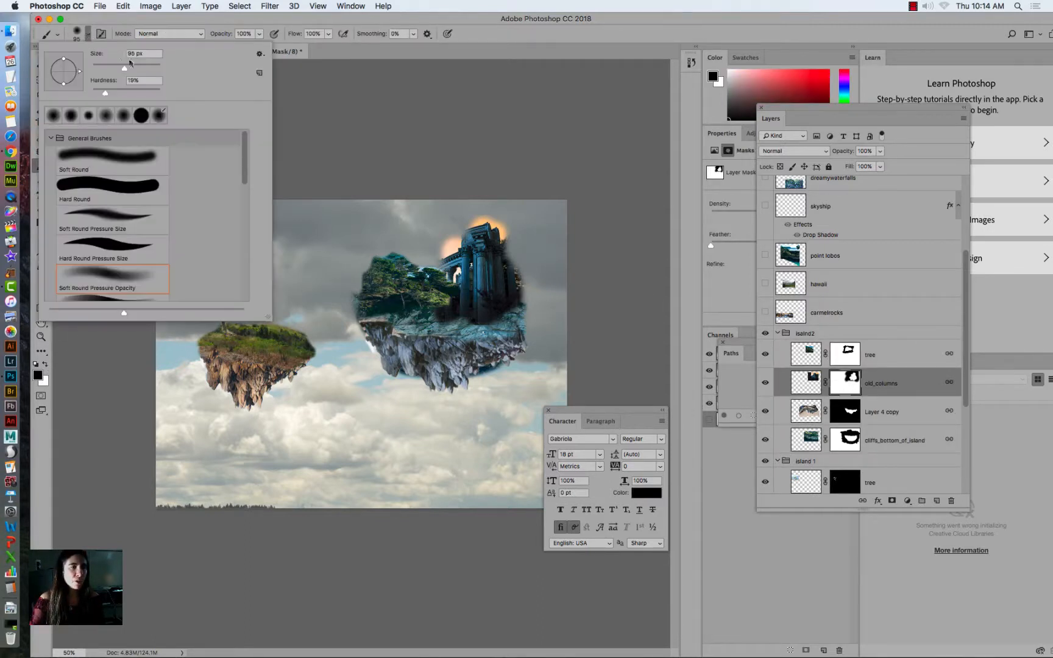
{"action": "left_click_drag", "start_coordinate": [120, 68], "coordinate": [121, 68]}
{"action": "left_click_drag", "start_coordinate": [470, 219], "coordinate": [476, 216]}
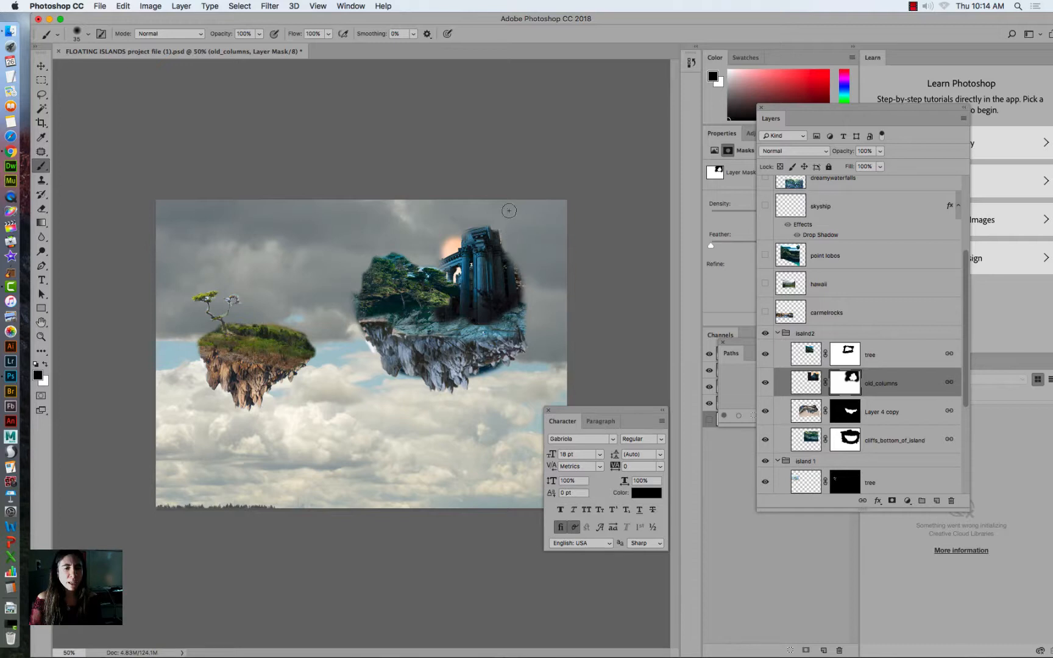
{"action": "mouse_move", "coordinate": [456, 239]}
{"action": "left_mouse_down"}
{"action": "mouse_move", "coordinate": [435, 260]}
{"action": "mouse_move", "coordinate": [449, 240]}
{"action": "left_mouse_up"}
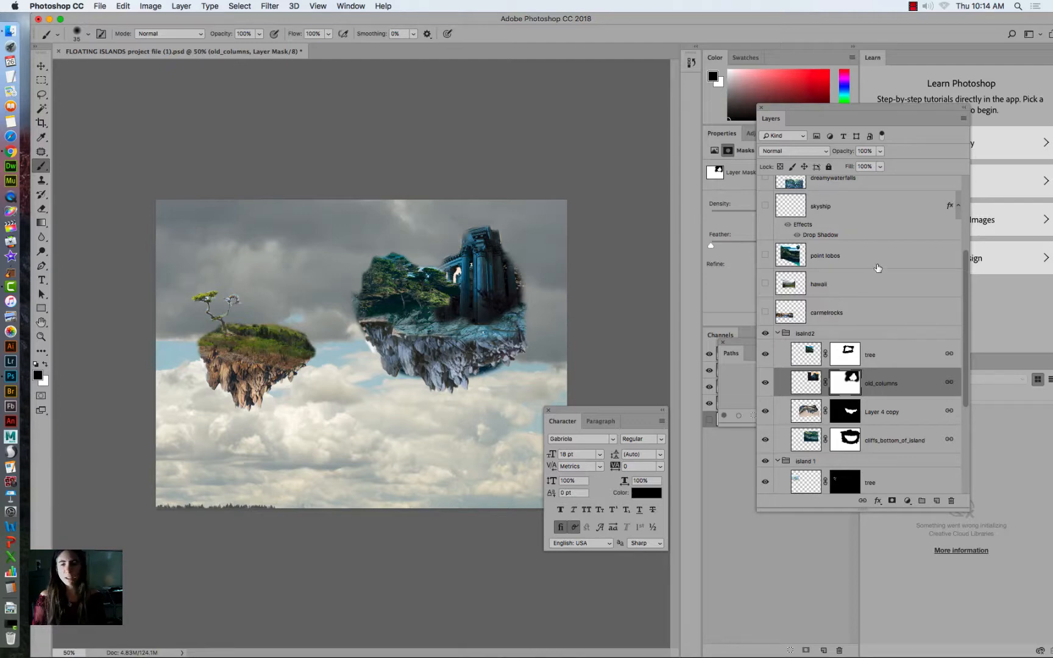
{"action": "scroll", "coordinate": [966, 317], "scroll_direction": "down", "scroll_amount": 3}
{"action": "scroll", "coordinate": [917, 417], "scroll_direction": "down", "scroll_amount": 5}
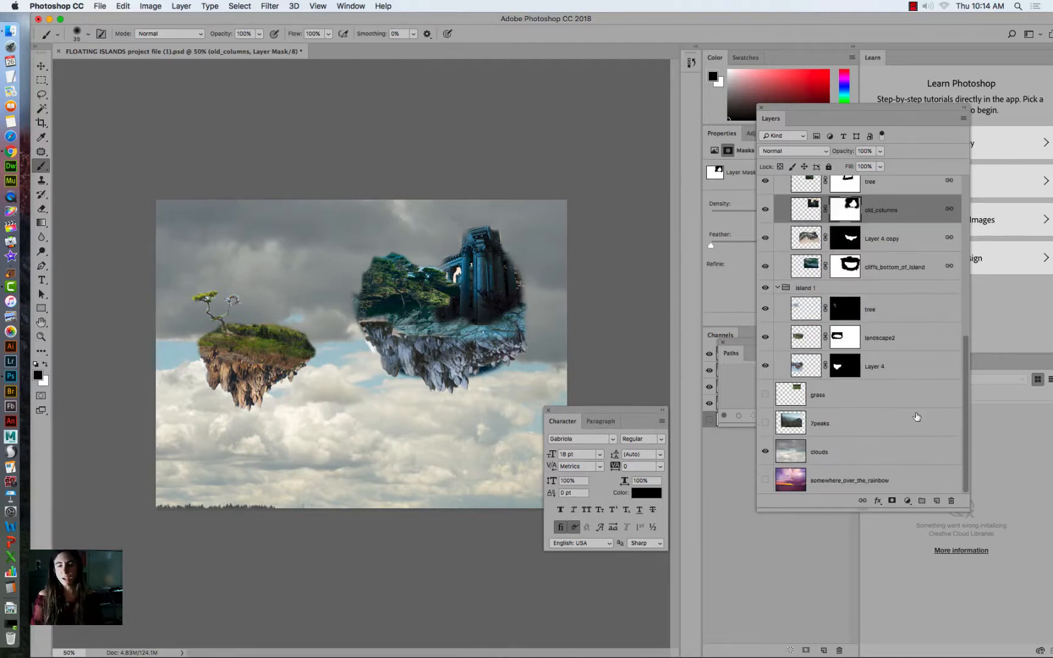
Hide the clouds layer and show the somewhere_over_the_rainbow sunset layer as the background.
{"action": "left_click", "coordinate": [798, 448]}
{"action": "left_click", "coordinate": [765, 452]}
{"action": "left_click", "coordinate": [764, 481]}
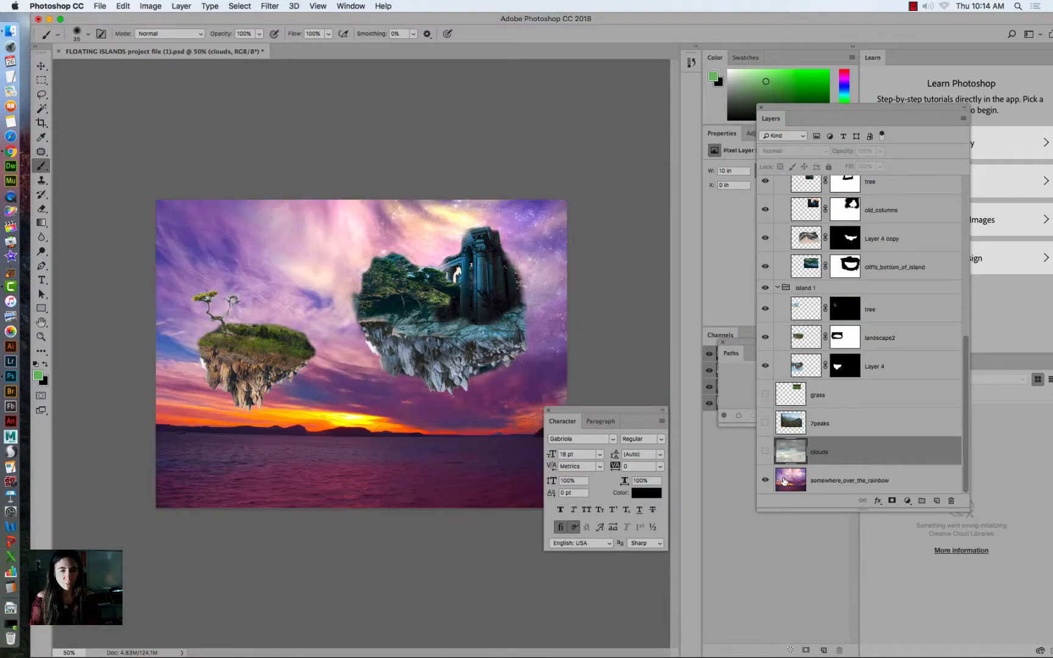
{"action": "left_click", "coordinate": [787, 480]}
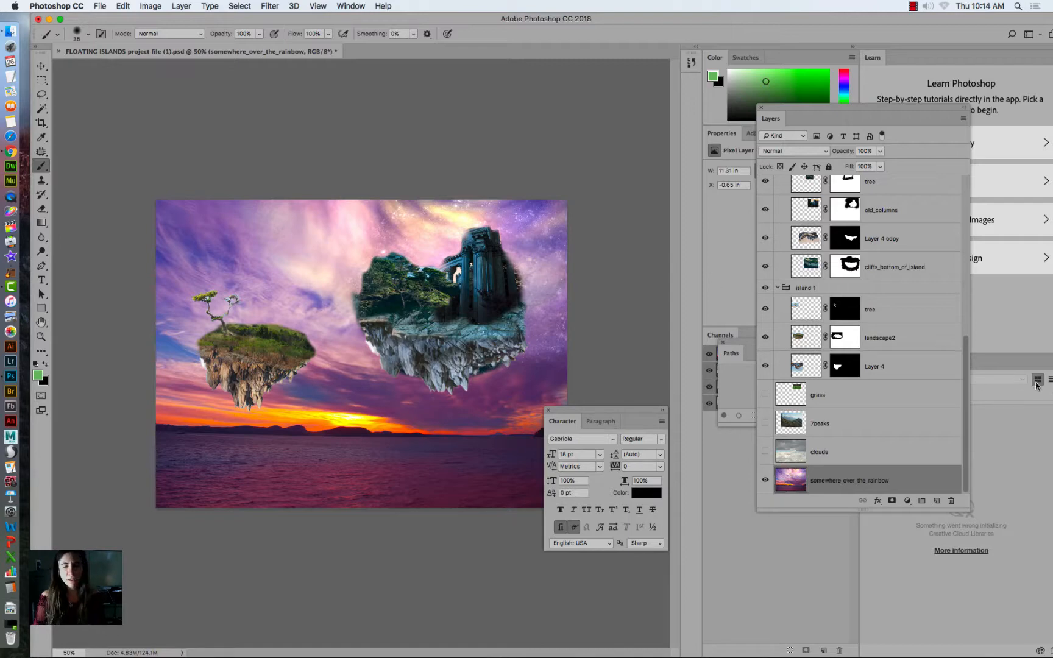
Show the clouds layer again over the sunset layer and compare the background with the clouds hidden and shown.
{"action": "scroll", "coordinate": [947, 274], "scroll_direction": "up", "scroll_amount": 5}
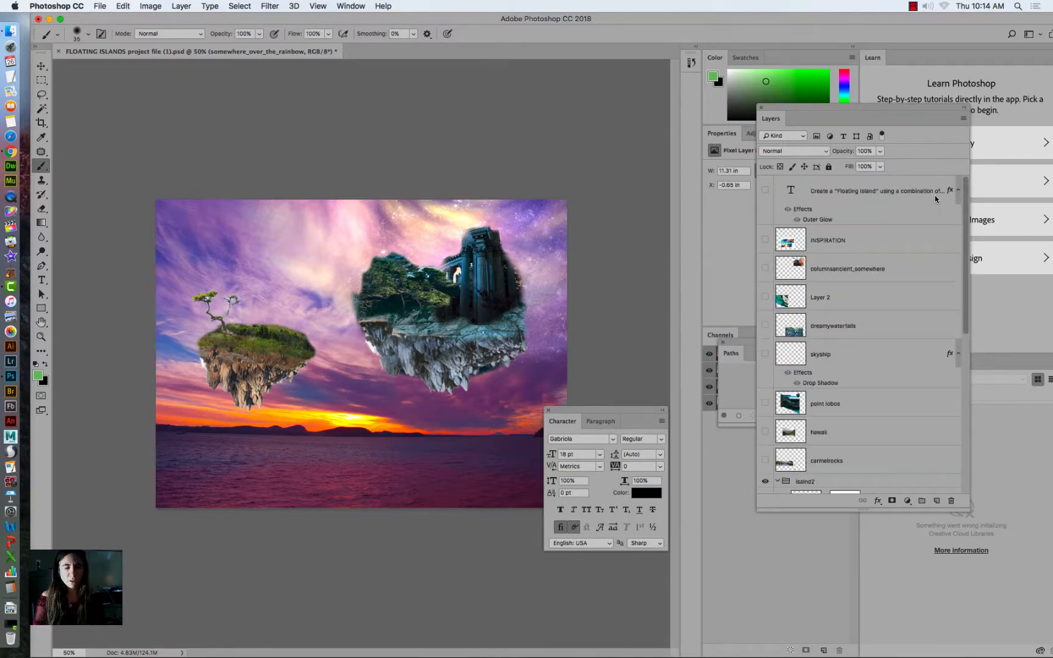
{"action": "scroll", "coordinate": [945, 372], "scroll_direction": "down", "scroll_amount": 5}
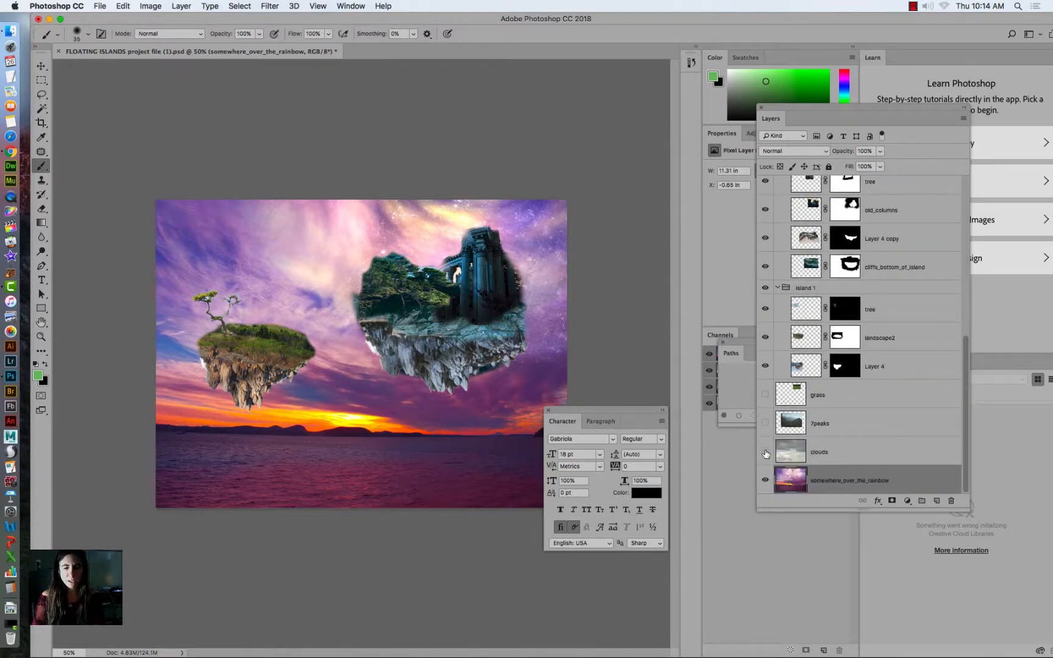
{"action": "left_click", "coordinate": [765, 452]}
{"action": "left_click", "coordinate": [781, 453]}
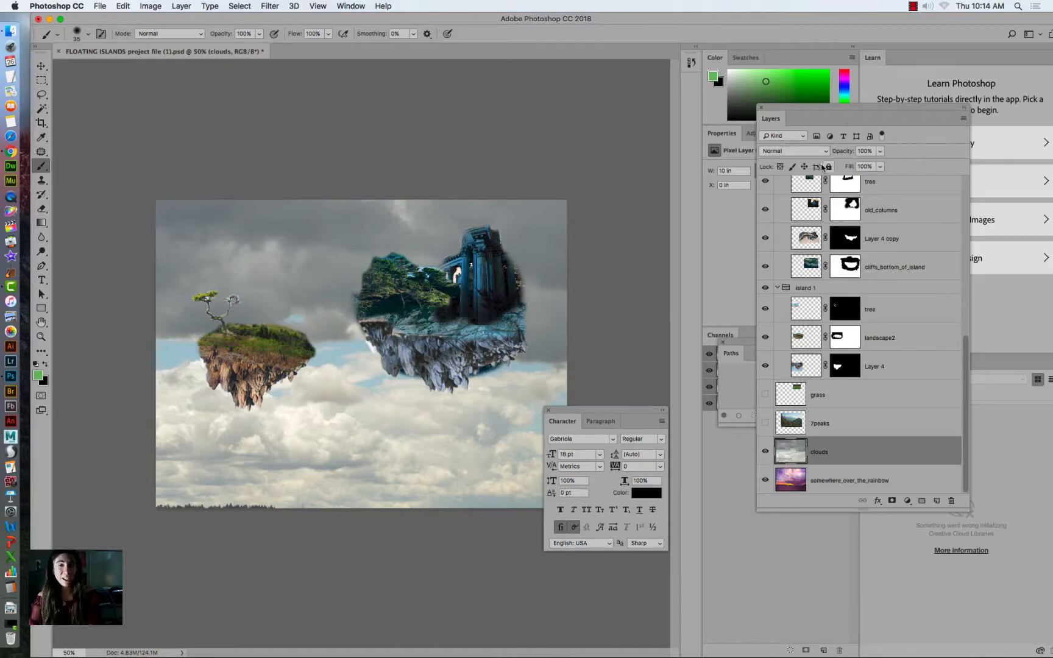
{"action": "left_click", "coordinate": [764, 452]}
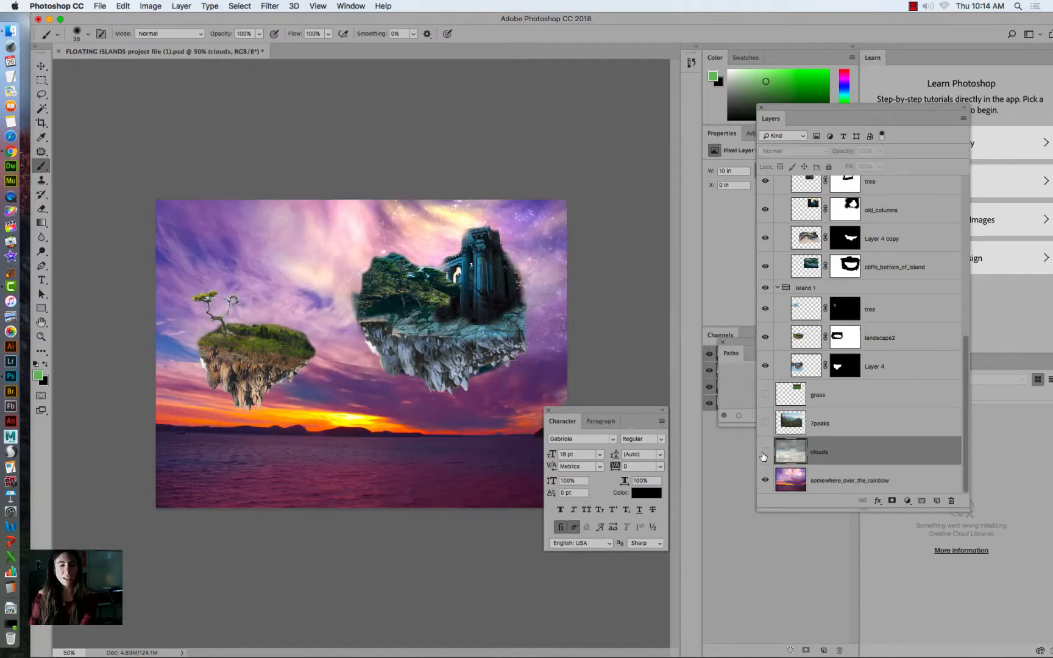
{"action": "left_click", "coordinate": [764, 452]}
Try the Darken, Multiply, Color Burn, Linear Burn and Darker Color blend modes on the clouds layer.
{"action": "left_click", "coordinate": [801, 152]}
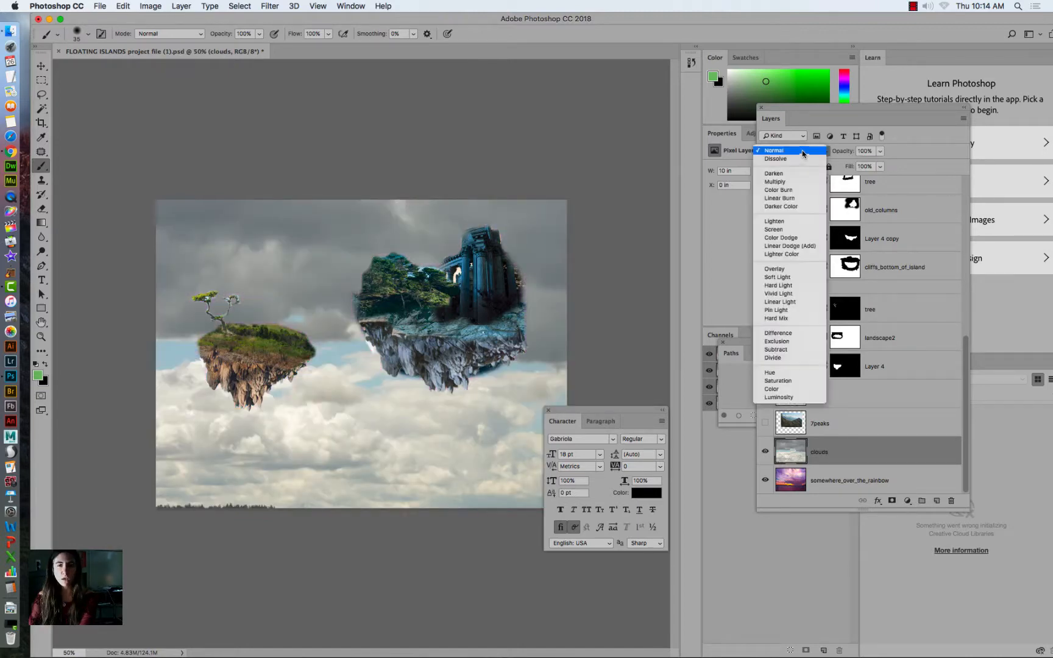
{"action": "left_click", "coordinate": [803, 152]}
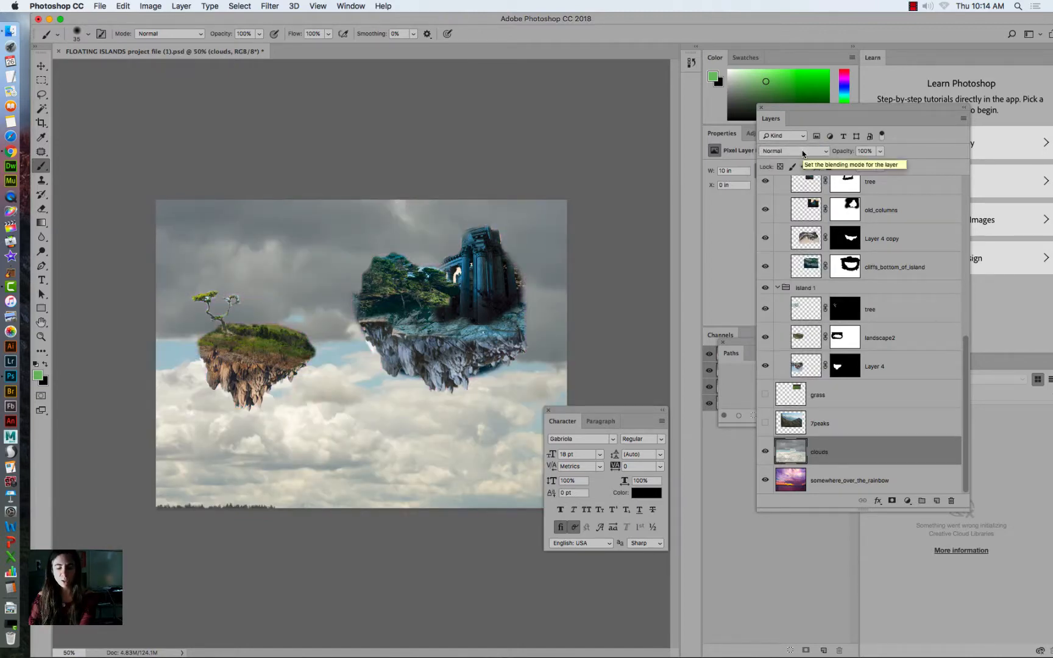
{"action": "left_click", "coordinate": [802, 153]}
{"action": "left_click", "coordinate": [774, 173]}
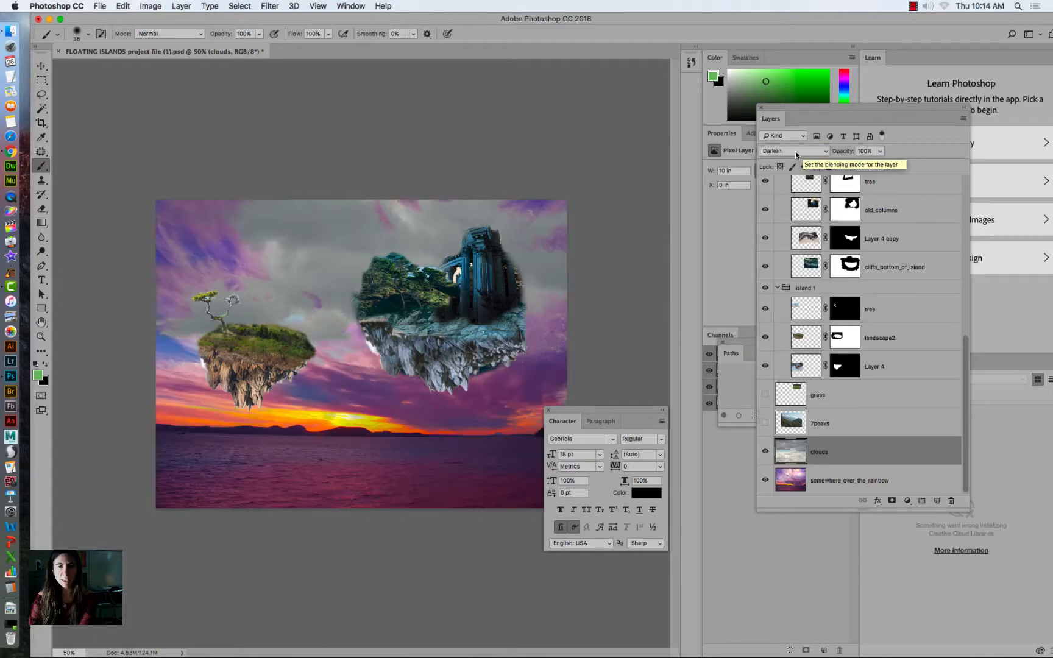
{"action": "left_click", "coordinate": [795, 151]}
{"action": "left_click", "coordinate": [789, 159]}
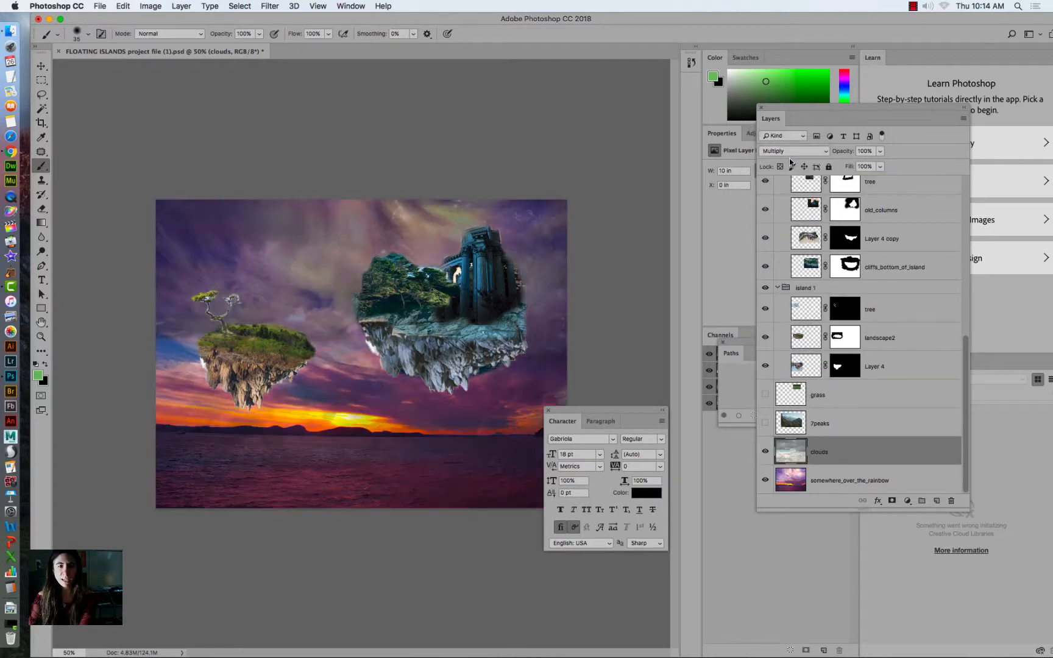
{"action": "left_click", "coordinate": [794, 152]}
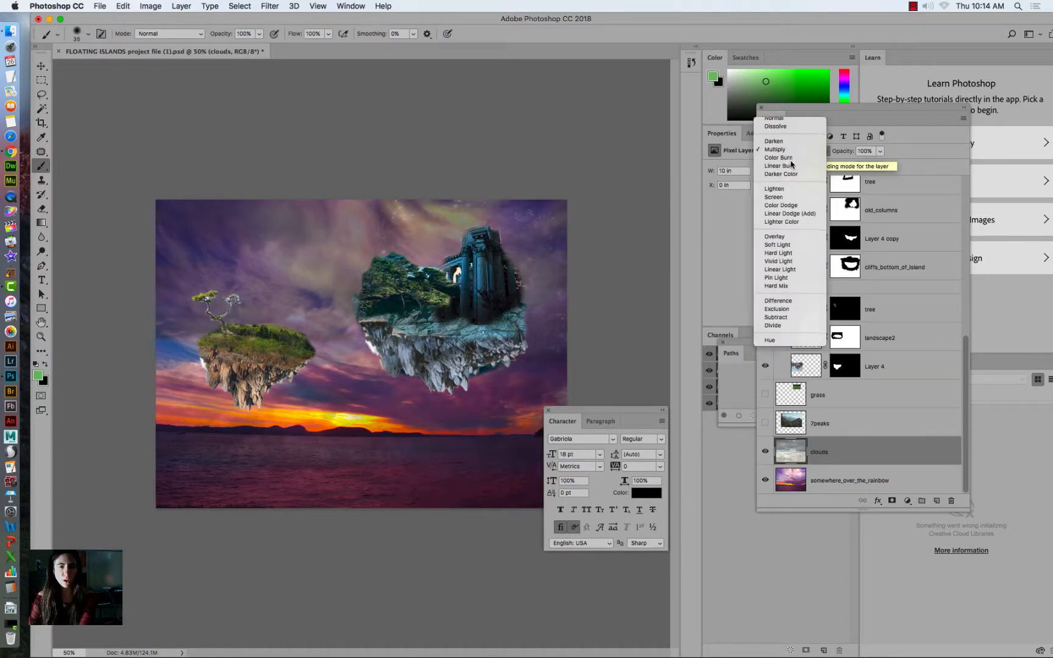
{"action": "left_click", "coordinate": [791, 158]}
{"action": "left_click", "coordinate": [792, 152]}
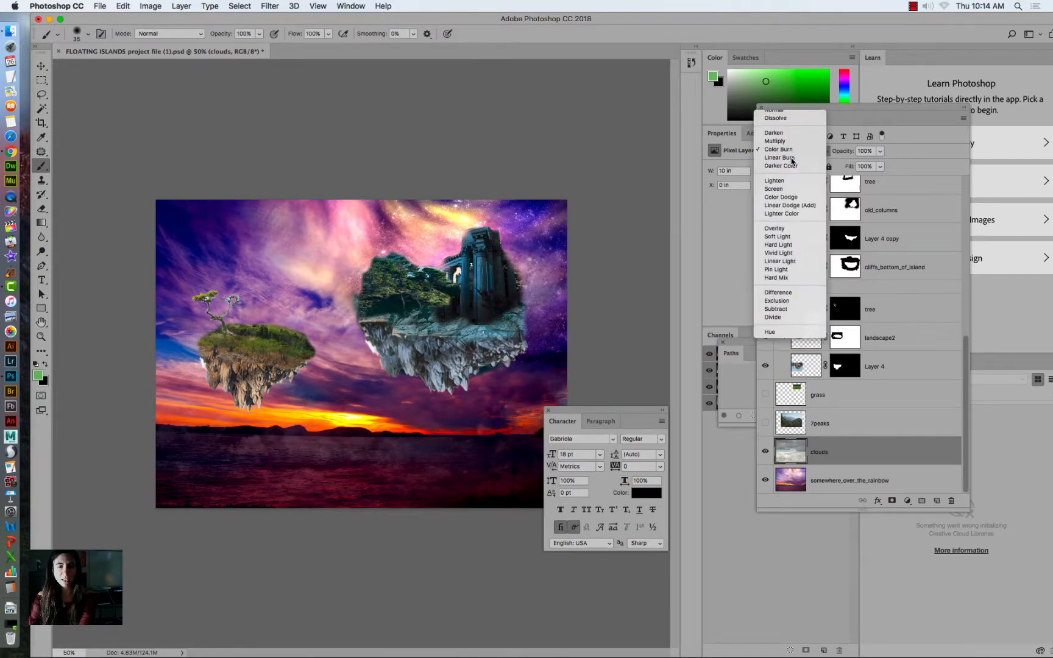
{"action": "left_click", "coordinate": [789, 157]}
{"action": "left_click", "coordinate": [790, 153]}
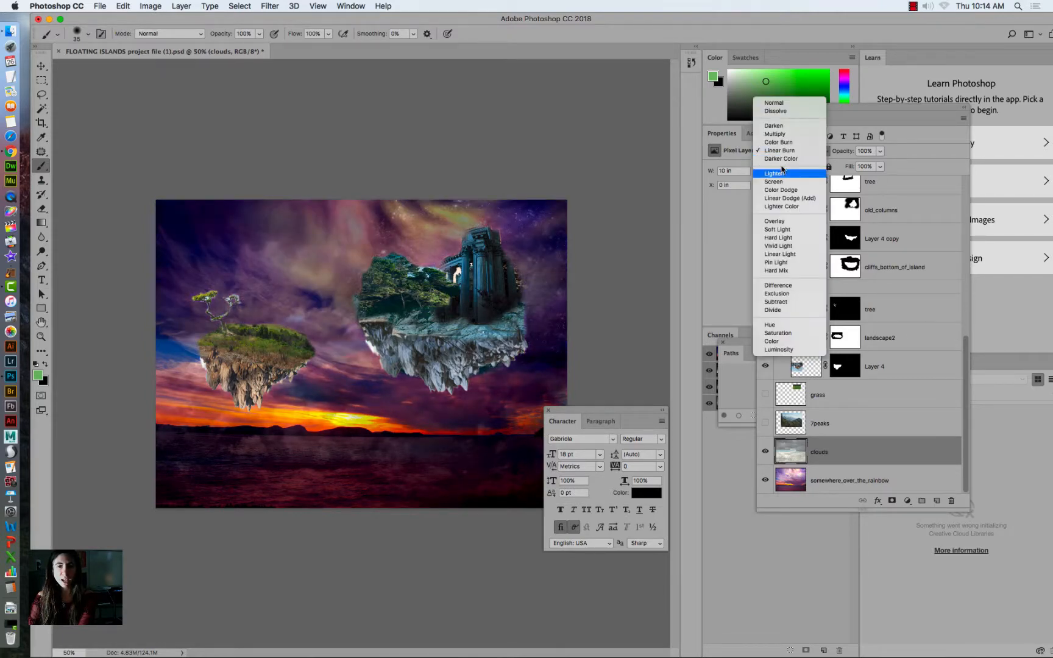
{"action": "left_click", "coordinate": [790, 153]}
Set the clouds layer's blend mode to Lighten and compare the sky with the layer hidden and shown.
{"action": "left_click", "coordinate": [790, 152]}
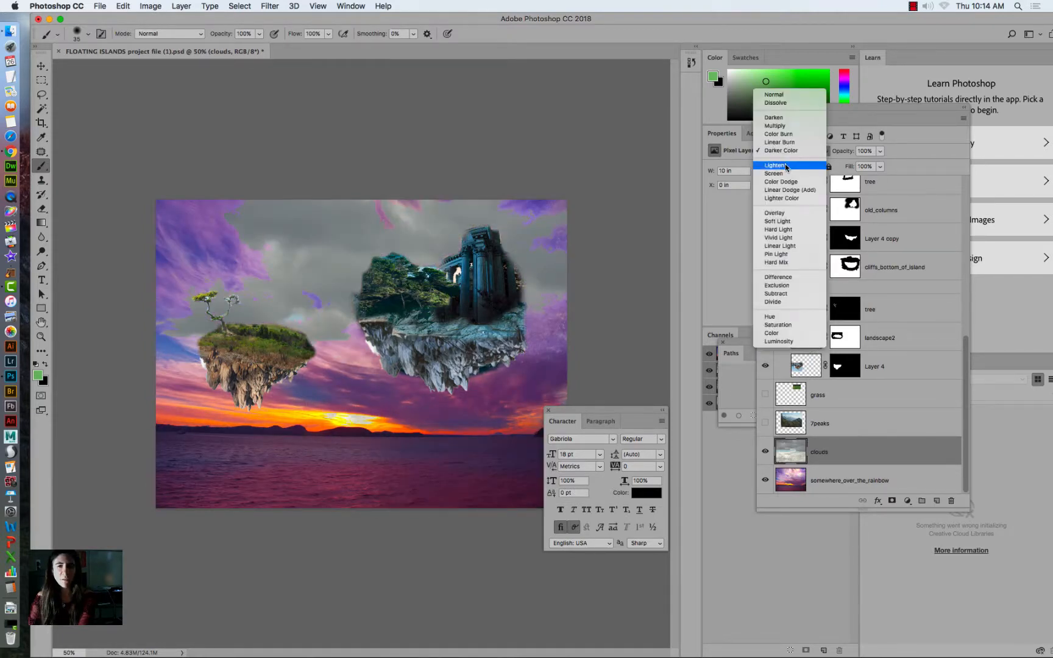
{"action": "left_click", "coordinate": [789, 153]}
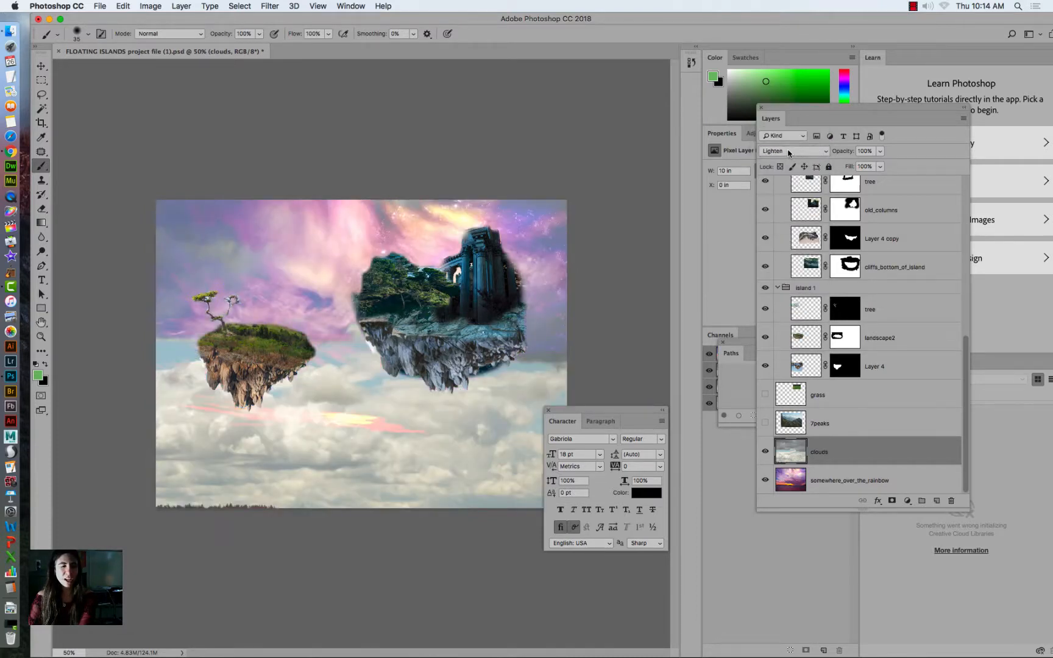
{"action": "left_click", "coordinate": [766, 453]}
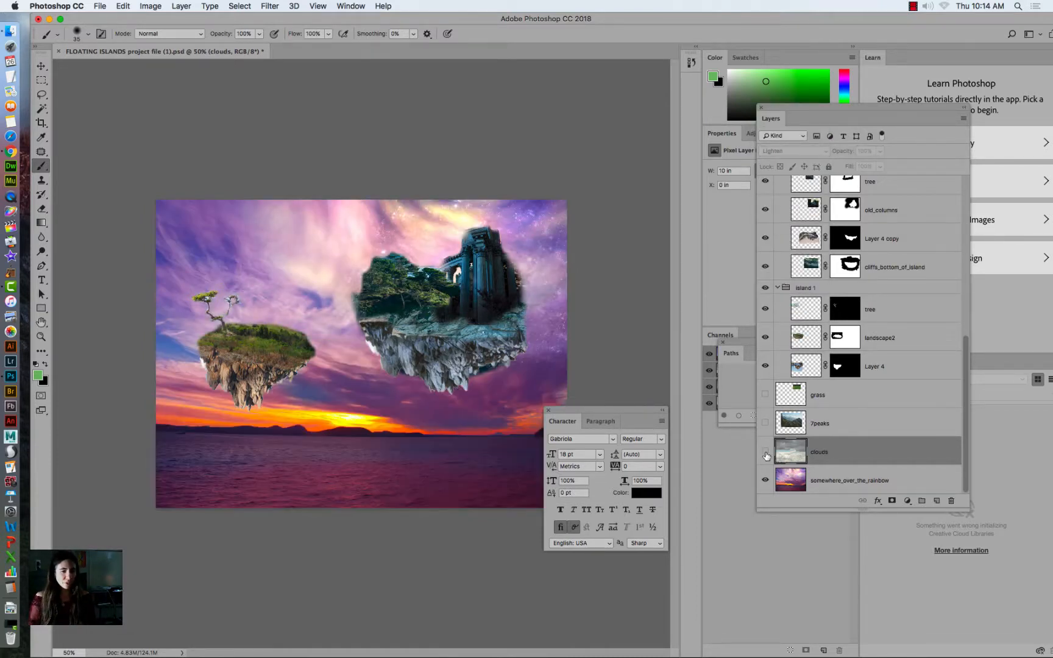
{"action": "left_click", "coordinate": [766, 453]}
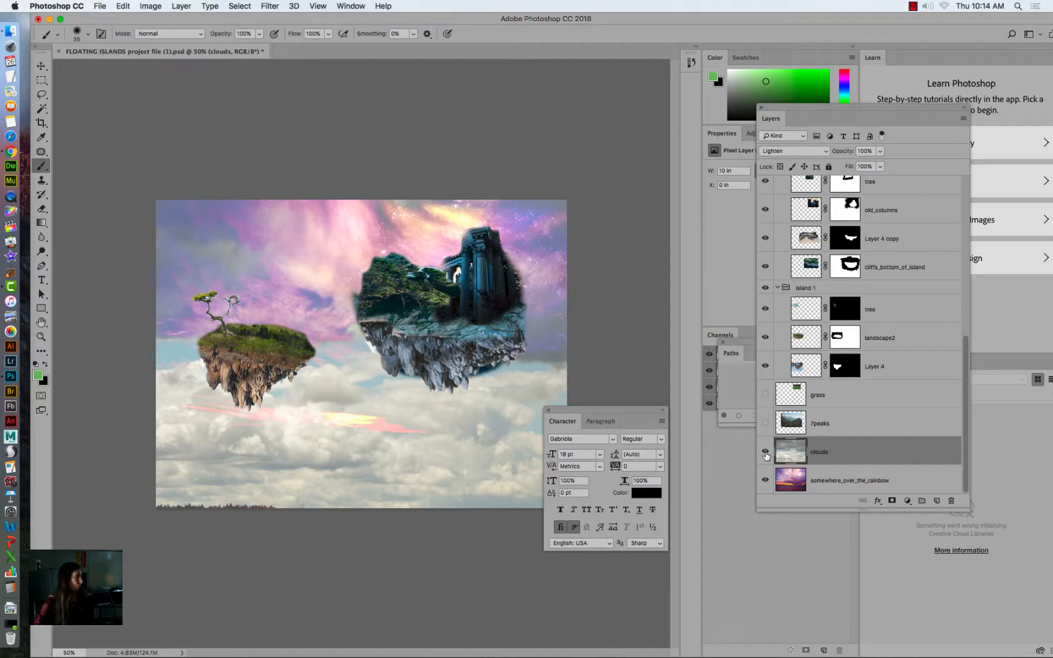
{"action": "left_click", "coordinate": [766, 454]}
{"action": "left_click", "coordinate": [766, 454]}
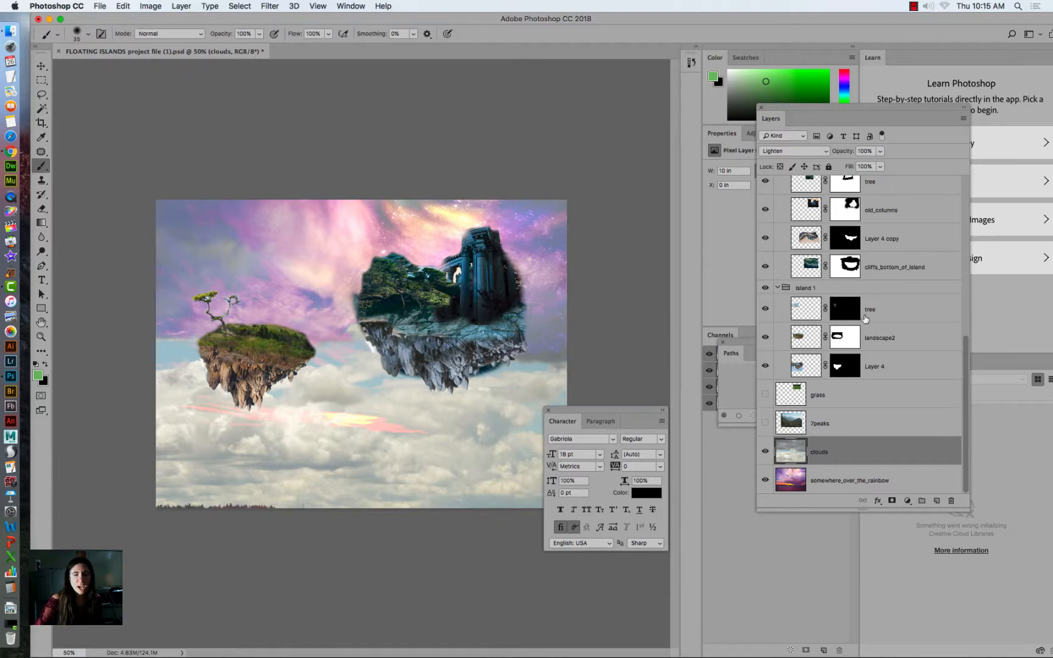
Collapse the isalnd2 group and add a Curves adjustment layer directly above it.
{"action": "scroll", "coordinate": [955, 337], "scroll_direction": "up", "scroll_amount": 10}
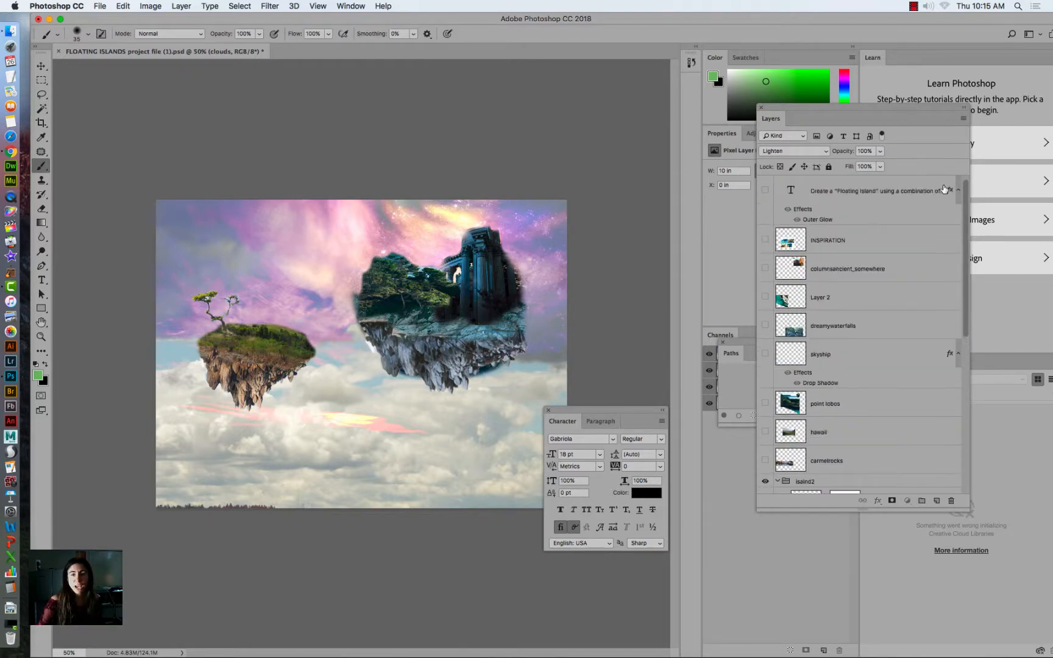
{"action": "left_click", "coordinate": [944, 190]}
{"action": "scroll", "coordinate": [966, 329], "scroll_direction": "down", "scroll_amount": 3}
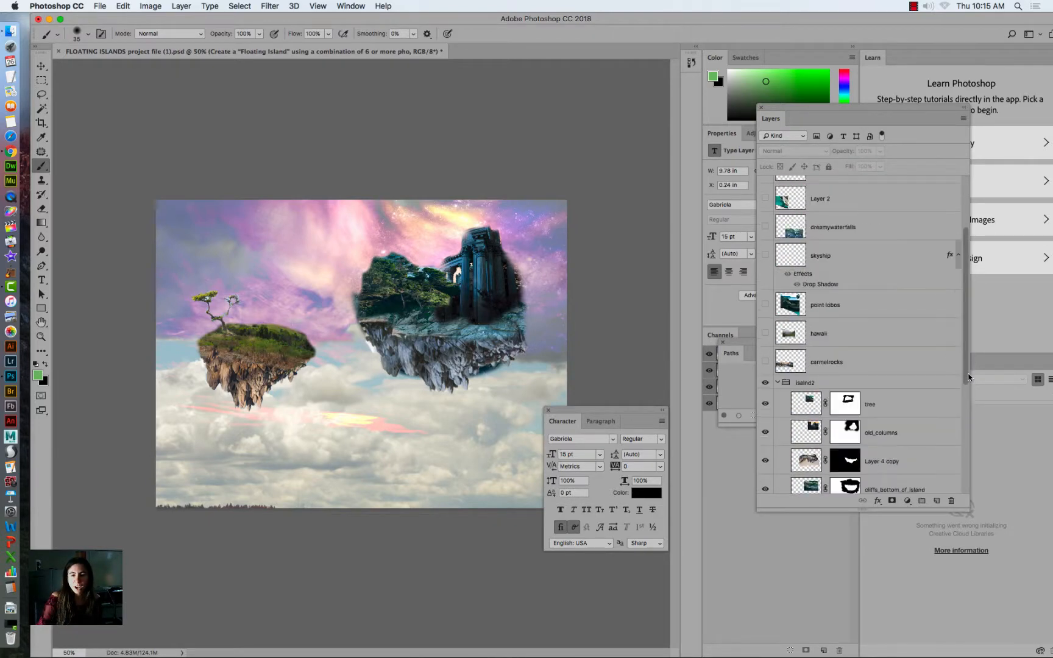
{"action": "left_click", "coordinate": [778, 383]}
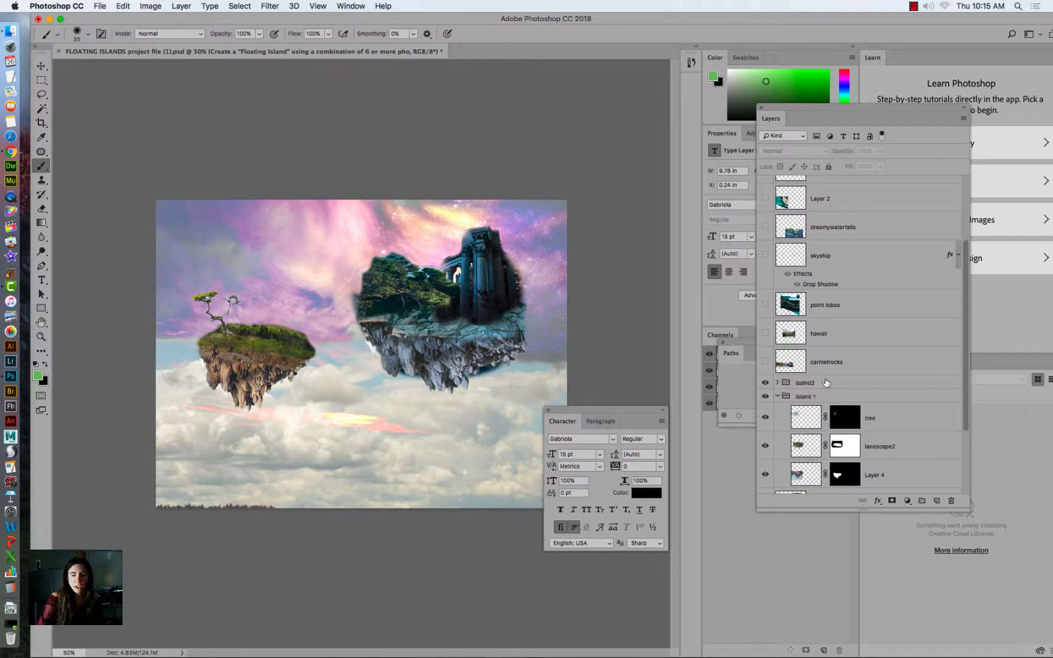
{"action": "left_click", "coordinate": [828, 382]}
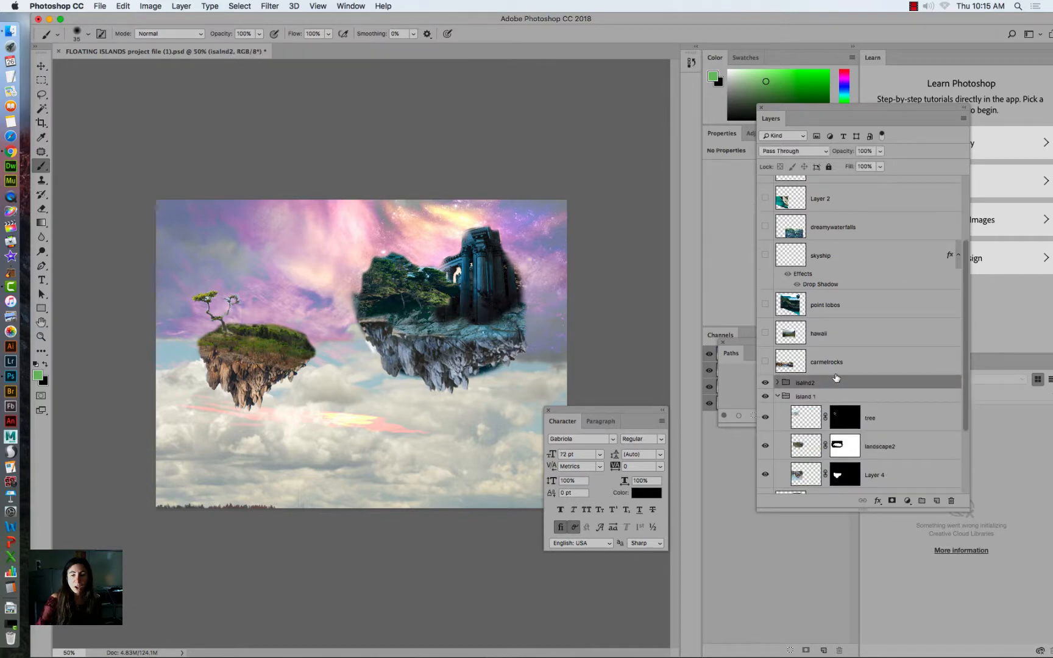
{"action": "left_click", "coordinate": [907, 500]}
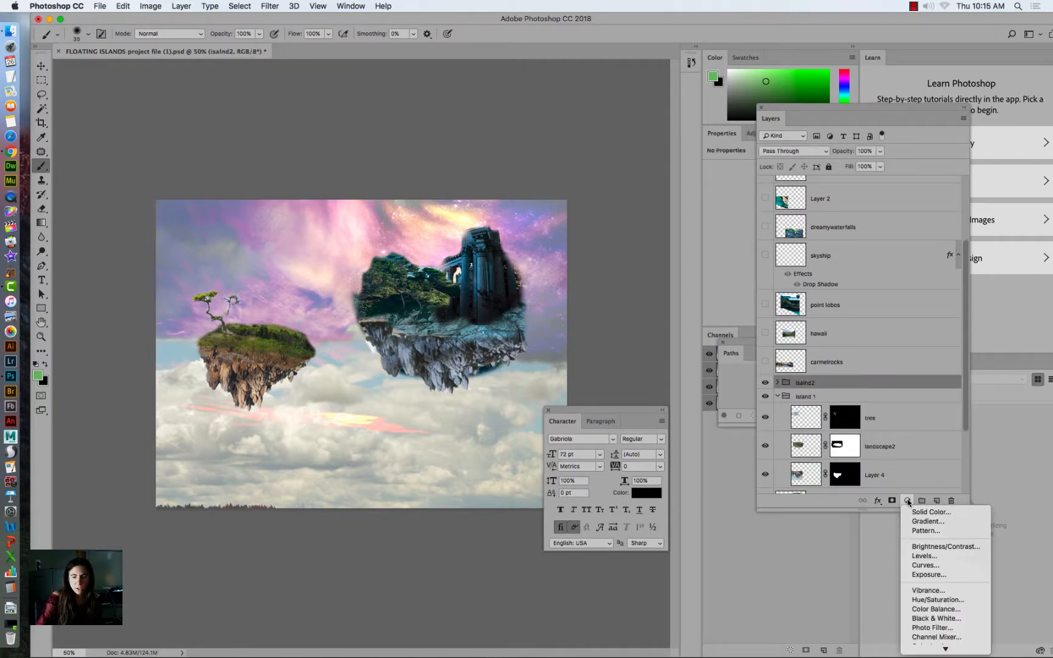
{"action": "left_click", "coordinate": [926, 565]}
Bend the Curves adjustment's RGB curve strongly upward to brighten the whole image.
{"action": "left_click_drag", "start_coordinate": [722, 132], "coordinate": [556, 73]}
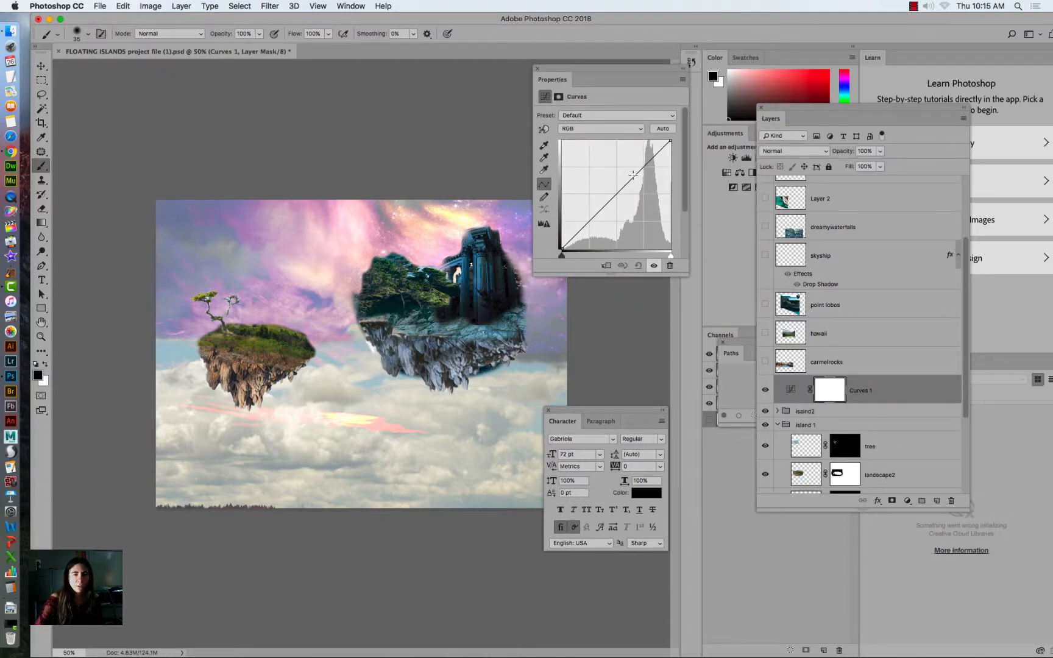
{"action": "left_click_drag", "start_coordinate": [633, 174], "coordinate": [608, 167]}
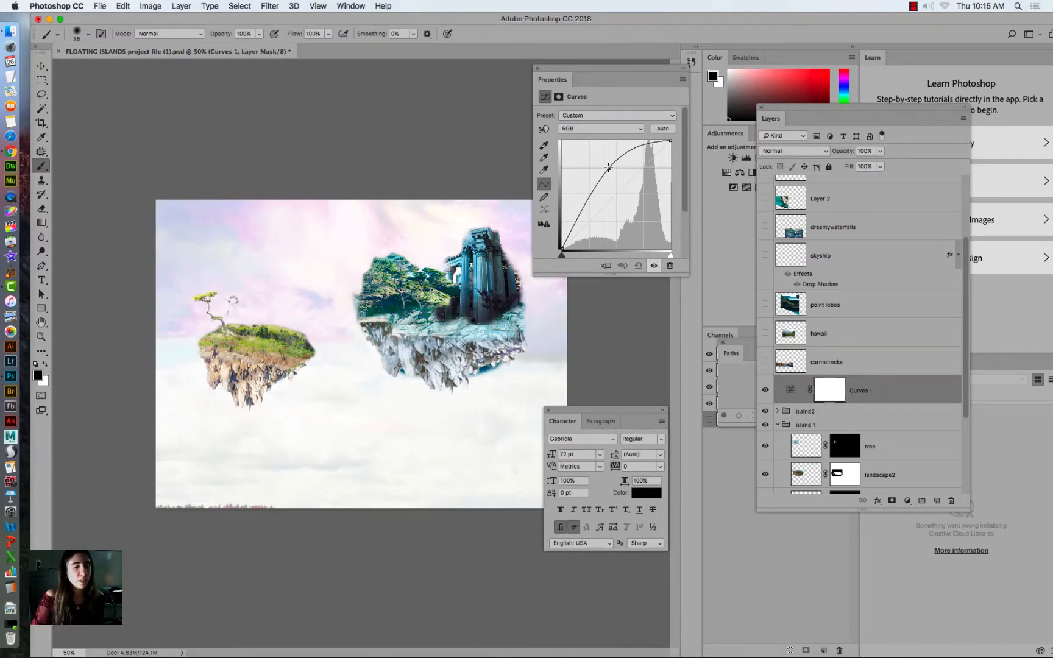
{"action": "left_click_drag", "start_coordinate": [608, 167], "coordinate": [597, 171]}
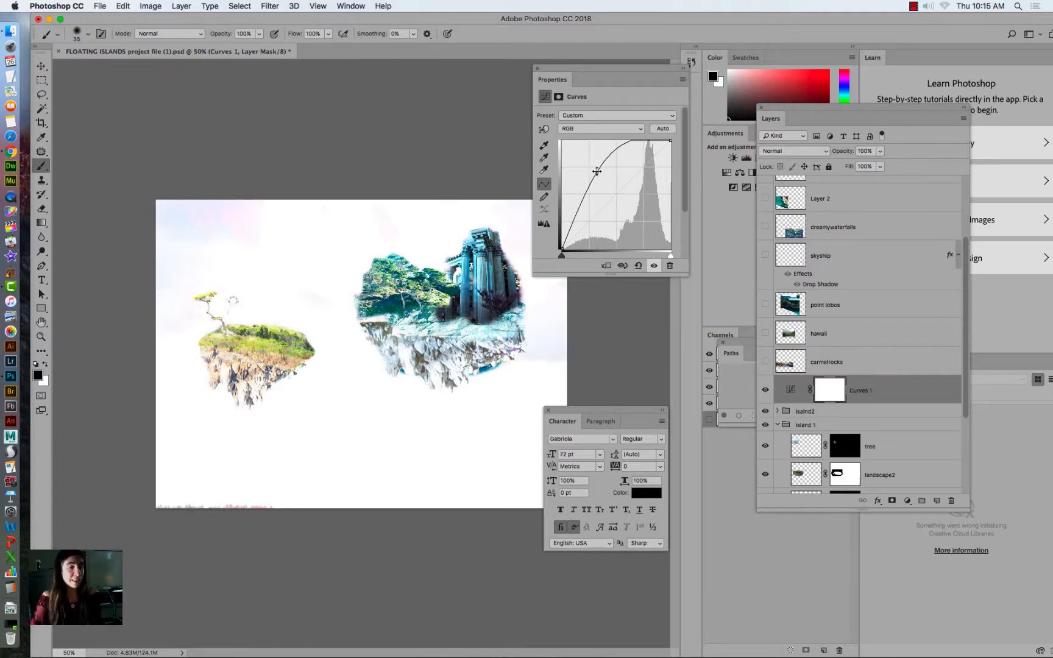
Fill the Curves adjustment's layer mask with black at 100% opacity in Normal mode.
{"action": "left_click", "coordinate": [830, 391]}
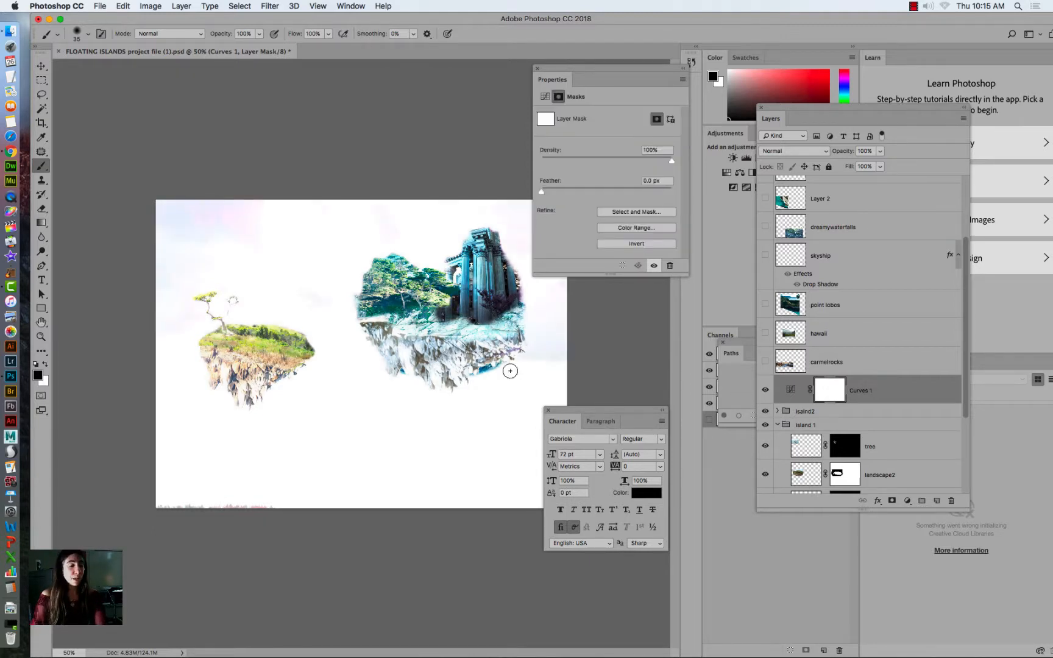
{"action": "left_click", "coordinate": [124, 7]}
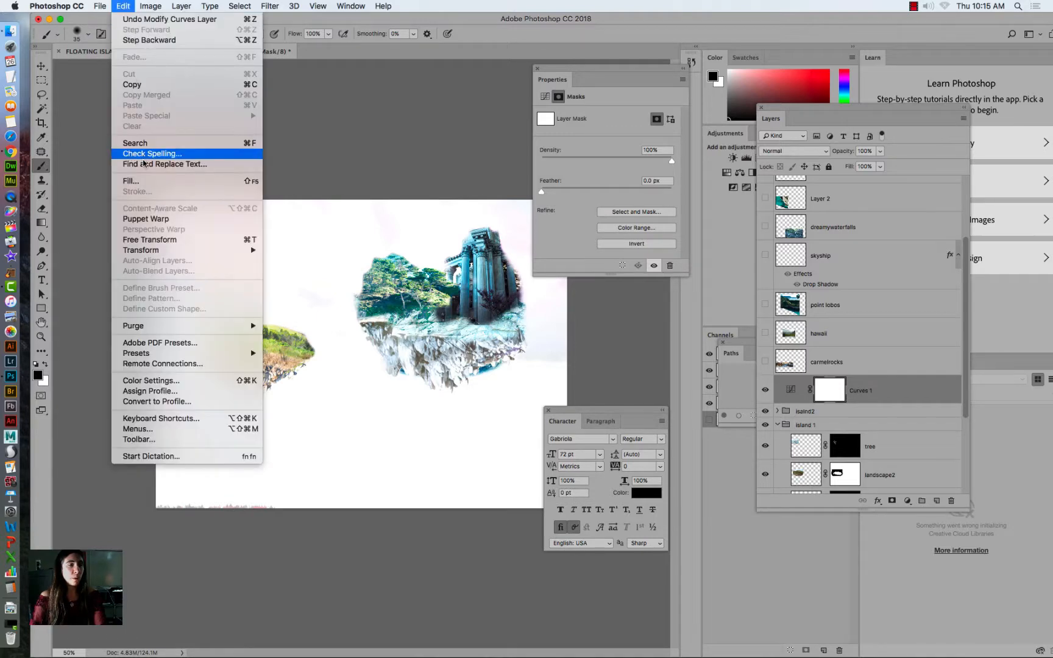
{"action": "left_click", "coordinate": [140, 178]}
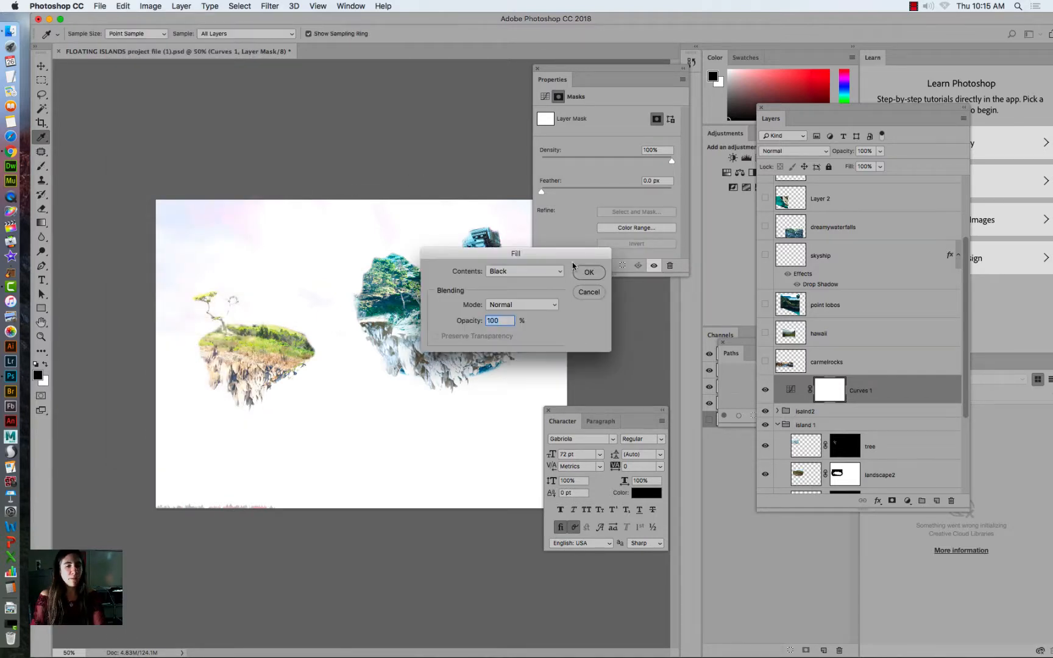
{"action": "left_click", "coordinate": [575, 268]}
Paint the brightening onto parts of both islands on the Curves mask with a soft 73 px white brush.
{"action": "key", "text": "b"}
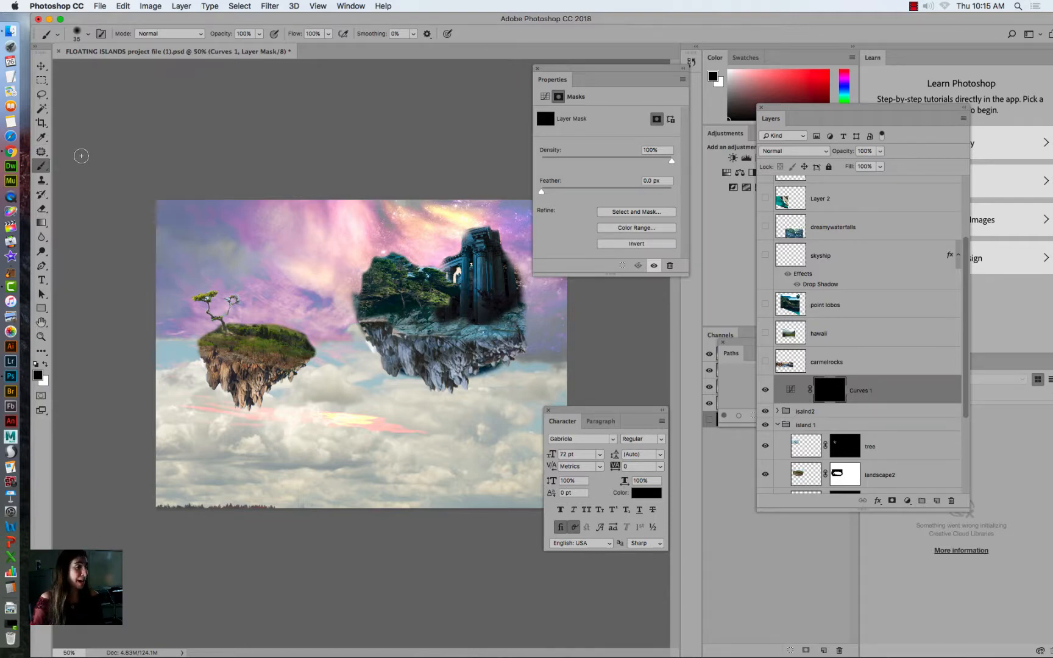
{"action": "left_click", "coordinate": [45, 367]}
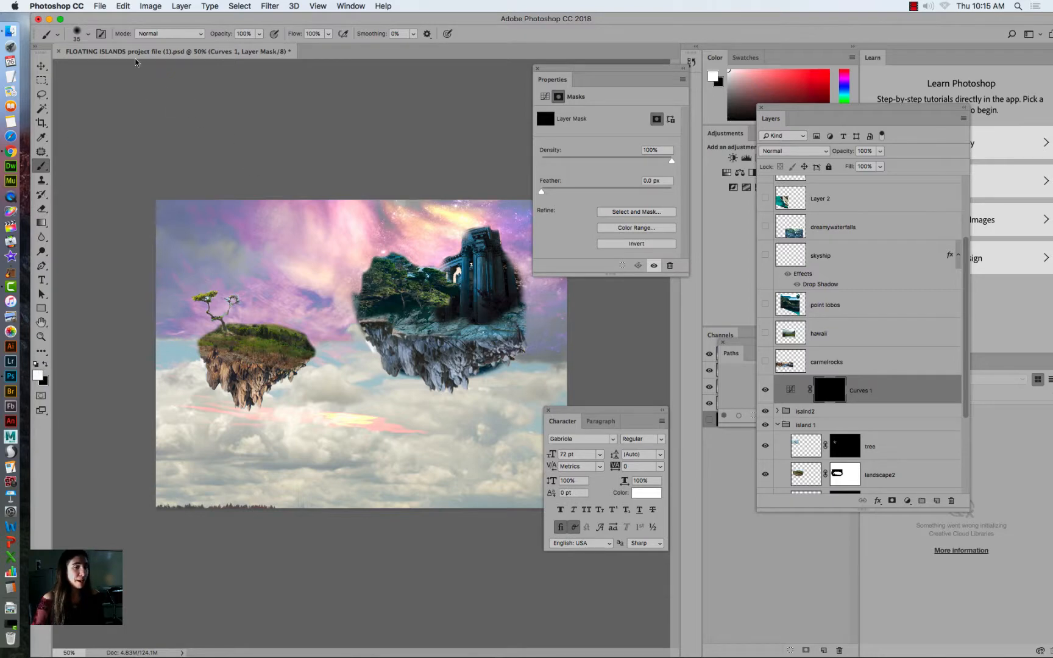
{"action": "left_click", "coordinate": [88, 33]}
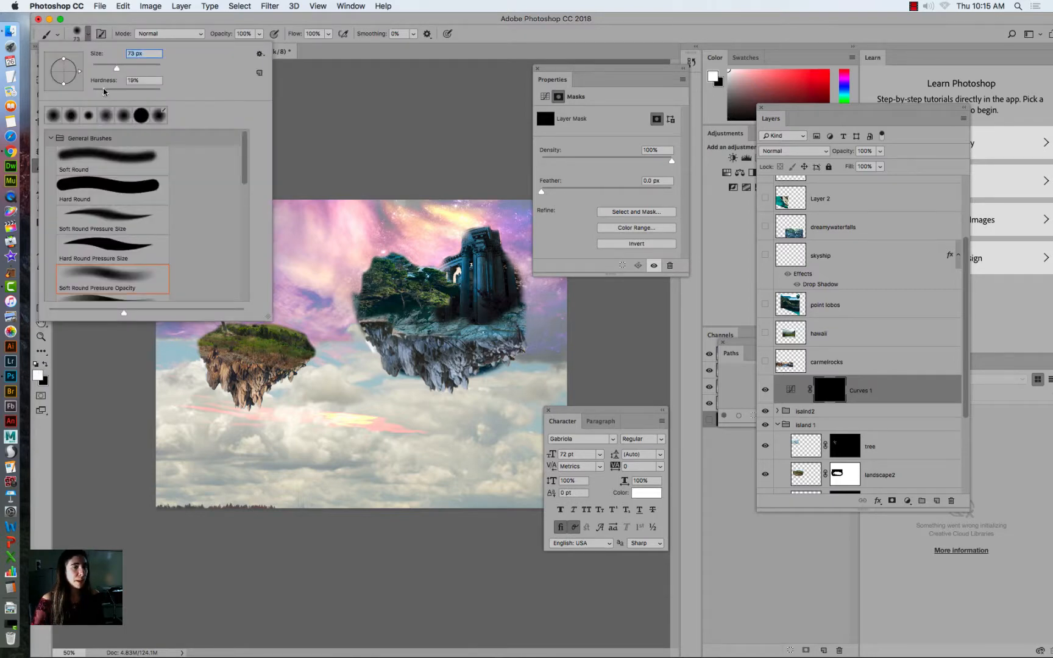
{"action": "left_click_drag", "start_coordinate": [104, 91], "coordinate": [99, 92]}
{"action": "left_click", "coordinate": [235, 339]}
{"action": "mouse_move", "coordinate": [235, 339]}
{"action": "left_mouse_down"}
{"action": "mouse_move", "coordinate": [209, 320]}
{"action": "mouse_move", "coordinate": [222, 351]}
{"action": "mouse_move", "coordinate": [202, 352]}
{"action": "mouse_move", "coordinate": [225, 381]}
{"action": "mouse_move", "coordinate": [230, 353]}
{"action": "mouse_move", "coordinate": [251, 347]}
{"action": "mouse_move", "coordinate": [247, 334]}
{"action": "mouse_move", "coordinate": [233, 337]}
{"action": "mouse_move", "coordinate": [253, 345]}
{"action": "mouse_move", "coordinate": [239, 377]}
{"action": "mouse_move", "coordinate": [245, 397]}
{"action": "mouse_move", "coordinate": [250, 335]}
{"action": "left_mouse_up"}
{"action": "mouse_move", "coordinate": [405, 277]}
{"action": "left_mouse_down"}
{"action": "mouse_move", "coordinate": [369, 291]}
{"action": "mouse_move", "coordinate": [401, 333]}
{"action": "mouse_move", "coordinate": [397, 354]}
{"action": "mouse_move", "coordinate": [430, 381]}
{"action": "mouse_move", "coordinate": [426, 301]}
{"action": "mouse_move", "coordinate": [390, 263]}
{"action": "mouse_move", "coordinate": [420, 281]}
{"action": "mouse_move", "coordinate": [413, 295]}
{"action": "mouse_move", "coordinate": [434, 287]}
{"action": "mouse_move", "coordinate": [430, 268]}
{"action": "mouse_move", "coordinate": [367, 307]}
{"action": "mouse_move", "coordinate": [366, 291]}
{"action": "mouse_move", "coordinate": [393, 357]}
{"action": "left_mouse_up"}
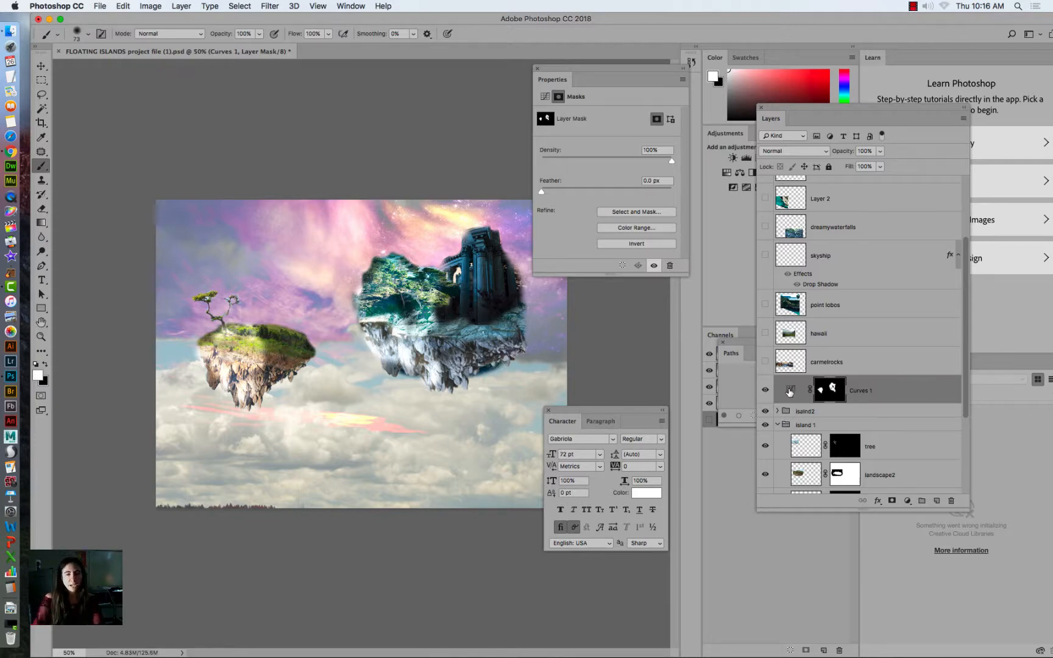
Lower the Curves adjustment's curve point to soften the brightening on the islands.
{"action": "left_click", "coordinate": [791, 390]}
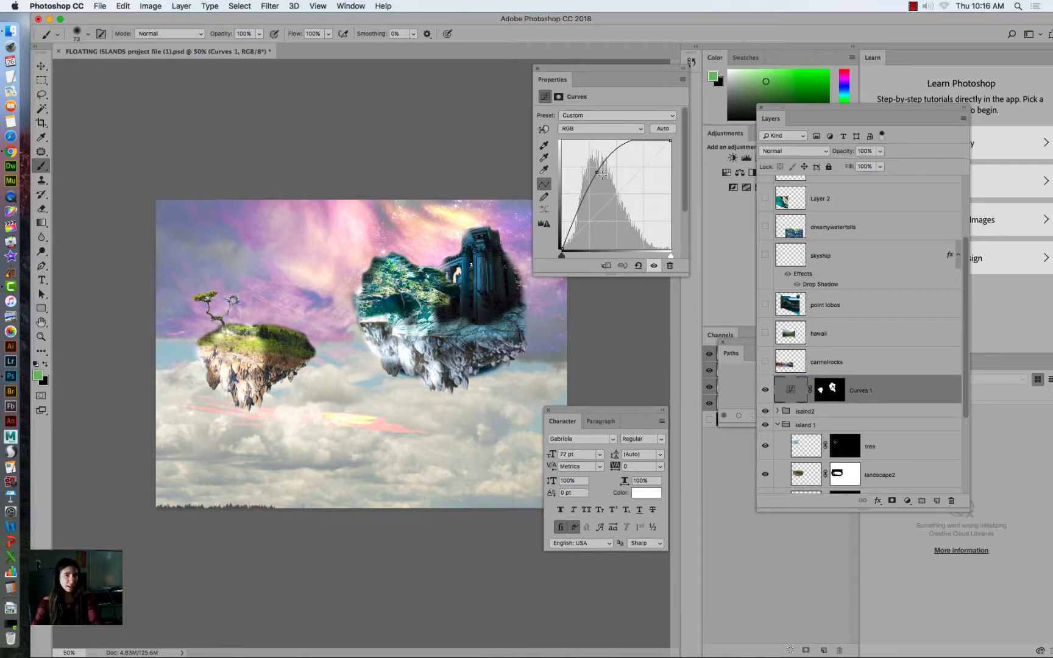
{"action": "left_click_drag", "start_coordinate": [598, 173], "coordinate": [598, 188]}
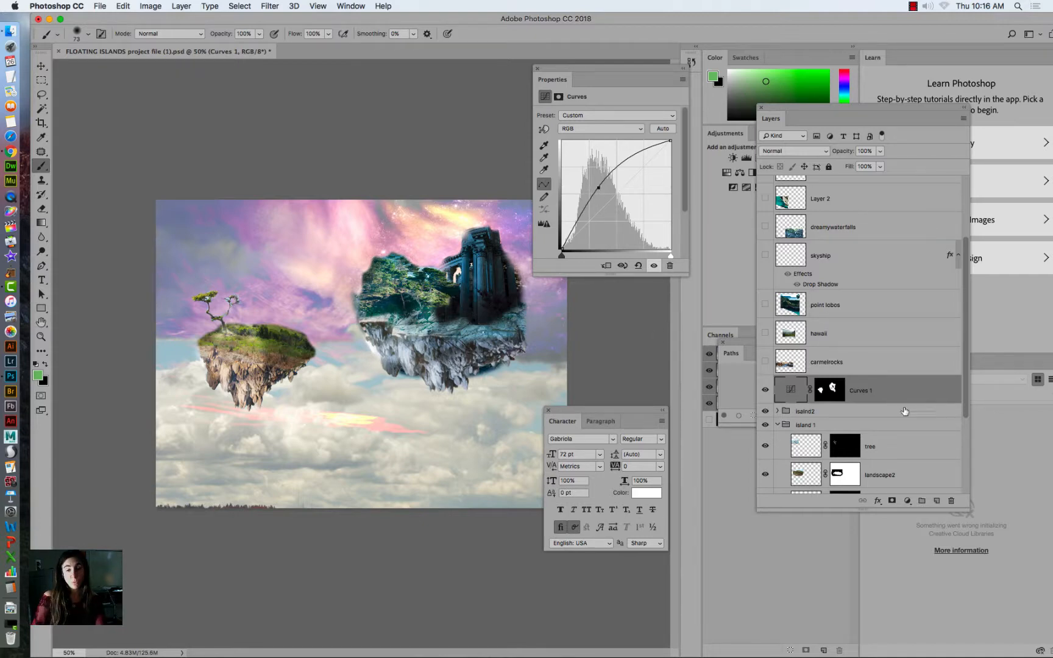
Add a second Curves adjustment layer above the first and bend its RGB curve downward to darken the whole image.
{"action": "left_click", "coordinate": [907, 501]}
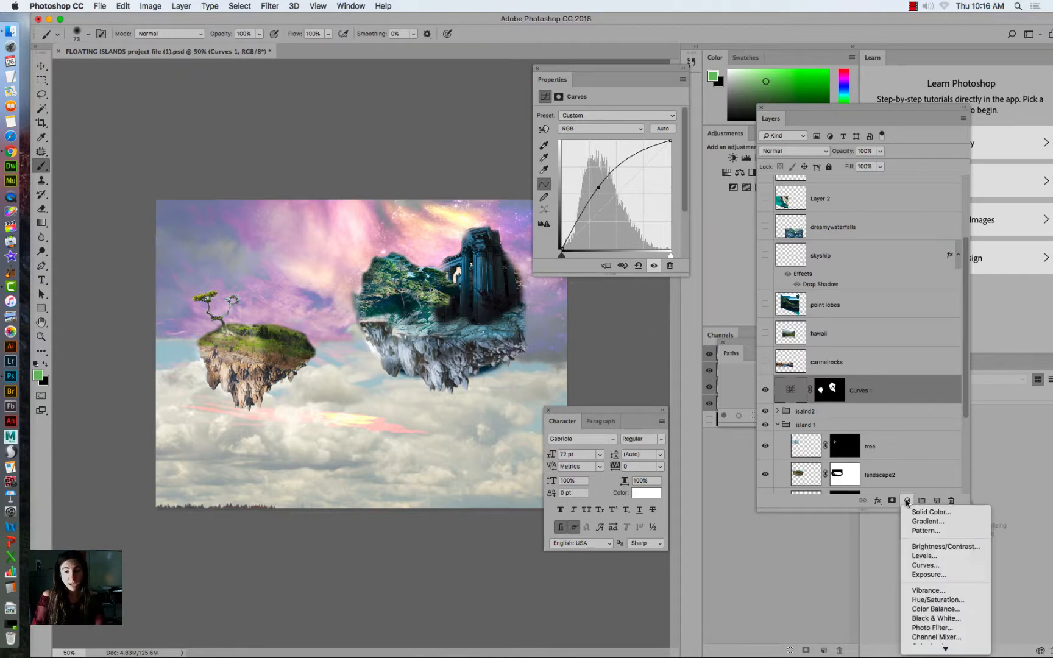
{"action": "left_click", "coordinate": [917, 566]}
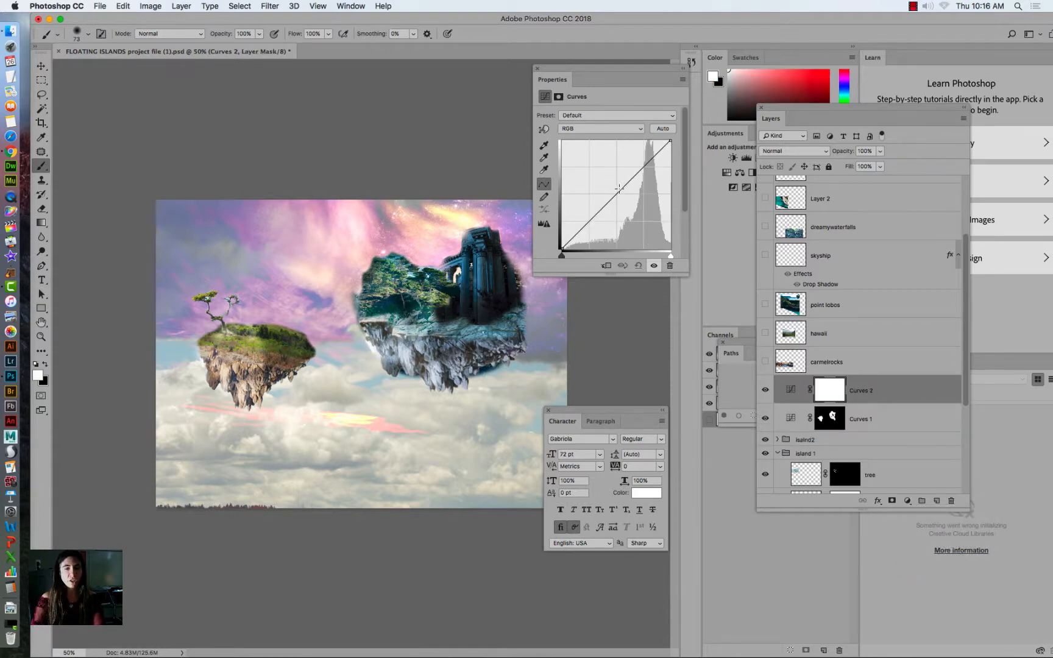
{"action": "left_click_drag", "start_coordinate": [618, 188], "coordinate": [628, 204]}
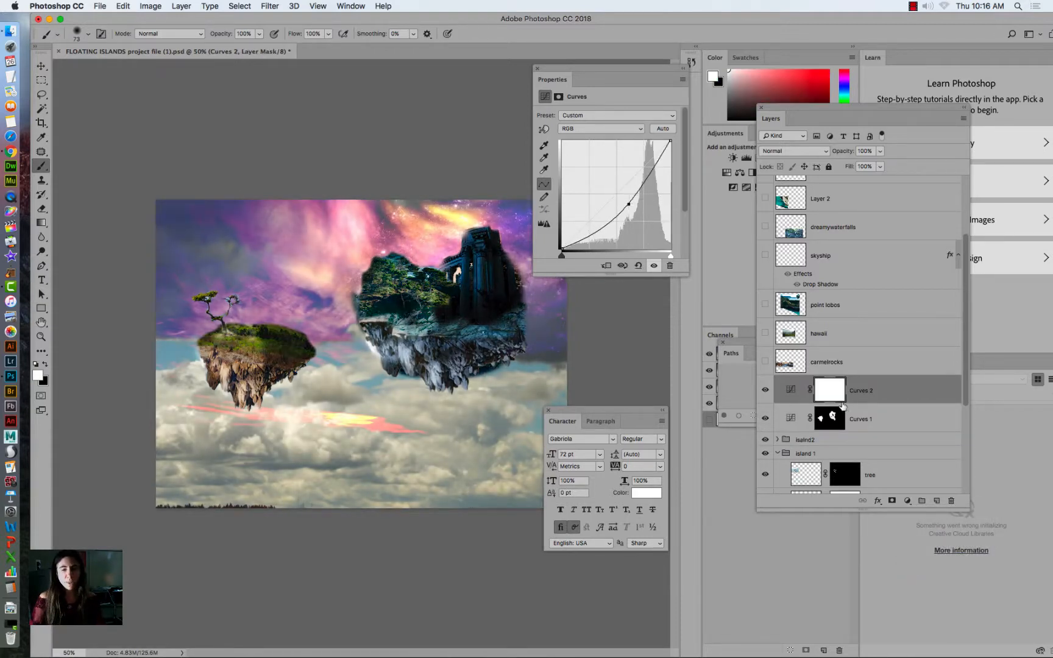
Rename the brightening Curves layer "Curves 1highlights" and the darkening one "Curves 2shadow".
{"action": "double_click", "coordinate": [856, 418]}
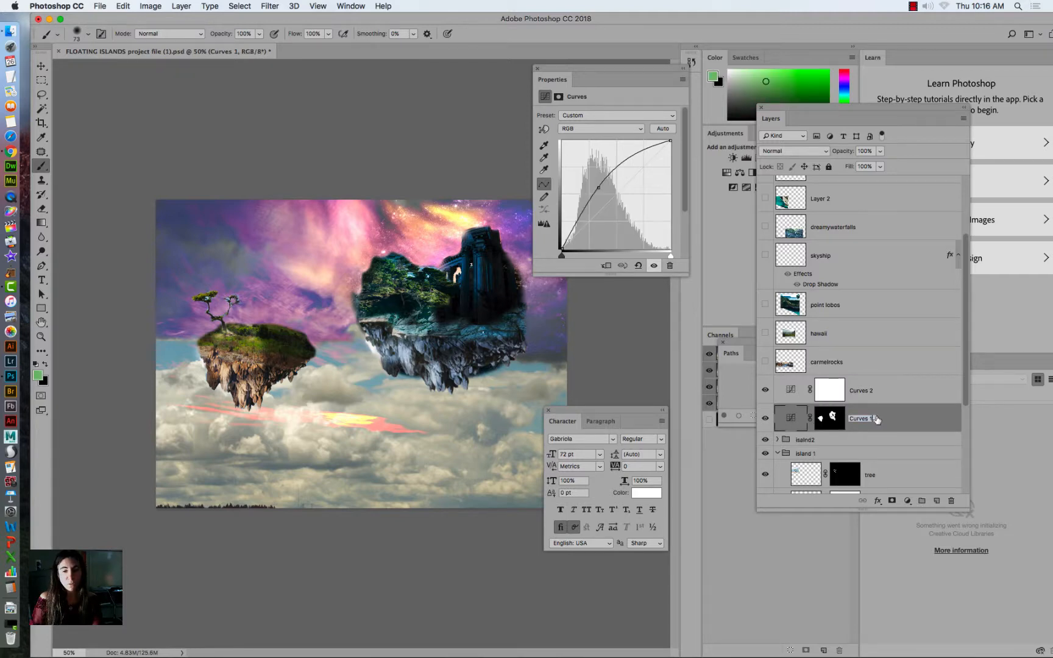
{"action": "left_click", "coordinate": [876, 419]}
{"action": "type", "text": "highlights"}
{"action": "key", "text": "Return"}
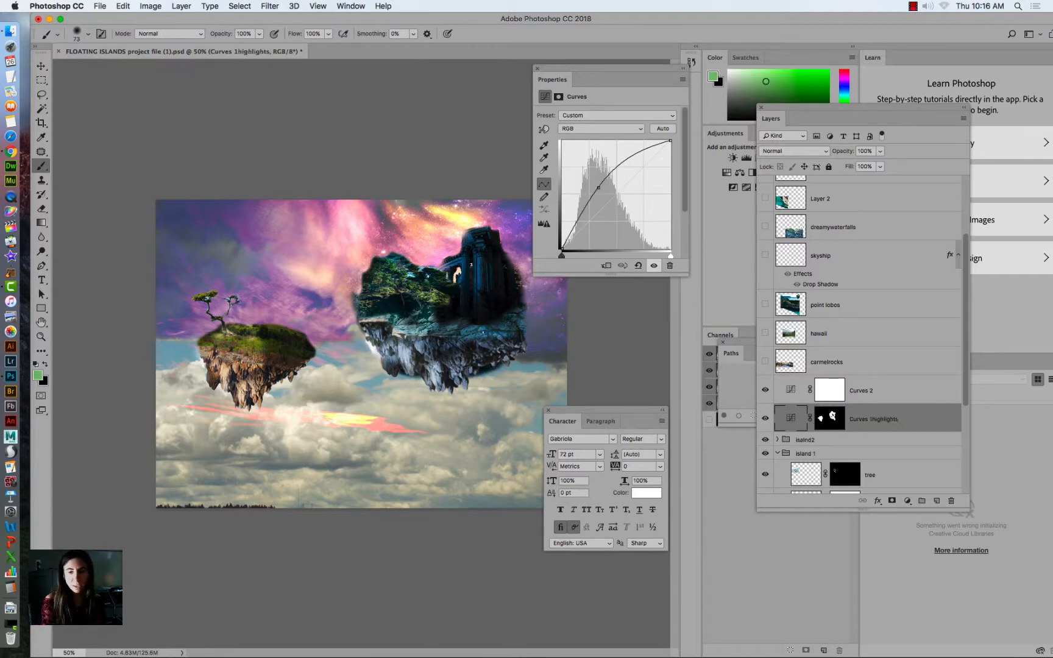
{"action": "left_click", "coordinate": [843, 390]}
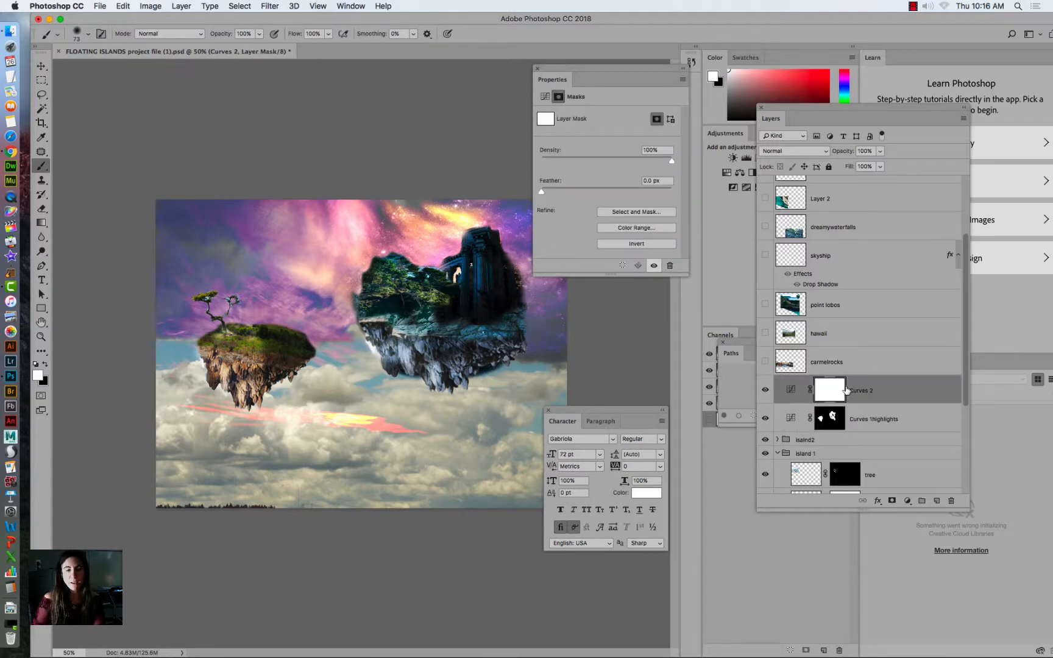
{"action": "double_click", "coordinate": [865, 390]}
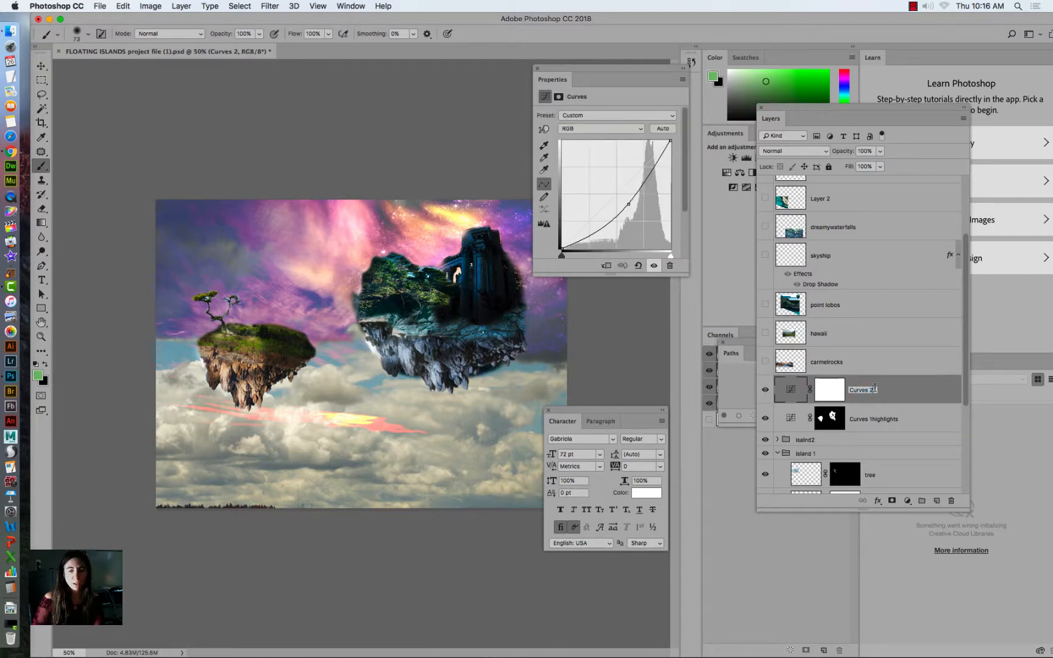
{"action": "type", "text": "shadow"}
{"action": "key", "text": "Return"}
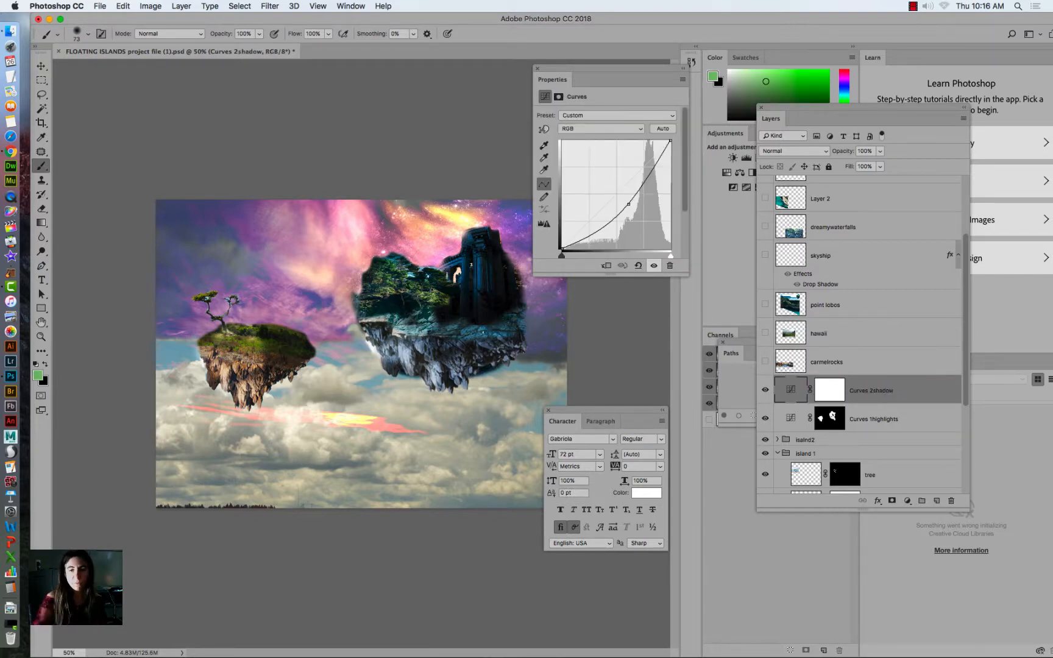
Fine-tune the curve point of Curves 2shadow and fill its layer mask with black.
{"action": "mouse_move", "coordinate": [627, 205]}
{"action": "left_mouse_down"}
{"action": "mouse_move", "coordinate": [632, 226]}
{"action": "mouse_move", "coordinate": [631, 202]}
{"action": "left_mouse_up"}
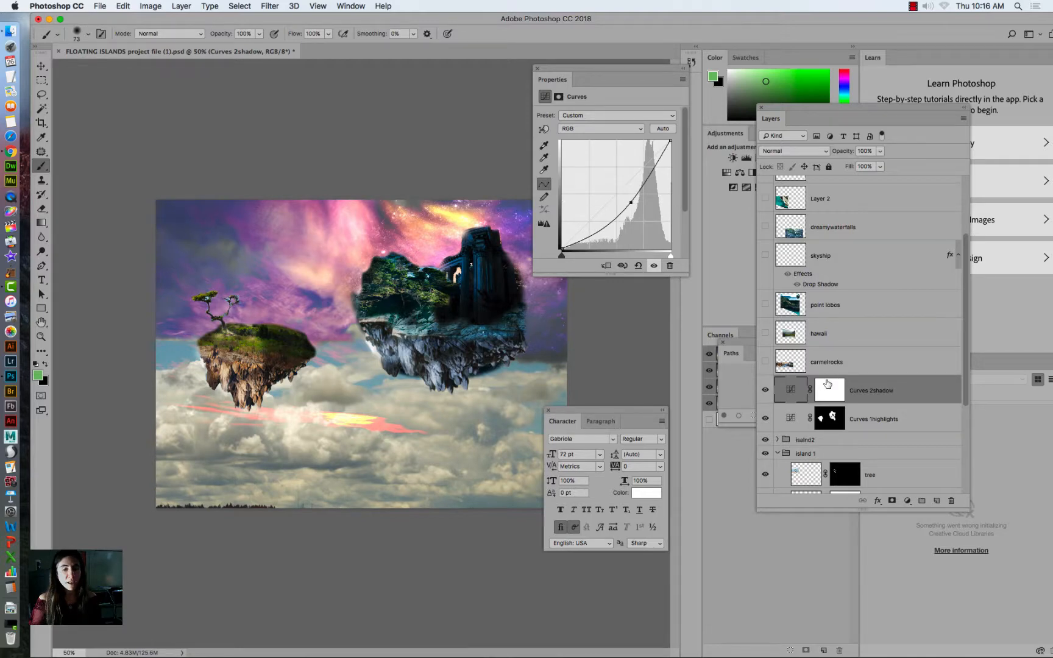
{"action": "left_click", "coordinate": [827, 384]}
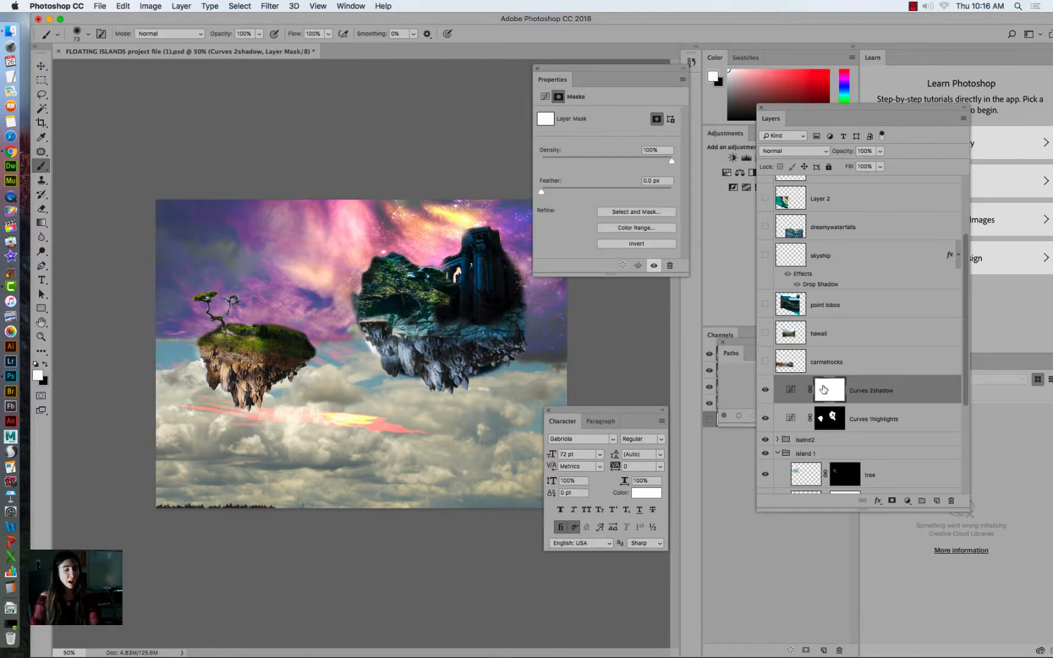
{"action": "left_click", "coordinate": [45, 364]}
{"action": "left_click", "coordinate": [121, 8]}
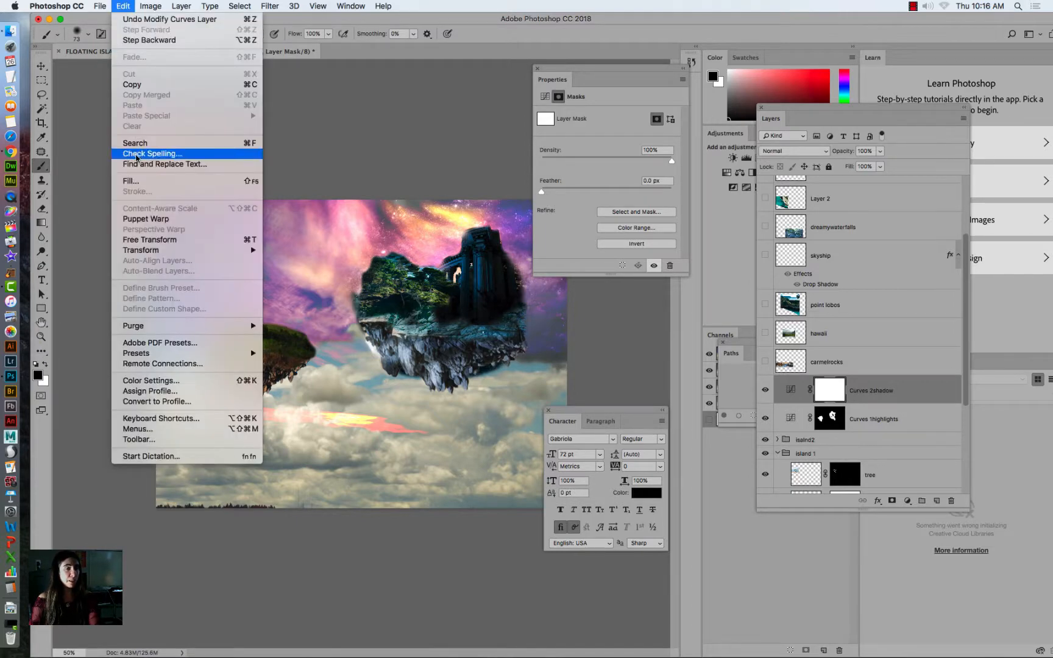
{"action": "left_click", "coordinate": [140, 182]}
{"action": "left_click", "coordinate": [598, 279]}
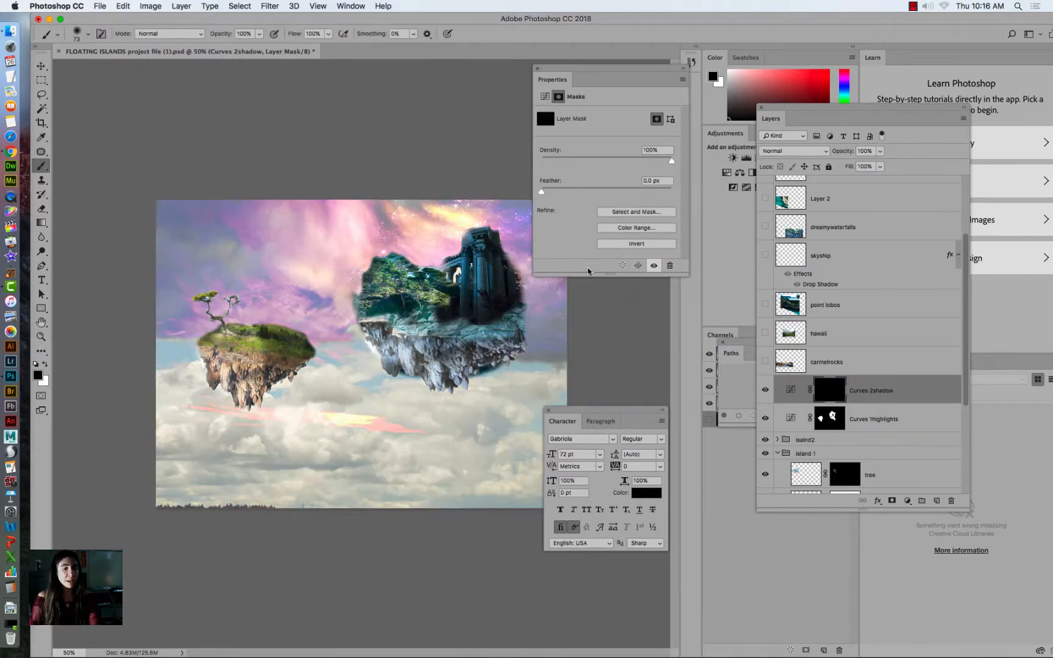
Paint shadows onto both islands and parts of the surrounding clouds on the Curves 2shadow mask with a white 73 px brush.
{"action": "key", "text": "b"}
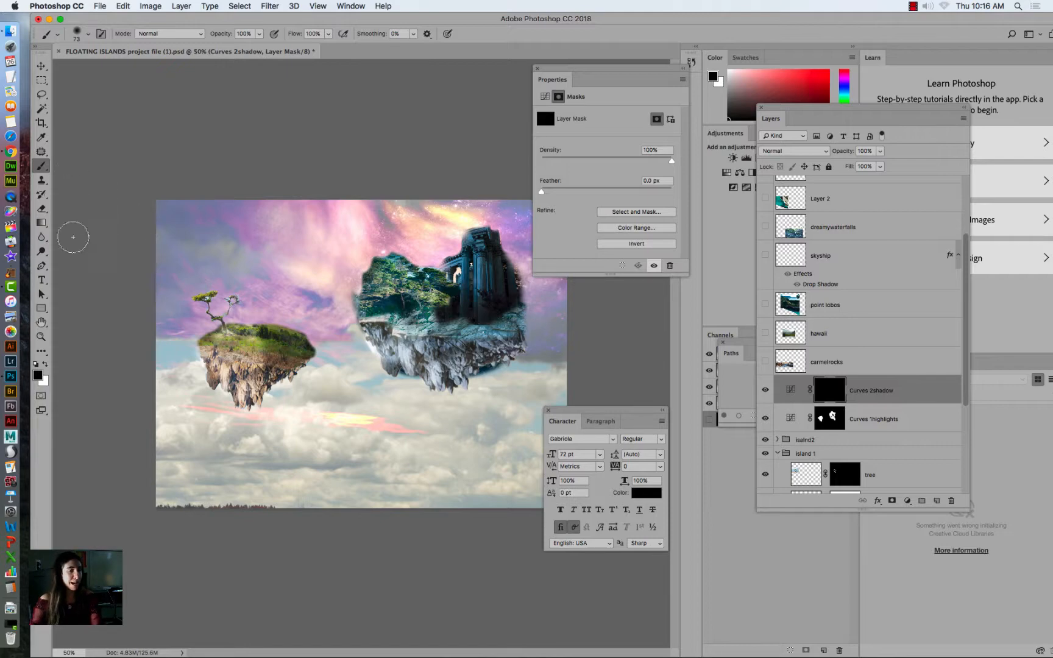
{"action": "left_click", "coordinate": [47, 364]}
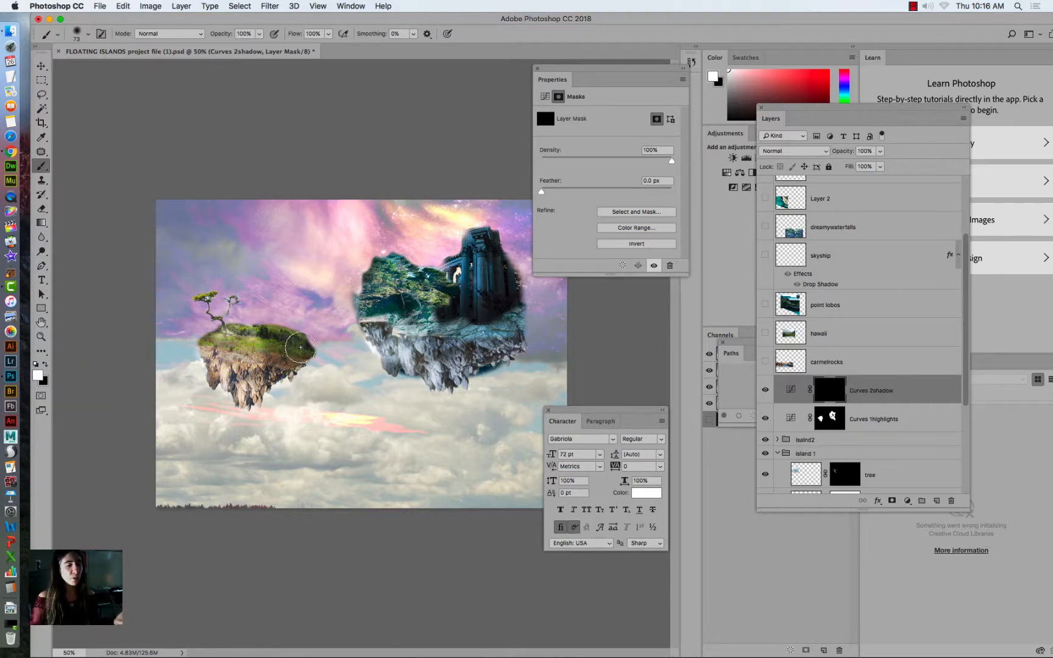
{"action": "mouse_move", "coordinate": [265, 339]}
{"action": "left_mouse_down"}
{"action": "mouse_move", "coordinate": [249, 365]}
{"action": "mouse_move", "coordinate": [278, 361]}
{"action": "mouse_move", "coordinate": [268, 379]}
{"action": "mouse_move", "coordinate": [255, 337]}
{"action": "left_mouse_up"}
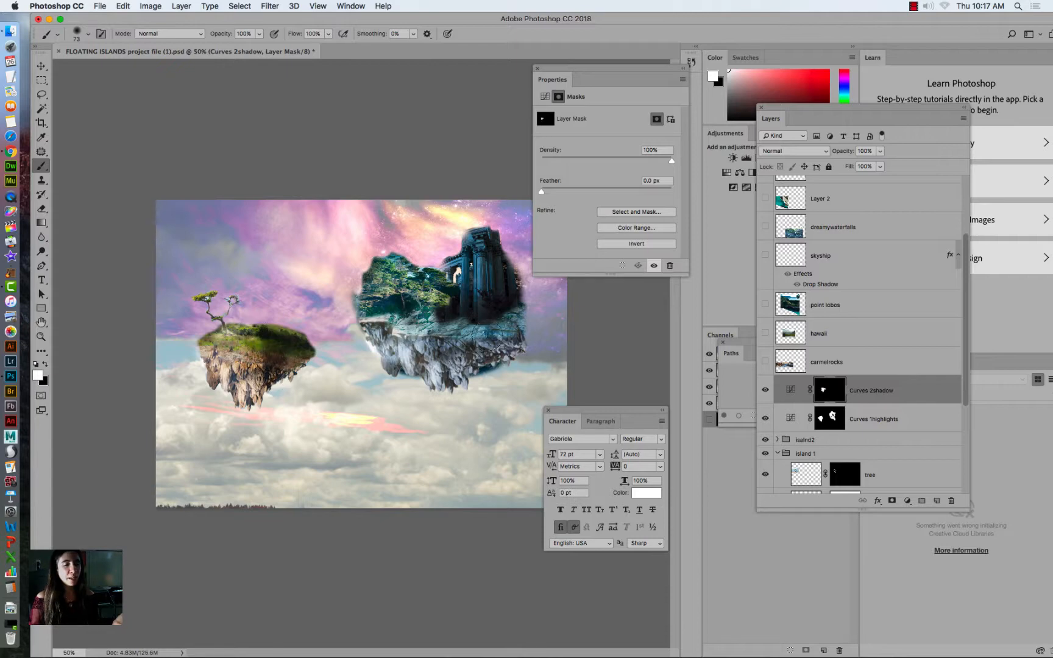
{"action": "mouse_move", "coordinate": [457, 358]}
{"action": "left_mouse_down"}
{"action": "mouse_move", "coordinate": [461, 373]}
{"action": "mouse_move", "coordinate": [435, 299]}
{"action": "mouse_move", "coordinate": [480, 257]}
{"action": "mouse_move", "coordinate": [532, 322]}
{"action": "mouse_move", "coordinate": [514, 335]}
{"action": "left_mouse_up"}
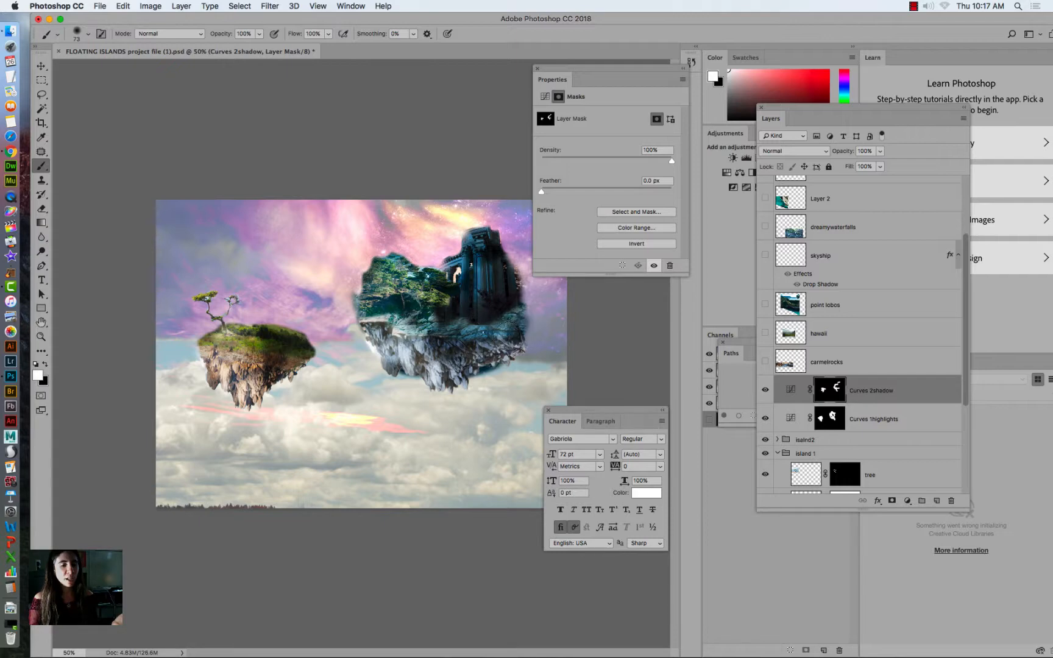
{"action": "mouse_move", "coordinate": [339, 403]}
{"action": "left_mouse_down"}
{"action": "mouse_move", "coordinate": [290, 394]}
{"action": "mouse_move", "coordinate": [343, 399]}
{"action": "mouse_move", "coordinate": [340, 419]}
{"action": "mouse_move", "coordinate": [305, 427]}
{"action": "mouse_move", "coordinate": [410, 426]}
{"action": "mouse_move", "coordinate": [399, 402]}
{"action": "left_mouse_up"}
{"action": "mouse_move", "coordinate": [615, 383]}
{"action": "left_mouse_down"}
{"action": "mouse_move", "coordinate": [555, 392]}
{"action": "mouse_move", "coordinate": [540, 376]}
{"action": "mouse_move", "coordinate": [565, 359]}
{"action": "mouse_move", "coordinate": [536, 380]}
{"action": "mouse_move", "coordinate": [555, 395]}
{"action": "mouse_move", "coordinate": [494, 397]}
{"action": "mouse_move", "coordinate": [534, 386]}
{"action": "mouse_move", "coordinate": [527, 364]}
{"action": "mouse_move", "coordinate": [563, 329]}
{"action": "left_mouse_up"}
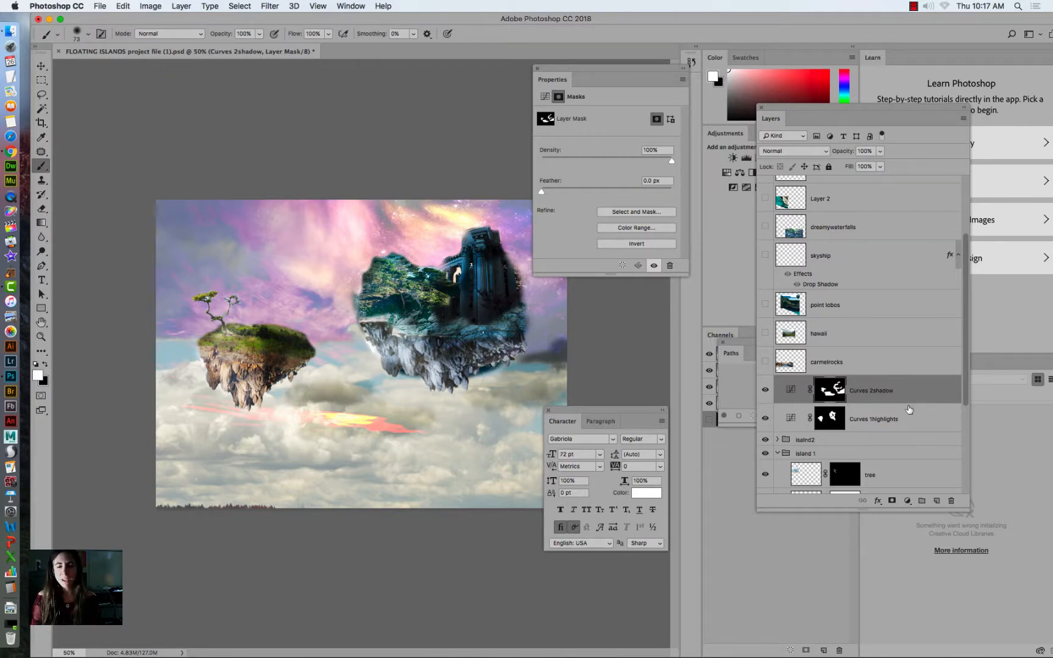
Group the Curves 1highlights and Curves 2shadow layers in a group named "highlightshasdoqa".
{"action": "left_click", "coordinate": [877, 416]}
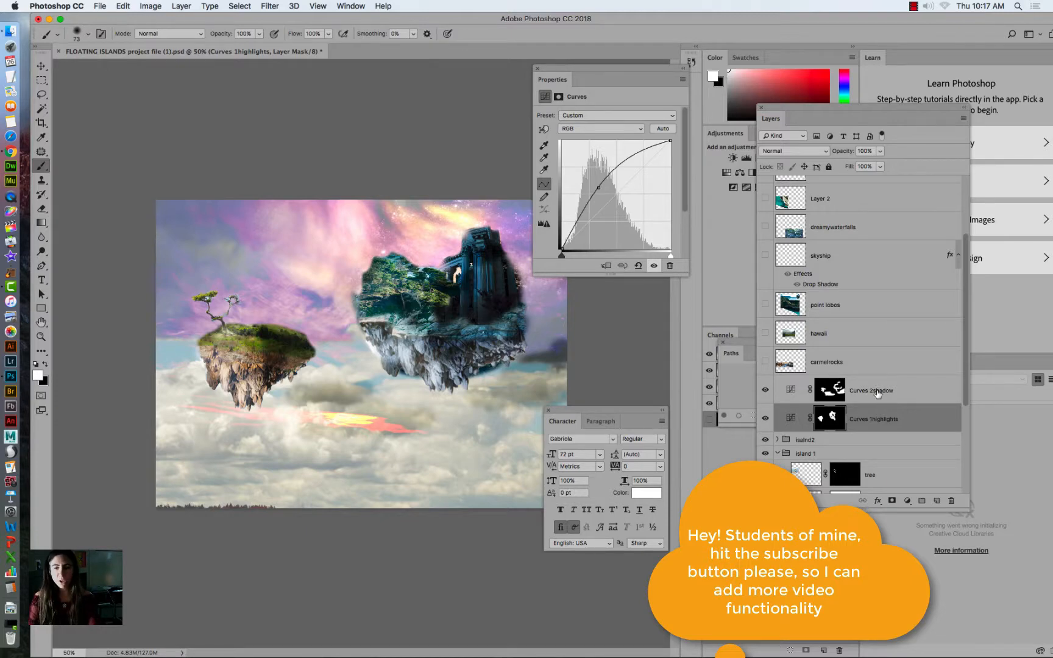
{"action": "left_click", "coordinate": [877, 394], "text": "shift"}
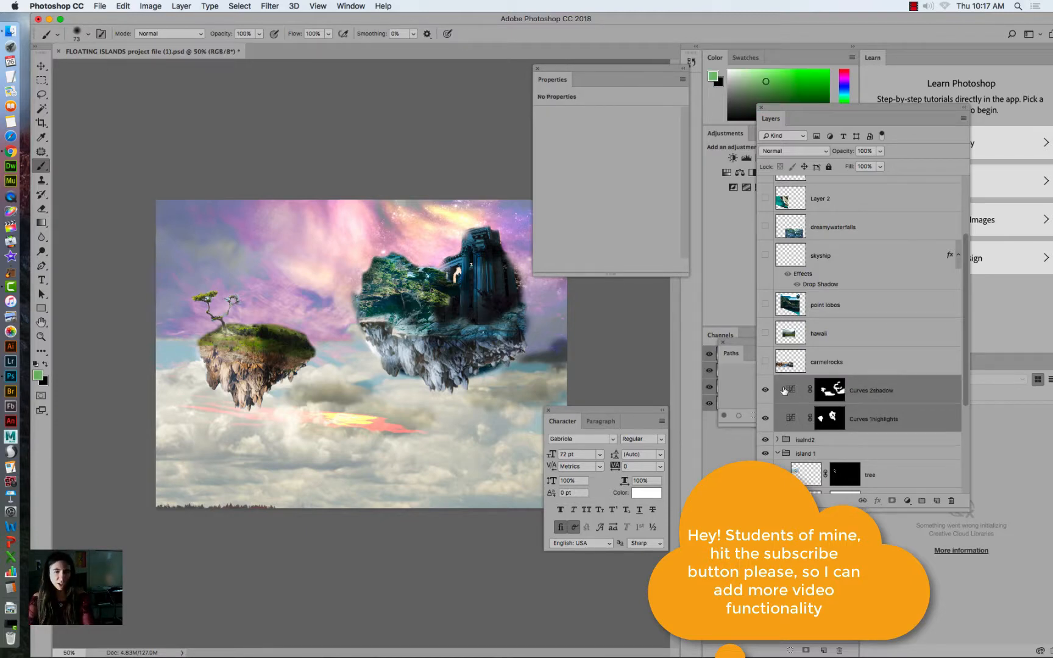
{"action": "left_click", "coordinate": [920, 502]}
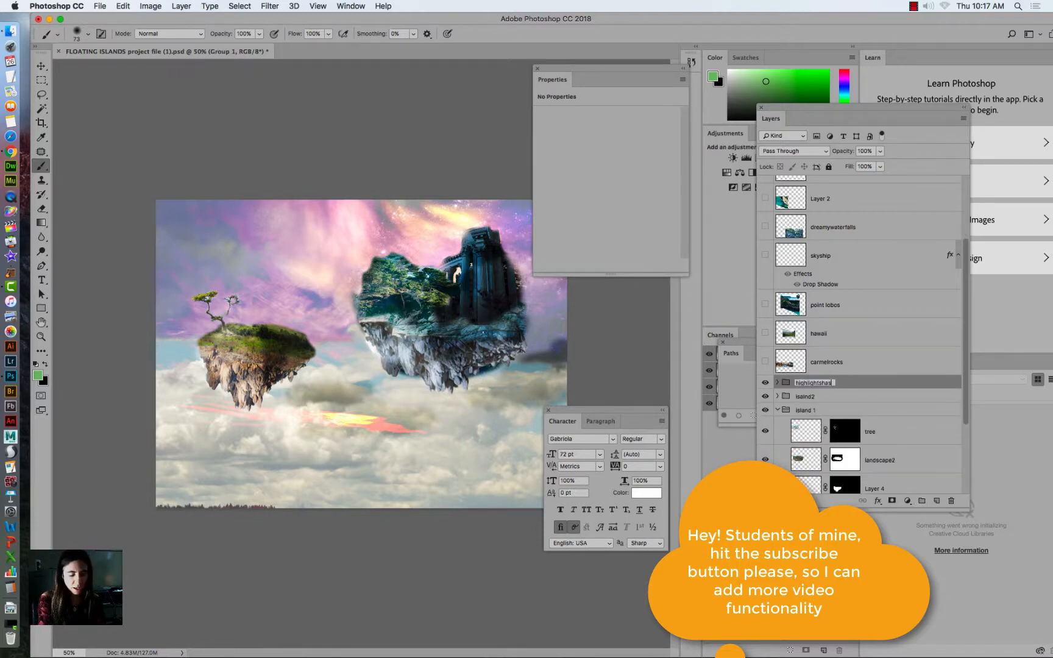
{"action": "key", "text": "Return"}
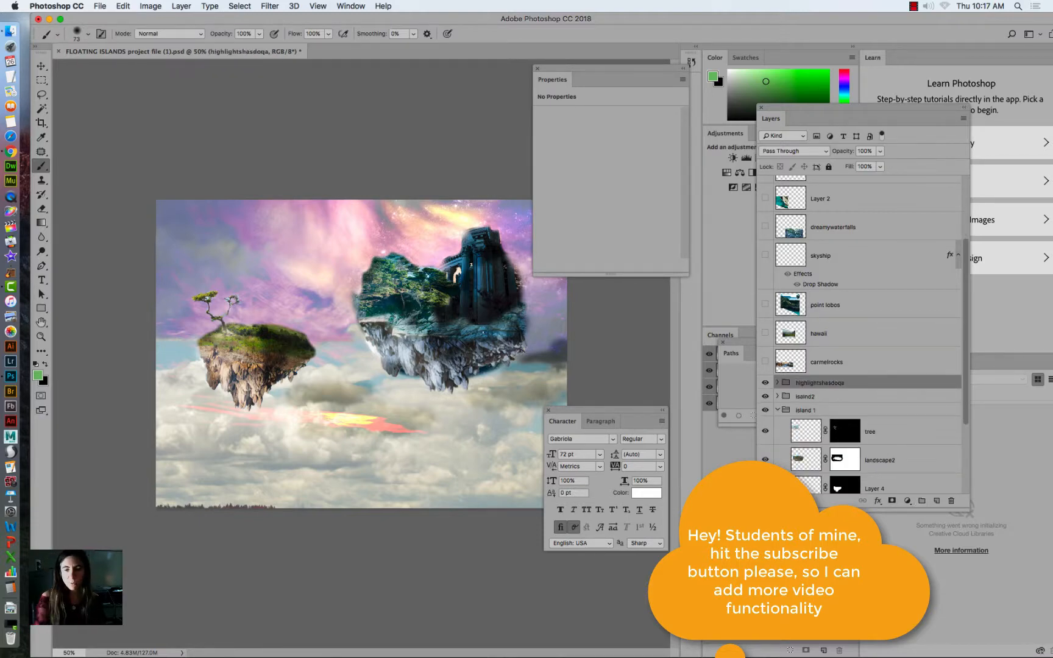
Compare the image with and without the highlights and shadows group by toggling its visibility.
{"action": "left_click", "coordinate": [776, 383]}
{"action": "left_click", "coordinate": [764, 383]}
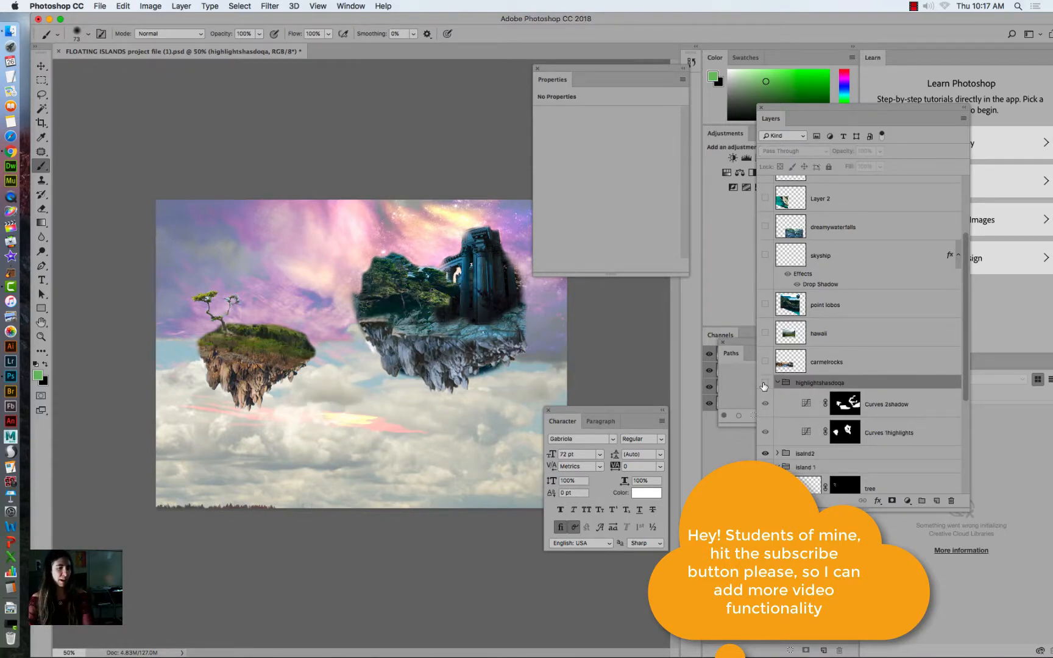
{"action": "left_click", "coordinate": [764, 383]}
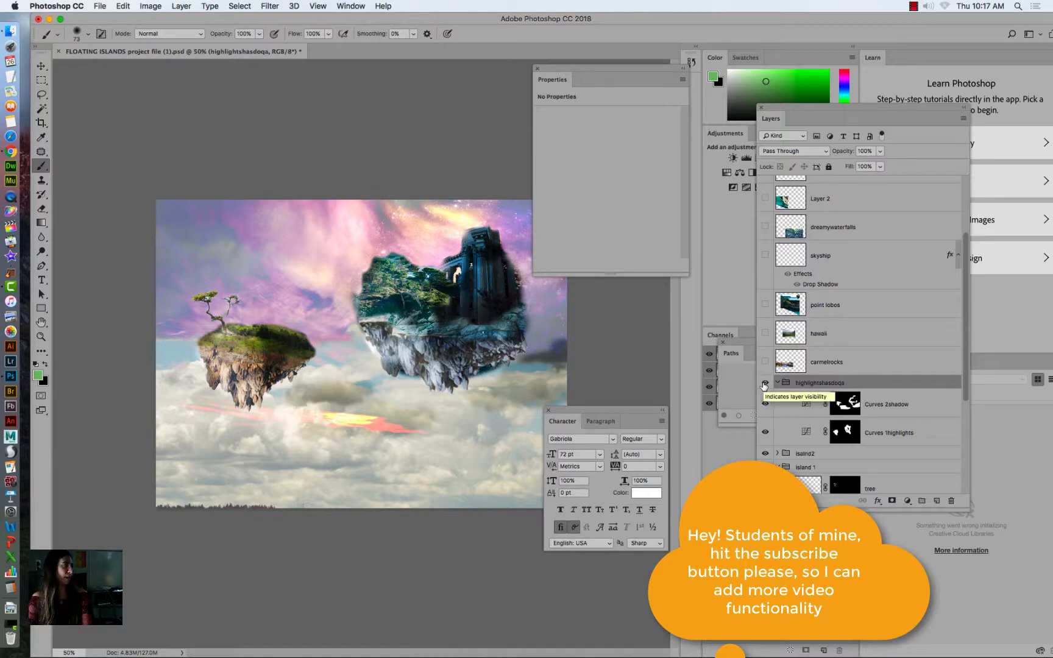
{"action": "left_click", "coordinate": [764, 383]}
{"action": "left_click", "coordinate": [764, 383]}
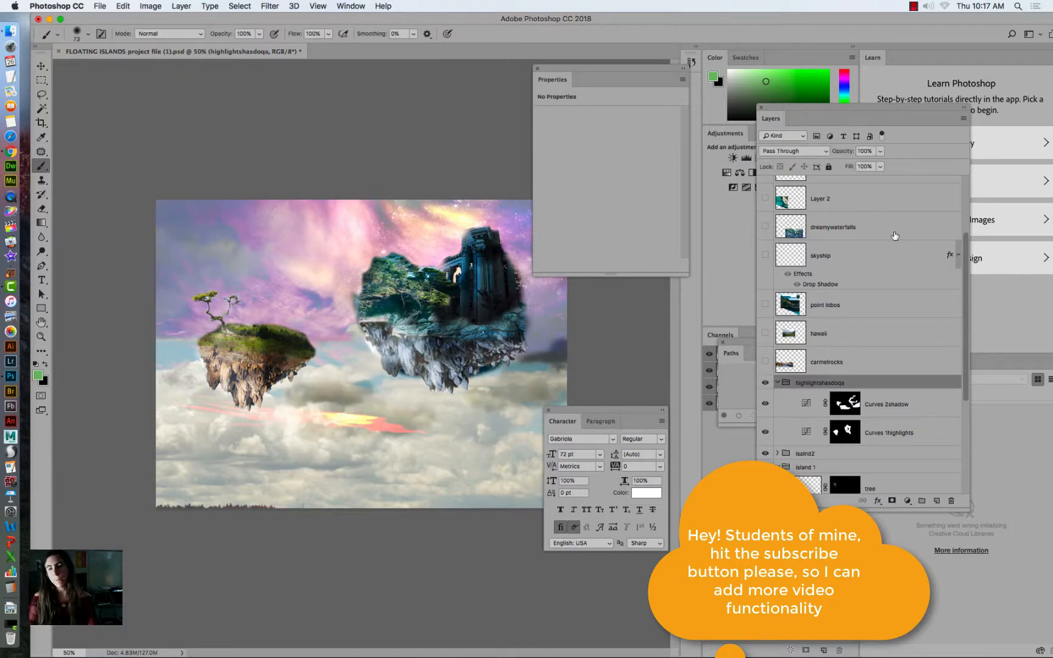
{"action": "left_click_drag", "start_coordinate": [964, 239], "coordinate": [964, 183]}
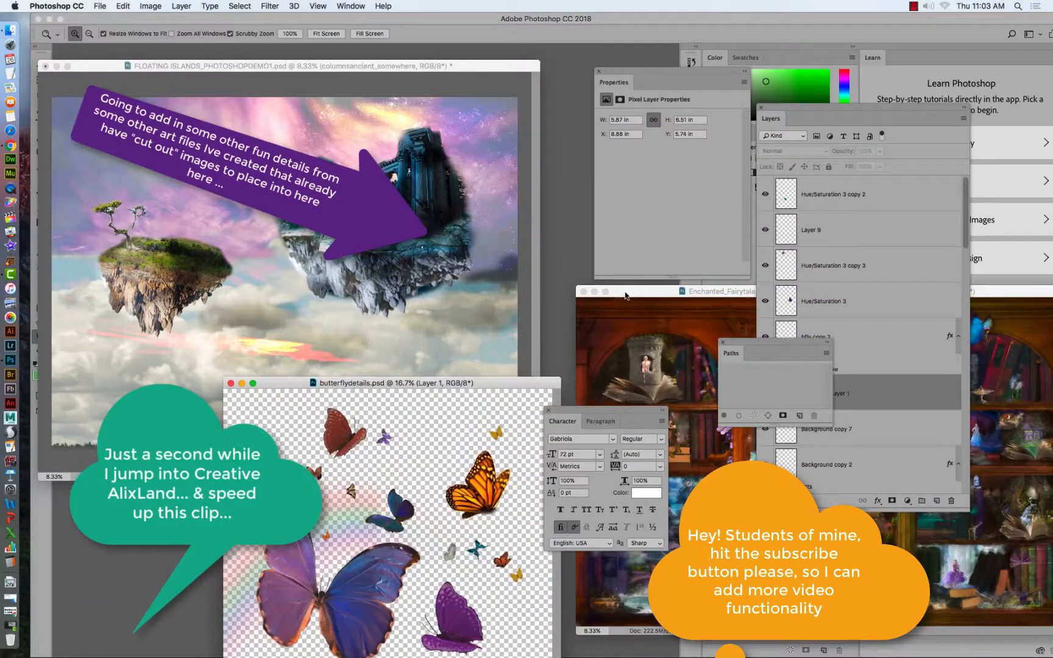
Copy the castle tower and the small red figure from the Enchanted_Fairytale_Library document onto the large island, transforming the tower to fit.
{"action": "left_click", "coordinate": [609, 321]}
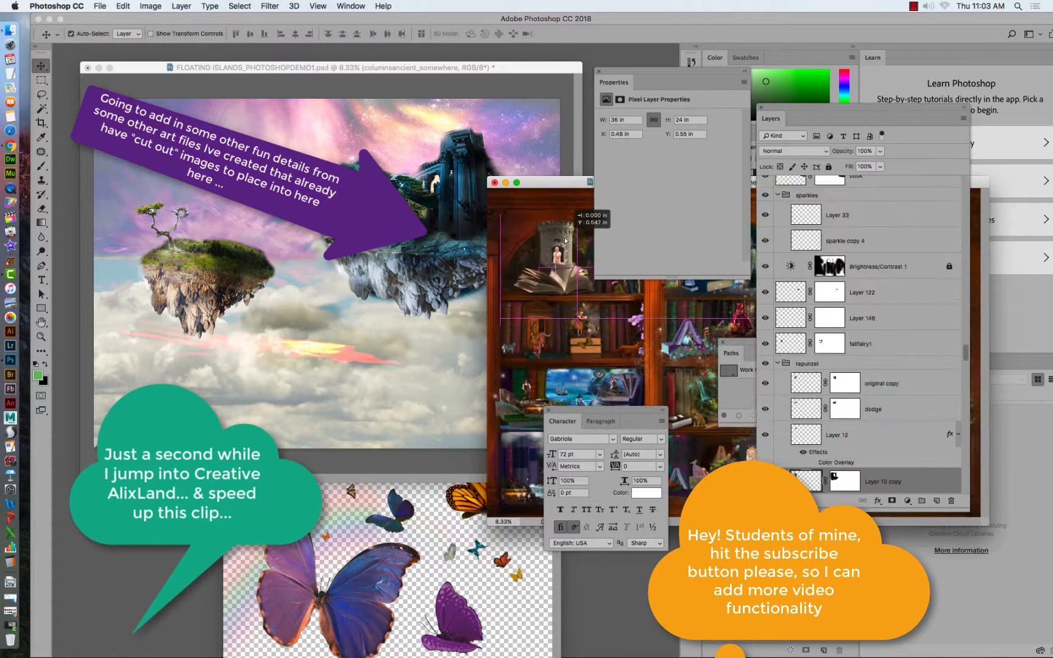
{"action": "left_click", "coordinate": [962, 118]}
{"action": "left_click", "coordinate": [855, 411]}
{"action": "left_click_drag", "start_coordinate": [557, 251], "coordinate": [395, 369]}
{"action": "left_click_drag", "start_coordinate": [395, 370], "coordinate": [378, 146]}
{"action": "key", "text": "super+t"}
{"action": "key", "text": "Return"}
{"action": "left_click", "coordinate": [609, 321]}
{"action": "left_click_drag", "start_coordinate": [543, 337], "coordinate": [352, 199]}
Copy a dark blue butterfly and a small blue one from butterflydetails.psd into the sky near the two islands.
{"action": "left_click_drag", "start_coordinate": [393, 513], "coordinate": [298, 137]}
{"action": "left_click", "coordinate": [429, 509]}
{"action": "left_click_drag", "start_coordinate": [476, 547], "coordinate": [290, 293]}
{"action": "left_click_drag", "start_coordinate": [291, 293], "coordinate": [217, 201]}
Copy the standing man from the Enchanted_Fairytale_Library document onto the large island beside the castle tower.
{"action": "left_click", "coordinate": [609, 366]}
{"action": "left_click_drag", "start_coordinate": [600, 410], "coordinate": [629, 482]}
{"action": "left_click_drag", "start_coordinate": [552, 436], "coordinate": [384, 164]}
{"action": "left_click_drag", "start_coordinate": [383, 165], "coordinate": [346, 155]}
Place the pirate ship from the Enchanted_Fairytale_Library document over the clouds below the large island and transform it to fit.
{"action": "left_click", "coordinate": [603, 366]}
{"action": "mouse_move", "coordinate": [603, 365]}
{"action": "left_mouse_down"}
{"action": "mouse_move", "coordinate": [277, 301]}
{"action": "mouse_move", "coordinate": [243, 146]}
{"action": "mouse_move", "coordinate": [262, 116]}
{"action": "mouse_move", "coordinate": [495, 364]}
{"action": "left_mouse_up"}
{"action": "key", "text": "super+t"}
{"action": "key", "text": "Return"}
Fade the pirate ship into the clouds using its layer mask with a black brush and a lower layer opacity.
{"action": "left_click", "coordinate": [828, 189]}
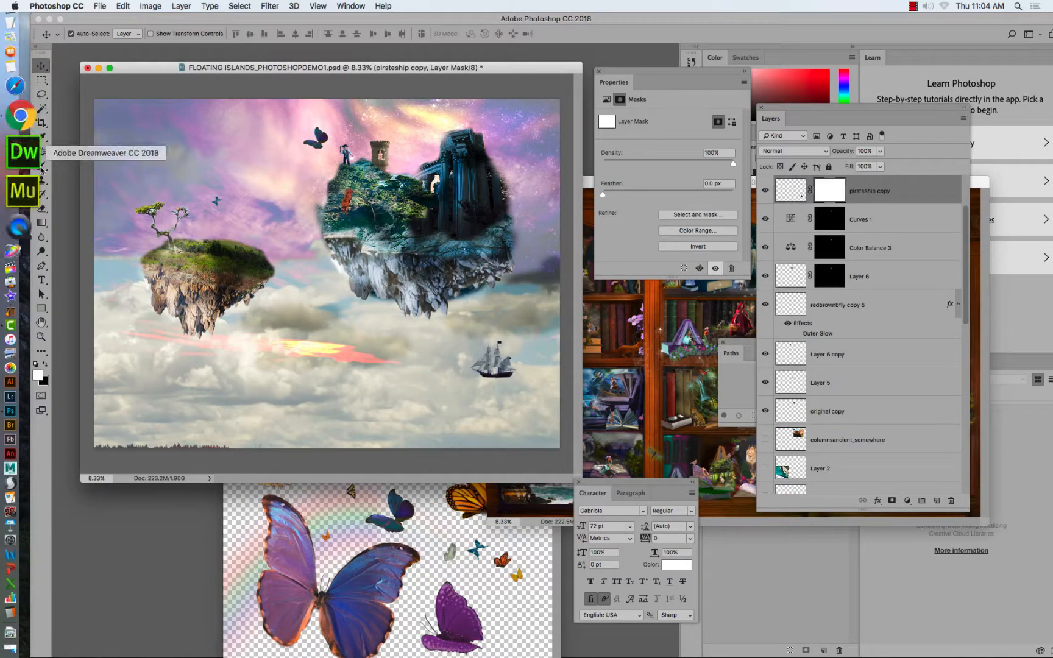
{"action": "left_click", "coordinate": [41, 166]}
{"action": "key", "text": "x"}
{"action": "left_click", "coordinate": [879, 152]}
{"action": "left_click_drag", "start_coordinate": [886, 169], "coordinate": [854, 169]}
Copy the mermaid from the Enchanted_Fairytale_Library document onto the large island's rocks and refine her layer mask with the Brush tool.
{"action": "left_click", "coordinate": [609, 366]}
{"action": "key", "text": "v"}
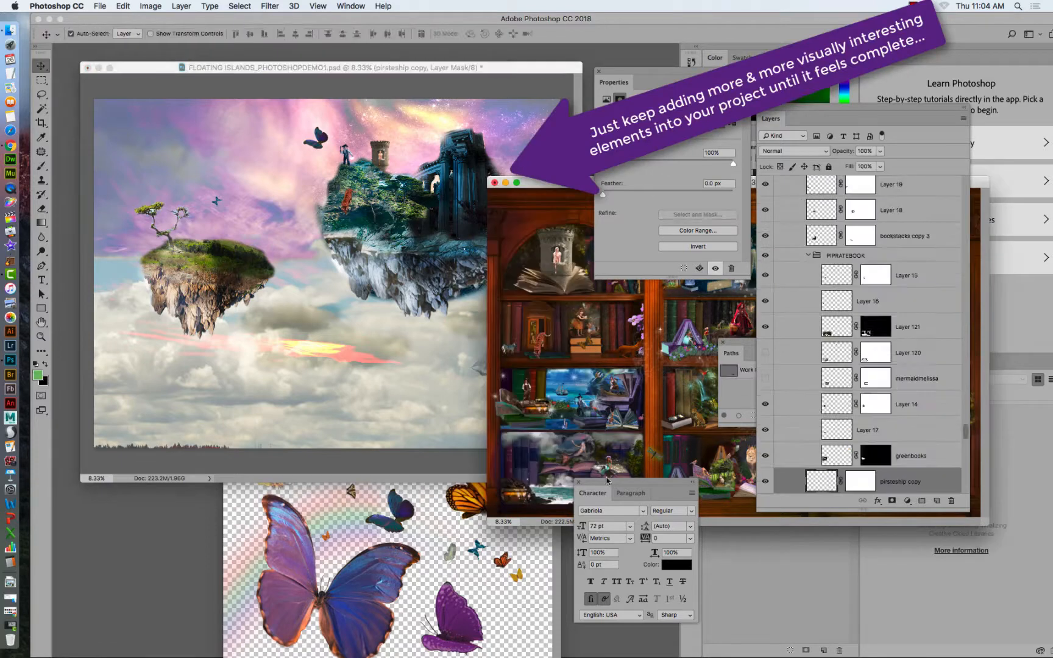
{"action": "mouse_move", "coordinate": [582, 460]}
{"action": "left_mouse_down"}
{"action": "mouse_move", "coordinate": [417, 355]}
{"action": "mouse_move", "coordinate": [487, 254]}
{"action": "mouse_move", "coordinate": [479, 256]}
{"action": "left_mouse_up"}
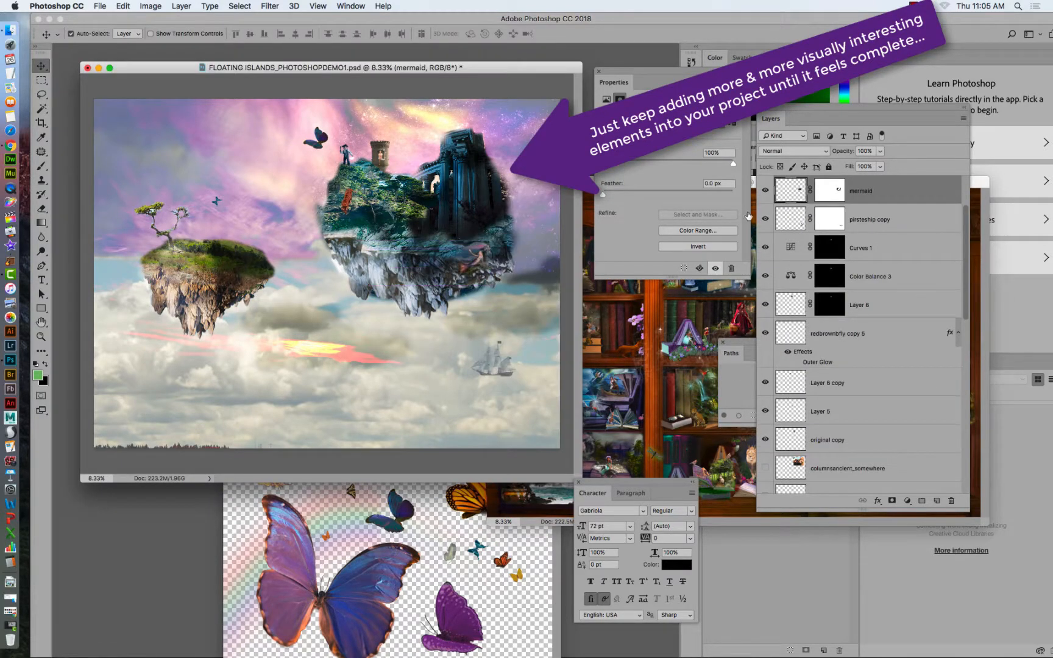
{"action": "left_click", "coordinate": [829, 190]}
{"action": "key", "text": "b"}
Copy the sparkles layer from the Enchanted_Fairytale_Library document, then scale and position it over the large island.
{"action": "left_click", "coordinate": [609, 366]}
{"action": "key", "text": "v"}
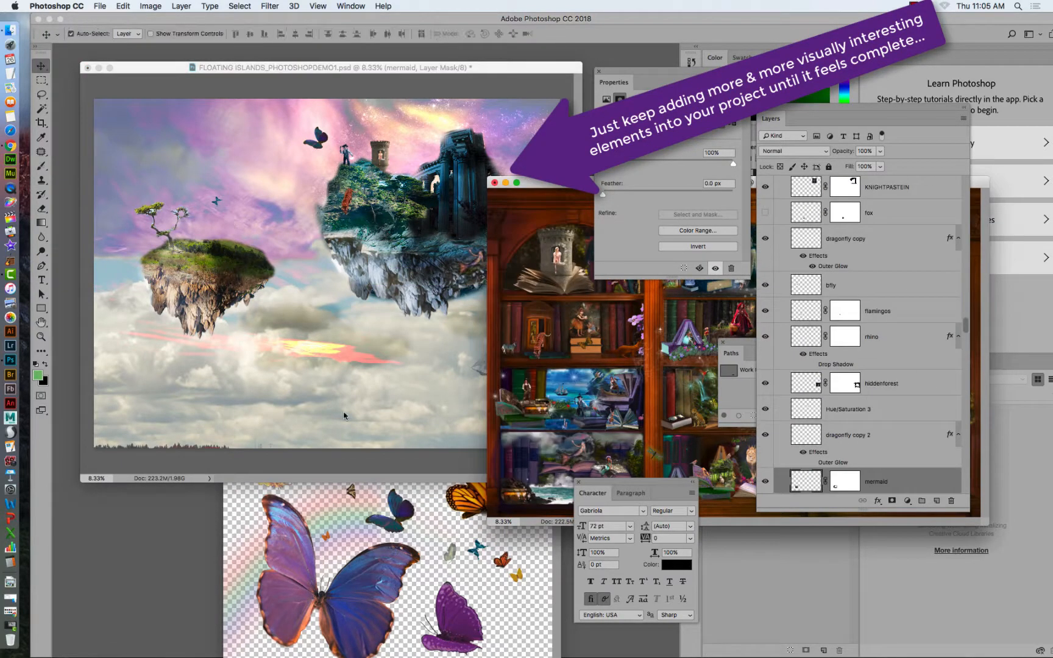
{"action": "left_click_drag", "start_coordinate": [659, 329], "coordinate": [365, 286]}
{"action": "key", "text": "super+t"}
{"action": "left_click_drag", "start_coordinate": [418, 224], "coordinate": [521, 145]}
{"action": "left_click_drag", "start_coordinate": [473, 217], "coordinate": [462, 141]}
{"action": "key", "text": "Return"}
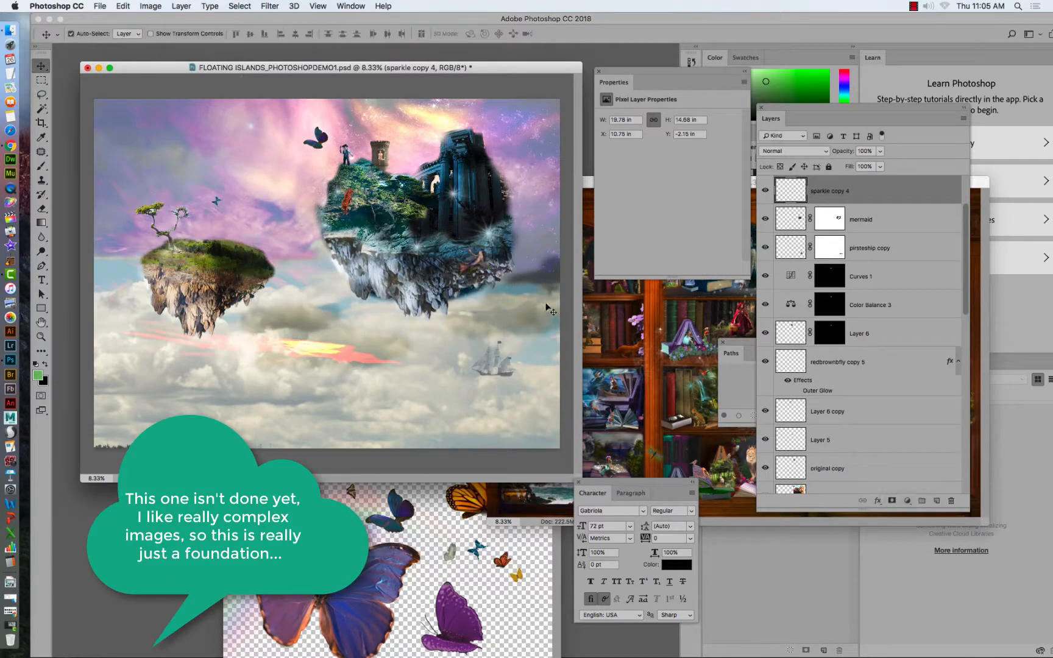
Copy the dragonfly into the sky above the small island, enlarging it to about 133% and rotating it about 14.5°.
{"action": "left_click_drag", "start_coordinate": [653, 456], "coordinate": [445, 309]}
{"action": "key", "text": "super+t"}
{"action": "left_click_drag", "start_coordinate": [418, 314], "coordinate": [194, 120]}
{"action": "left_click_drag", "start_coordinate": [223, 126], "coordinate": [196, 144]}
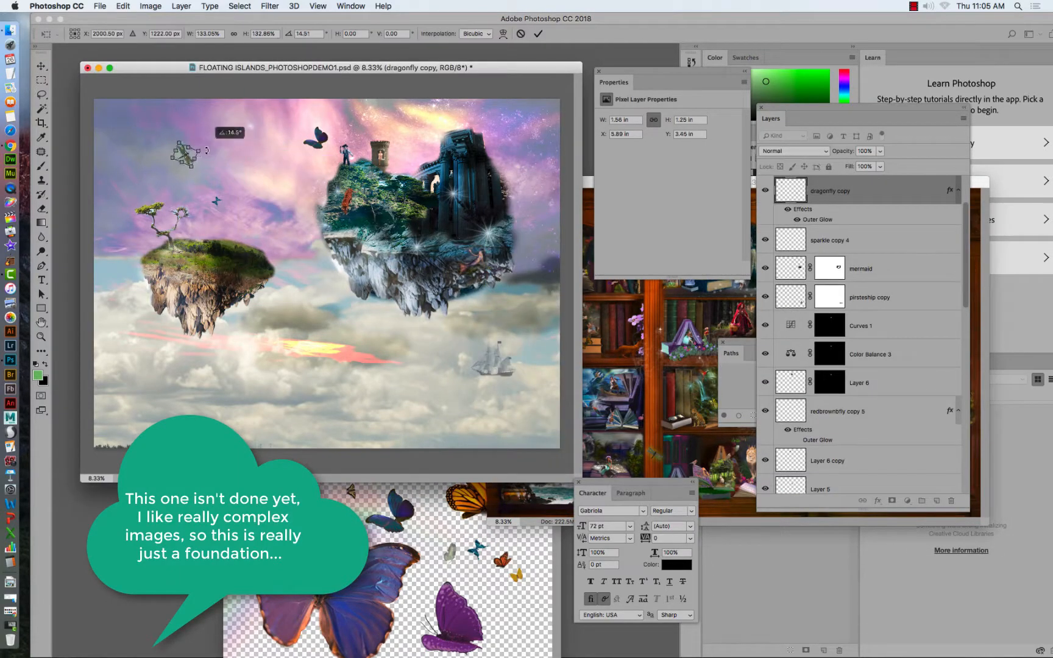
{"action": "key", "text": "Return"}
Move the Enchanted_Fairytale_Library window below the composite and copy its seated brown animal onto the small island's grass.
{"action": "left_click_drag", "start_coordinate": [980, 182], "coordinate": [560, 373]}
{"action": "left_click_drag", "start_coordinate": [457, 606], "coordinate": [470, 634]}
{"action": "left_click_drag", "start_coordinate": [283, 608], "coordinate": [252, 248]}
{"action": "left_click_drag", "start_coordinate": [253, 248], "coordinate": [206, 229]}
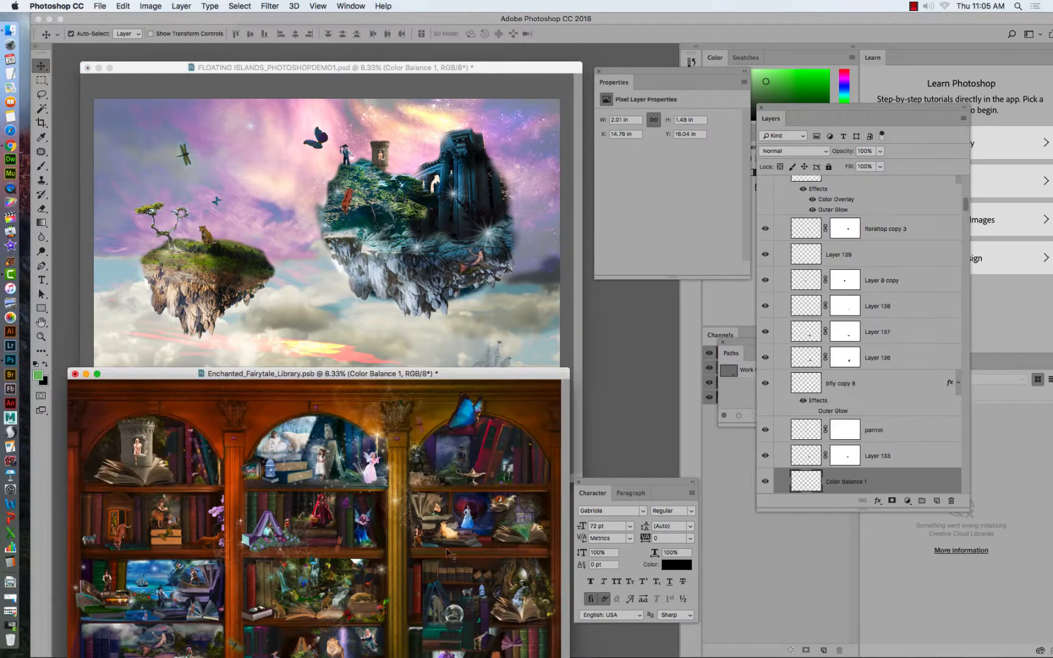